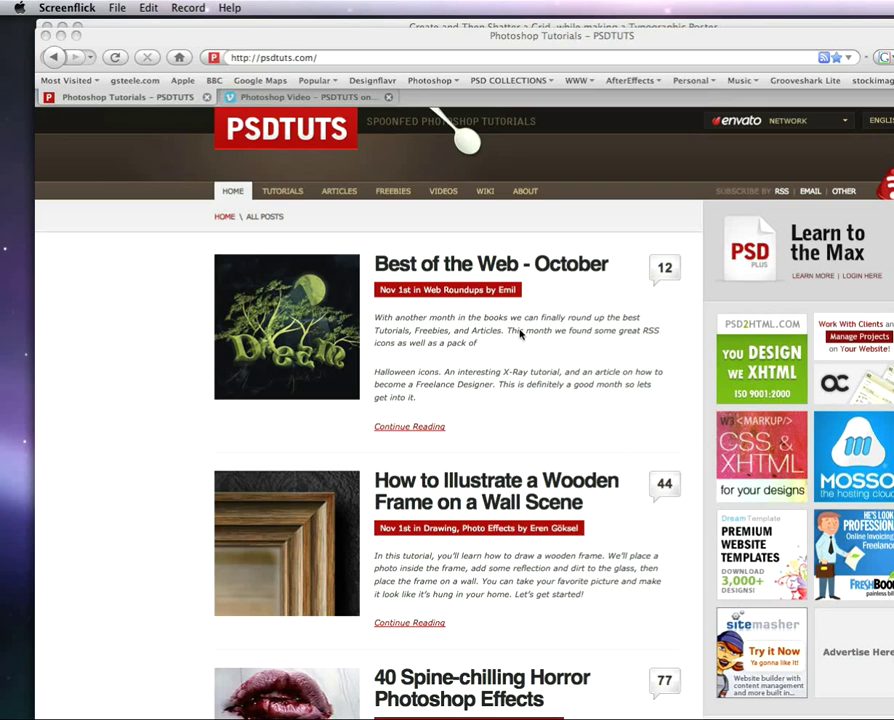
- Look over the PSDTUTS Photoshop Video Channel on Vimeo and the Videos section of the PSDTUTS site
click(340, 99)
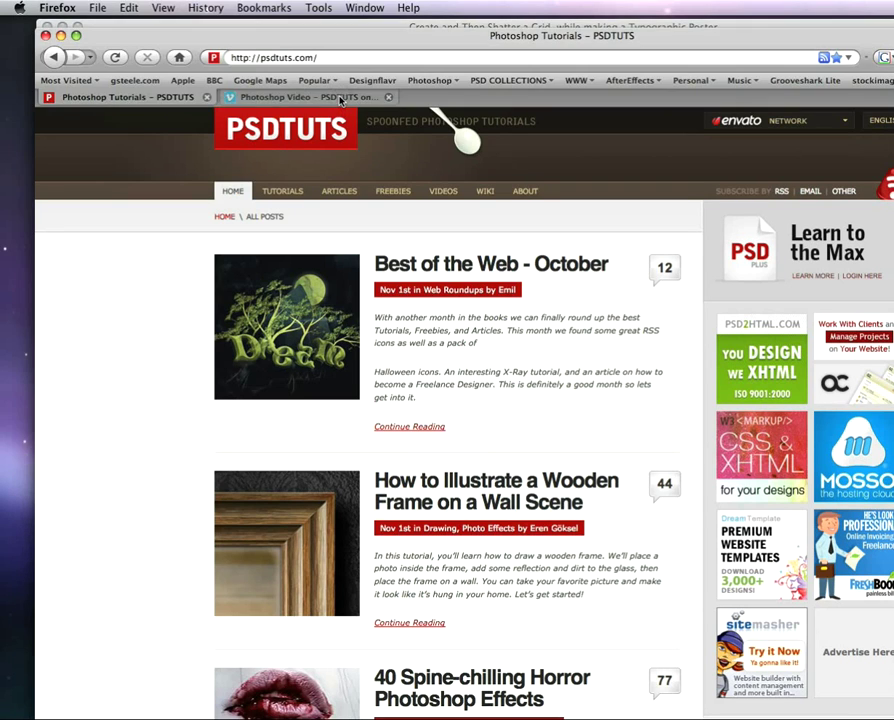
click(340, 97)
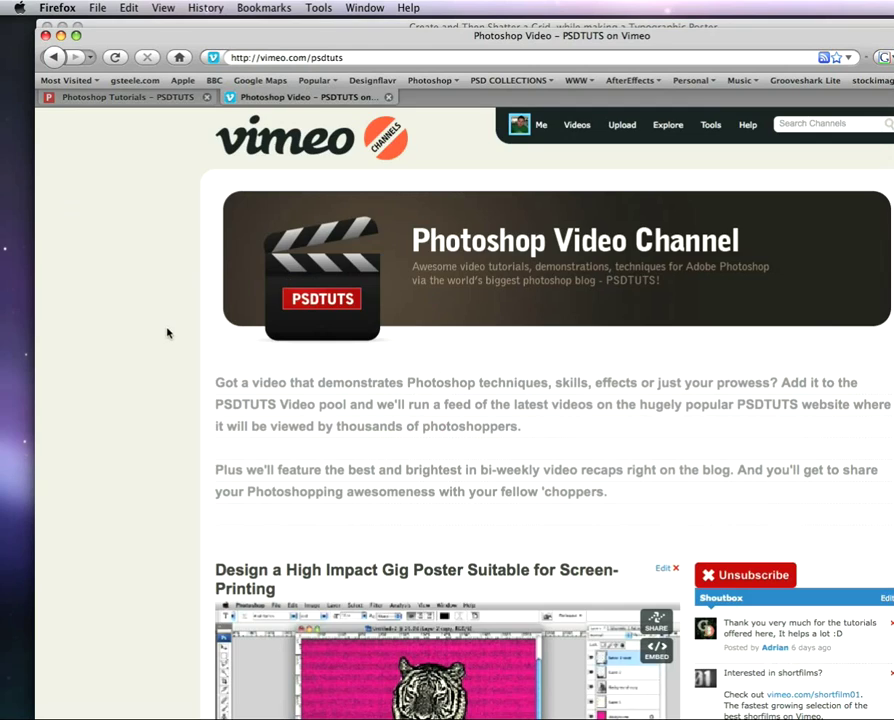
scroll(166, 320, down, 10)
scroll(167, 336, up, 7)
scroll(167, 336, up, 5)
click(155, 99)
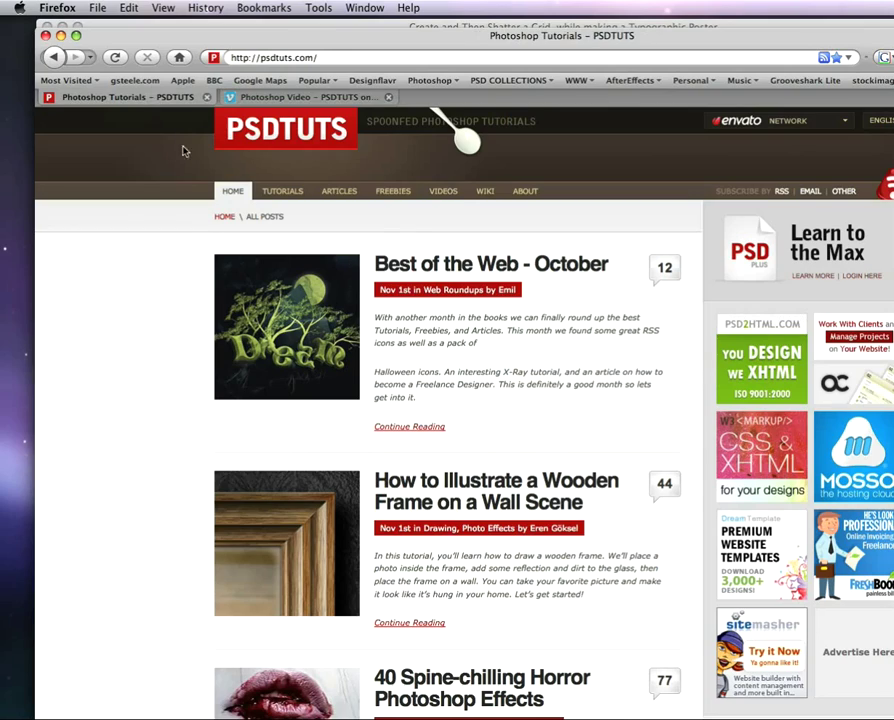
click(441, 193)
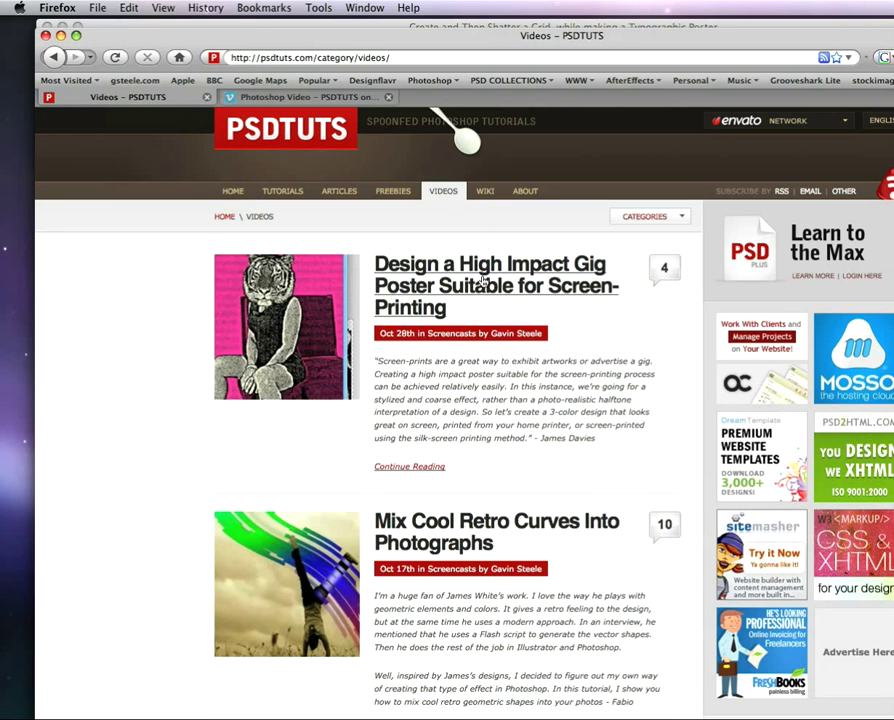
click(235, 196)
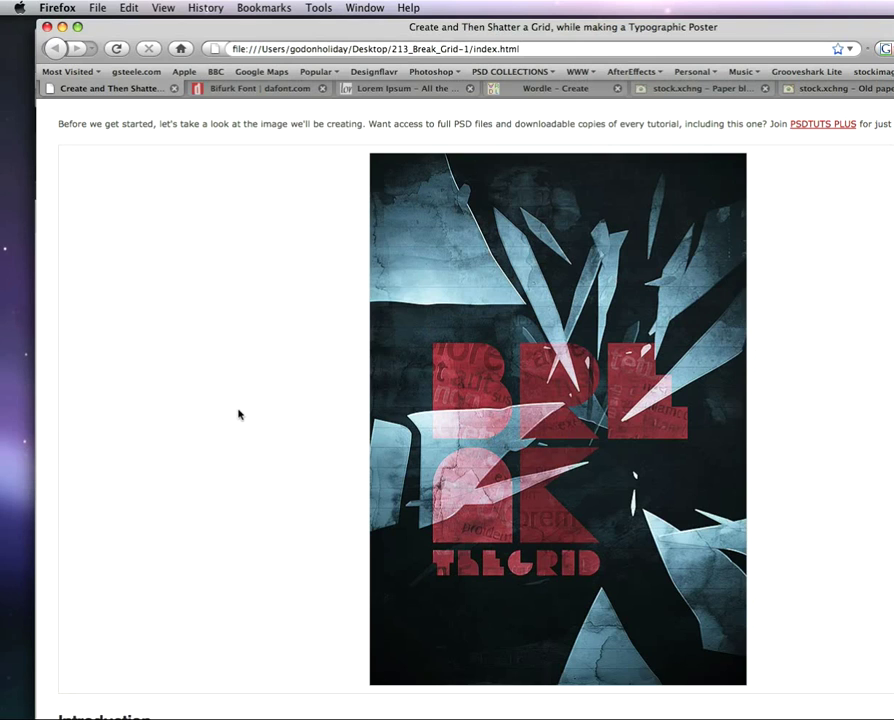
- Examine the final image preview, introduction and first steps of the tutorial on shattering a grid in a typographic poster
scroll(238, 414, up, 5)
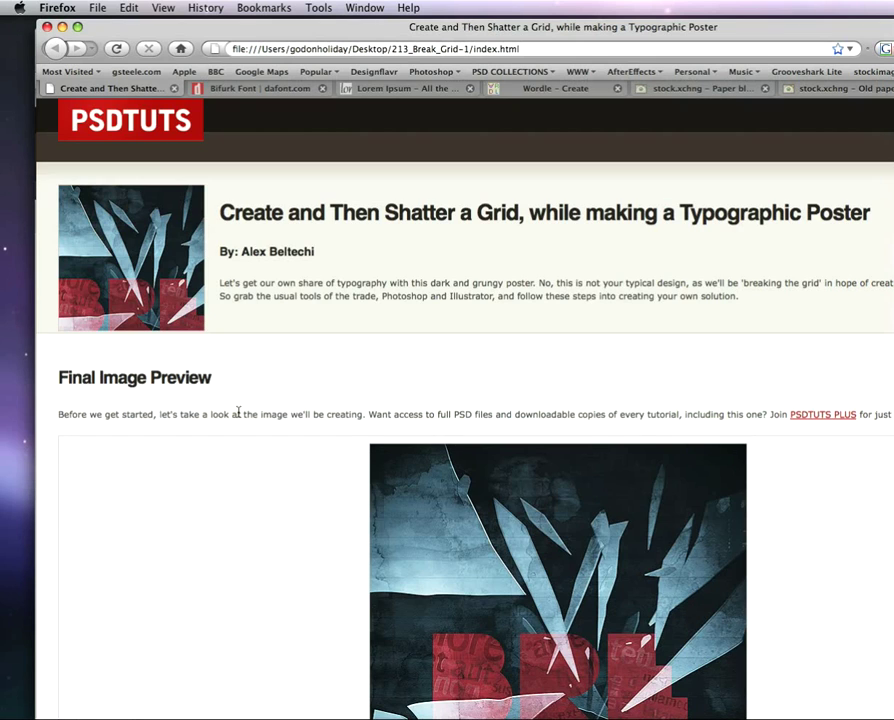
scroll(275, 420, down, 10)
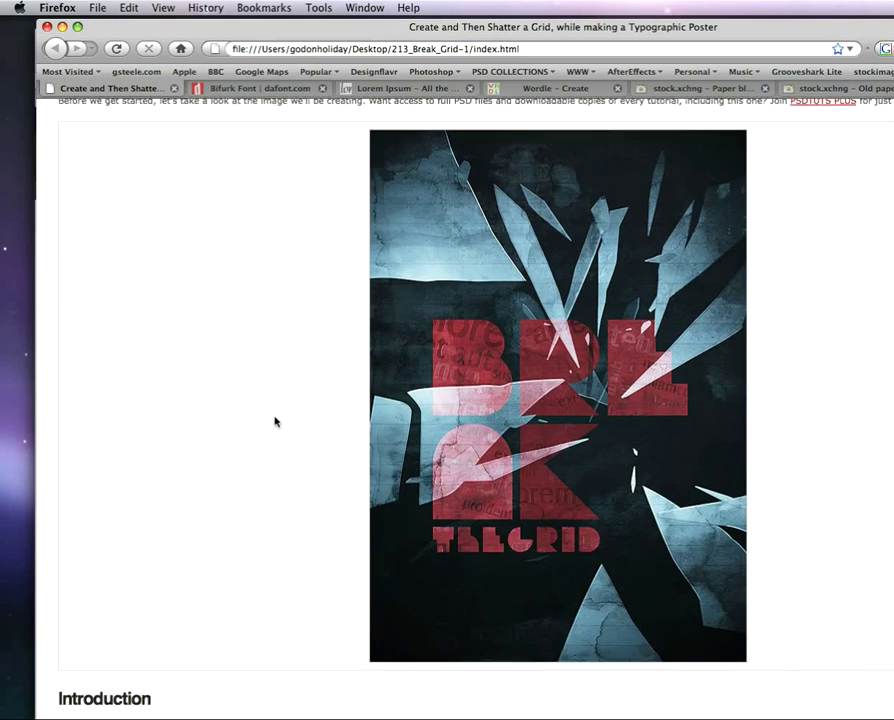
scroll(275, 424, down, 15)
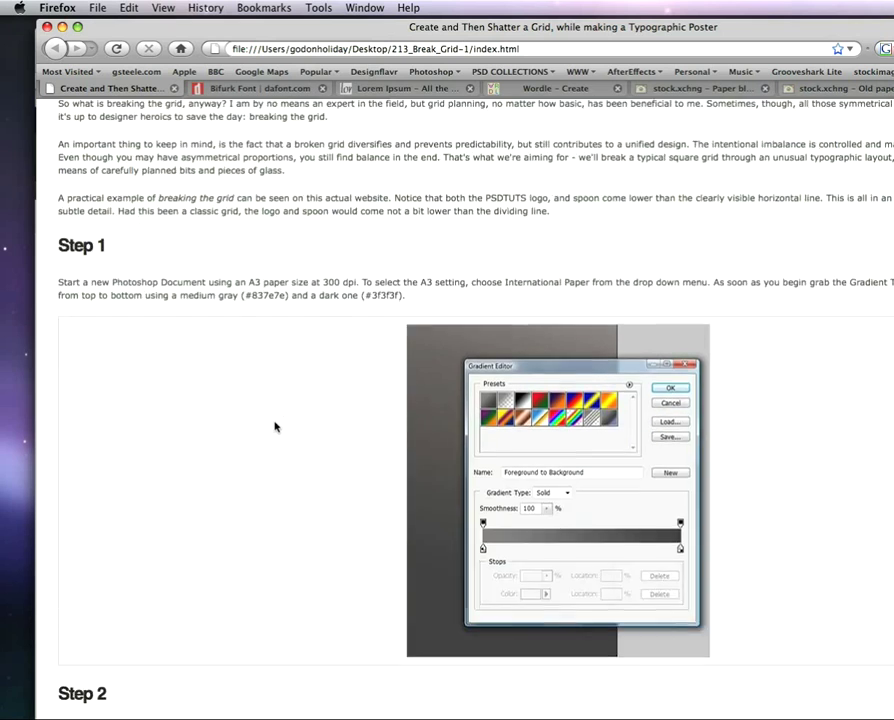
scroll(275, 428, down, 10)
scroll(275, 428, up, 15)
scroll(275, 428, up, 10)
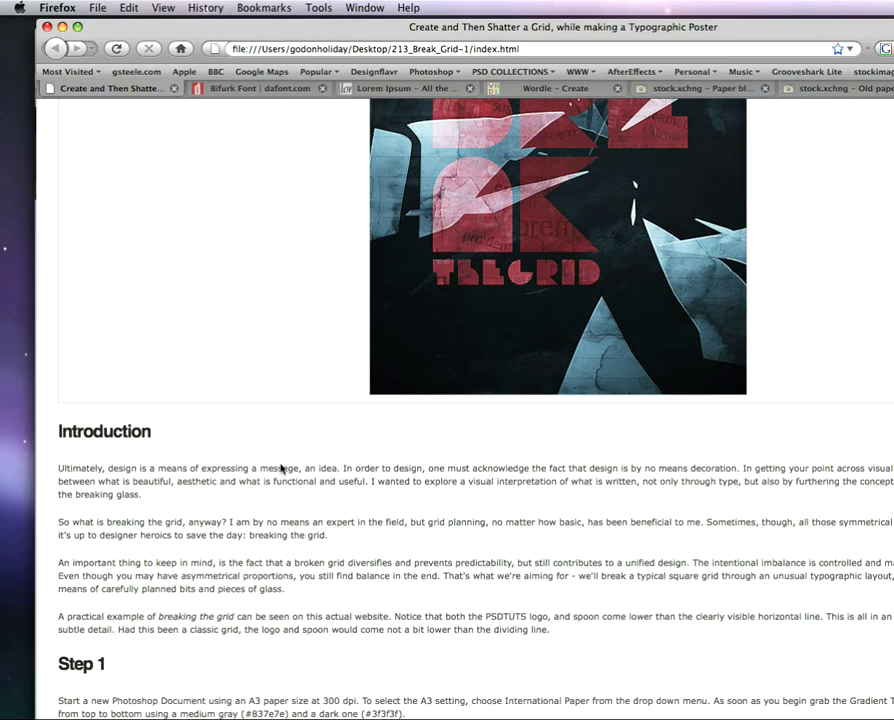
scroll(281, 470, up, 5)
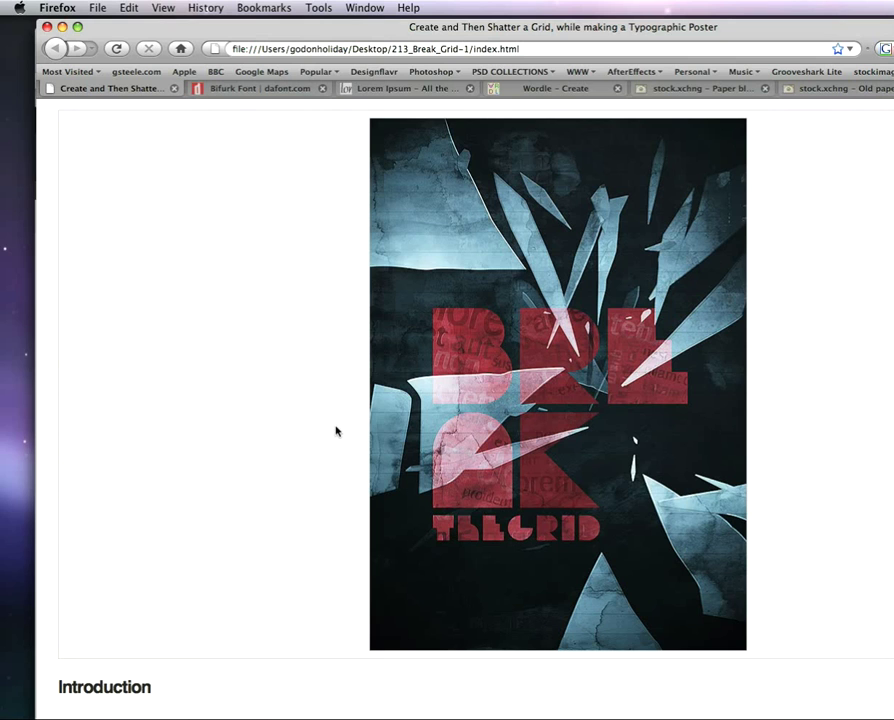
scroll(336, 431, down, 8)
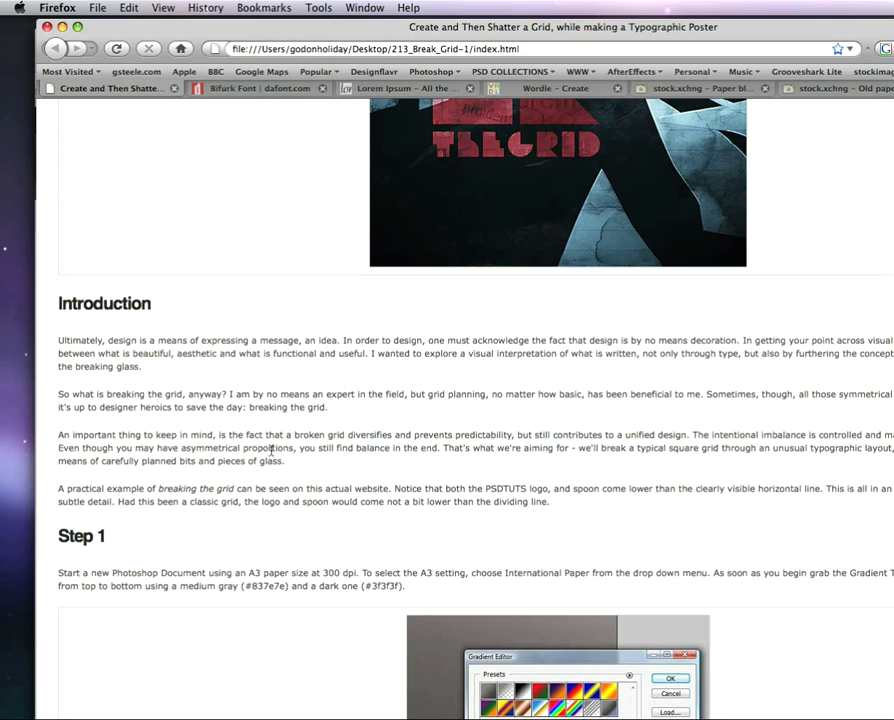
scroll(270, 452, up, 10)
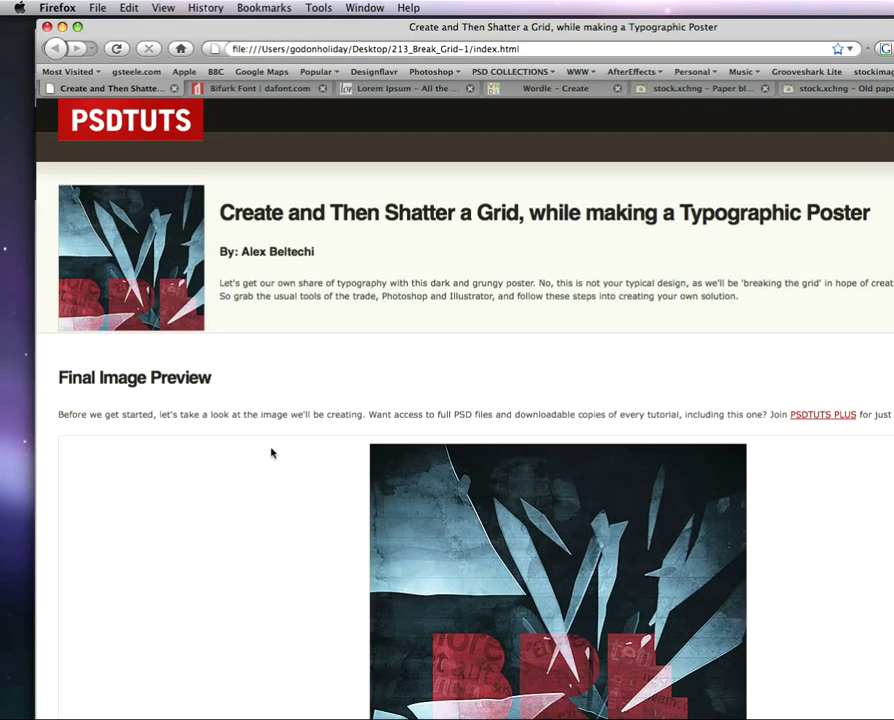
scroll(271, 454, down, 5)
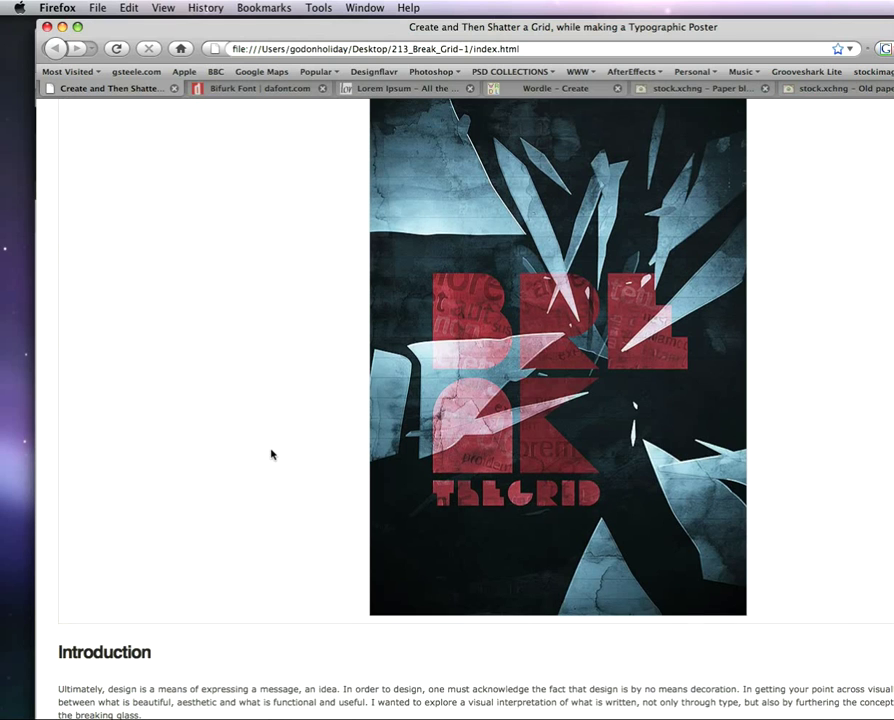
- Review the Bifurk font, Lorem Ipsum, Wordle and stock.xchng paper texture resource pages, and return to the tutorial's poster preview
click(274, 93)
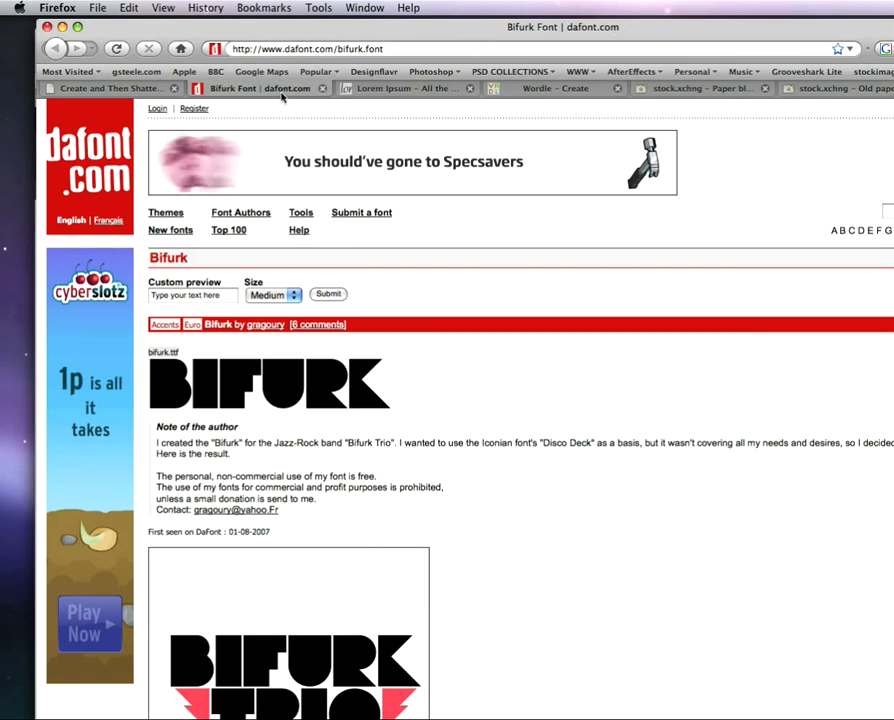
click(405, 90)
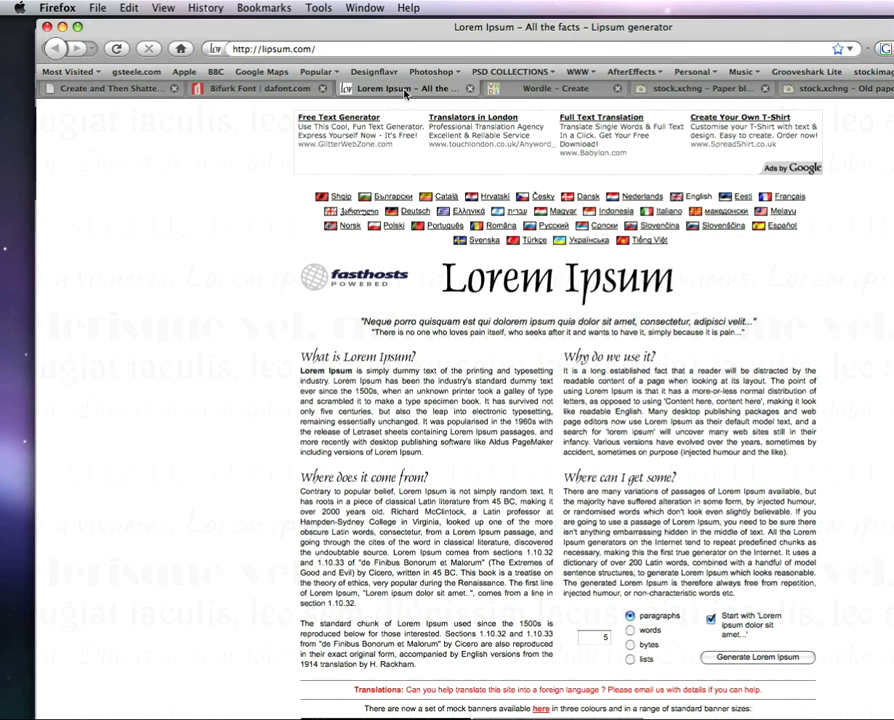
click(532, 90)
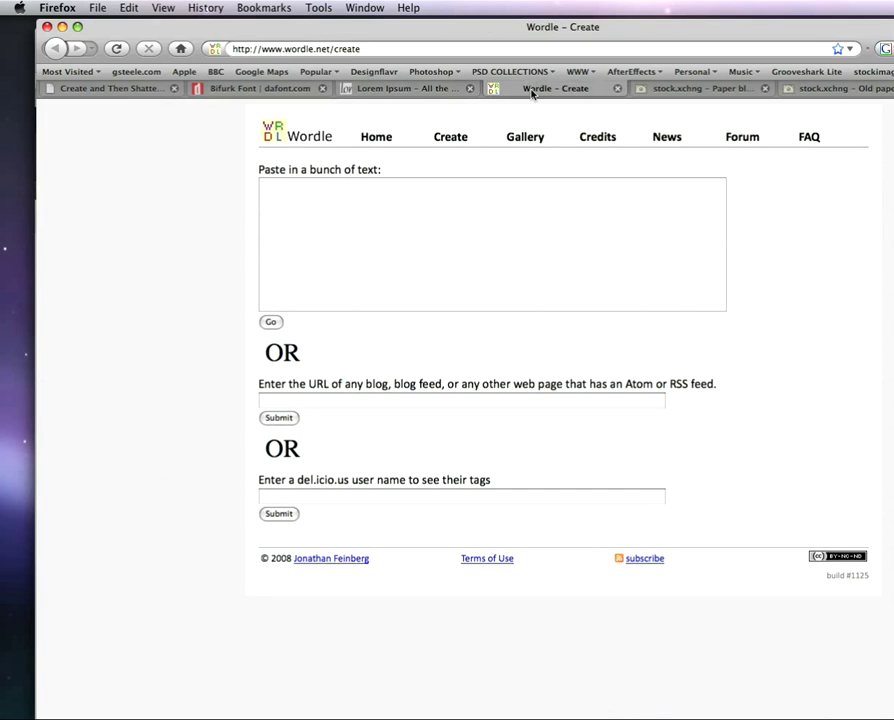
click(682, 90)
click(826, 90)
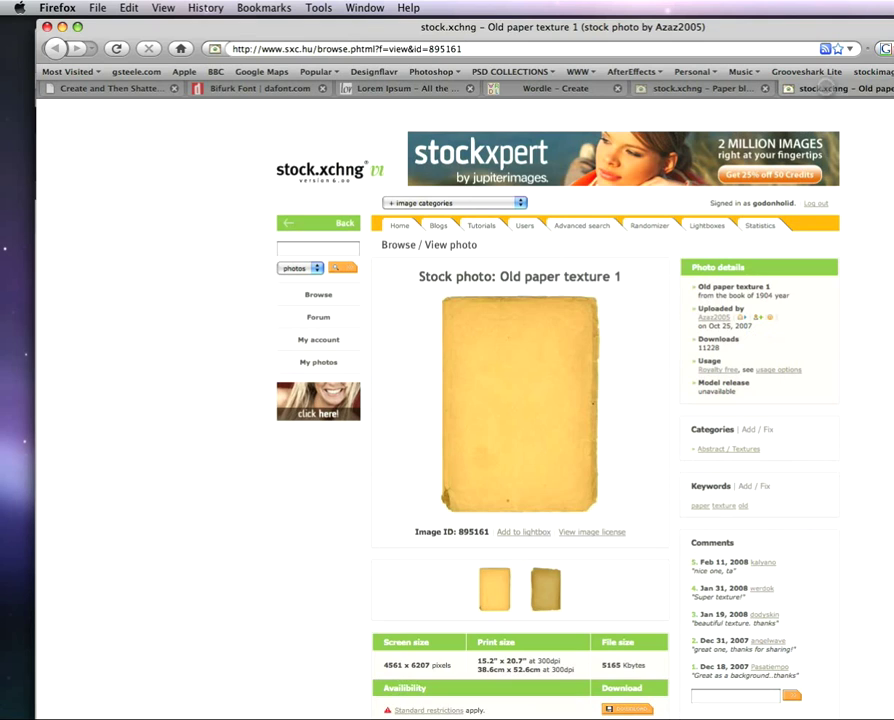
click(826, 90)
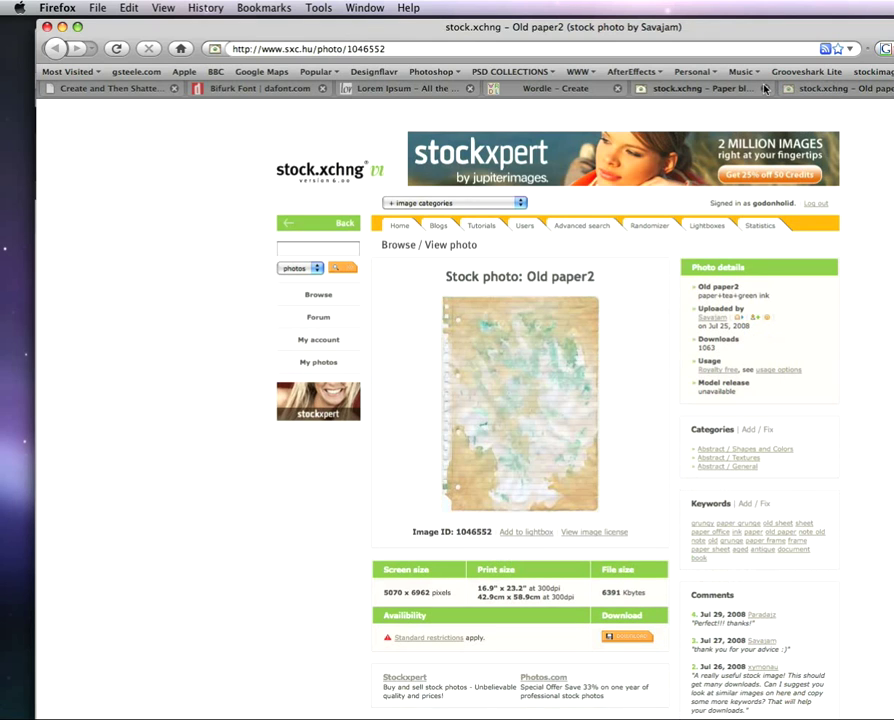
click(136, 92)
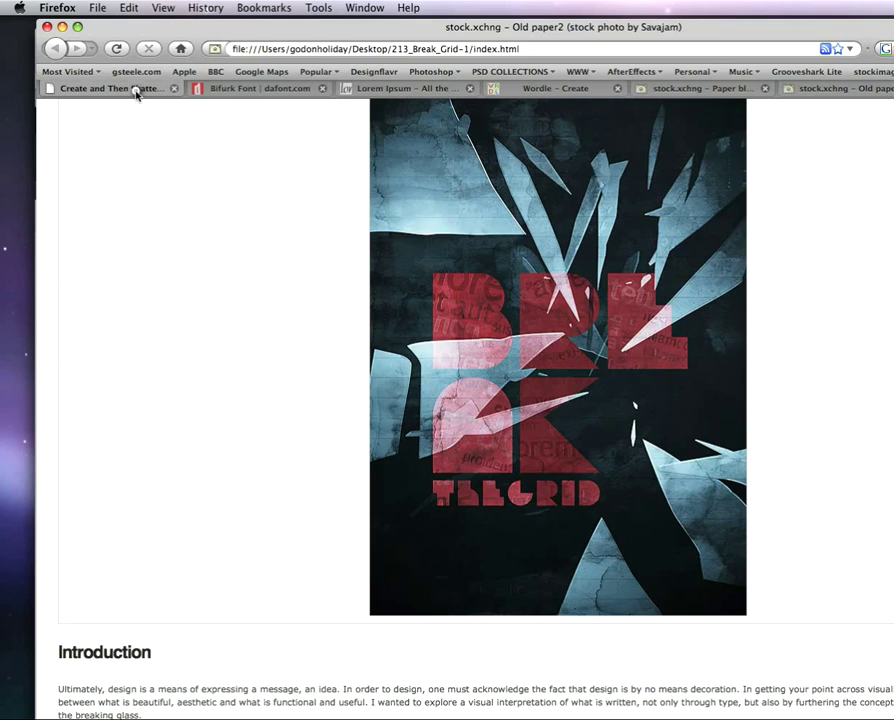
scroll(468, 360, up, 2)
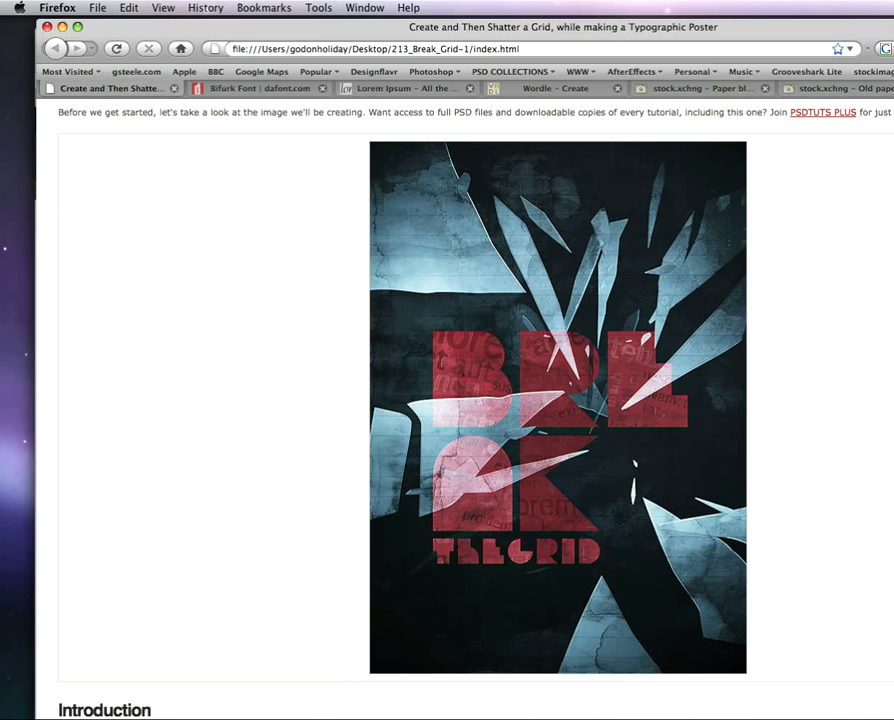
- Switch to Photoshop and create a white A3 RGB document at 300 pixels/inch, with its window widened to show the whole page
key(super+Tab)
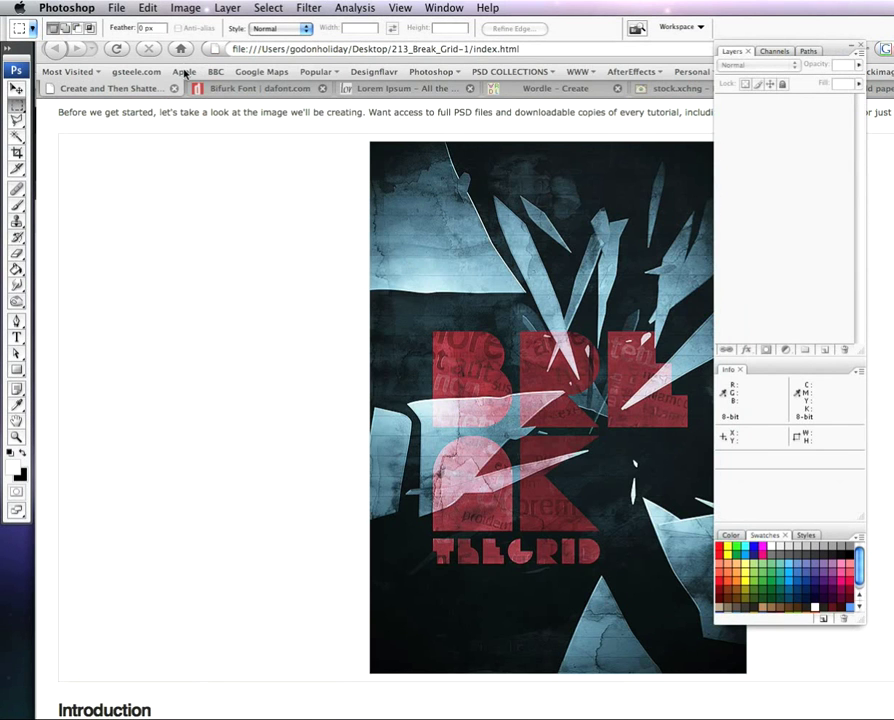
click(117, 8)
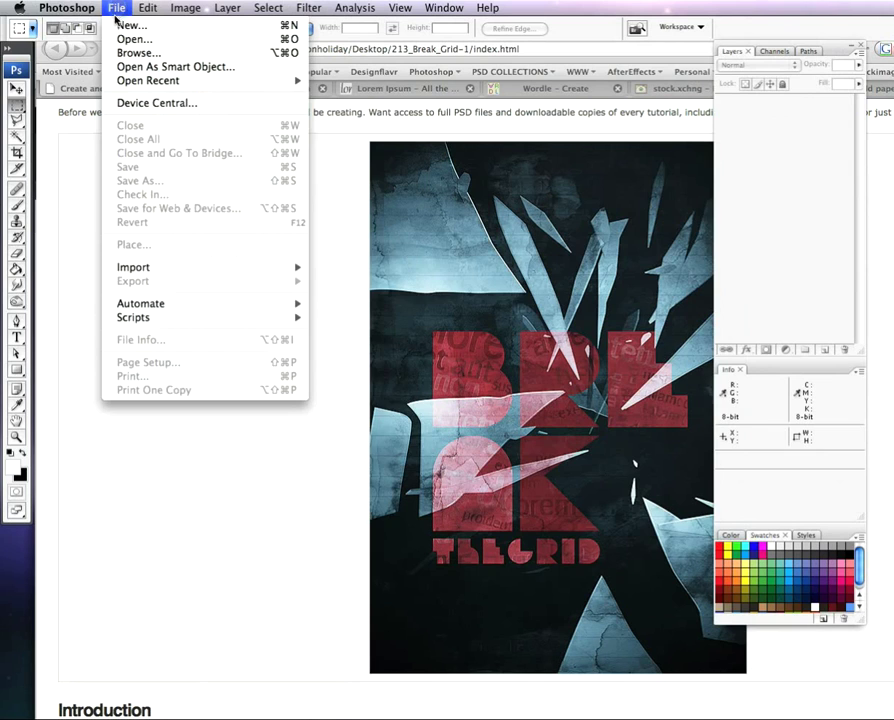
click(128, 25)
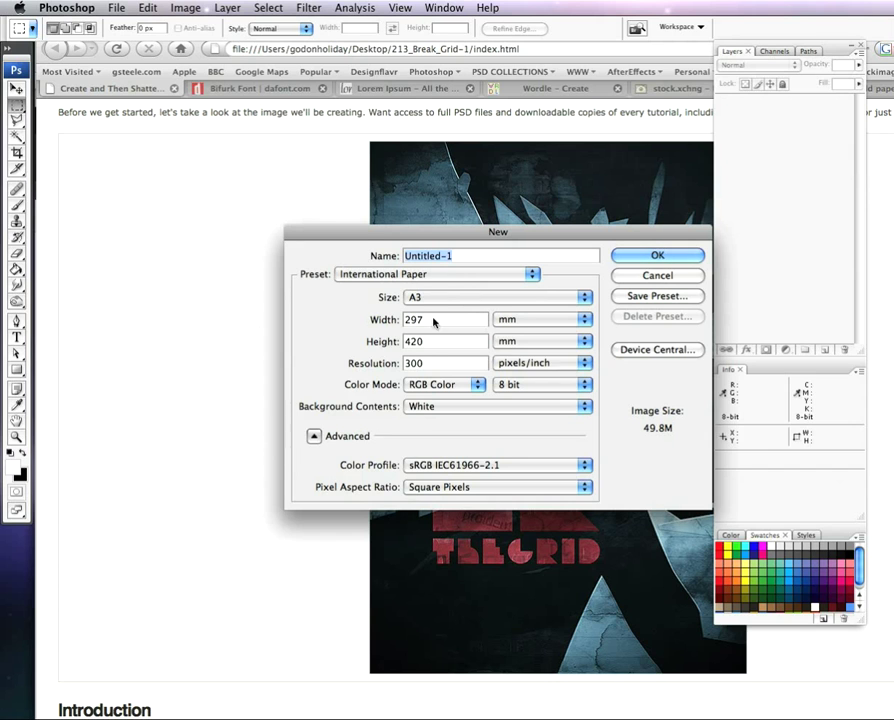
click(656, 255)
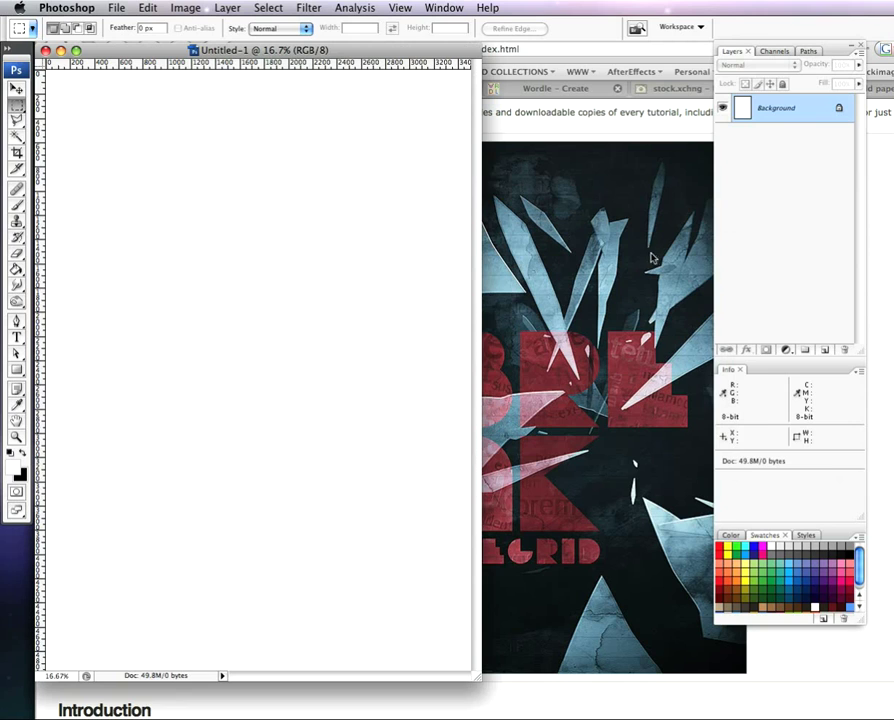
drag(478, 681, 708, 678)
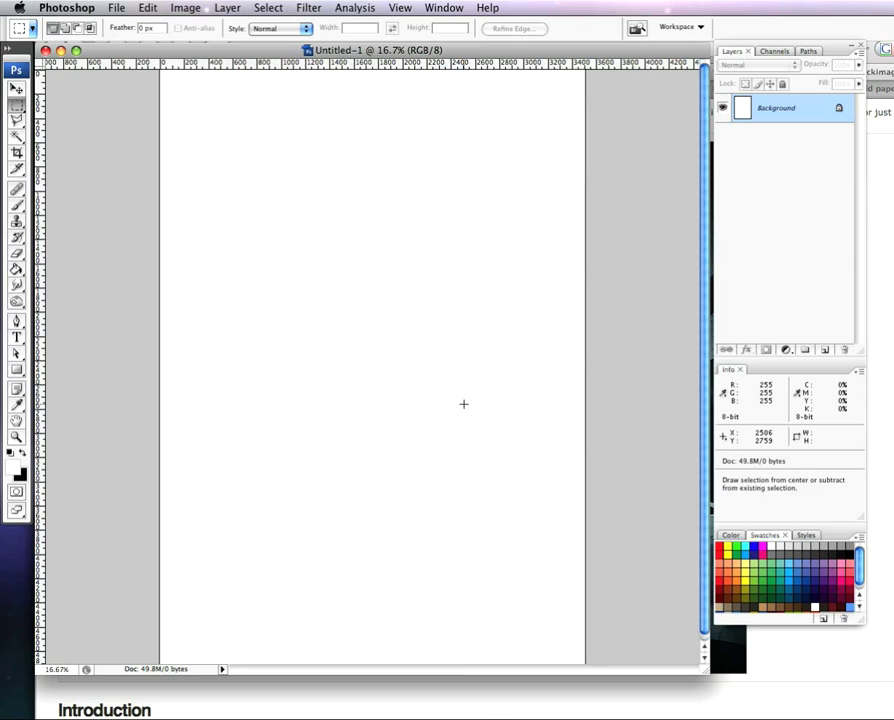
alt+scroll(463, 403, up, 2)
alt+scroll(463, 403, down, 4)
alt+scroll(463, 403, up, 1)
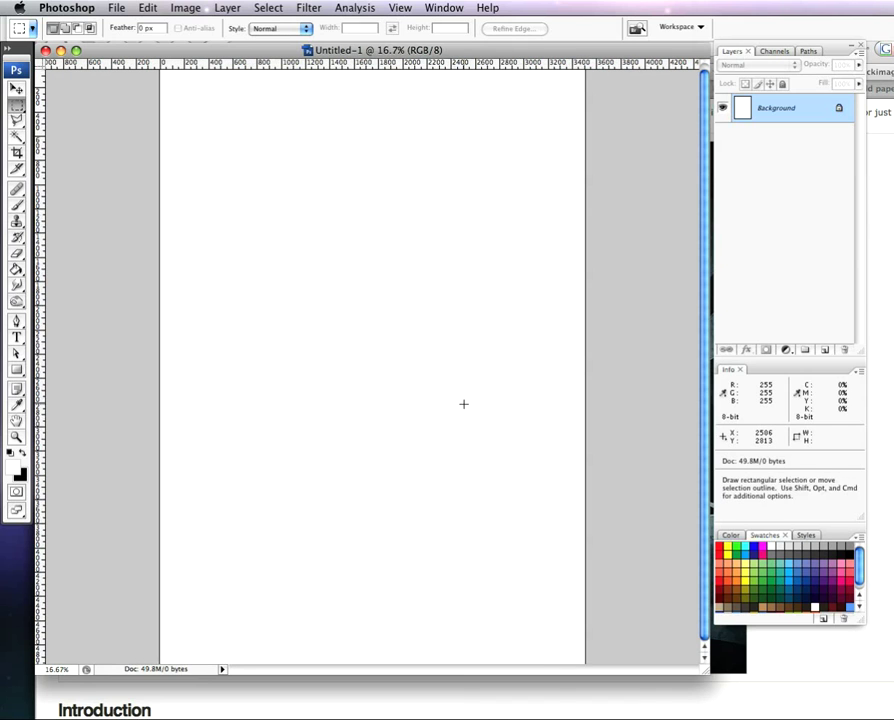
key(alt)
alt+scroll(463, 403, down, 1)
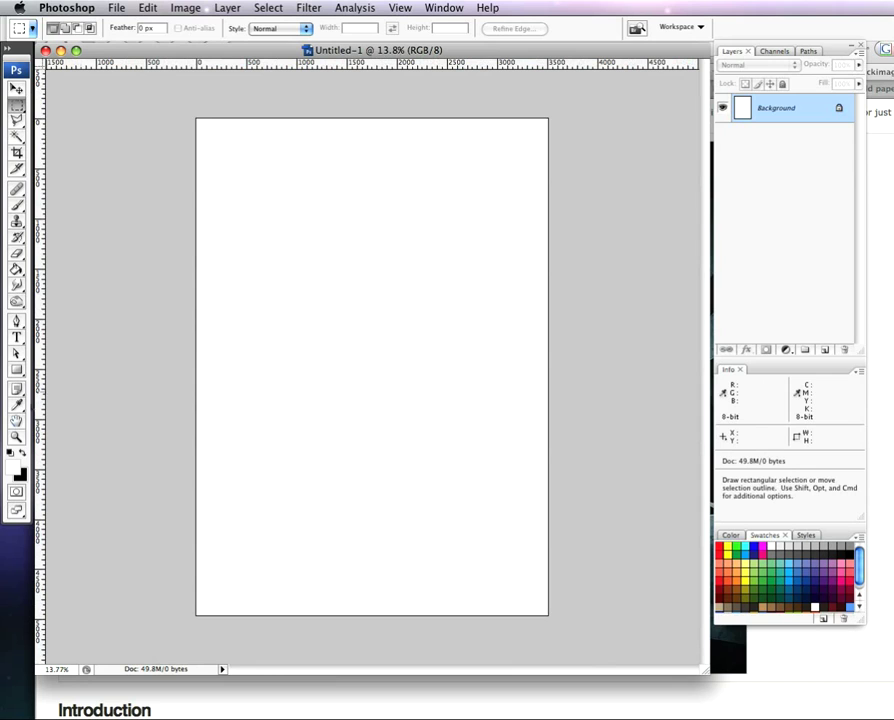
- Fill the background with a vertical linear gradient from medium gray 837e7e at the top to dark gray 3f3f3f at the bottom
drag(16, 269, 46, 266)
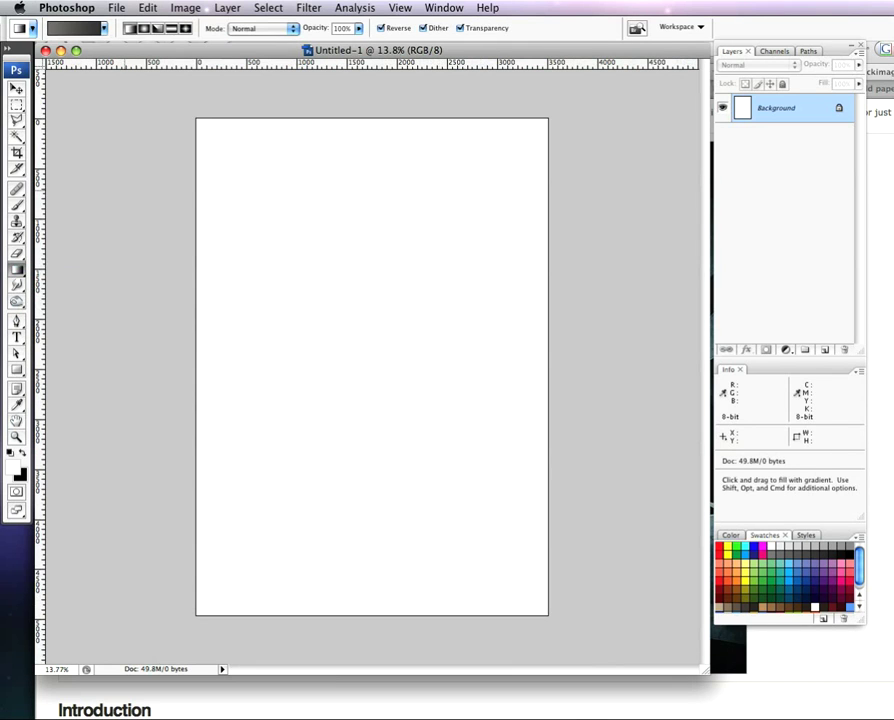
click(75, 31)
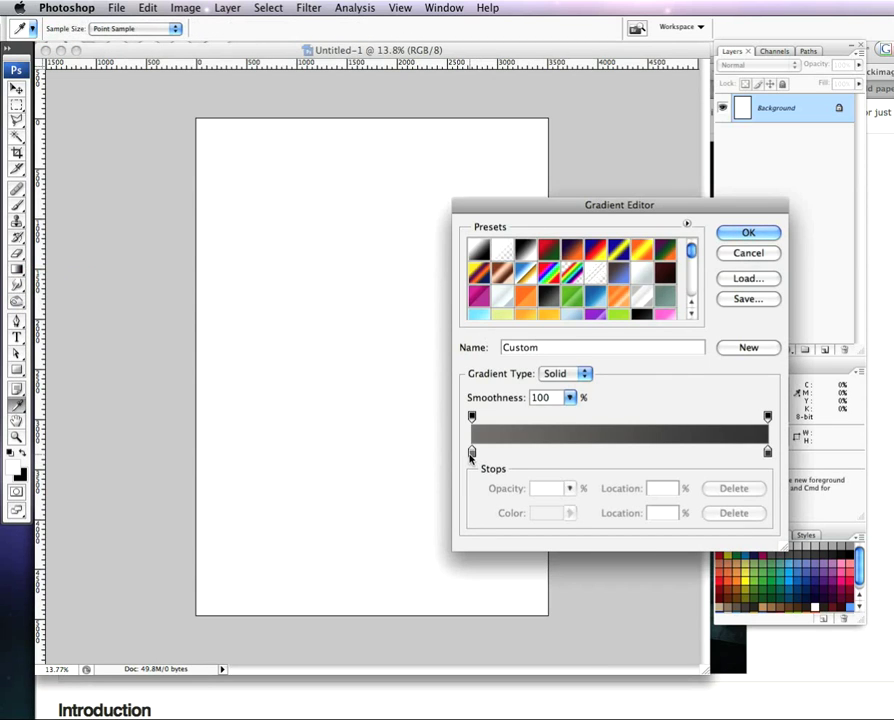
double_click(471, 455)
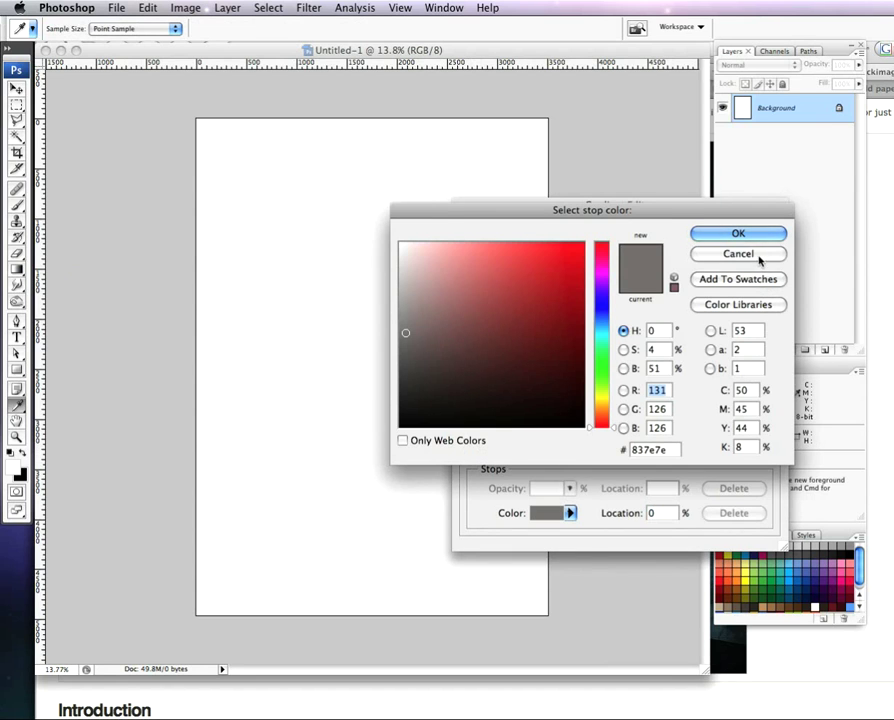
click(712, 256)
double_click(765, 453)
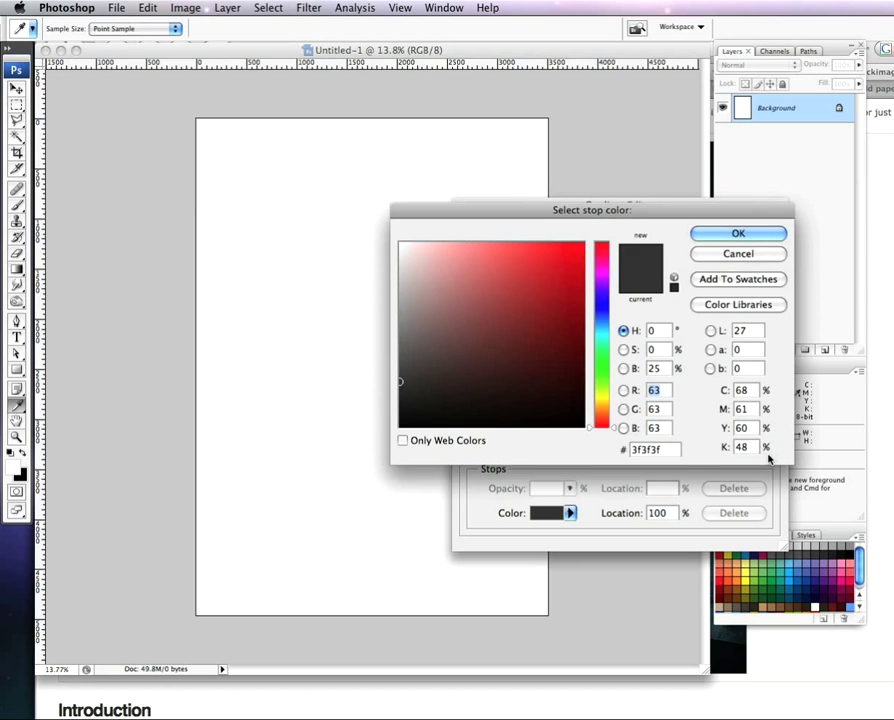
click(736, 241)
click(740, 234)
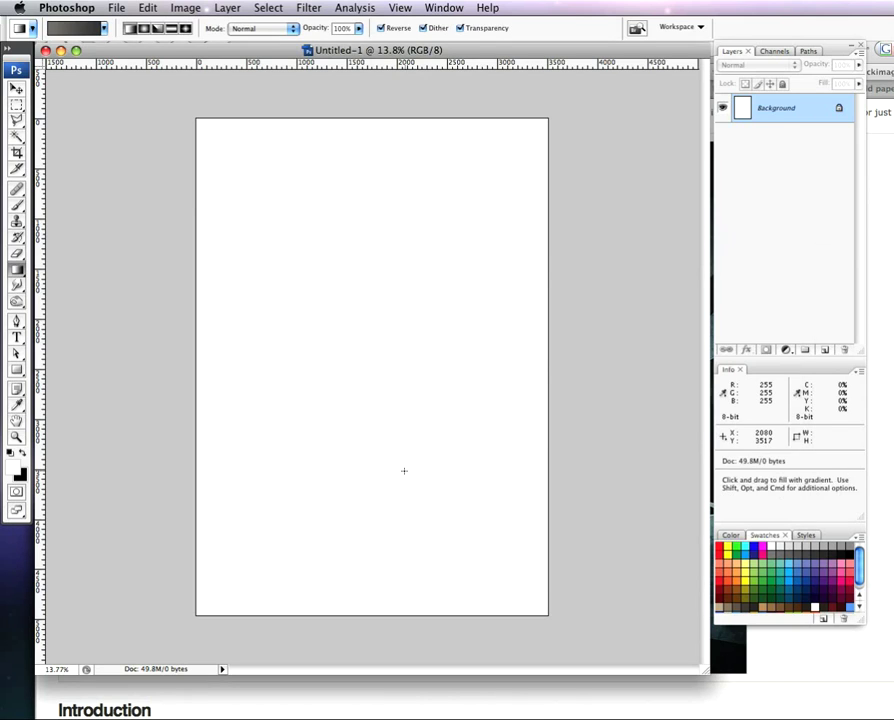
drag(357, 535, 357, 220)
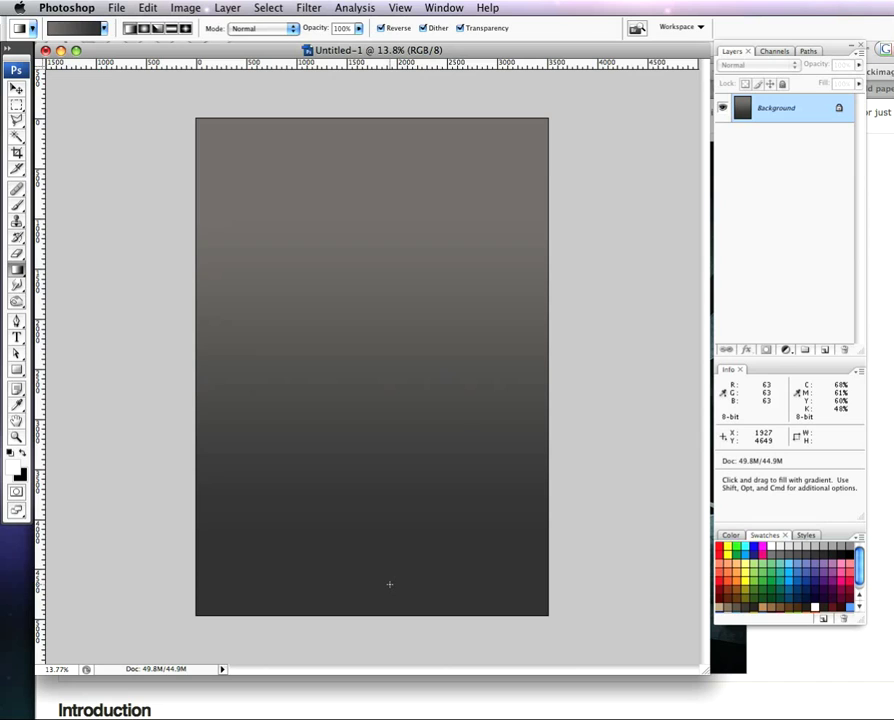
- Open the Guides, Grid, Slices & Count preferences to check the gridline spacing and subdivisions, and leave them unchanged
click(117, 8)
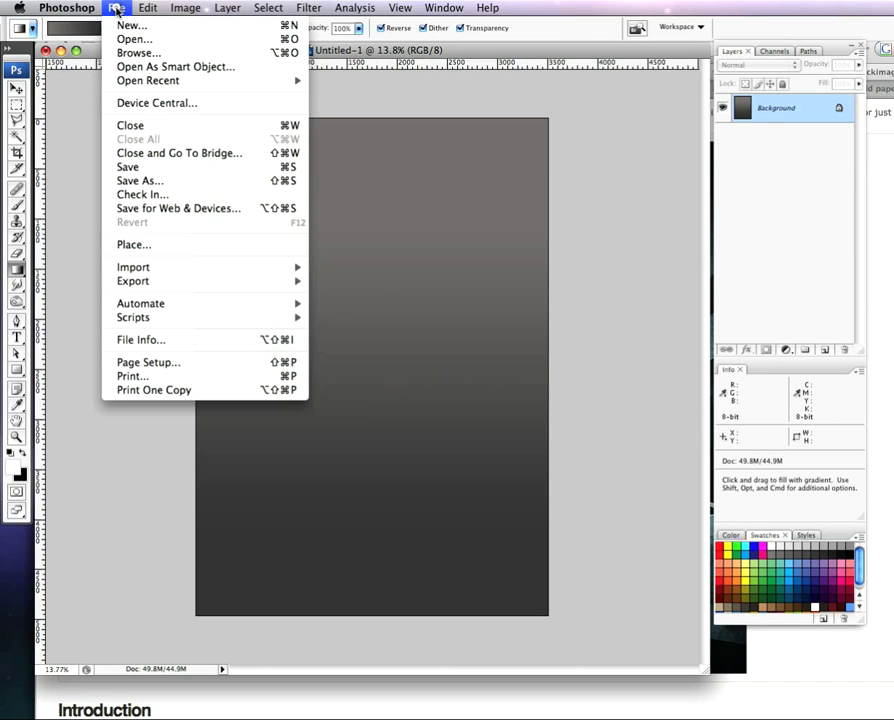
mouse_move(83, 10)
mouse_move(88, 53)
click(281, 167)
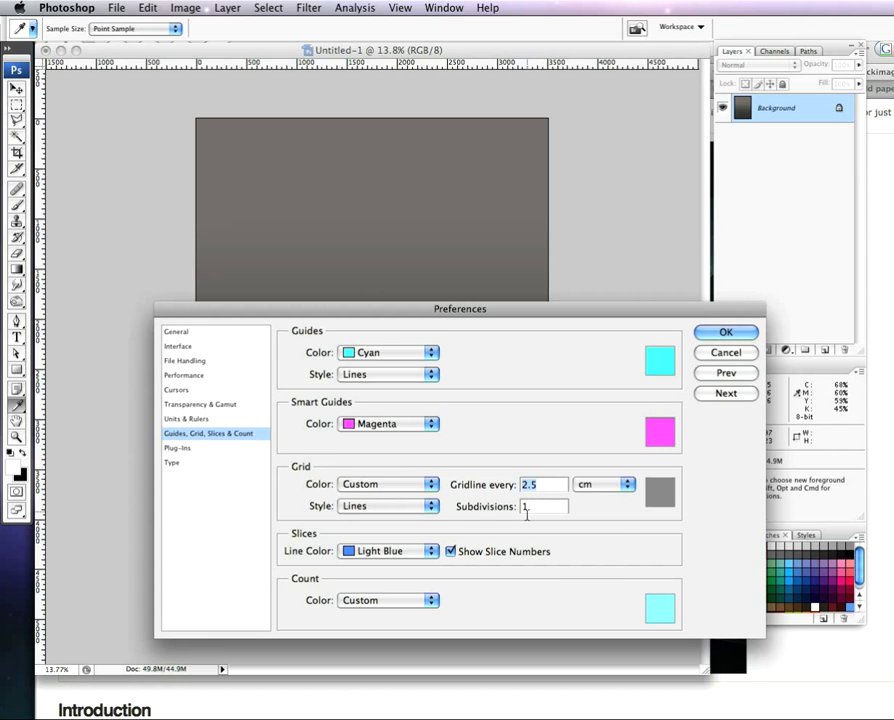
click(722, 352)
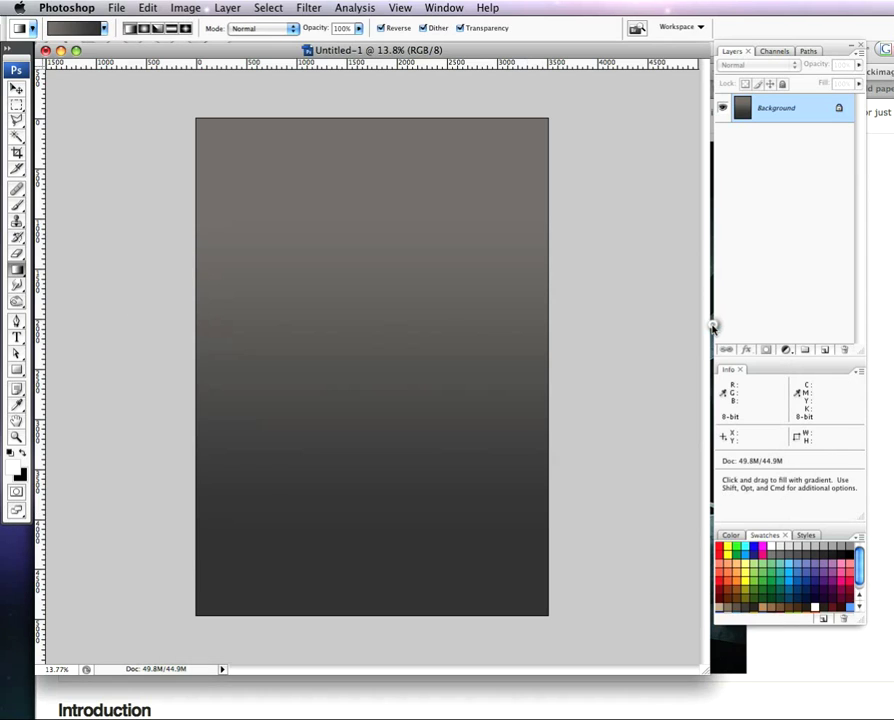
- Show the grid over the poster document
click(401, 8)
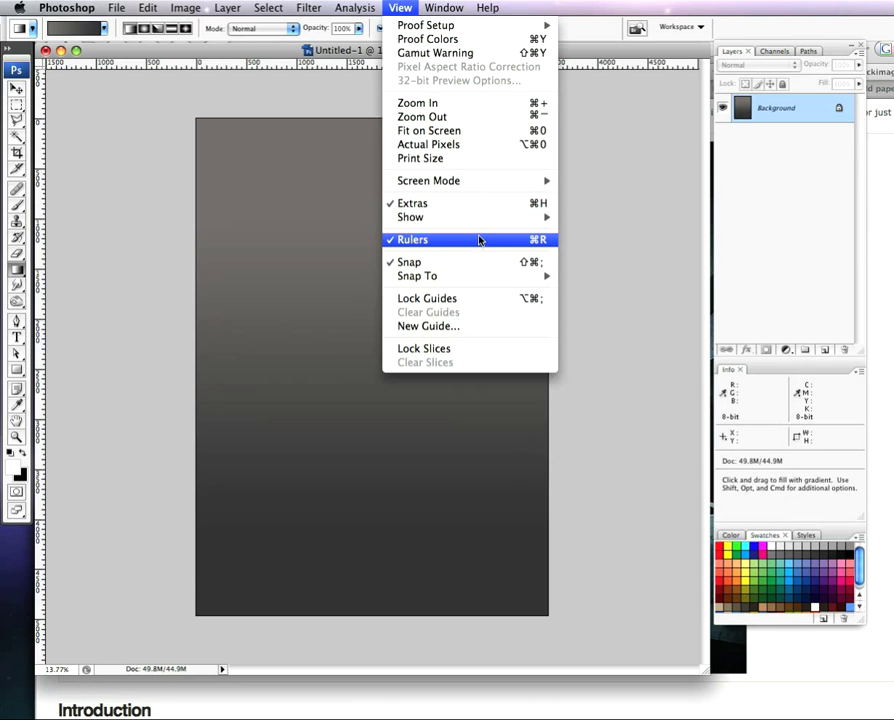
mouse_move(481, 219)
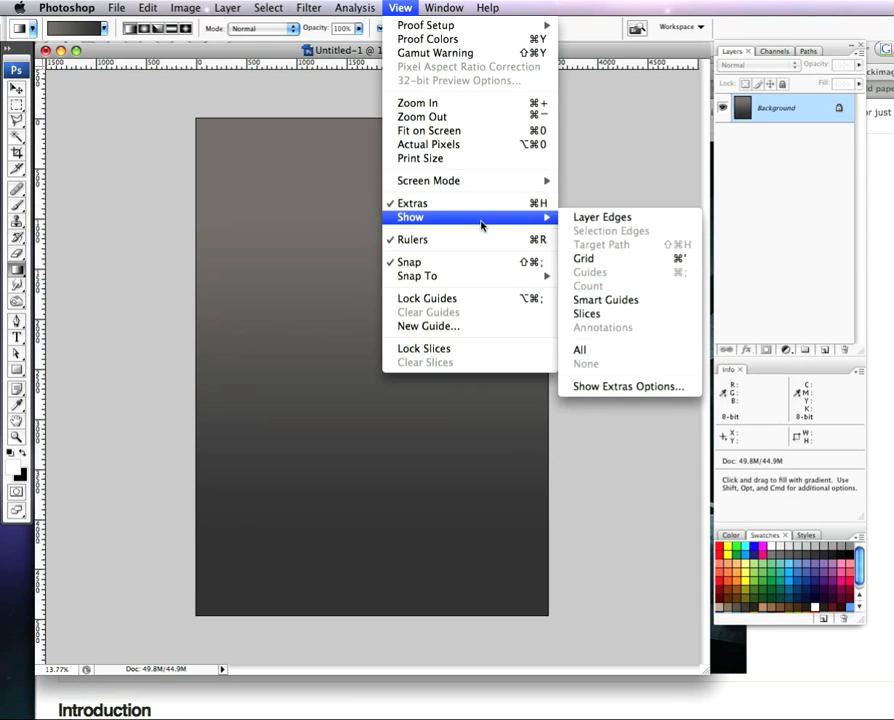
click(613, 260)
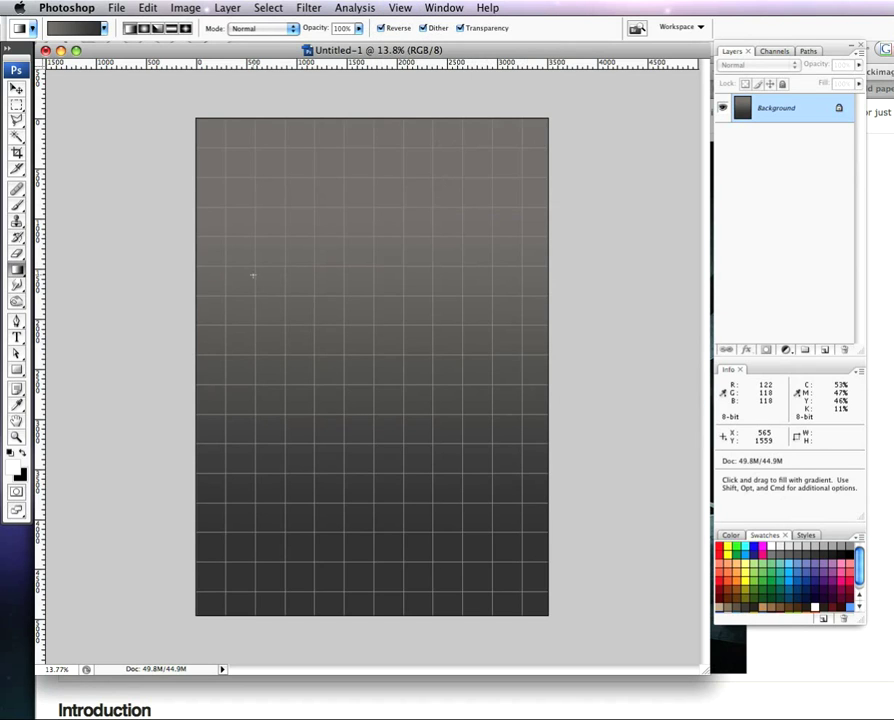
- Try a horizontal guide snapped to the third grid line below the page's top edge and undo it
drag(140, 63, 139, 201)
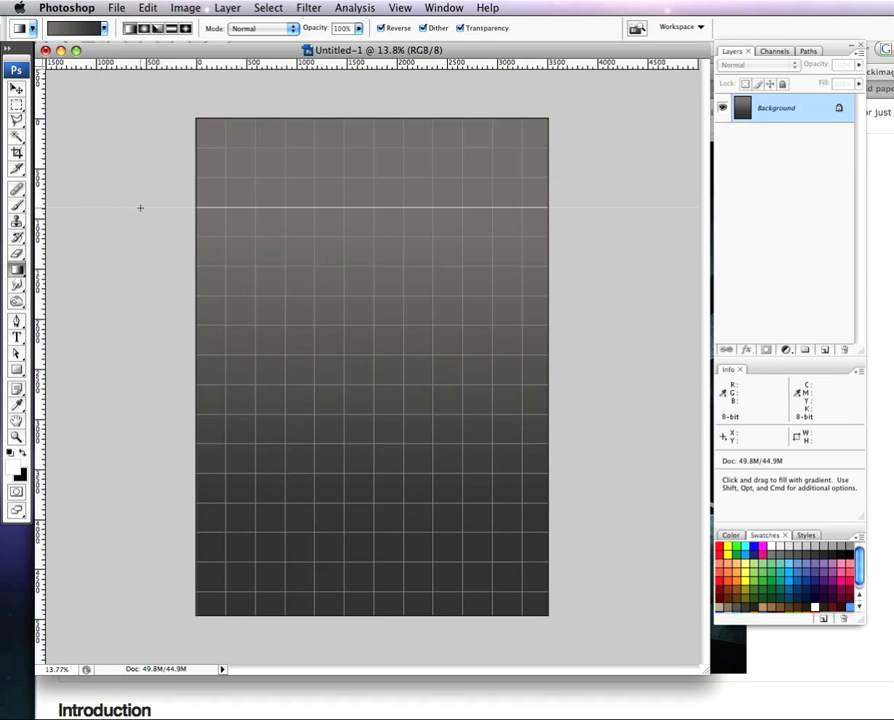
key(super+z)
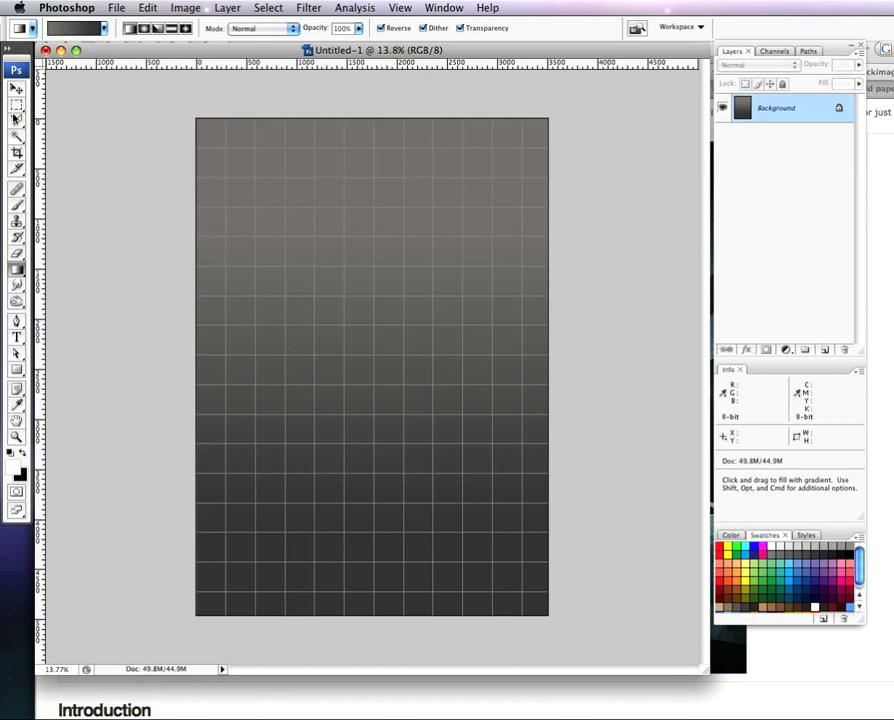
- On a new layer, select a rectangle eight by seven grid cells, starting two cells in and five down from the page's top-left corner
click(824, 350)
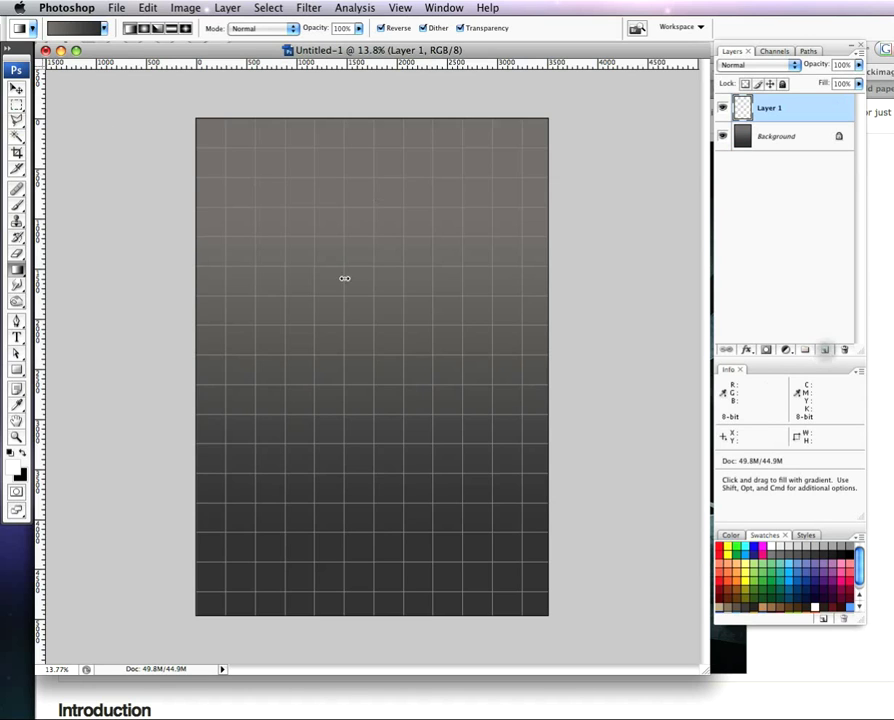
click(16, 104)
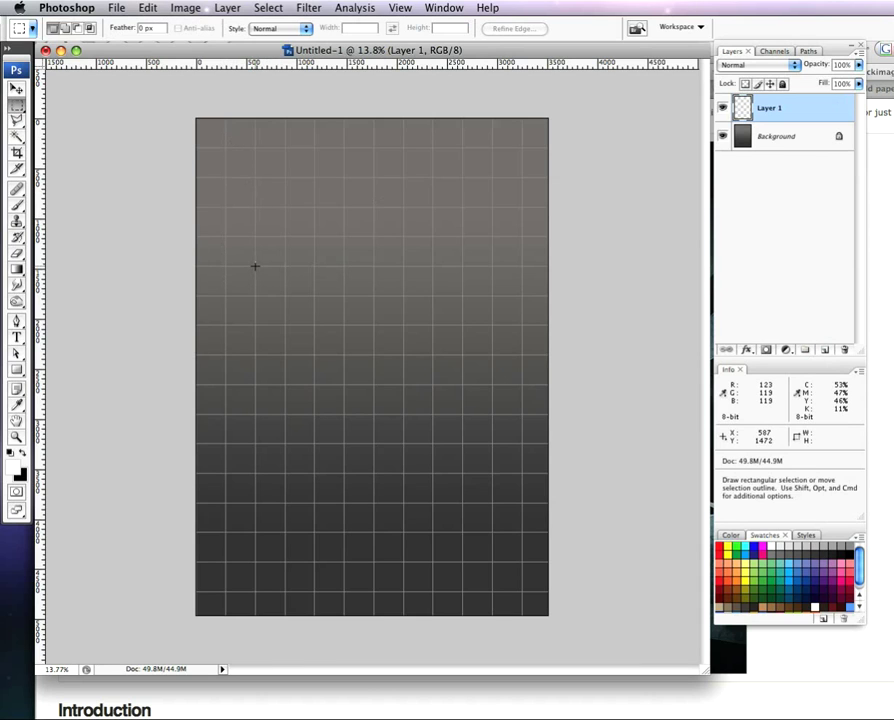
drag(255, 266, 490, 471)
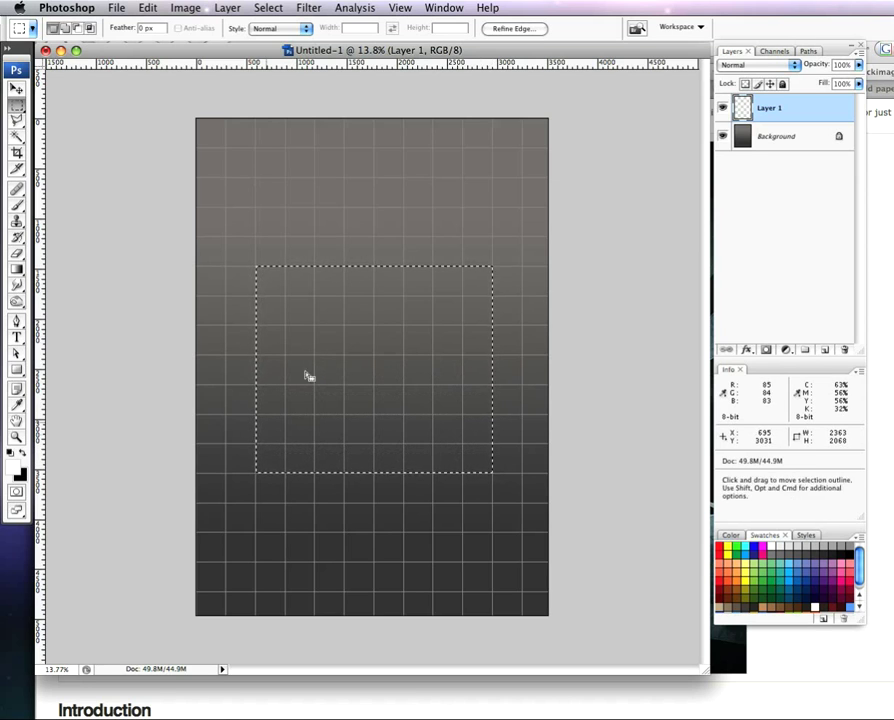
- Fill the rectangular selection with red using the Paint Bucket tool and deselect it
click(16, 268)
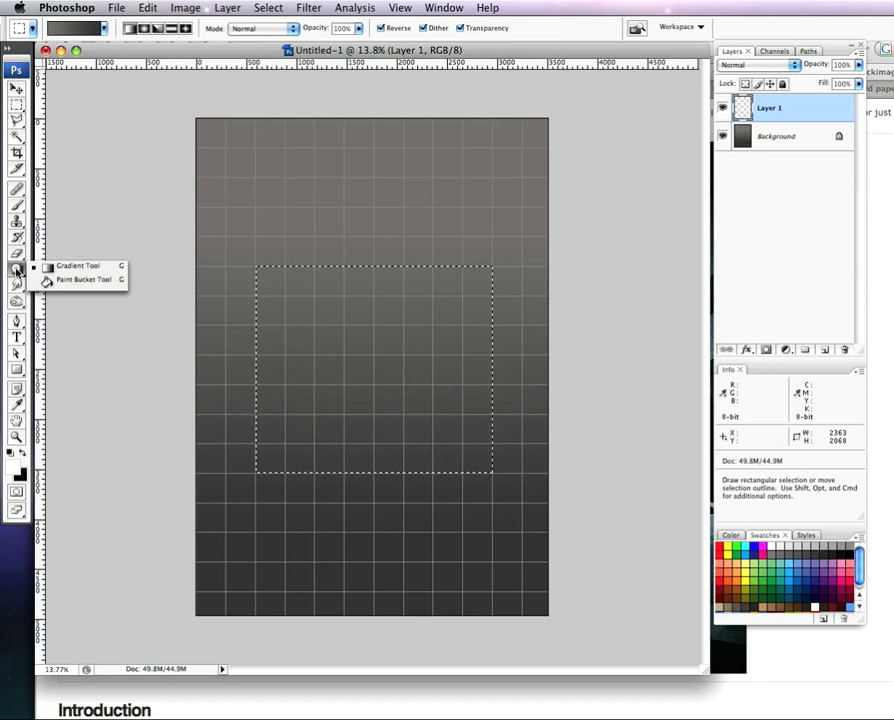
click(56, 280)
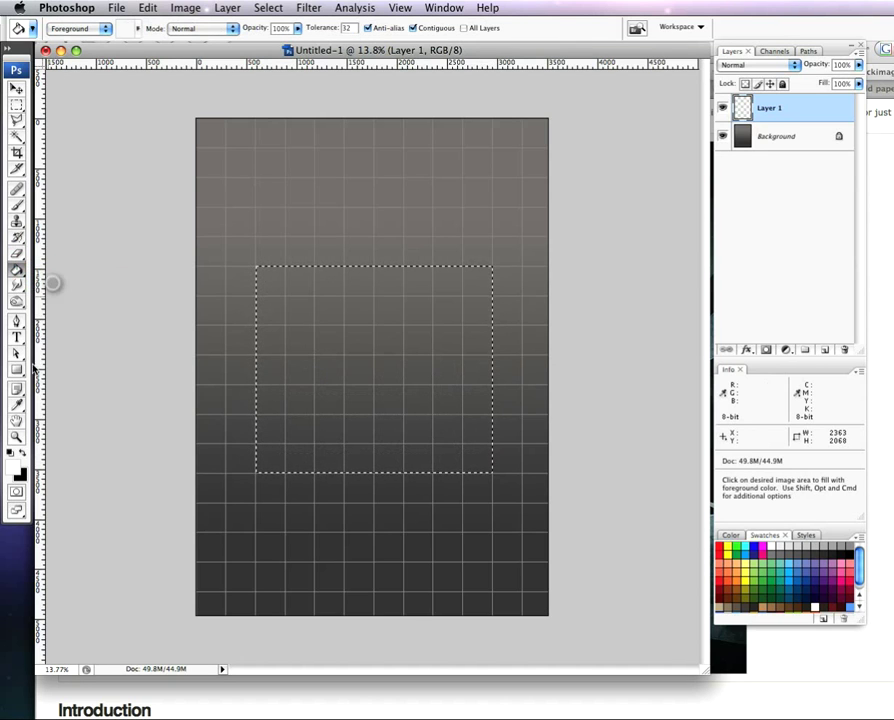
click(13, 458)
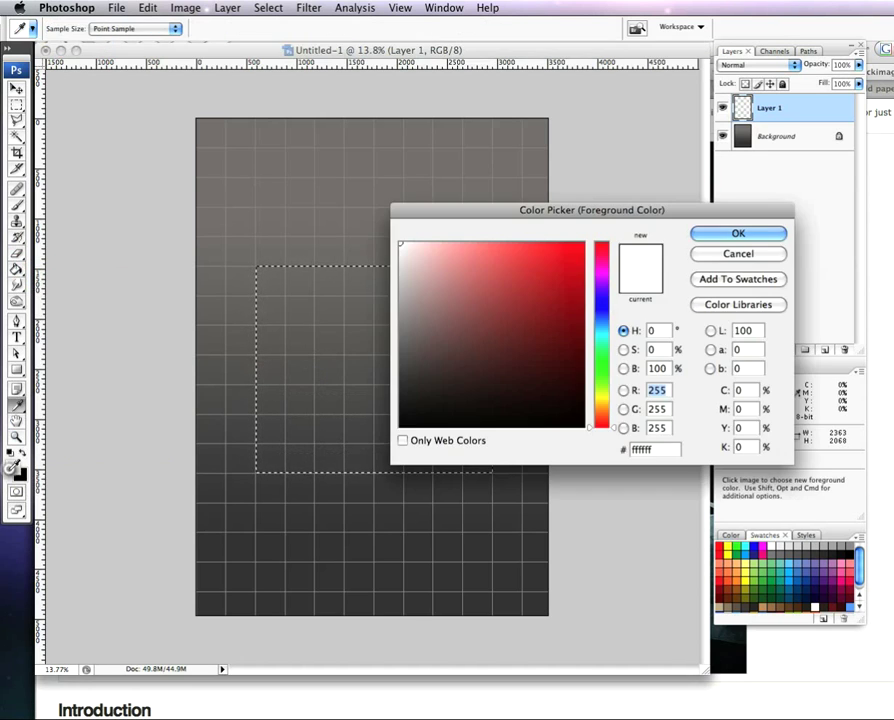
click(533, 267)
click(716, 233)
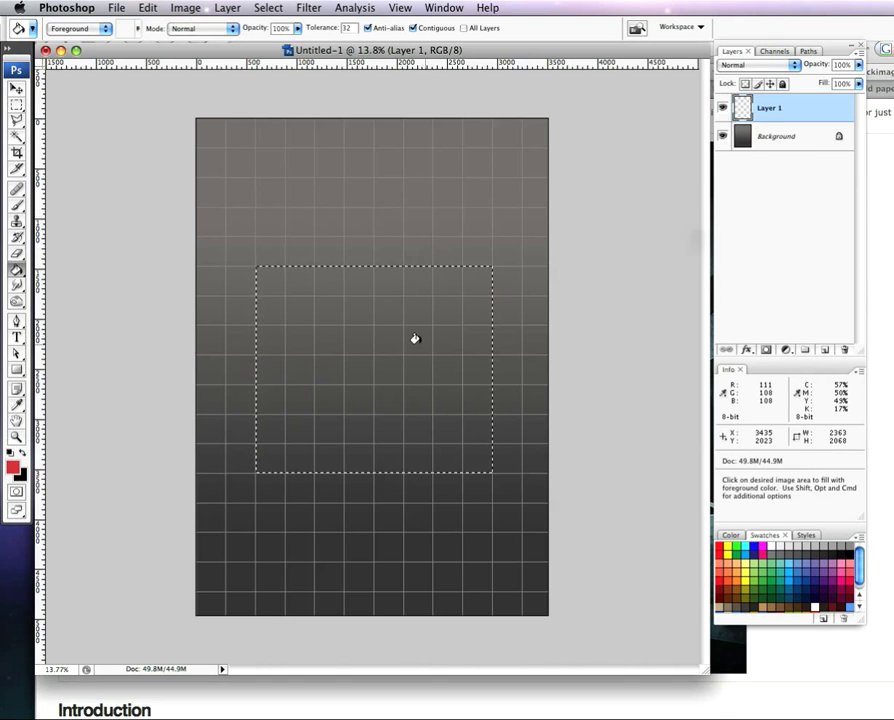
click(418, 339)
key(super+d)
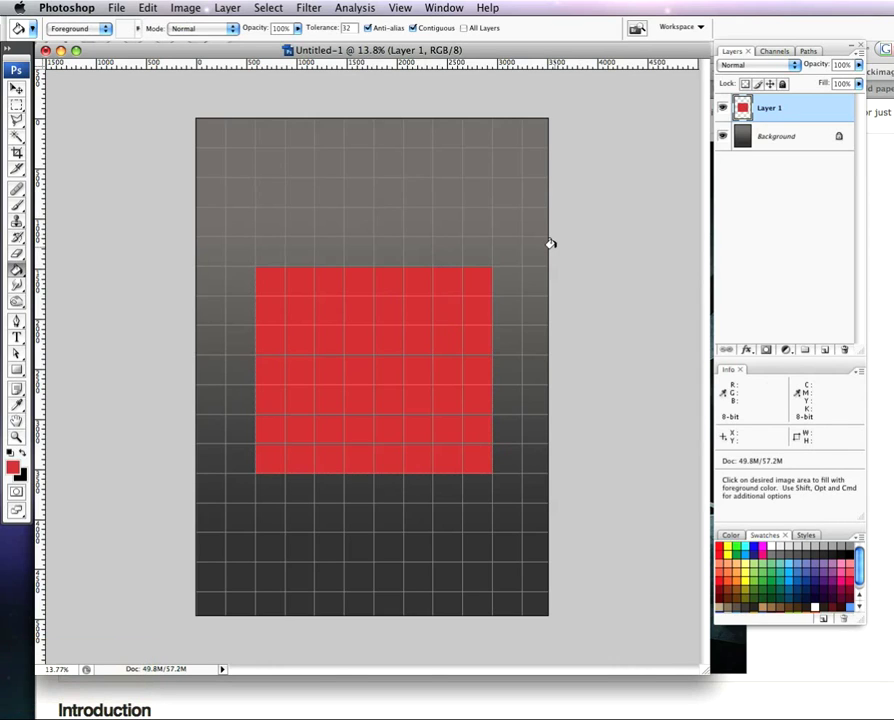
- Switch to Firefox to review the tutorial's Step 4 and the Bifurk font page on dafont.com, and return to the Photoshop poster
key(F9)
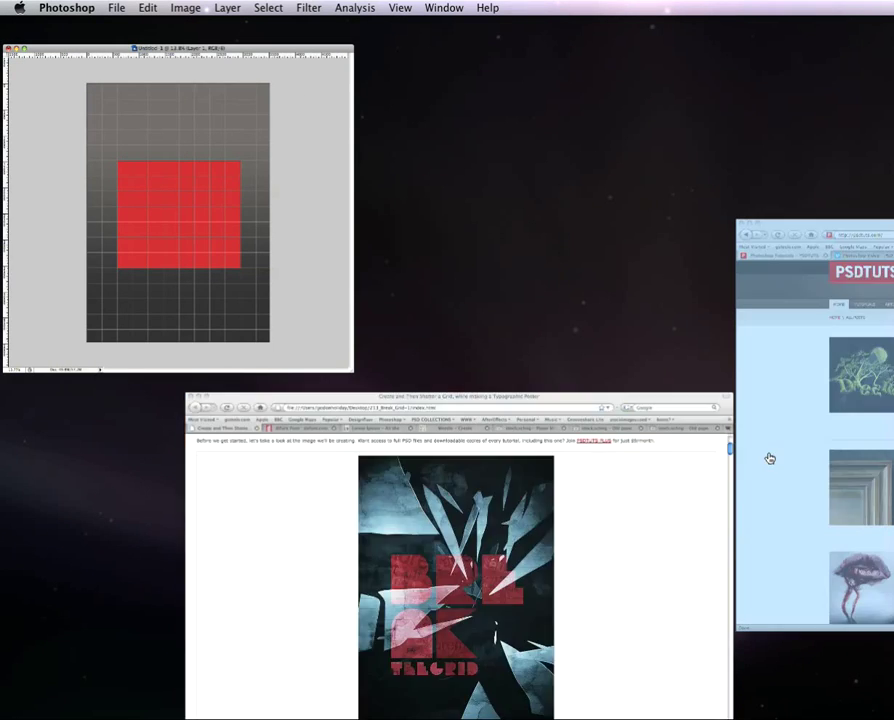
click(580, 480)
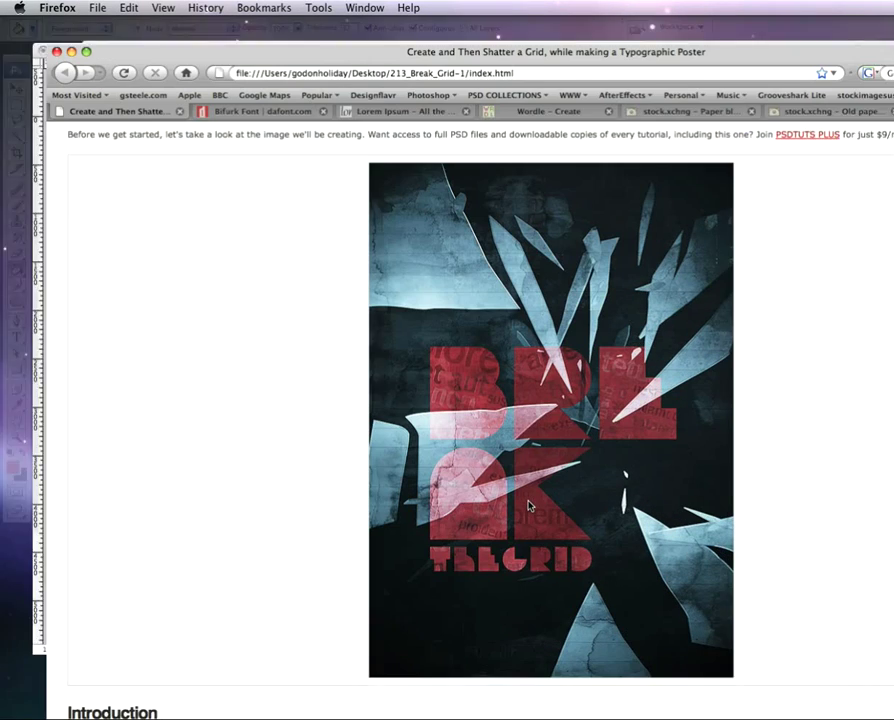
scroll(250, 252, down, 15)
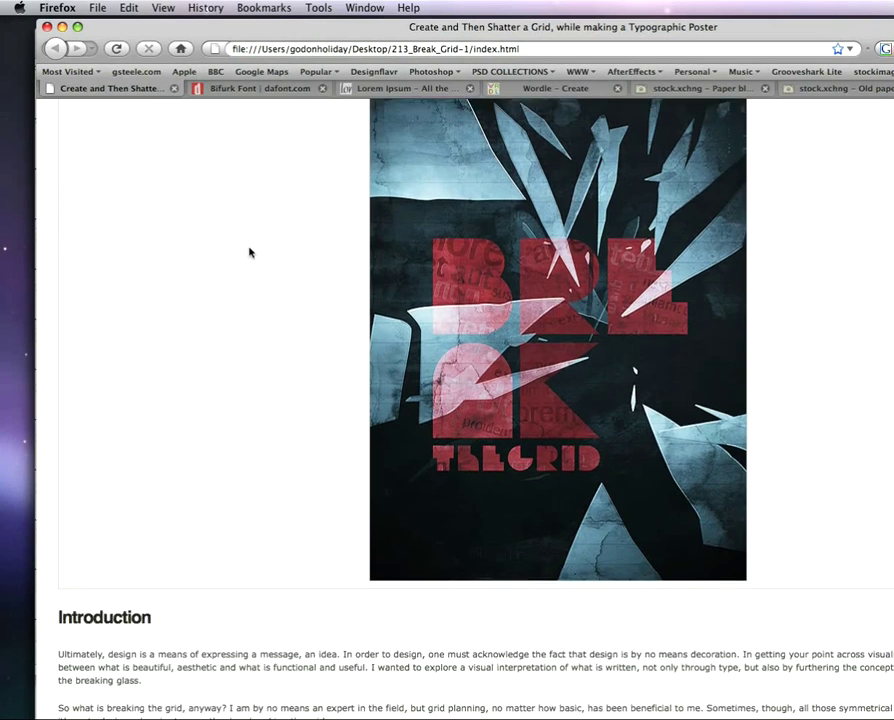
scroll(250, 252, down, 15)
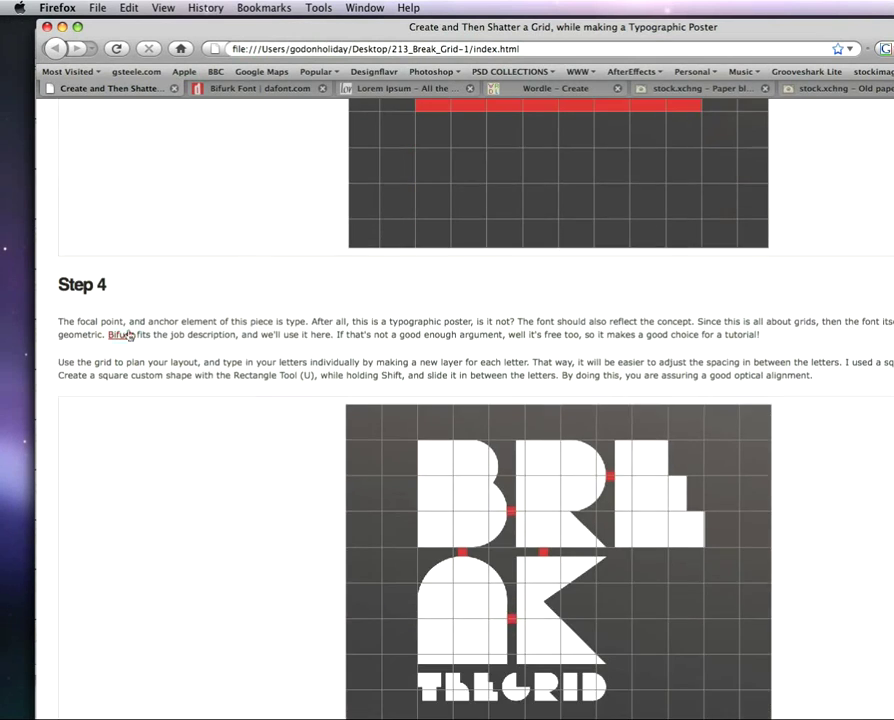
click(188, 90)
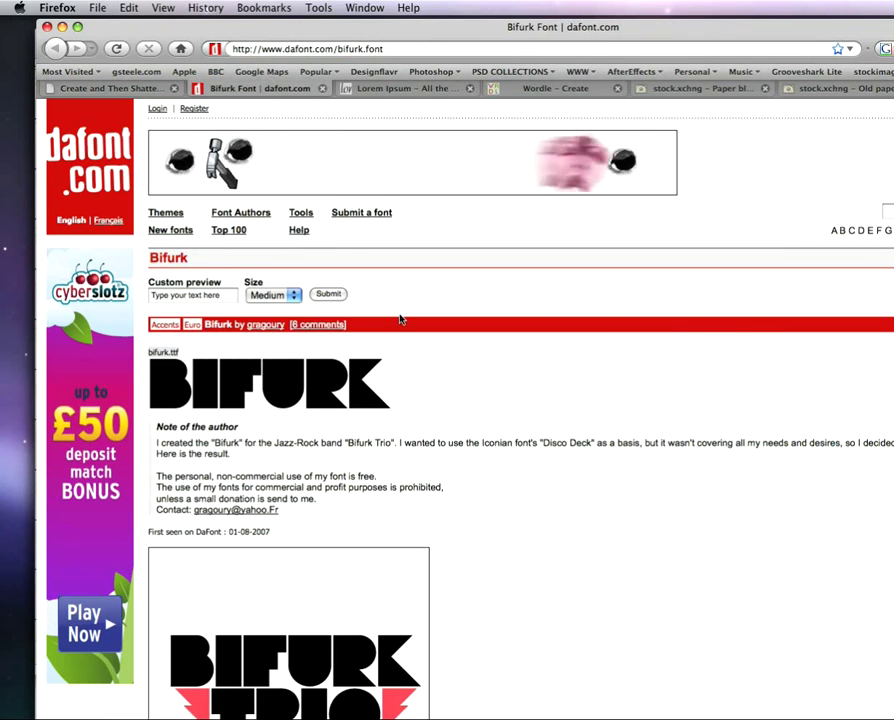
scroll(400, 330, down, 3)
scroll(400, 376, up, 2)
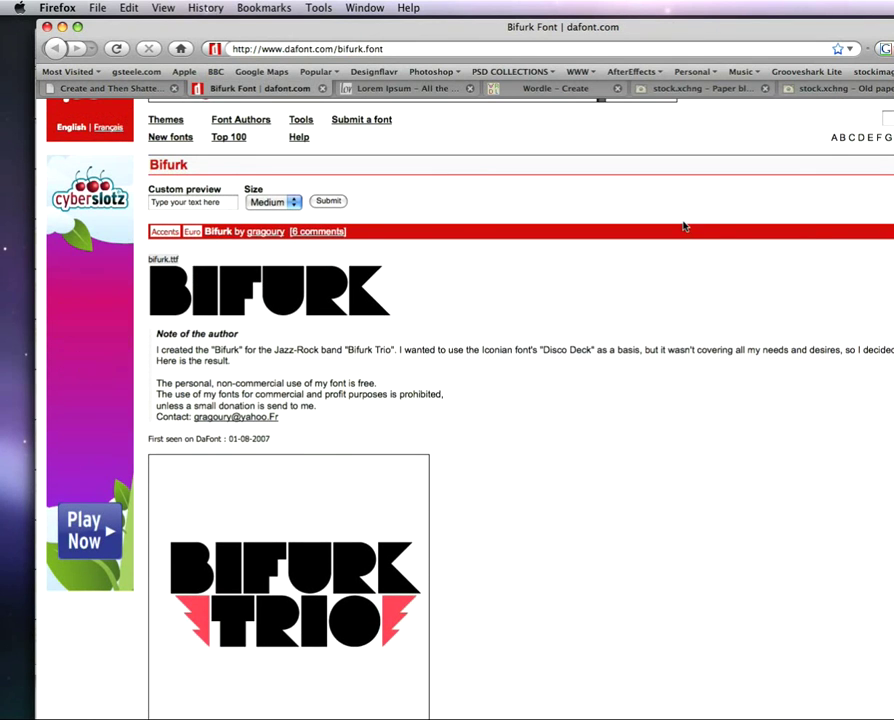
click(148, 87)
key(F9)
click(262, 195)
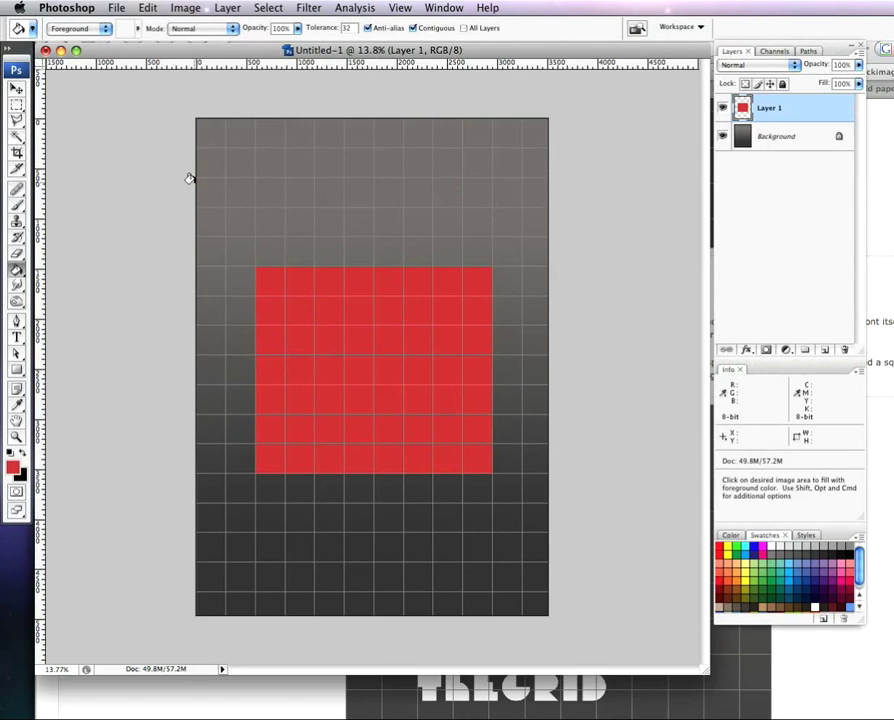
- Set the type font to Bifurk Regular and add the letter B as point text over the upper left of the red block
click(17, 339)
click(147, 29)
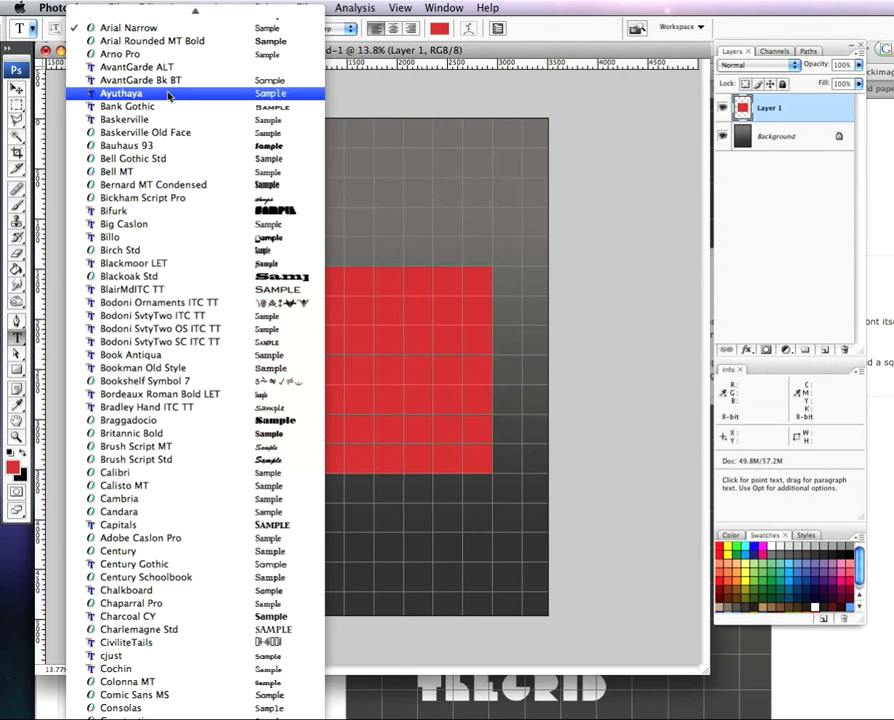
click(167, 213)
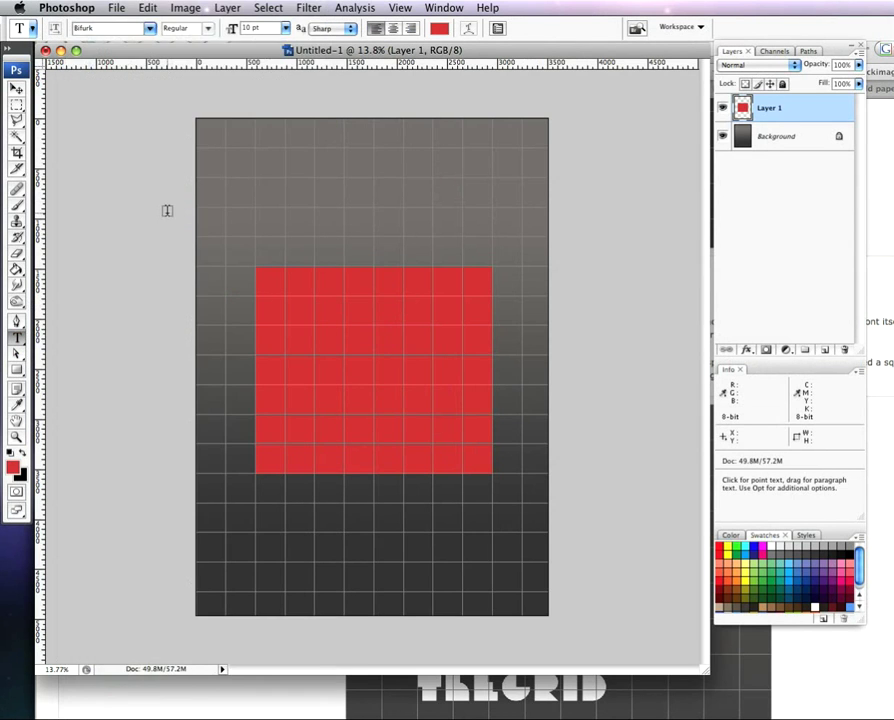
click(291, 304)
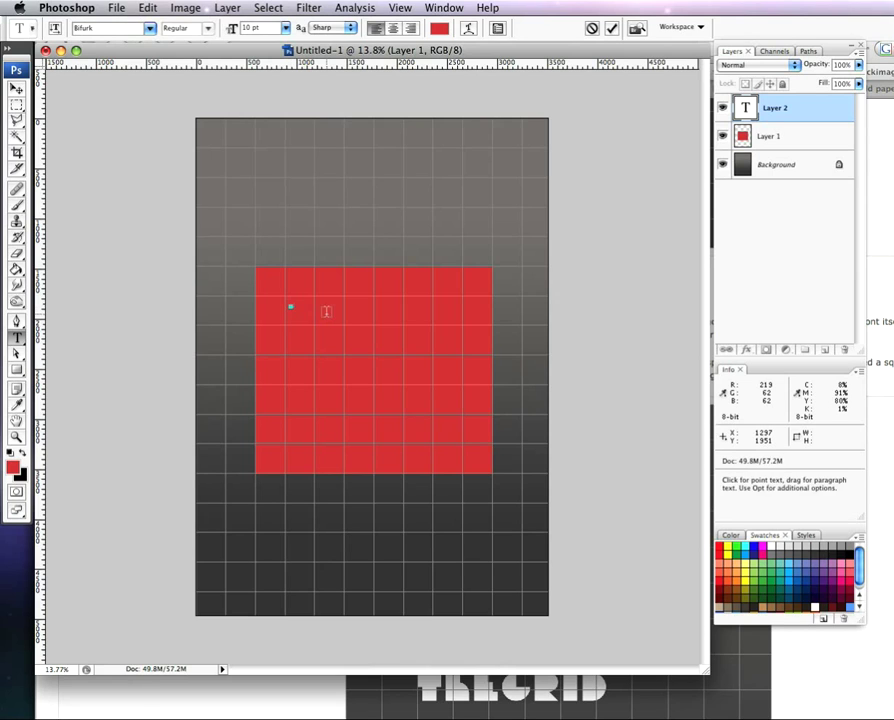
- Set the letter B to 186 pt and change its text color to white
key(shift+Left)
drag(233, 33, 361, 37)
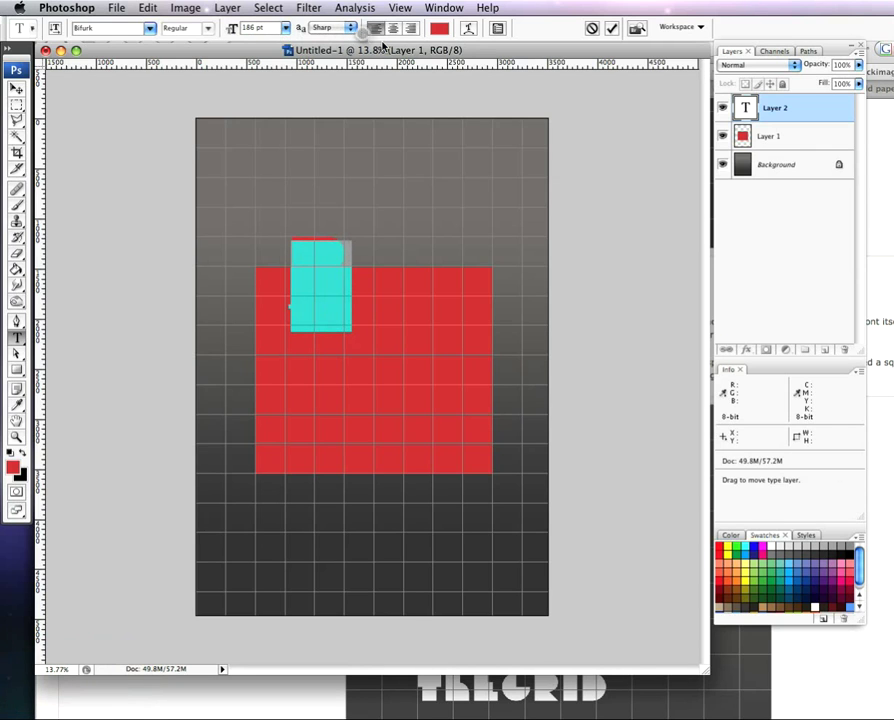
click(440, 28)
drag(421, 262, 400, 243)
click(710, 236)
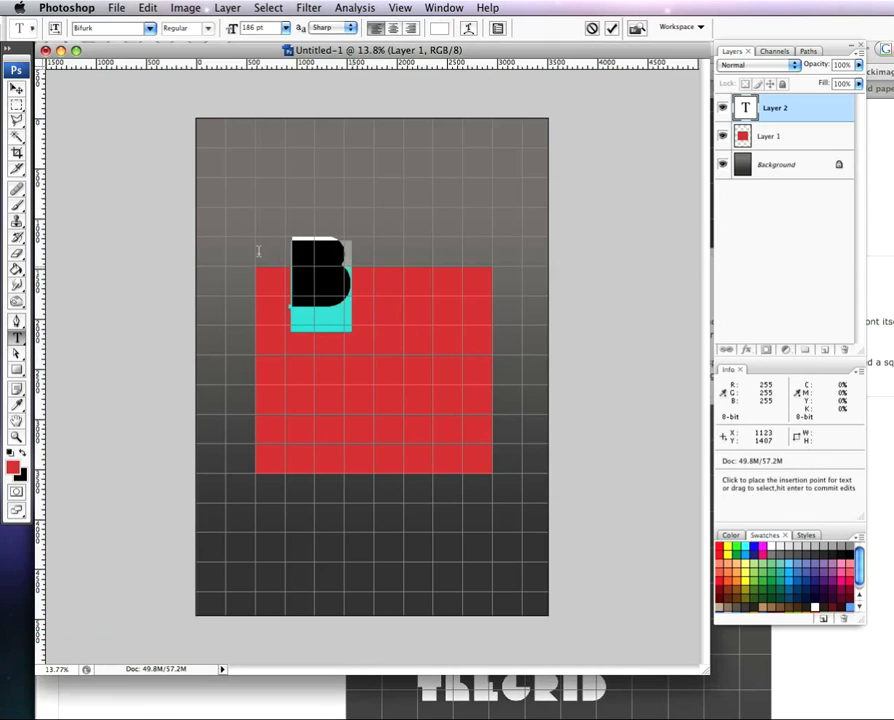
- Move the B to the red block's left edge with its base three grid cells below the block's top, and enlarge it to 234 pt
click(17, 88)
drag(327, 273, 295, 313)
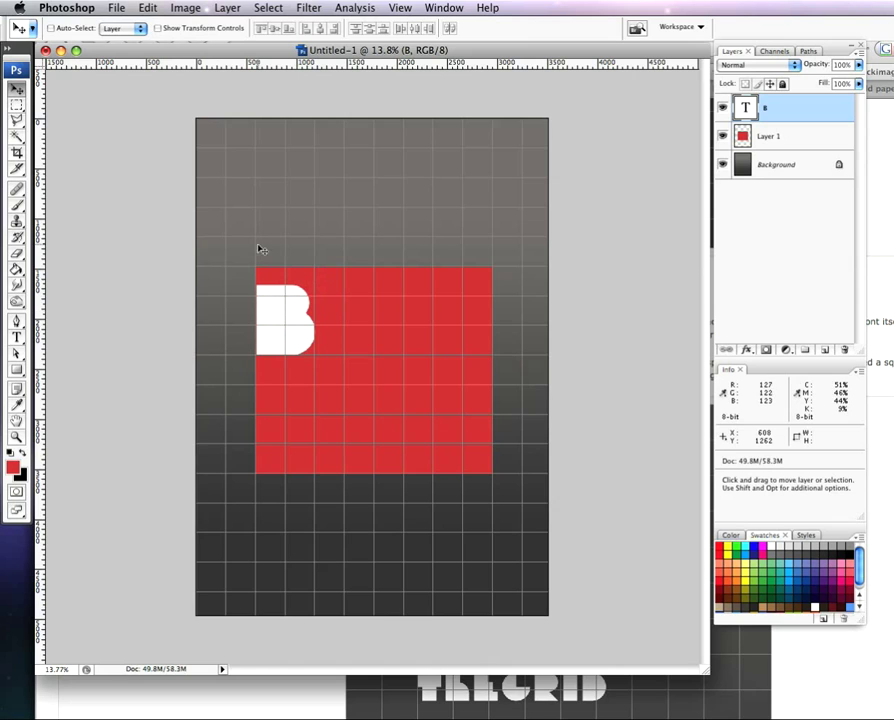
click(16, 338)
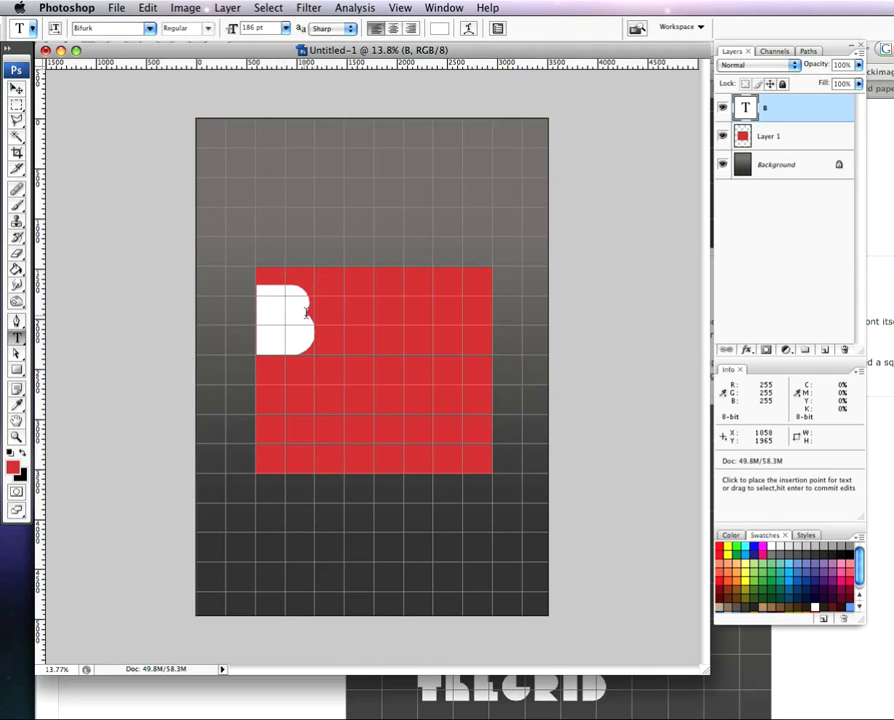
drag(310, 314, 268, 314)
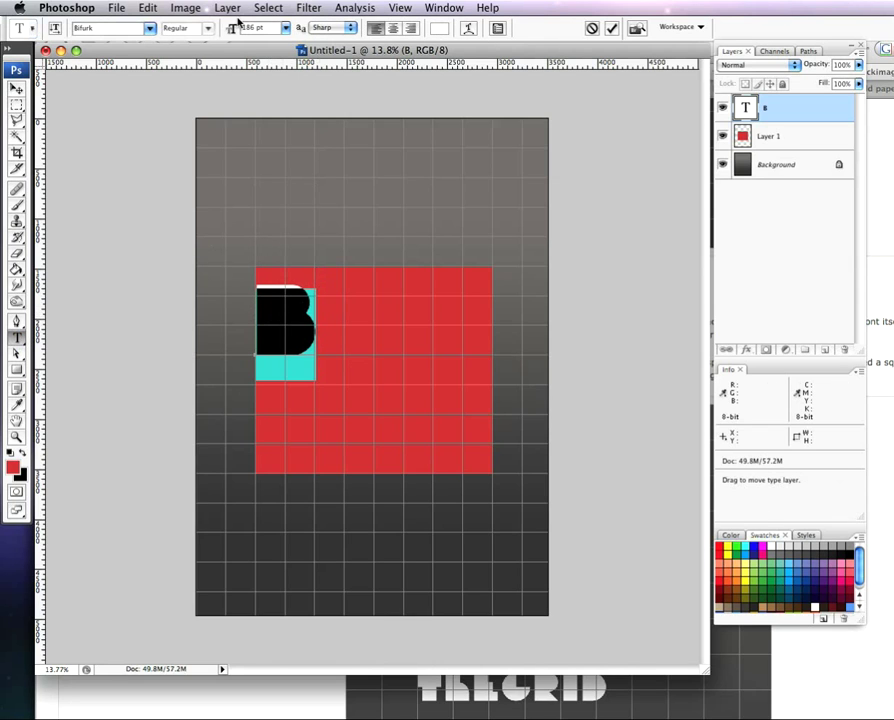
drag(232, 30, 269, 30)
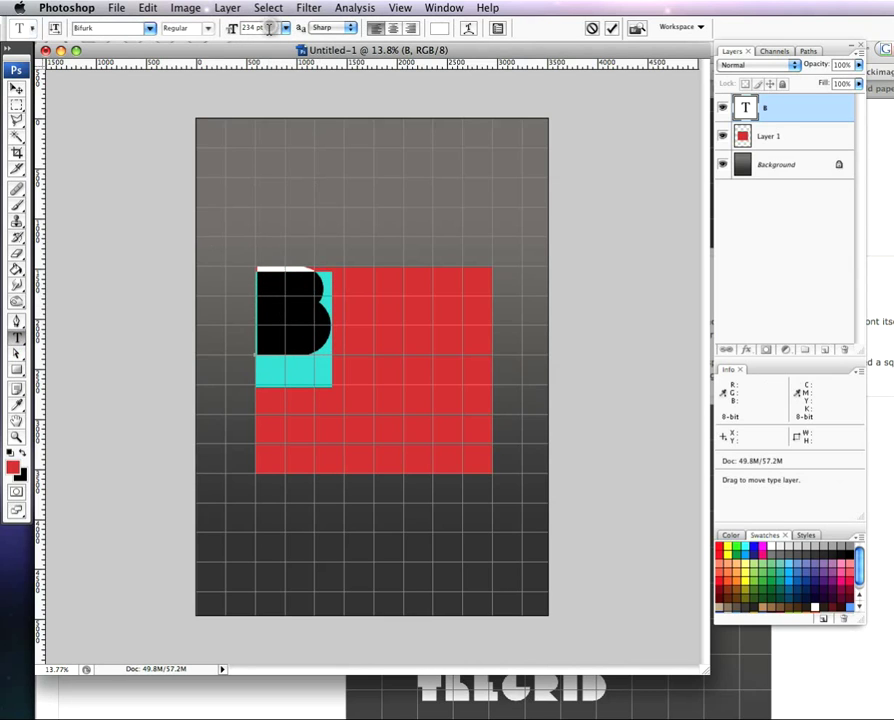
click(18, 90)
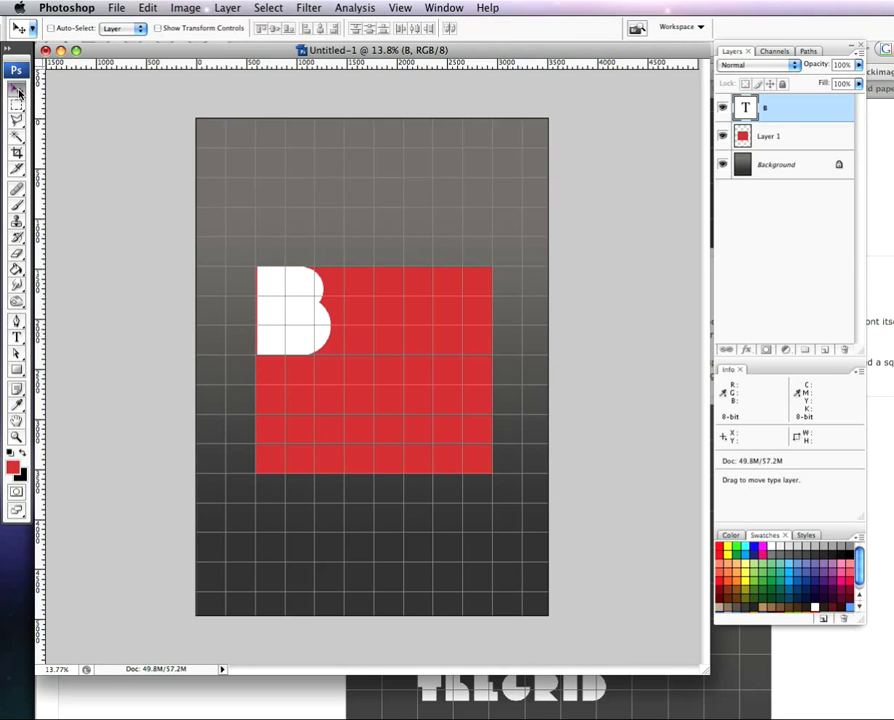
- Add the letter R as separate point text and move it level with the B, starting three grid cells from the block's left edge
click(17, 337)
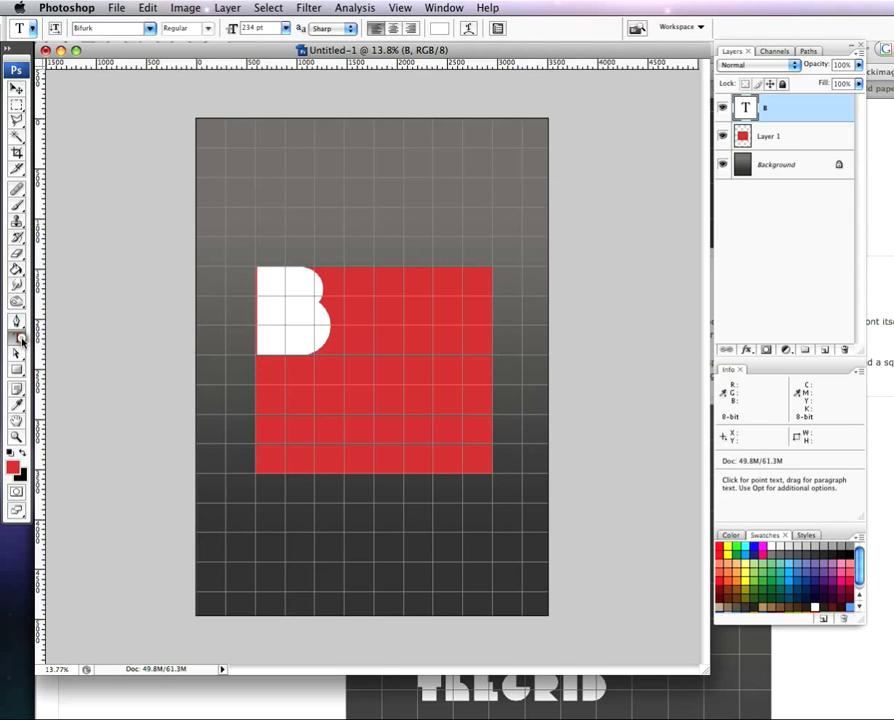
click(382, 326)
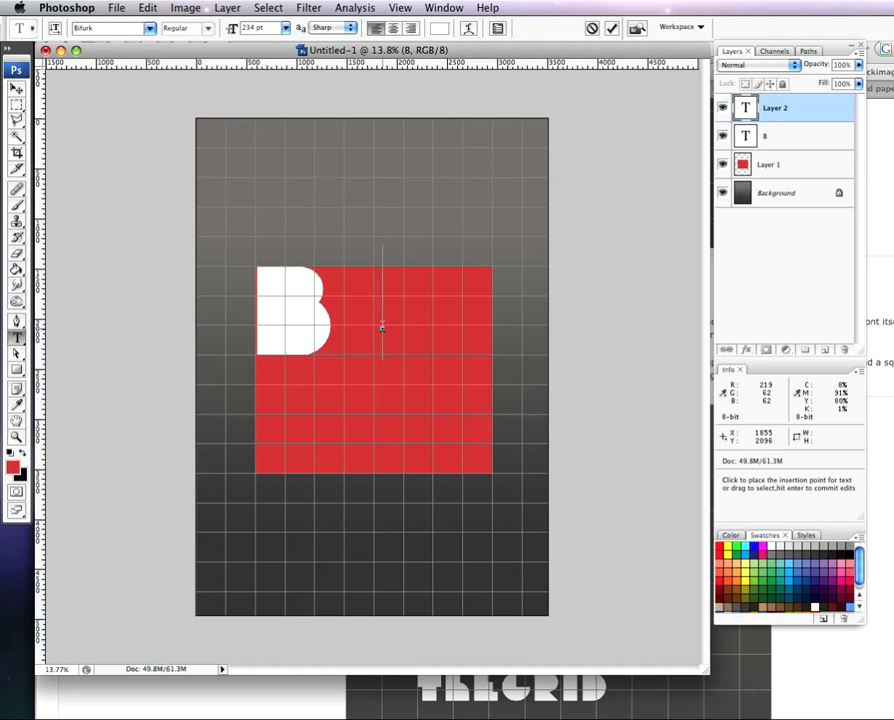
text(R)
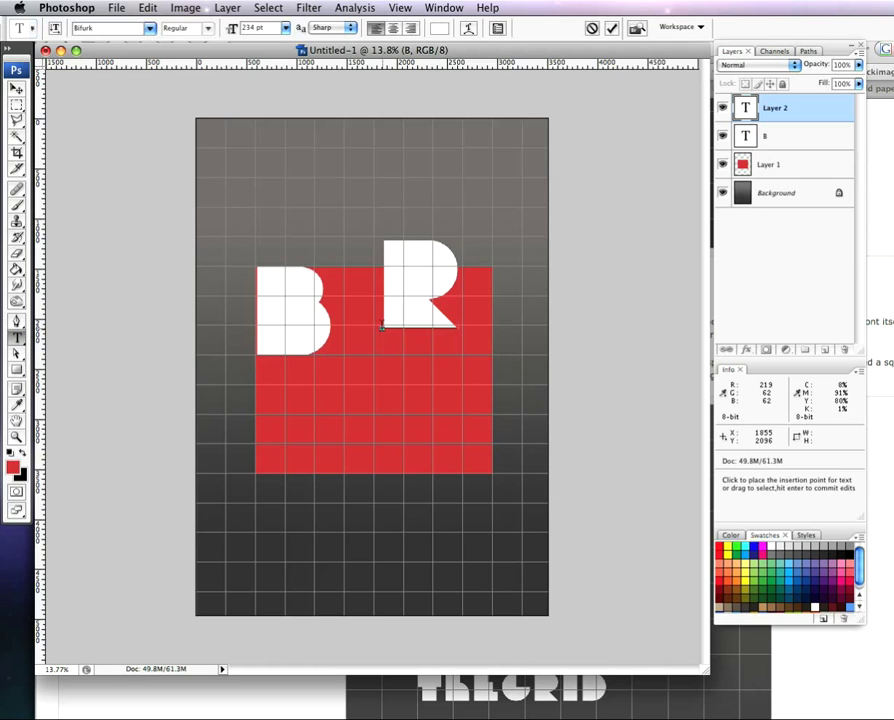
click(16, 90)
drag(401, 292, 364, 321)
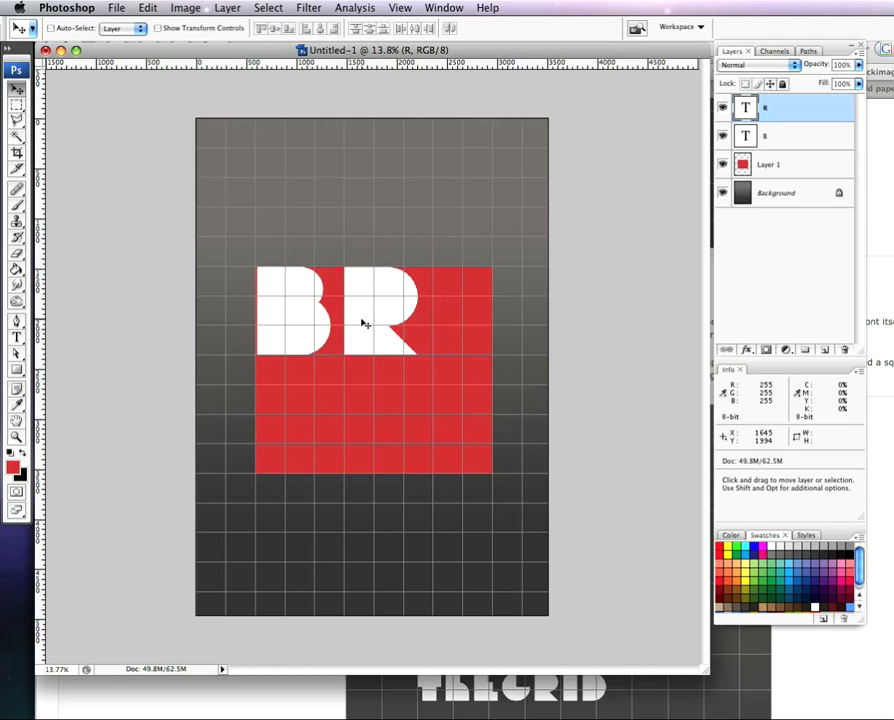
- Add the letter E as separate point text and align it beside the R, starting six grid cells from the block's left edge
click(18, 338)
click(465, 315)
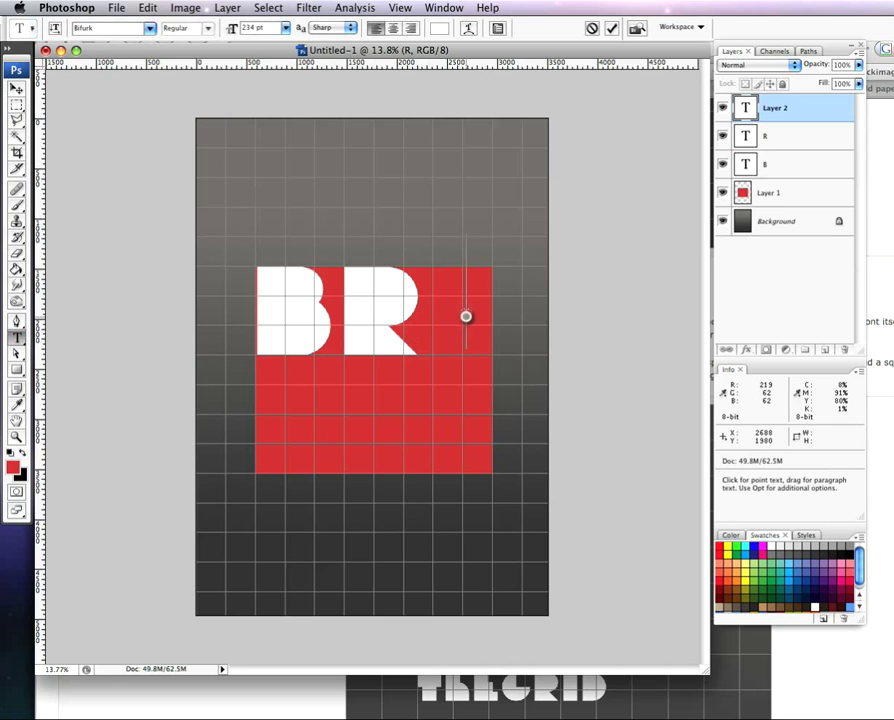
text(L)
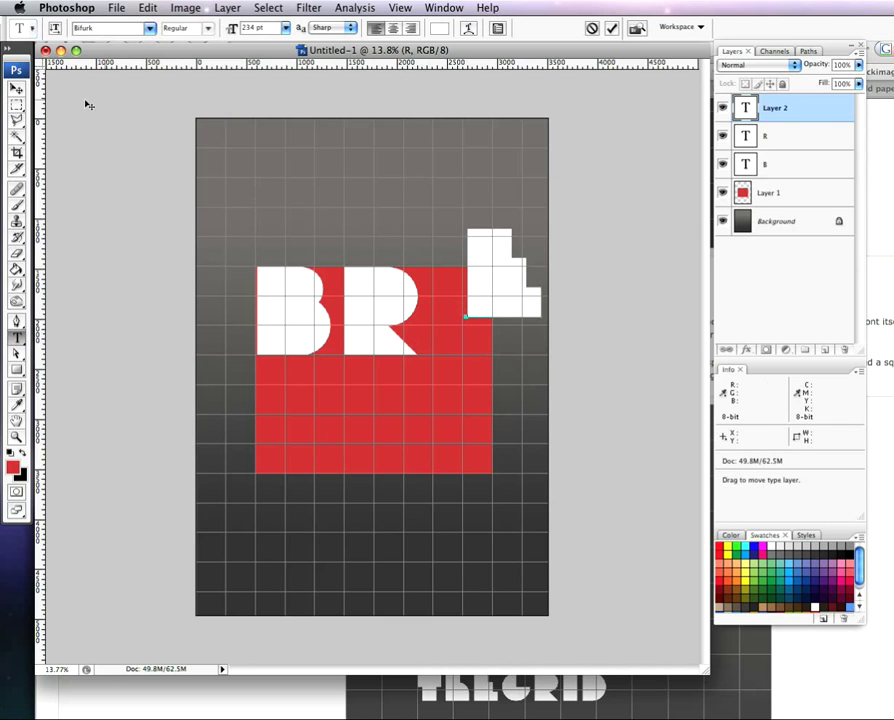
click(16, 88)
drag(494, 292, 463, 326)
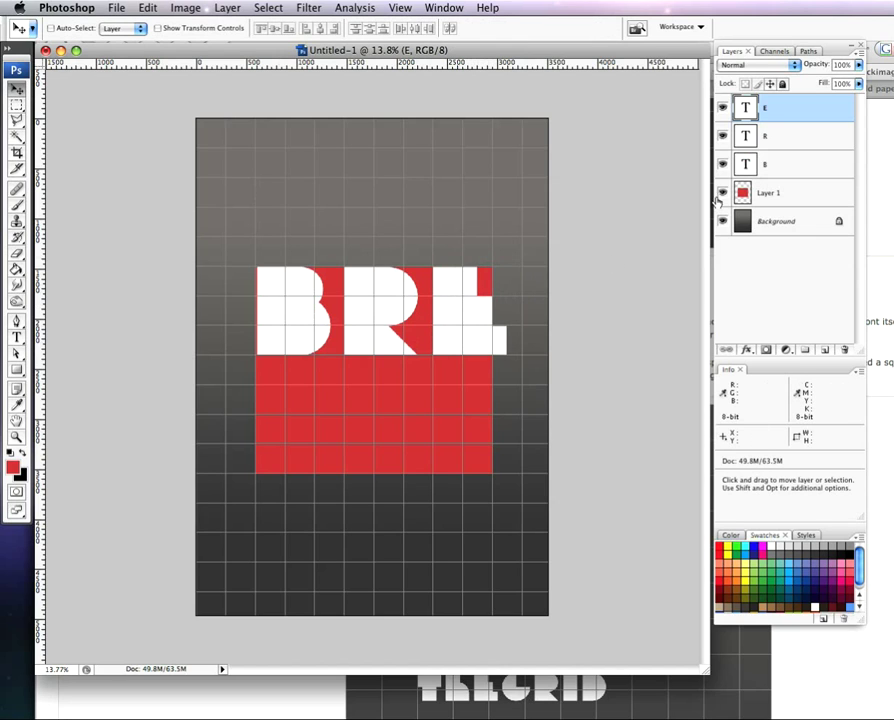
- Nudge the B flush with the red block's left edge, and shift the R and E slightly left
super+click(327, 300)
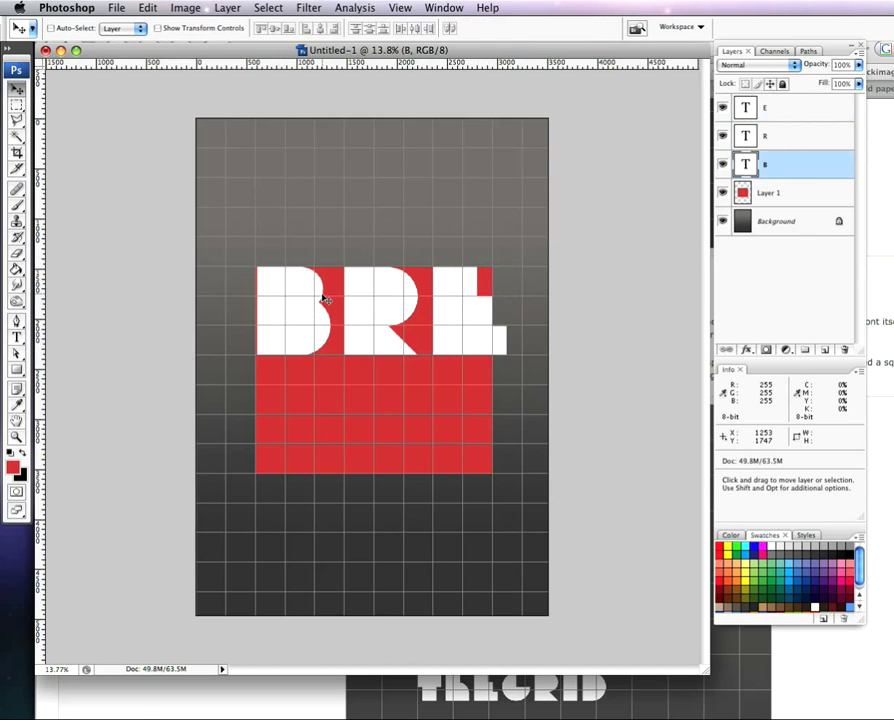
key(Left)
key(Left)
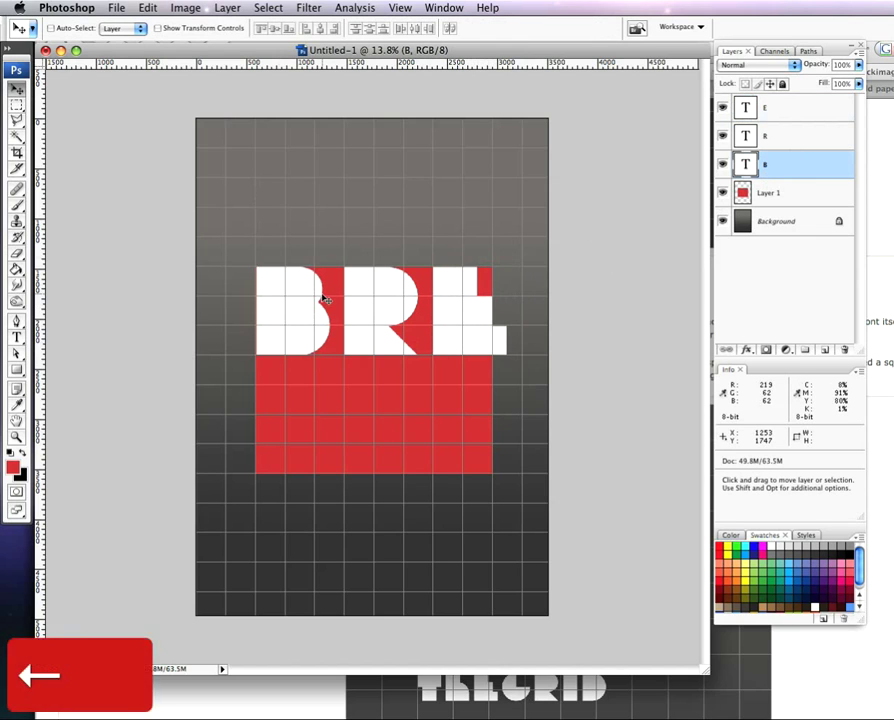
click(772, 137)
key(Left)
key(Left)
click(784, 112)
key(Left)
key(Left)
key(Left)
key(Left)
key(Left)
key(Left)
key(Left)
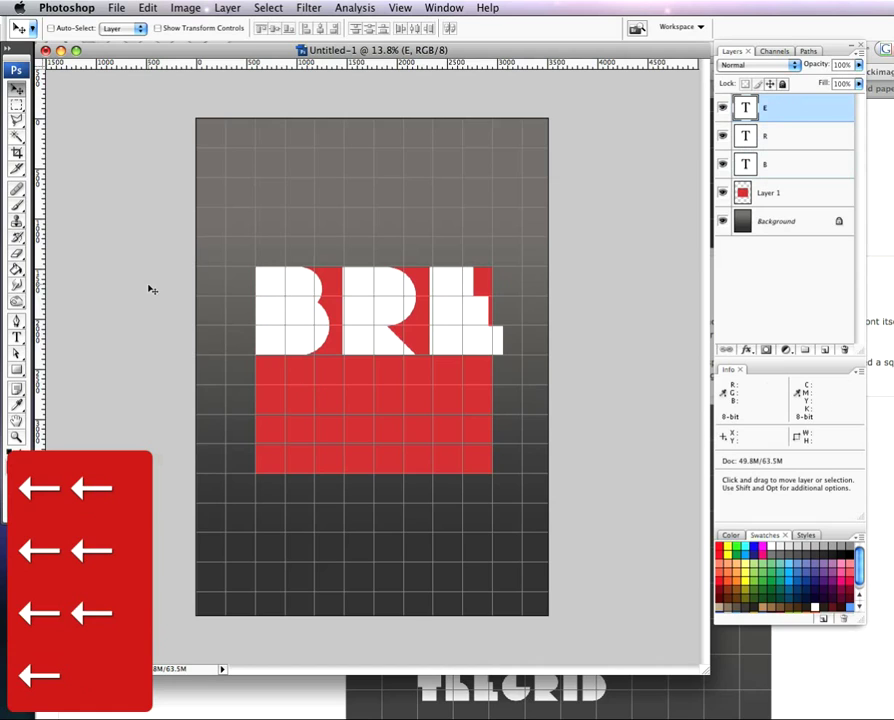
- Add the letter A as separate point text and place it below the B, flush with the red block's left edge
click(16, 339)
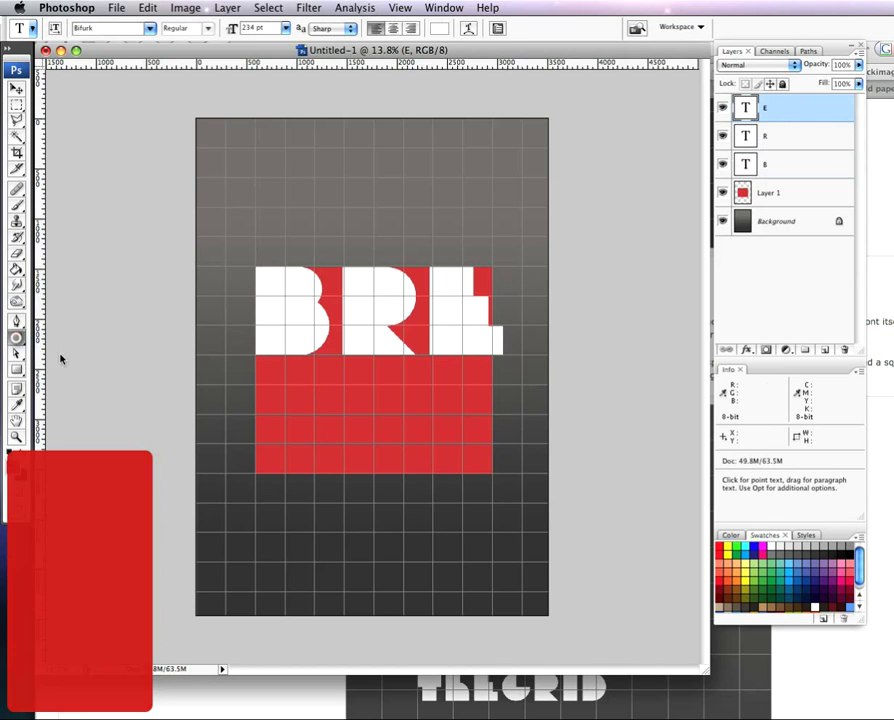
click(272, 412)
text(A)
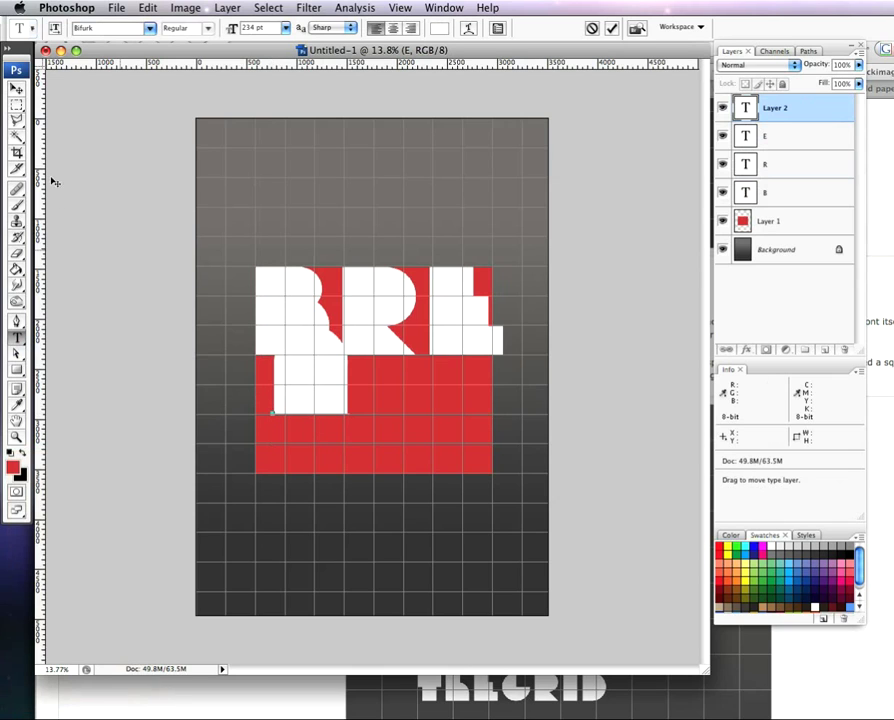
key(super+Return)
key(v)
drag(318, 392, 296, 434)
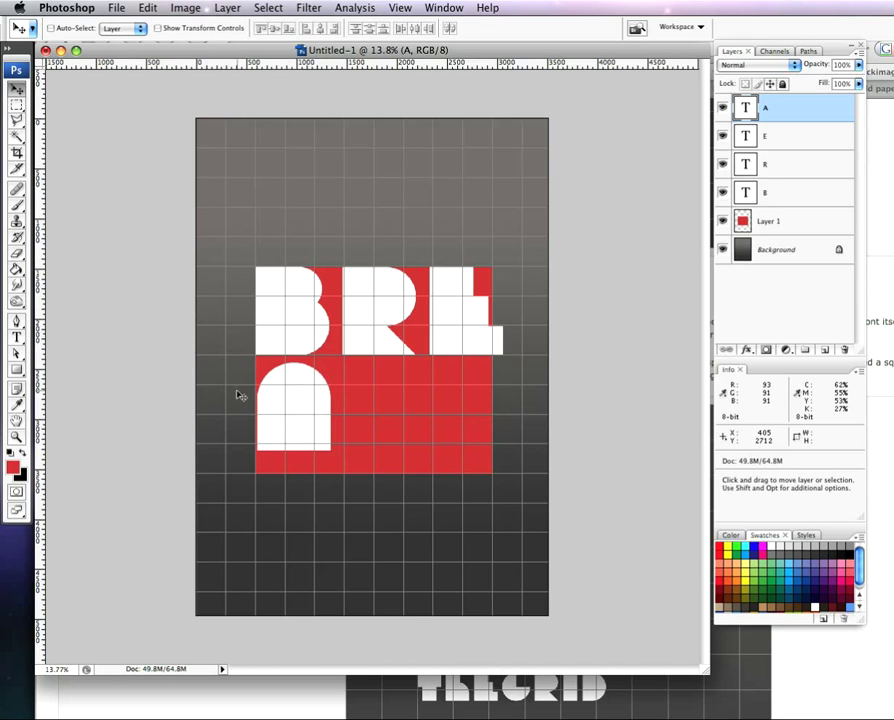
key(Left)
key(Left)
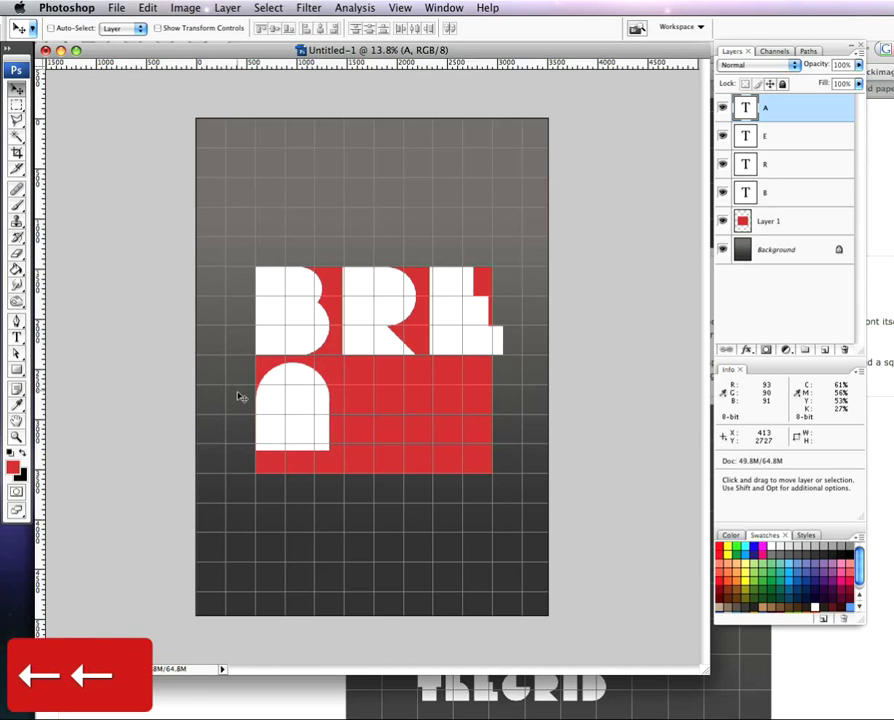
- Add the letter K as separate point text and place it beside the A, directly below the R
click(16, 337)
click(388, 404)
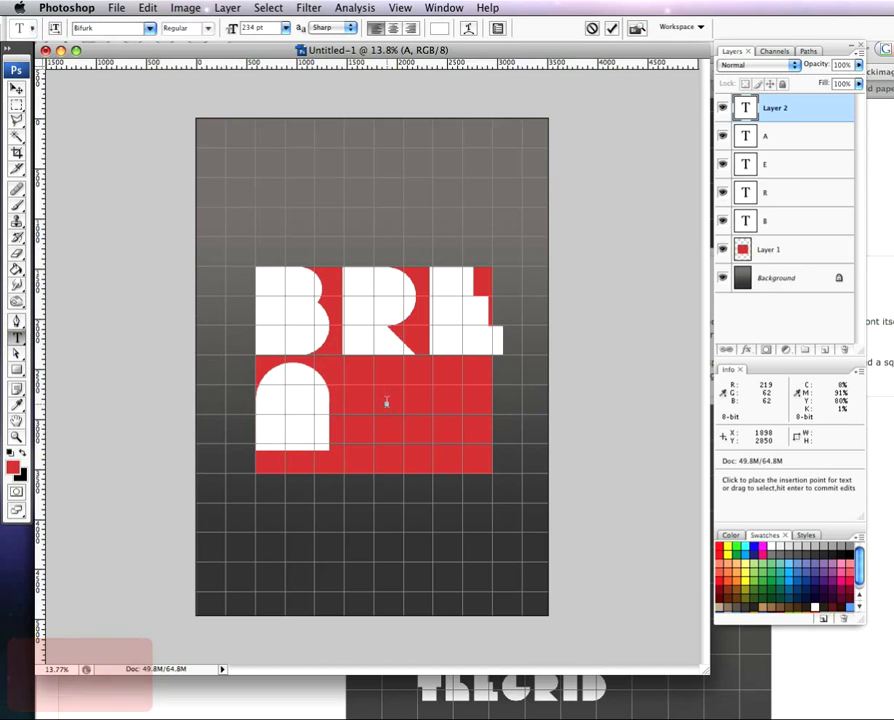
text(K)
click(16, 88)
drag(378, 371, 364, 437)
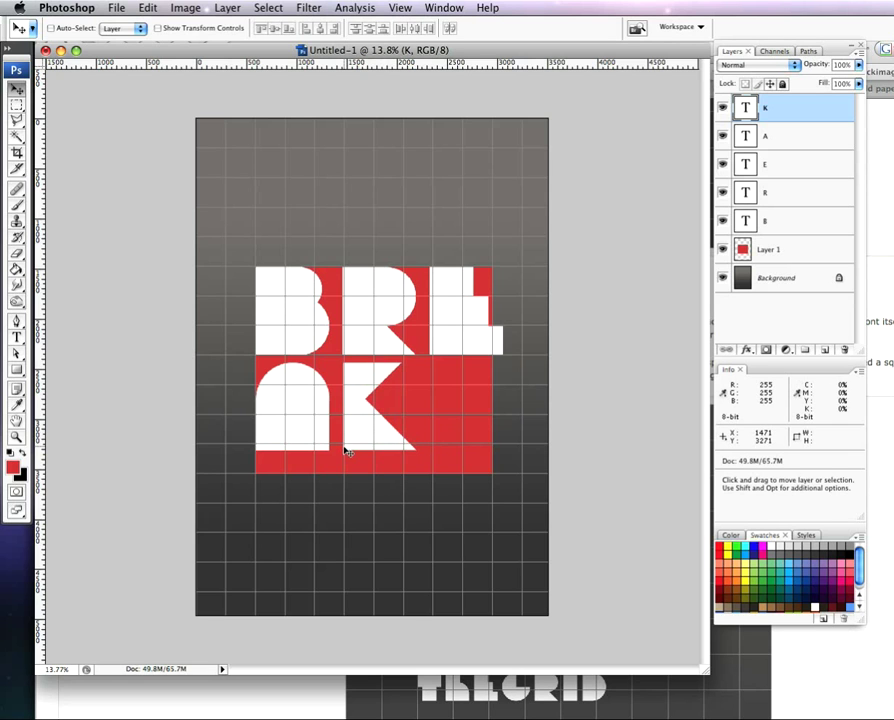
- Nudge the B up and left onto the red block's corner, and nudge the R up to the block's top edge
scroll(284, 432, up, 4)
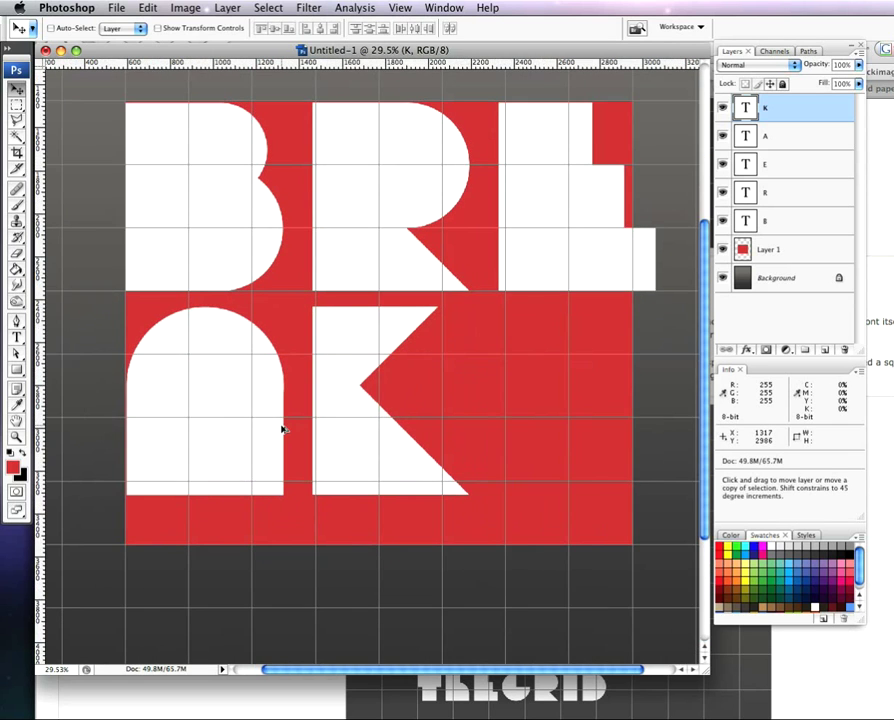
scroll(284, 430, up, 1)
scroll(298, 372, up, 5)
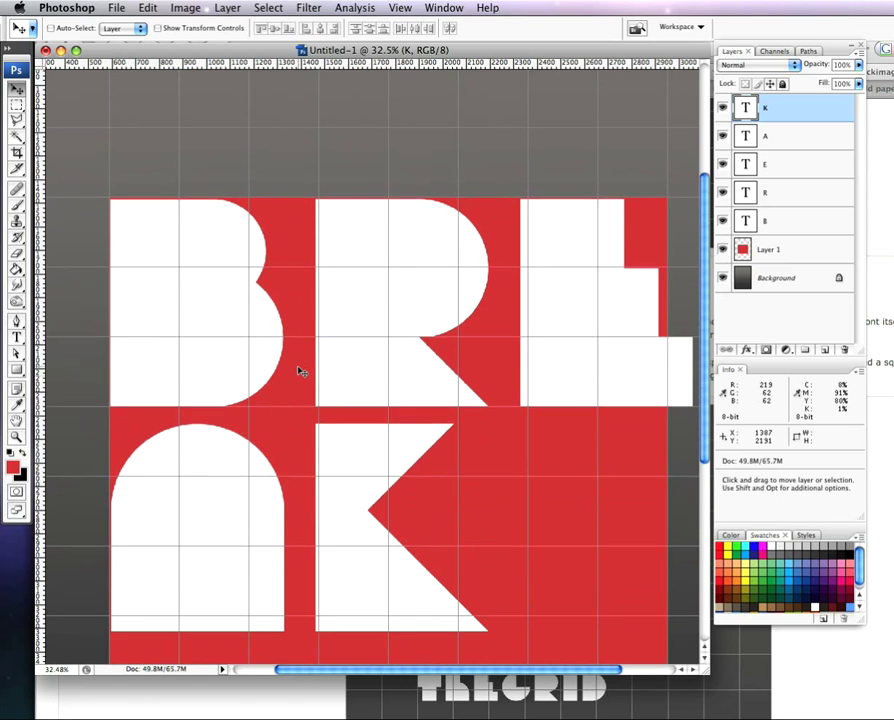
click(789, 199)
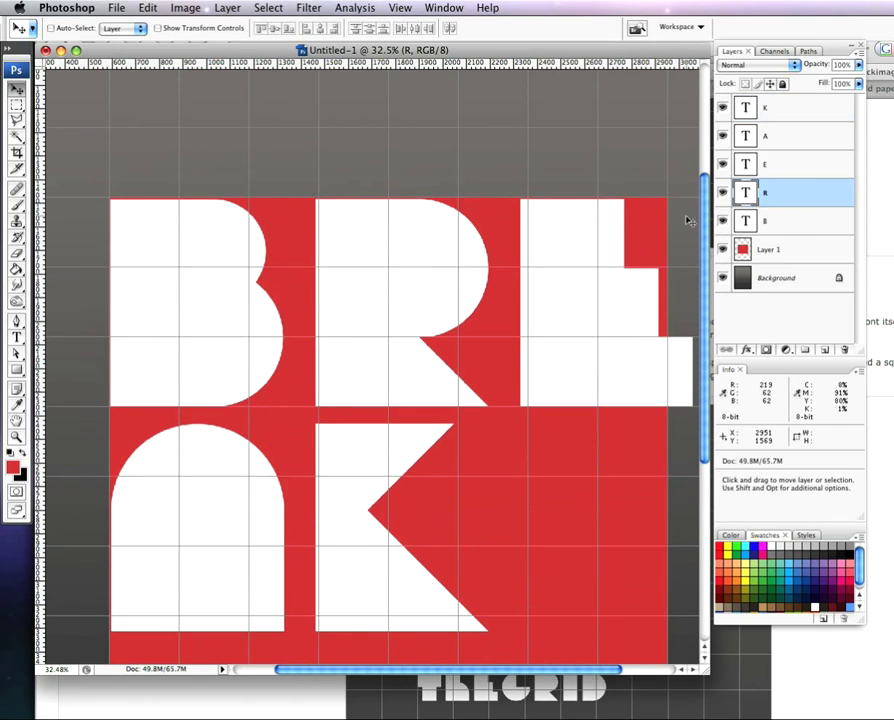
click(790, 222)
key(Up)
key(Up)
key(Left)
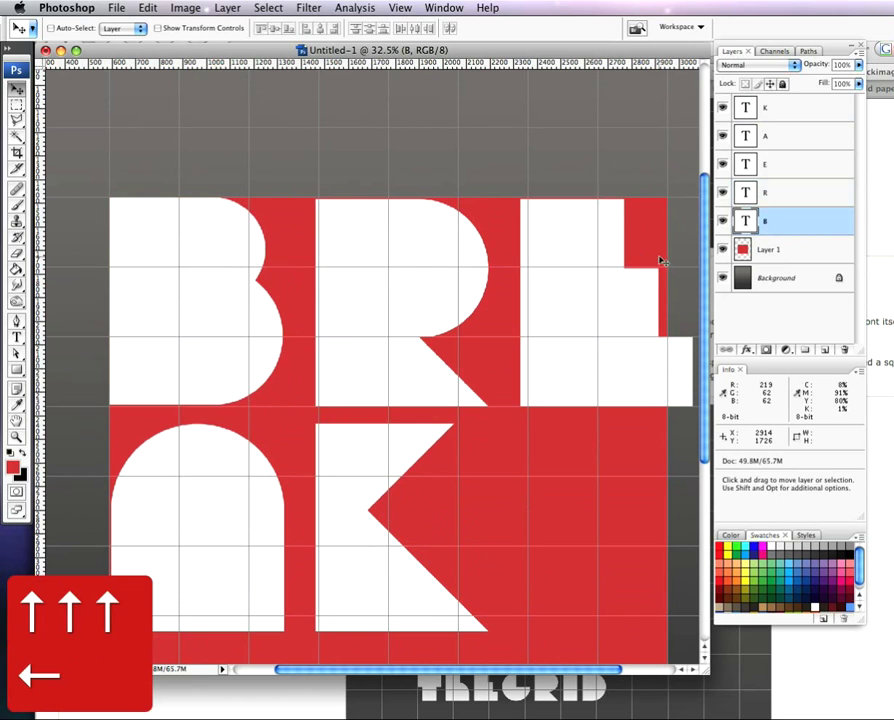
click(789, 196)
key(Up)
key(Up)
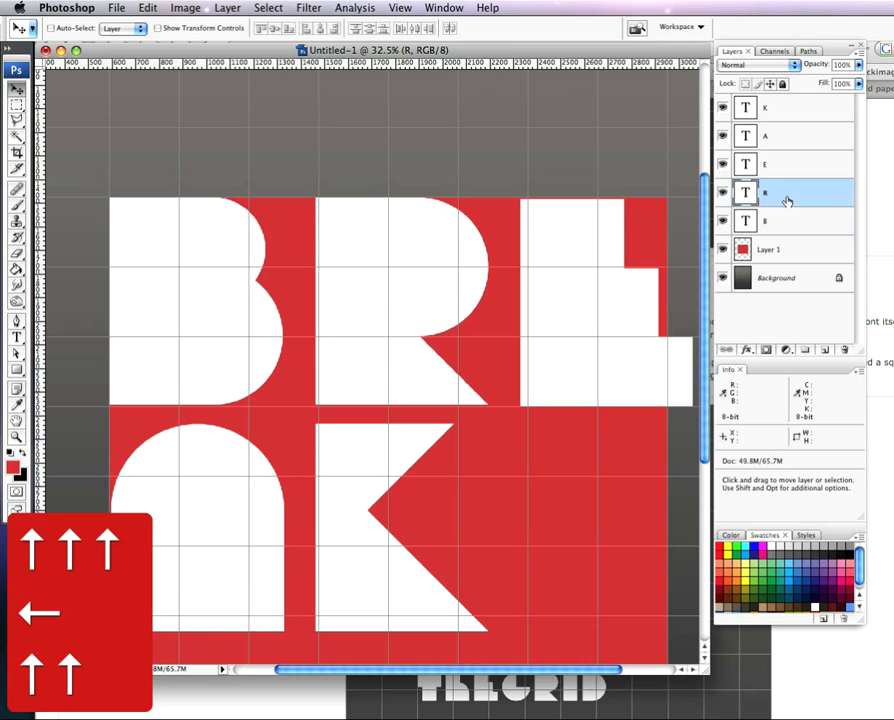
- Draw a small black spacer square on a new top layer, touching the B's widest point in the gap before the R
click(814, 112)
click(825, 351)
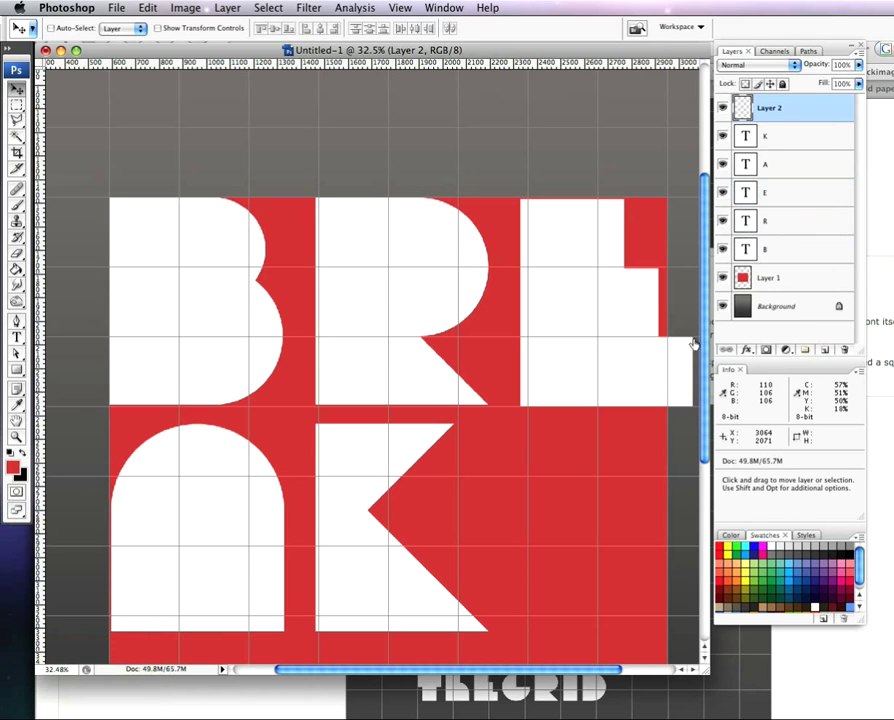
click(16, 370)
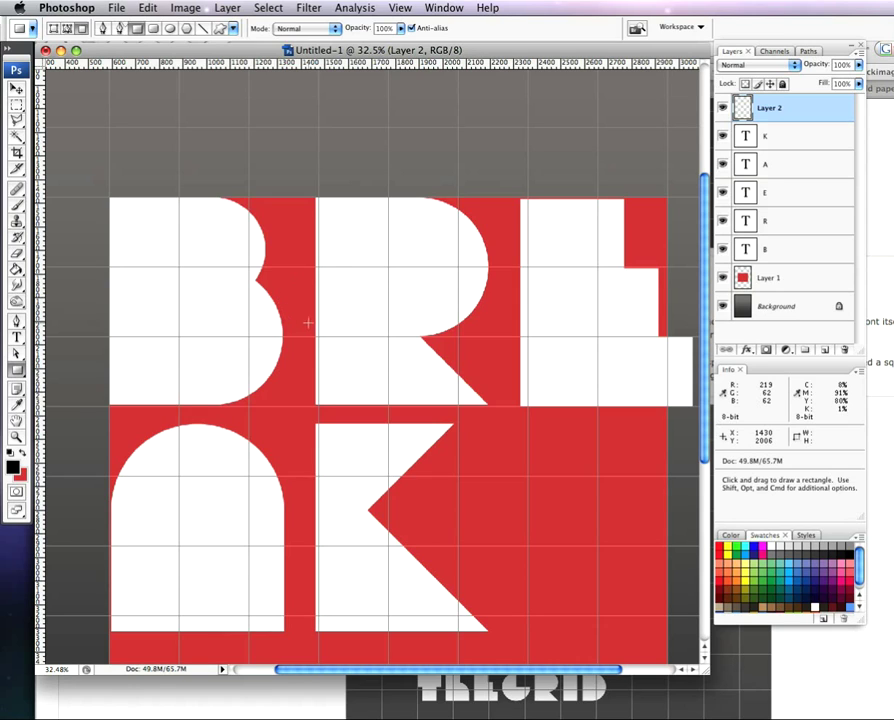
key(shift)
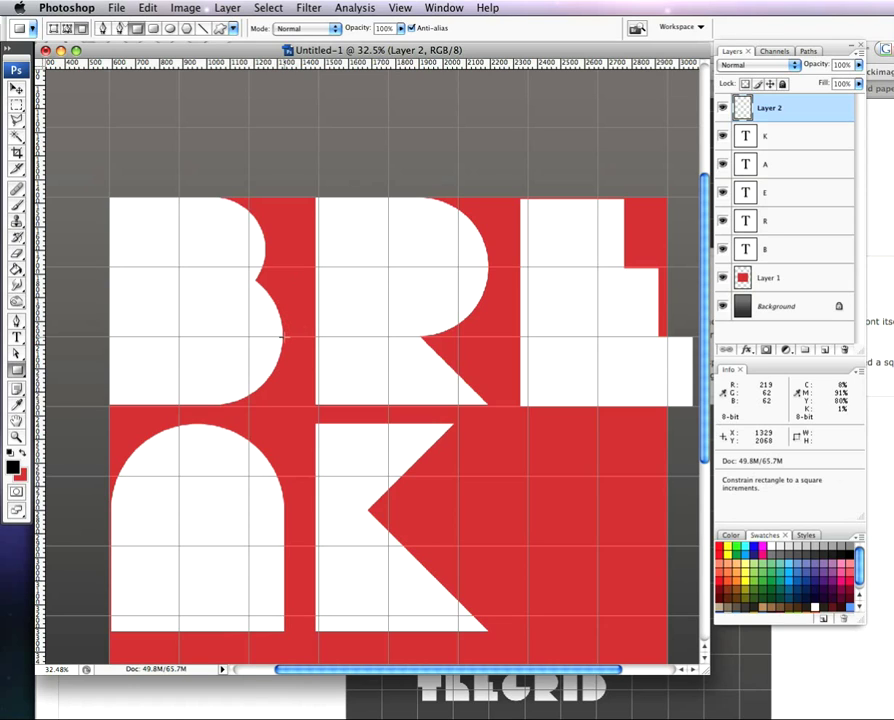
drag(284, 337, 316, 314)
key(alt+BackSpace)
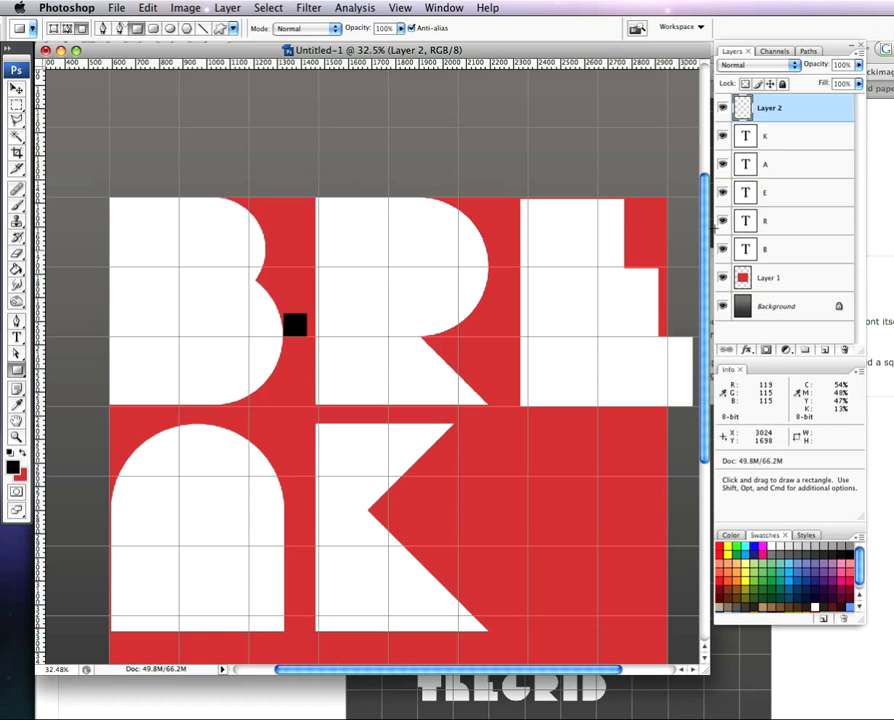
- Nudge the R left until its stem touches the black spacer square
click(792, 229)
key(v)
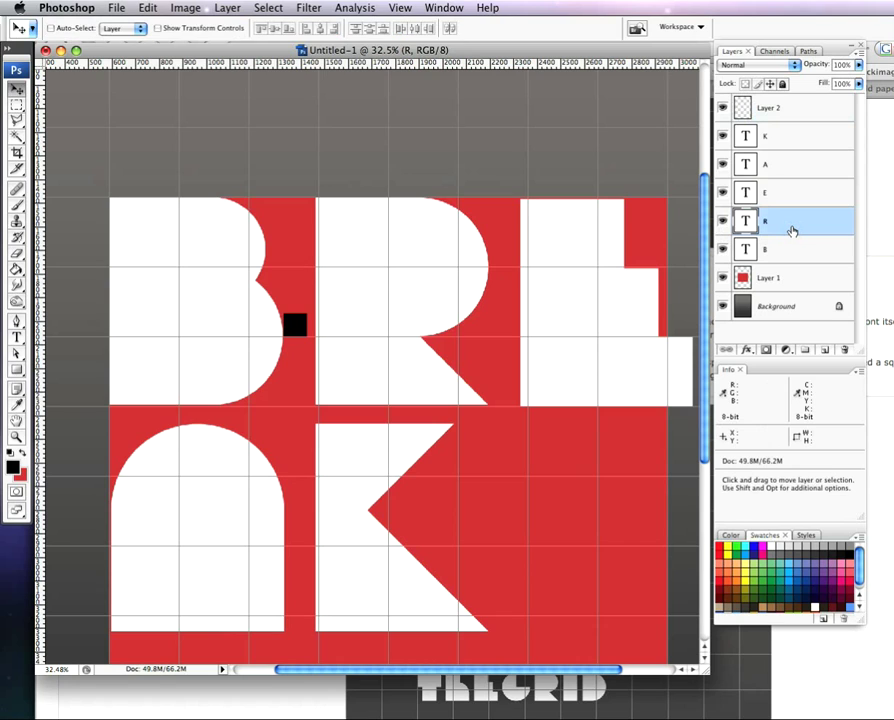
key(Left)
key(Left)
key(Left)
key(Left)
key(Left)
key(Left)
key(Left)
key(Left)
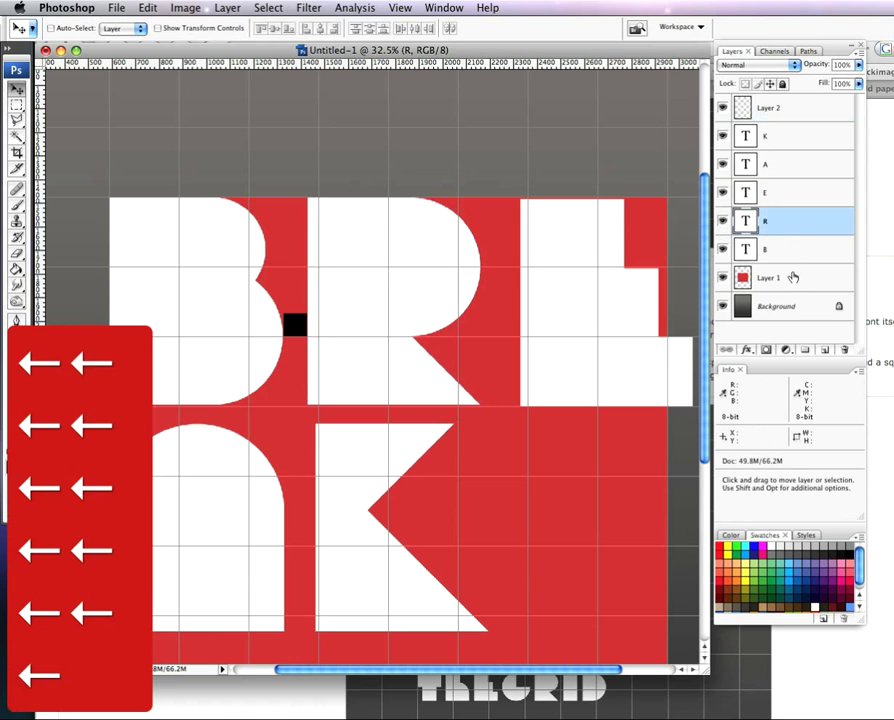
- Duplicate the spacer square against the R's bowl and nudge the E left until it touches the copy
click(796, 110)
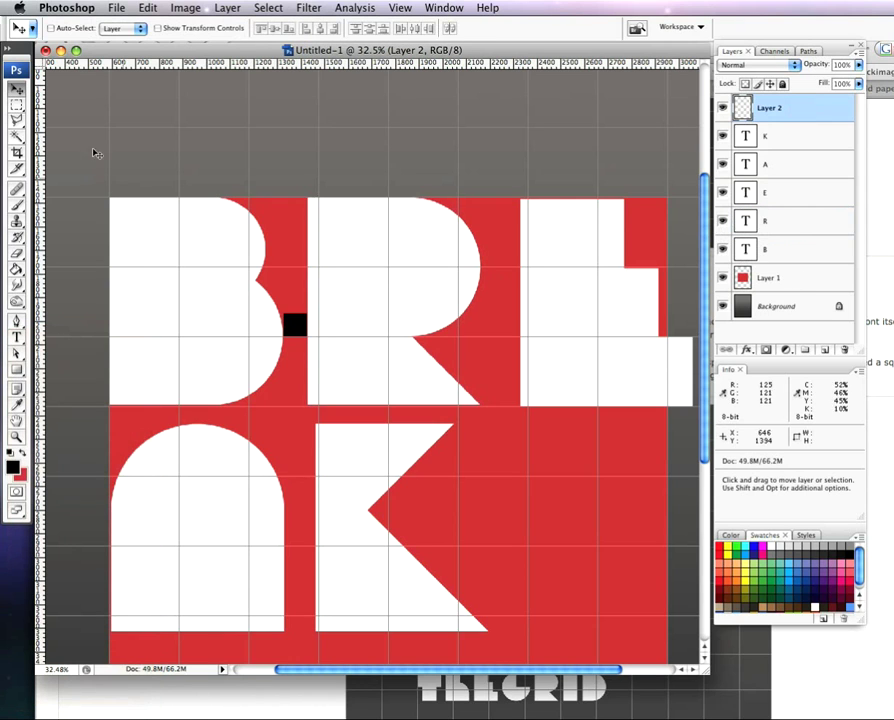
drag(292, 320, 491, 275)
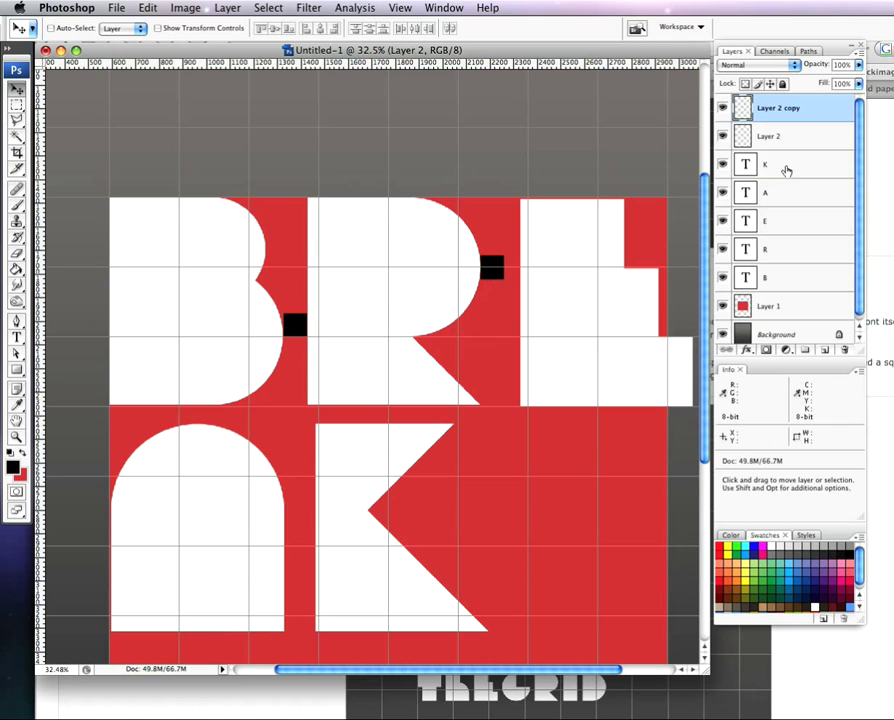
click(784, 226)
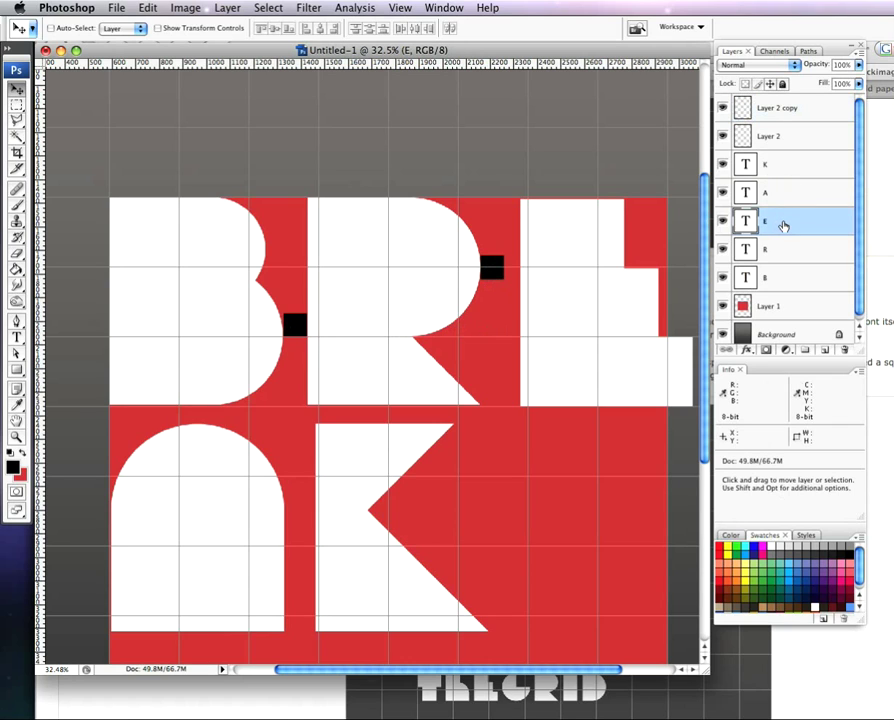
key(Left)
key(Left)
key(Left)
key(Left)
key(Left)
key(Left)
key(Left)
key(Left)
key(Left)
key(Left)
key(Left)
key(Left)
key(Left)
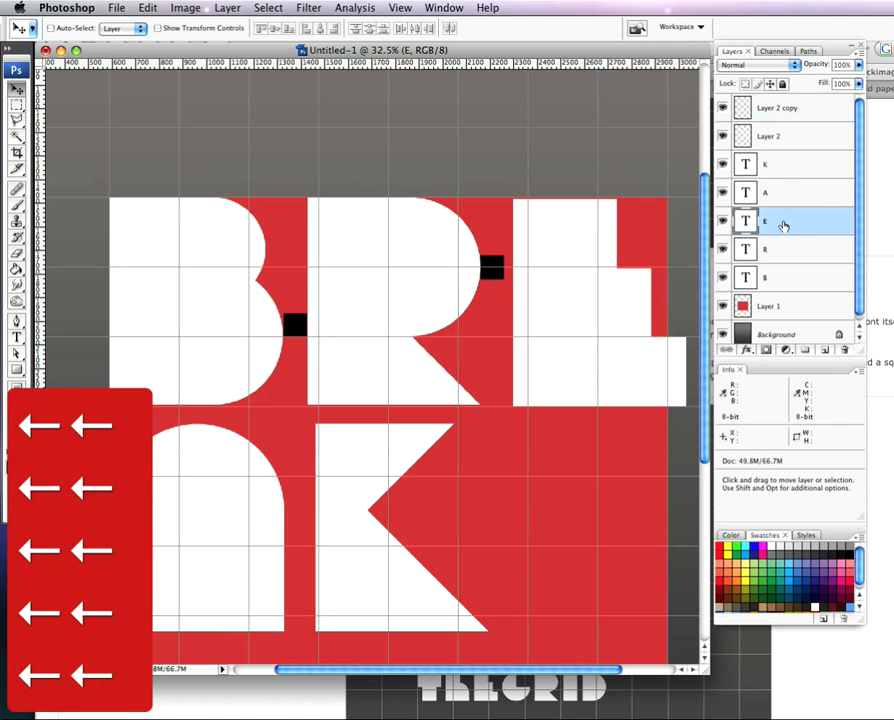
key(Left)
key(Left)
key(Left)
key(Left)
key(Left)
key(Left)
key(Left)
key(Left)
key(Left)
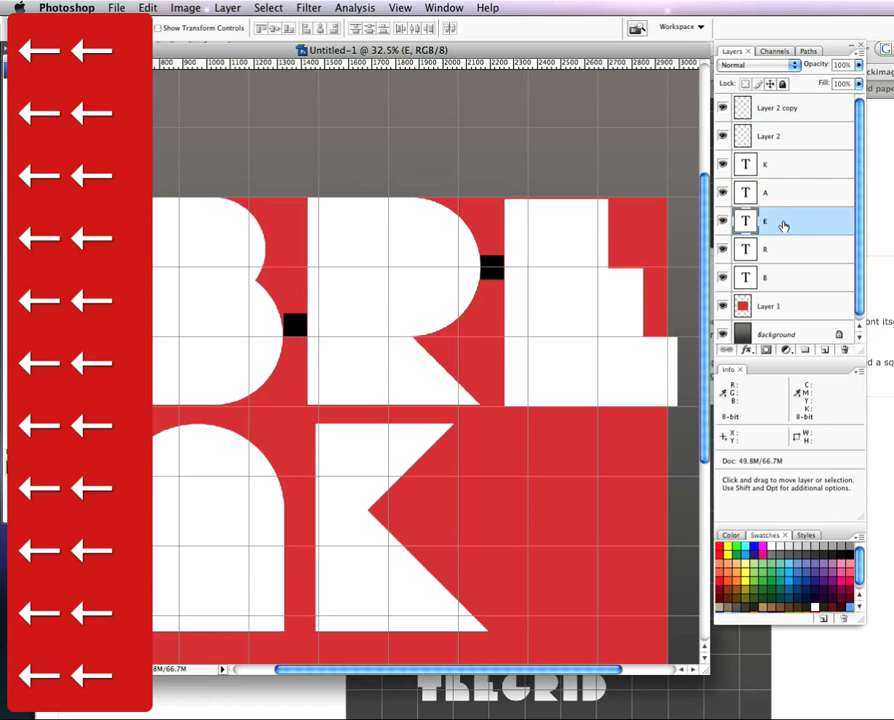
key(Right)
key(Right)
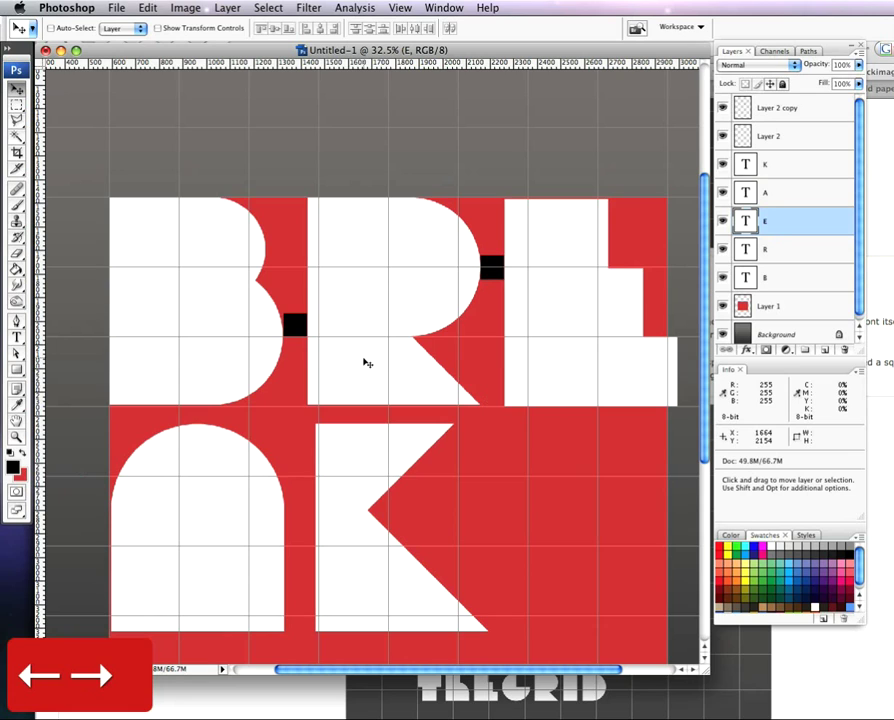
- Duplicate the first spacer square into the gap between the bottom of the B and the top of the A
click(811, 114)
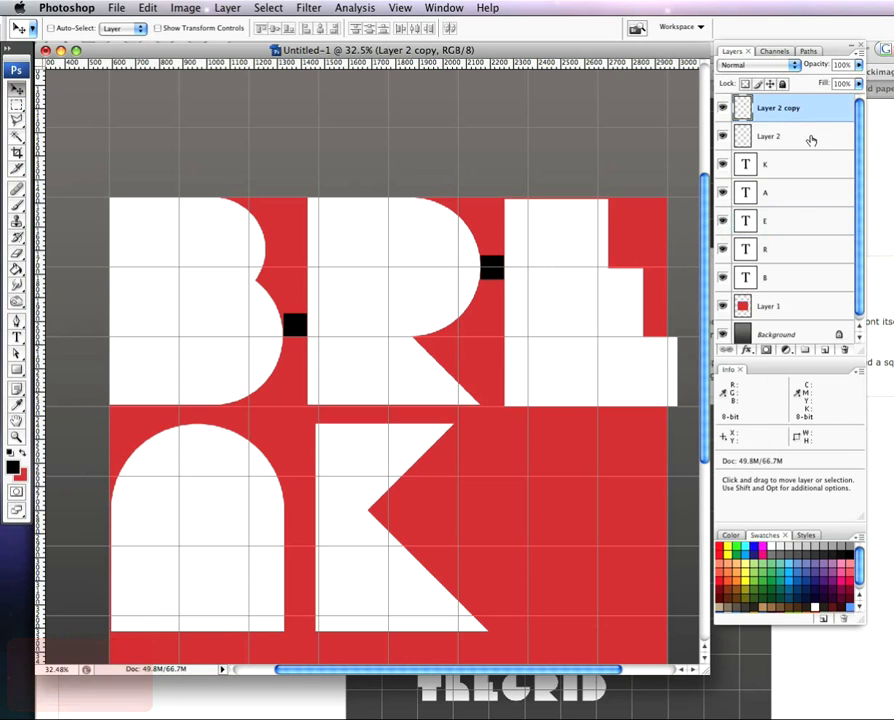
click(811, 137)
drag(292, 333, 181, 420)
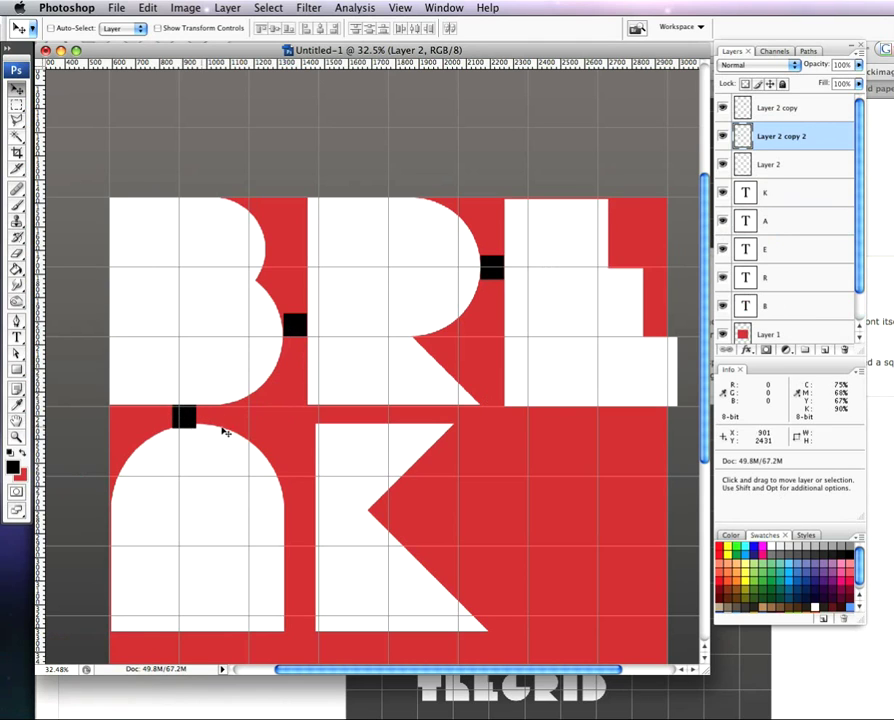
- Nudge the A down and slightly left until its top touches the spacer square and its side meets the block's left edge
click(813, 231)
key(Down)
key(Down)
key(Down)
key(Down)
key(Down)
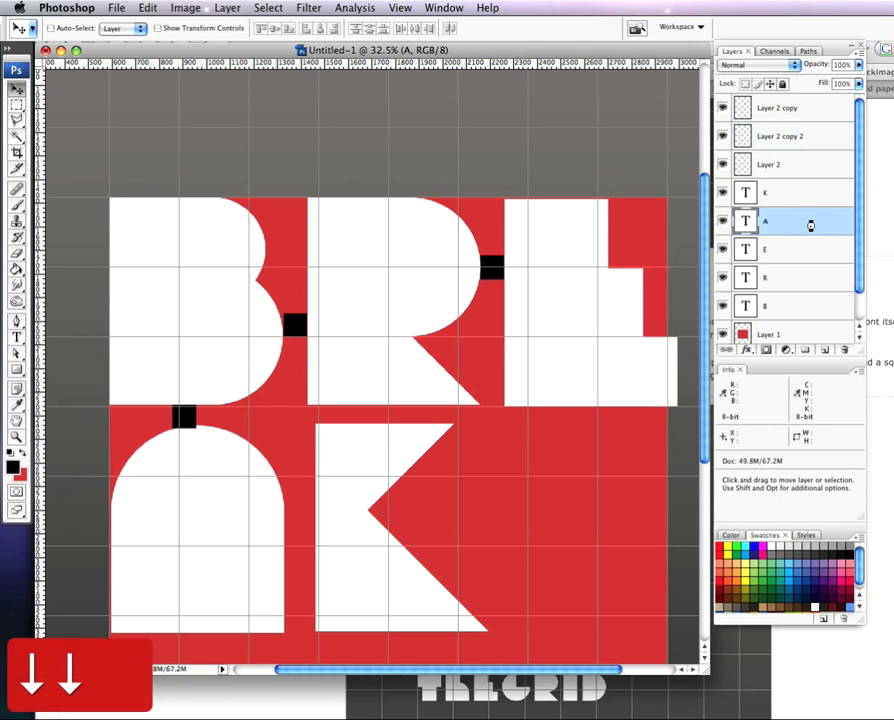
key(Left)
key(Down)
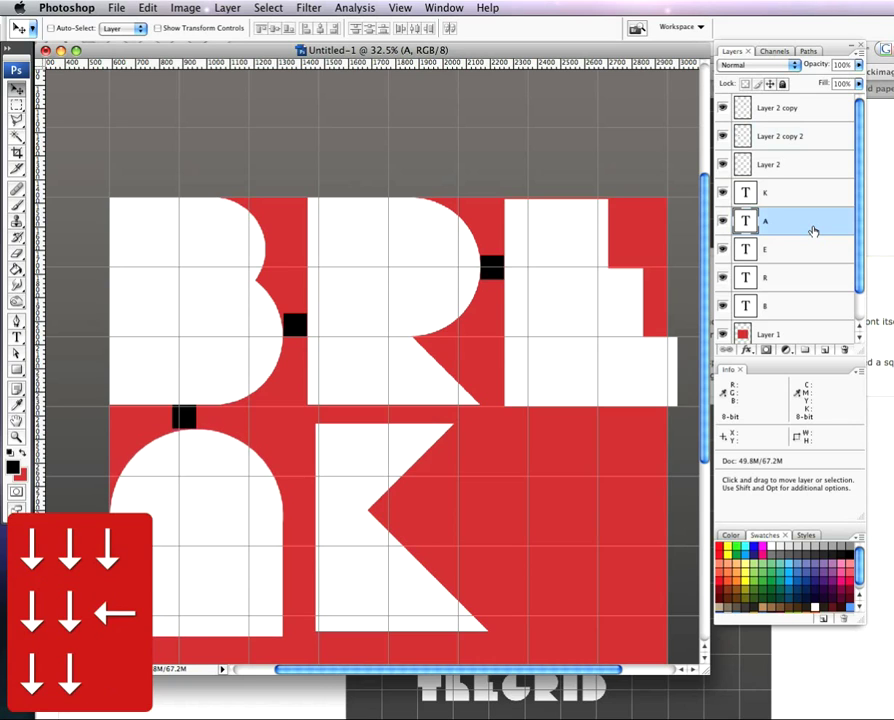
key(Down)
key(Up)
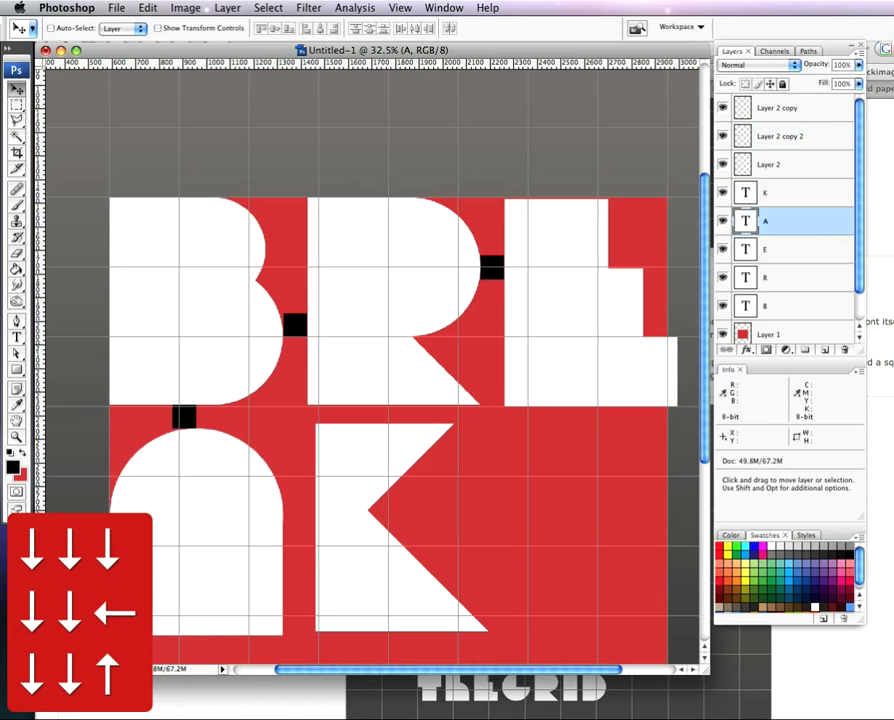
click(810, 111)
drag(183, 418, 350, 423)
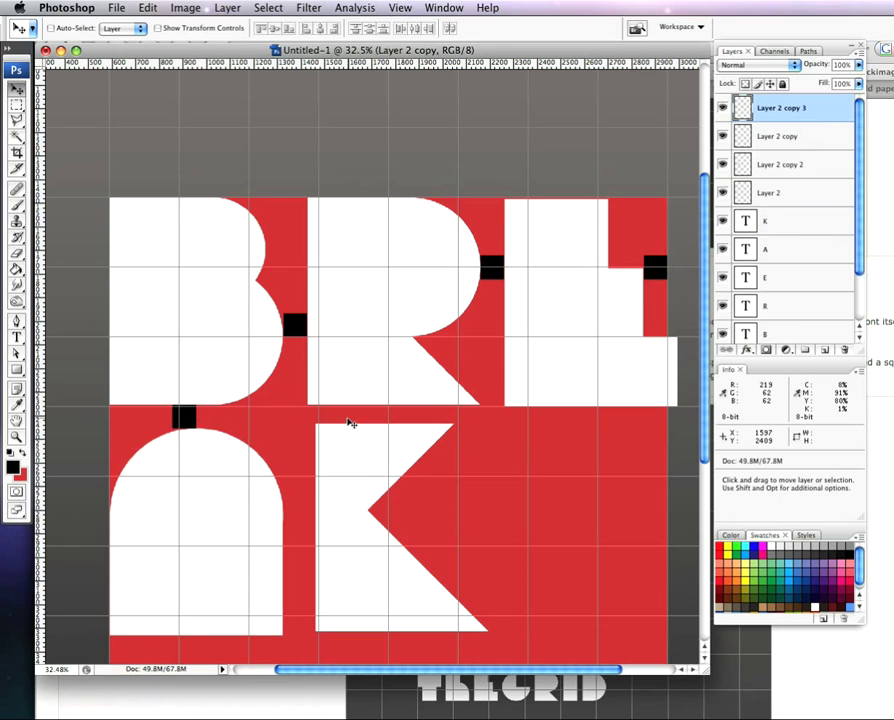
key(super+z)
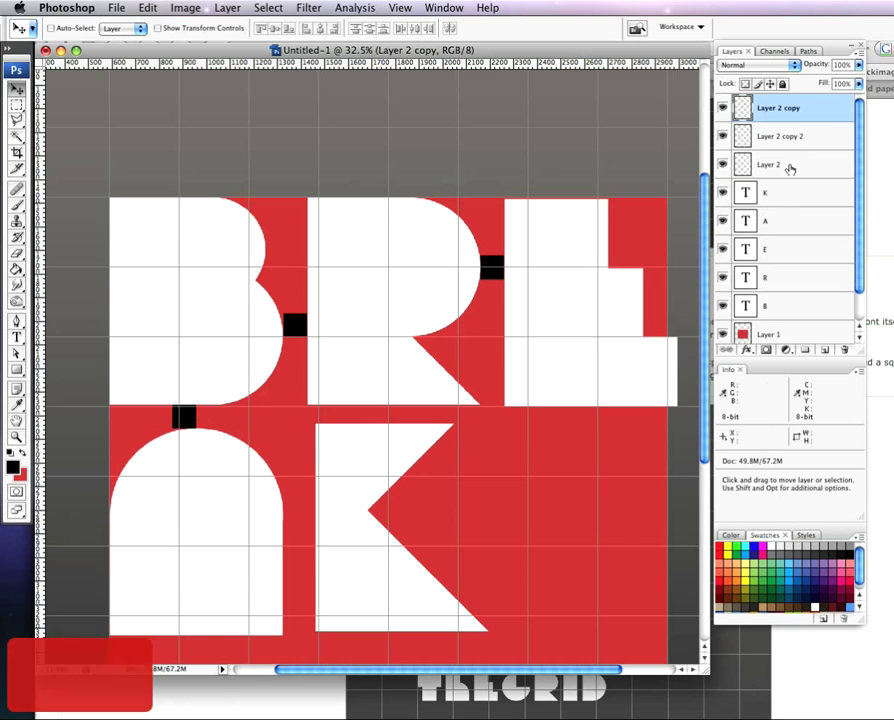
- Duplicate the first spacer square against the A's right side and nudge the K left and down until its stem touches the copy
click(792, 166)
drag(296, 326, 295, 545)
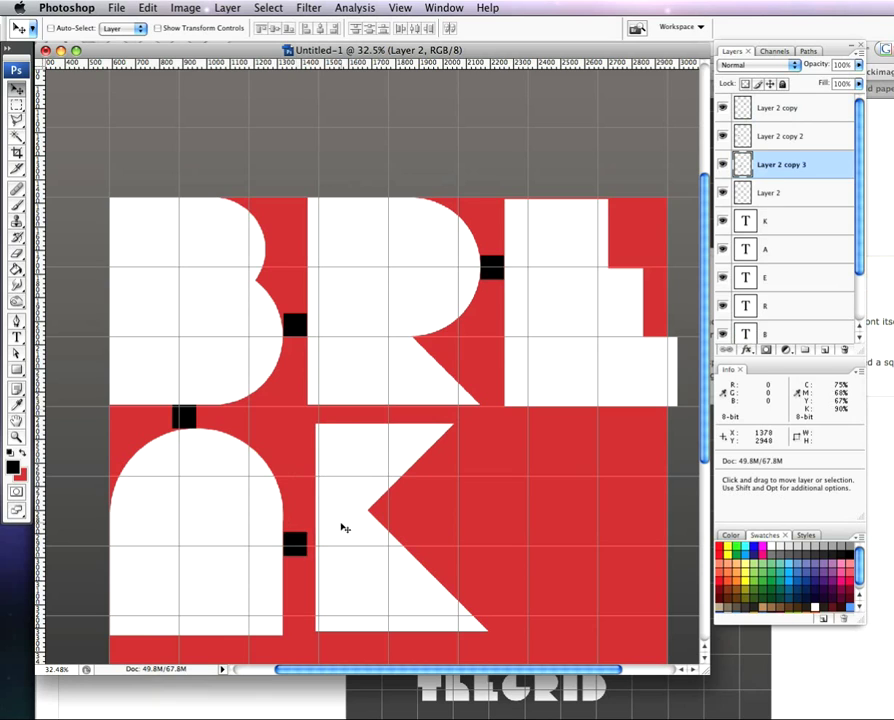
click(794, 224)
key(Left)
key(Left)
key(Left)
key(Down)
key(Down)
key(Down)
key(Down)
key(Down)
key(Down)
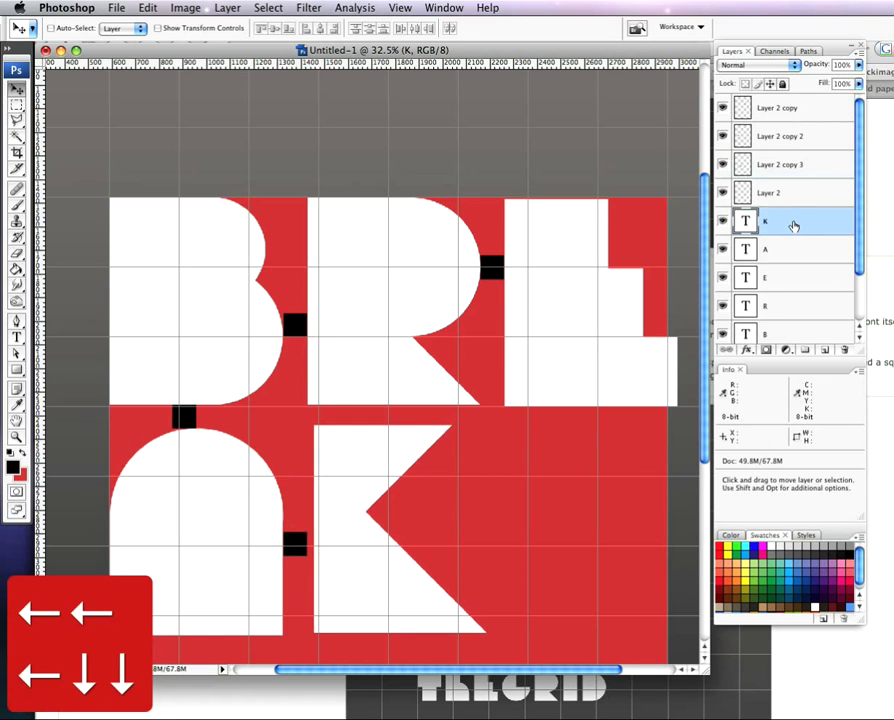
key(Left)
key(Left)
key(Left)
key(Left)
key(Left)
key(Left)
key(Left)
key(Left)
key(Left)
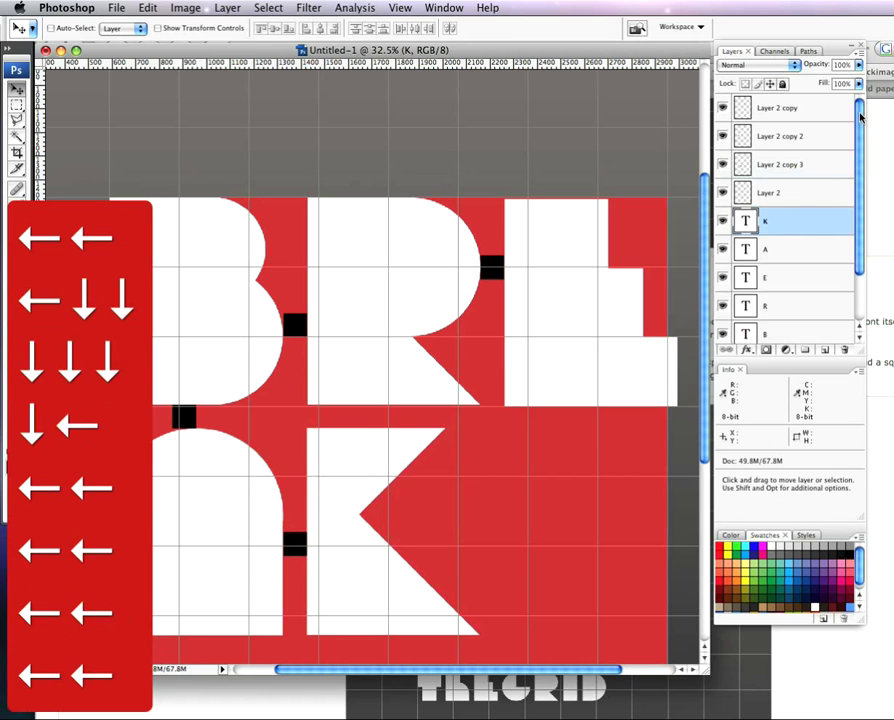
- Duplicate the first spacer square into the gap between the R and K and nudge the K down to touch it
click(803, 196)
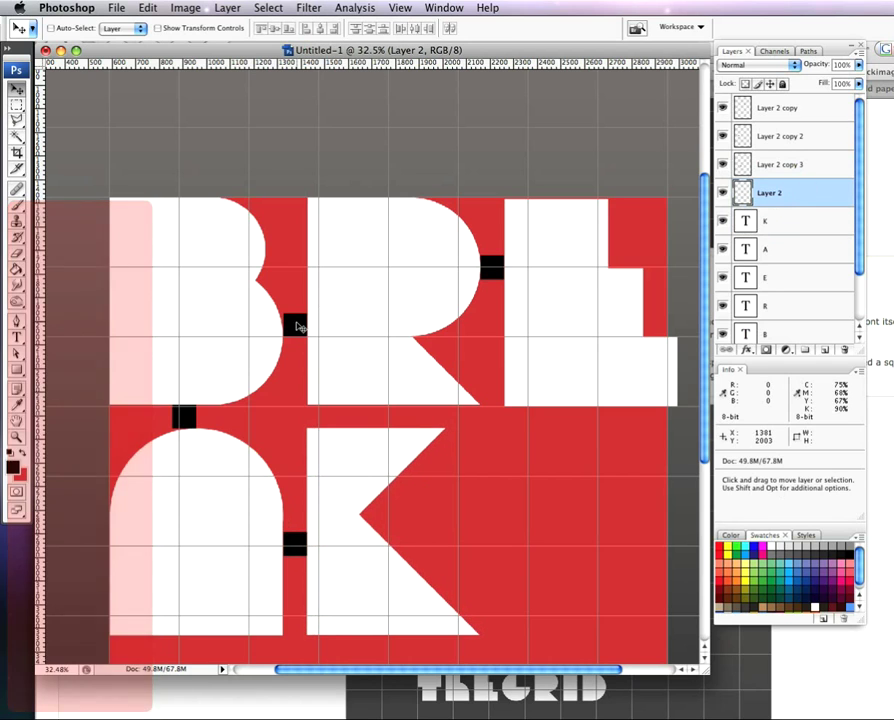
drag(296, 327, 356, 416)
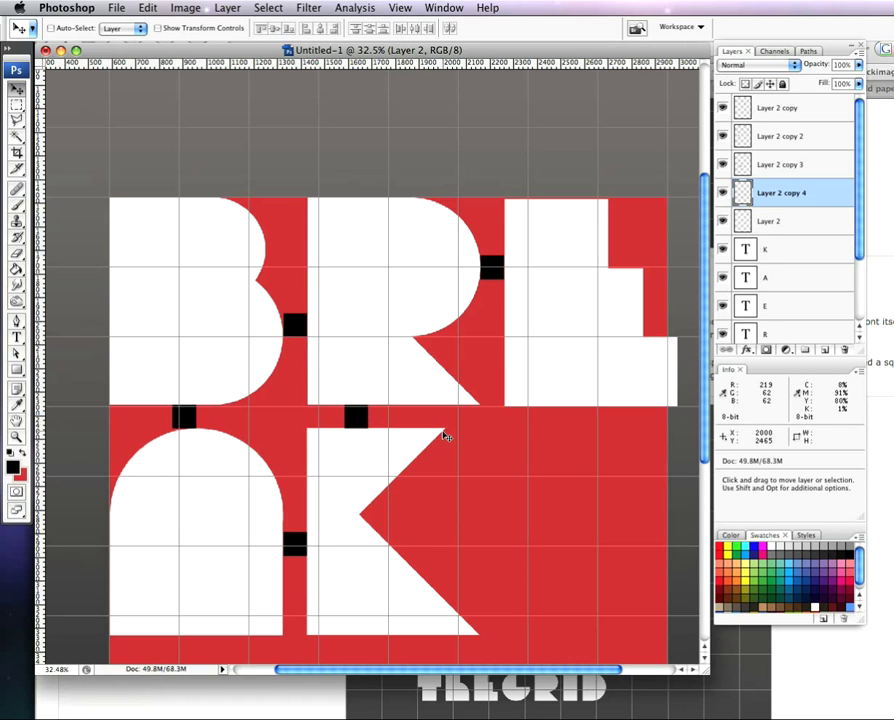
click(783, 254)
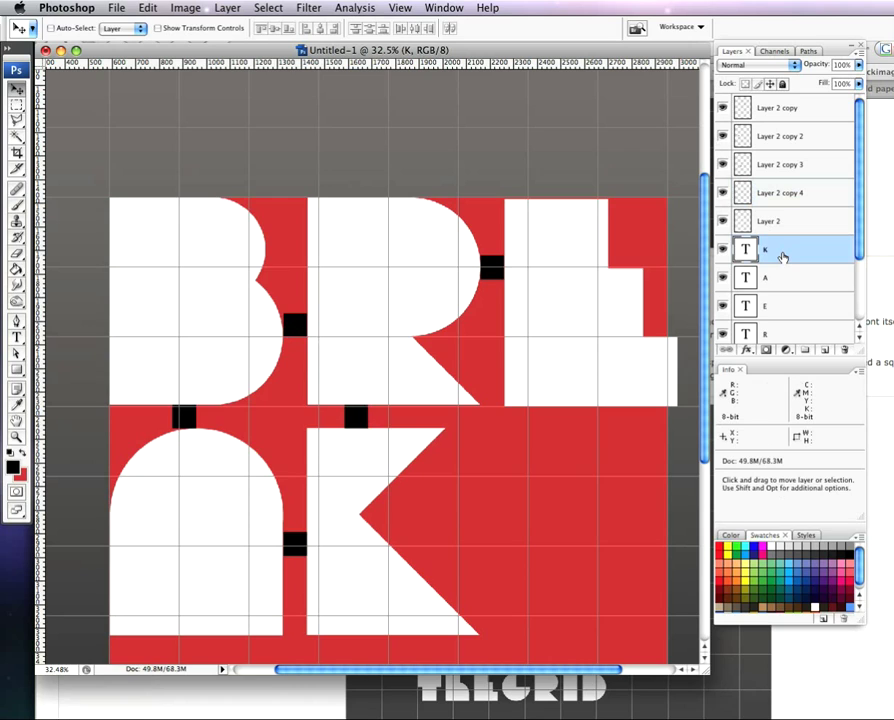
key(Down)
key(Down)
key(Up)
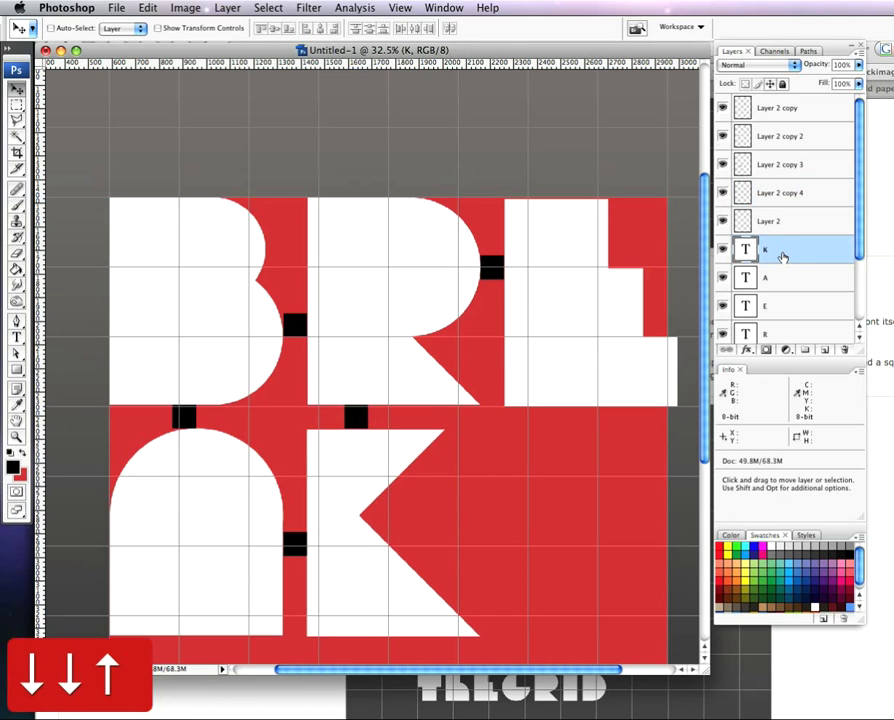
key(Up)
key(Down)
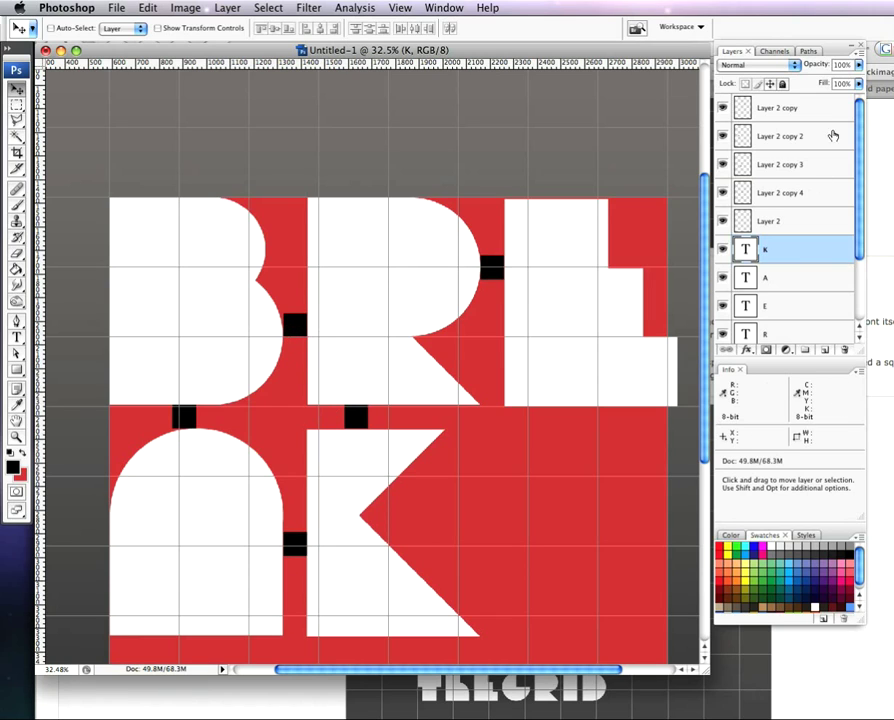
- Put all five spacer square layers into one layer group
key(alt+shift+bracketright)
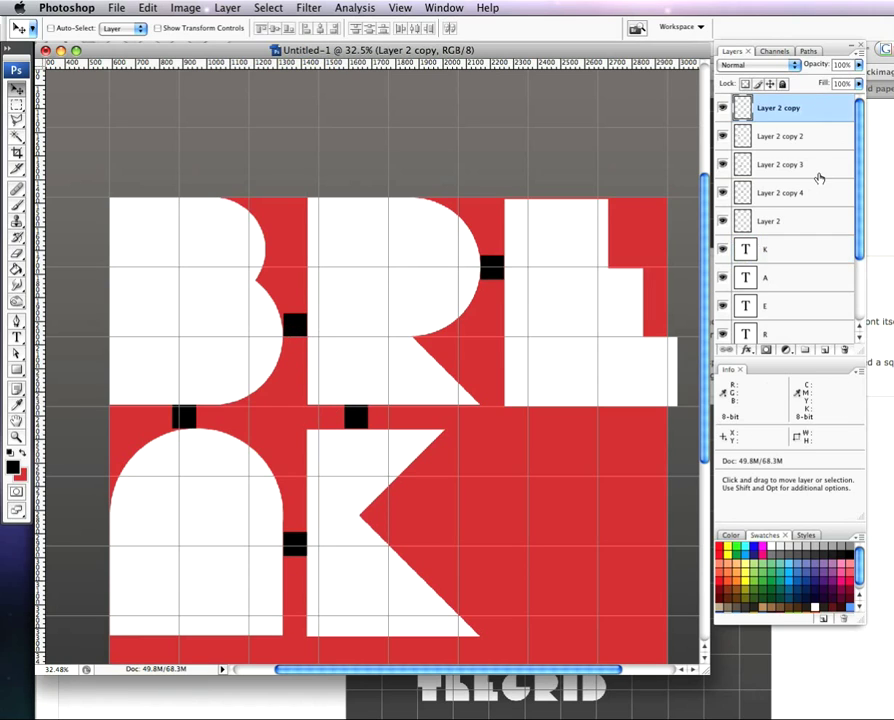
shift+click(811, 230)
drag(812, 226, 804, 350)
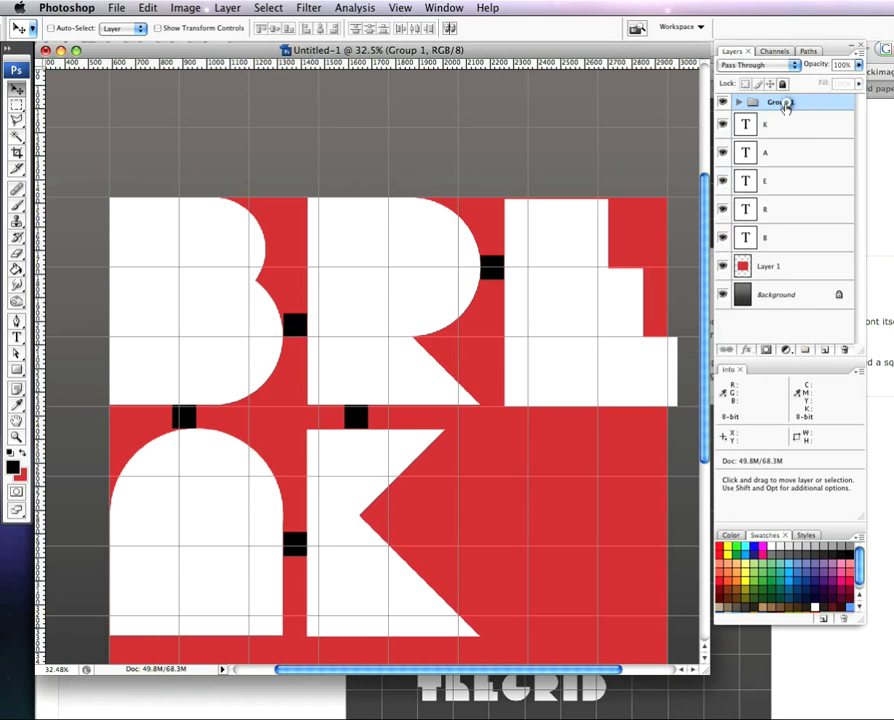
- Rename the spacer squares' layer group as SPACING
double_click(782, 103)
key(BackSpace)
key(BackSpace)
key(BackSpace)
key(BackSpace)
key(BackSpace)
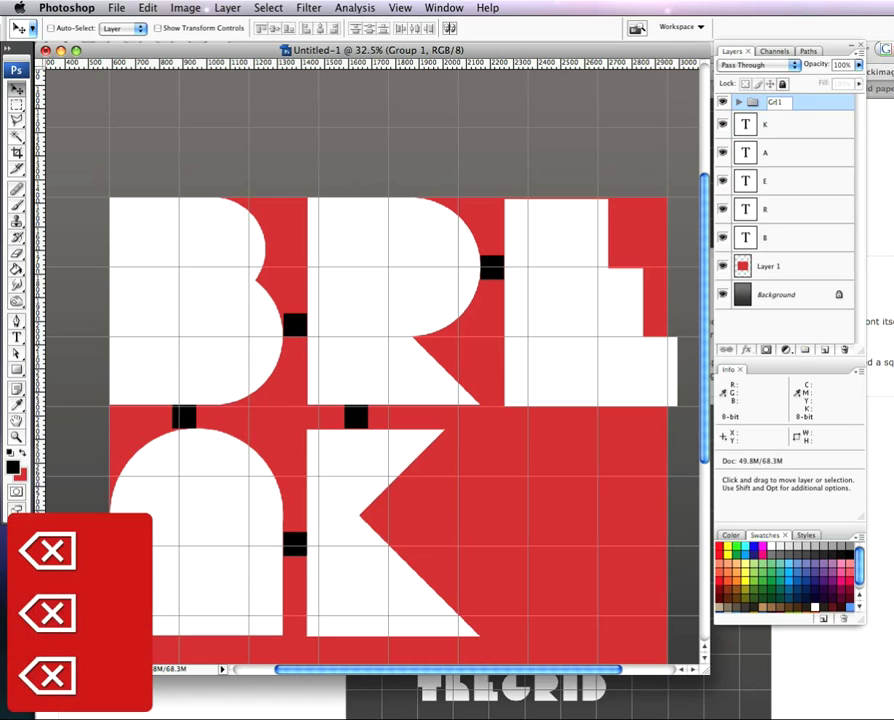
key(Delete)
key(Delete)
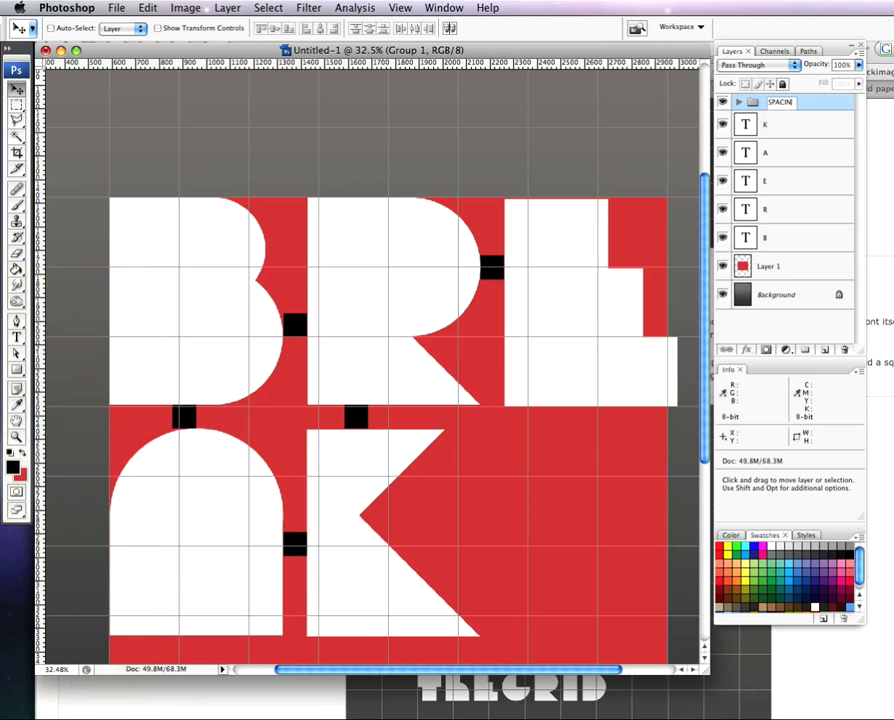
key(Return)
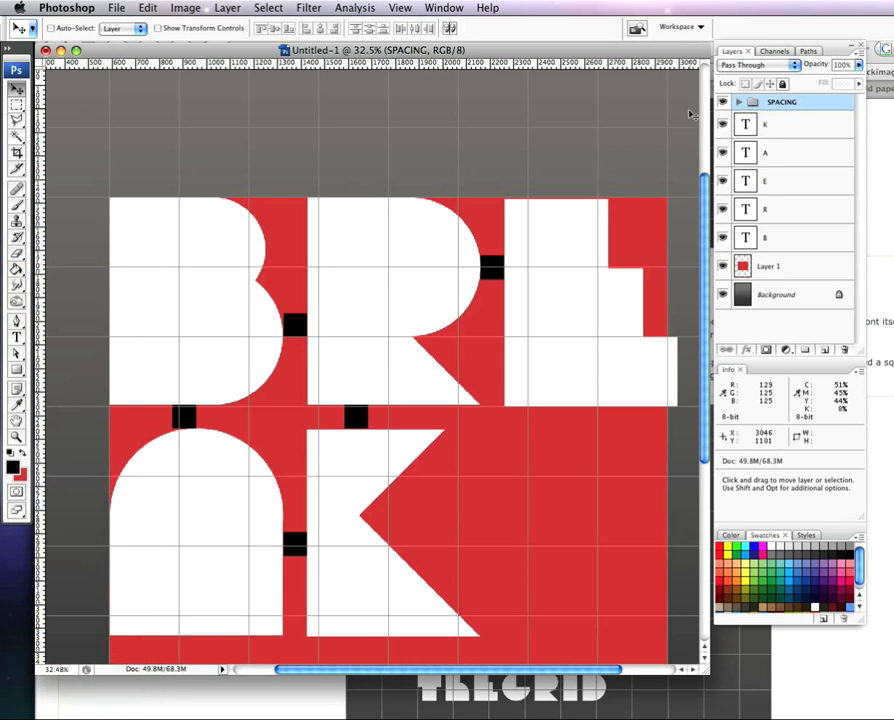
- Hide the red block layer and set the K's text color to D05252
click(723, 267)
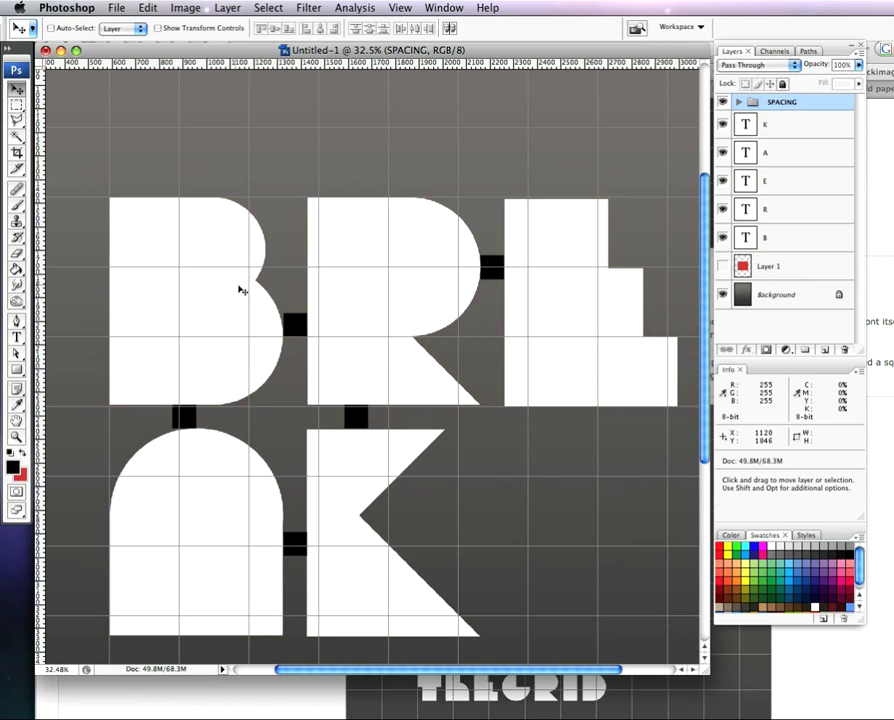
click(795, 126)
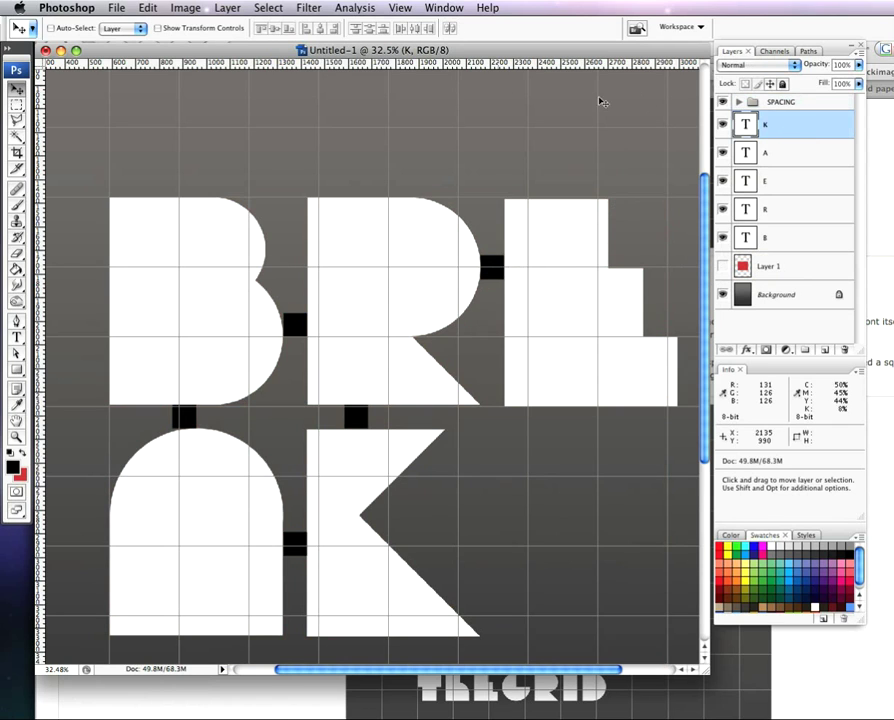
click(18, 337)
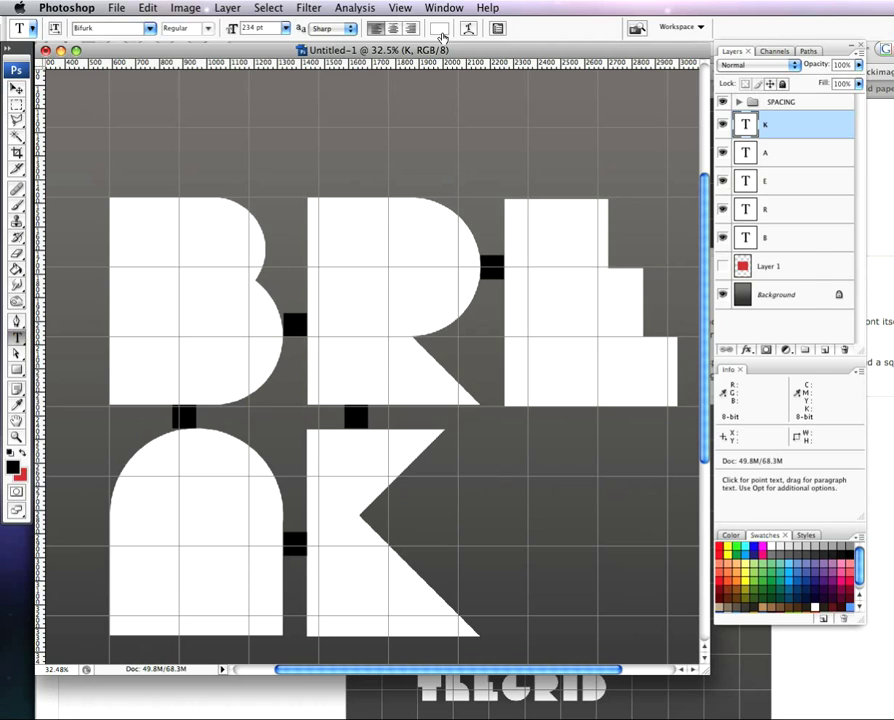
click(439, 29)
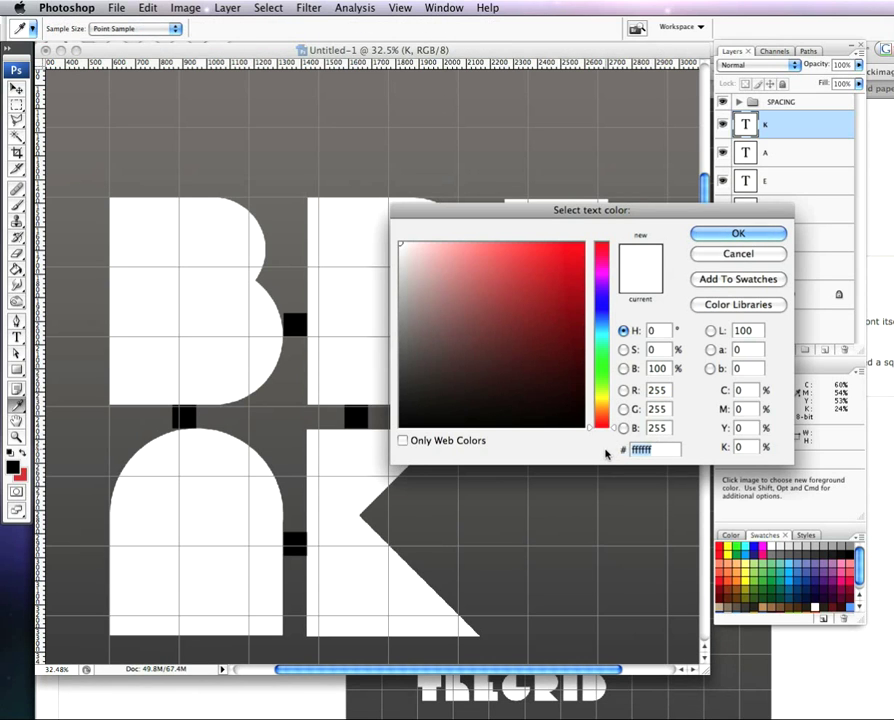
text(D05252)
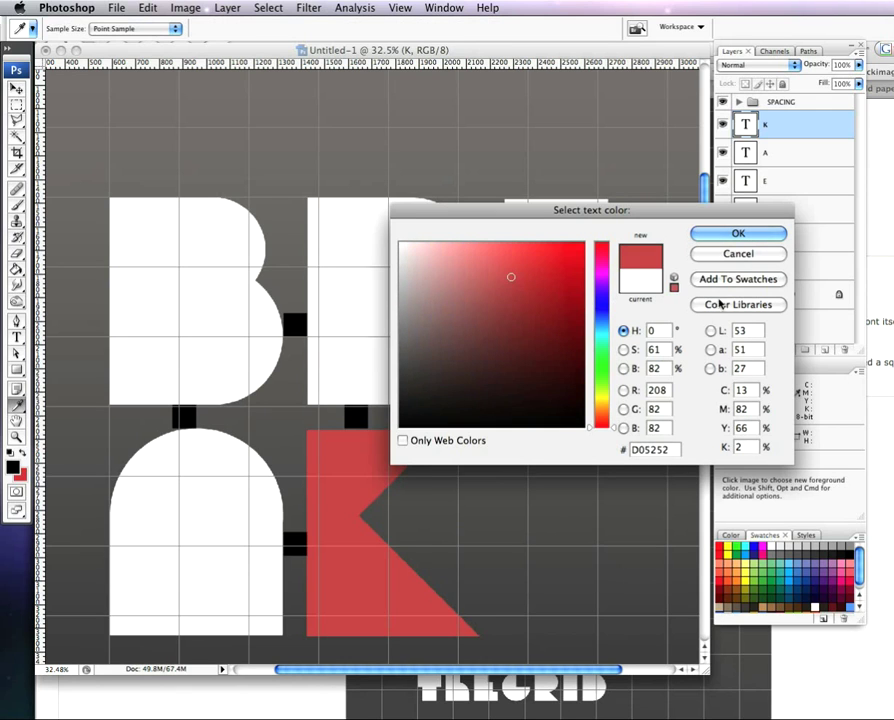
click(707, 236)
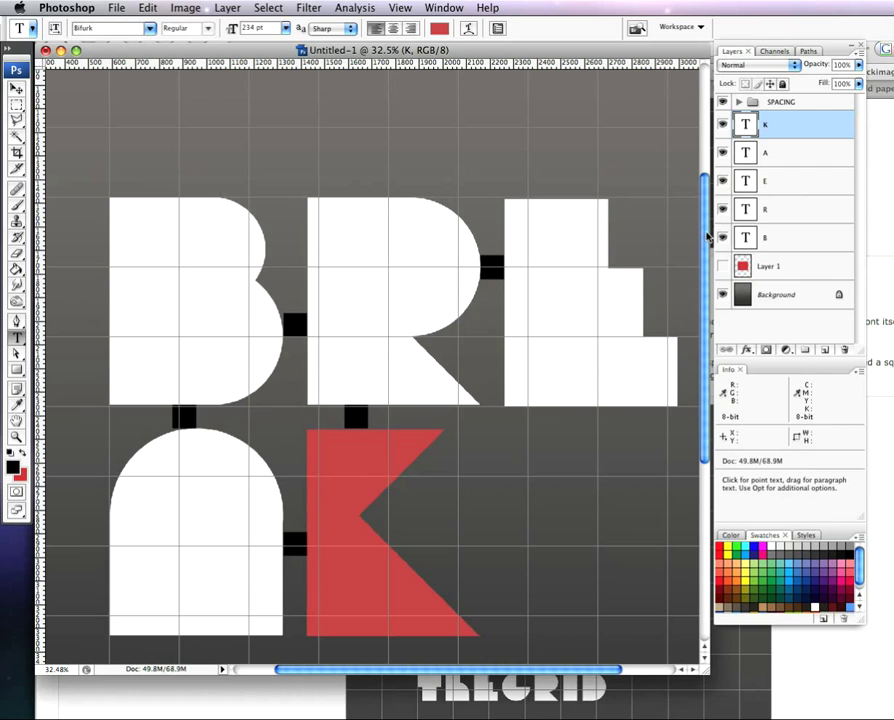
- Copy the K's color code and apply the same D05252 red to the A
click(439, 31)
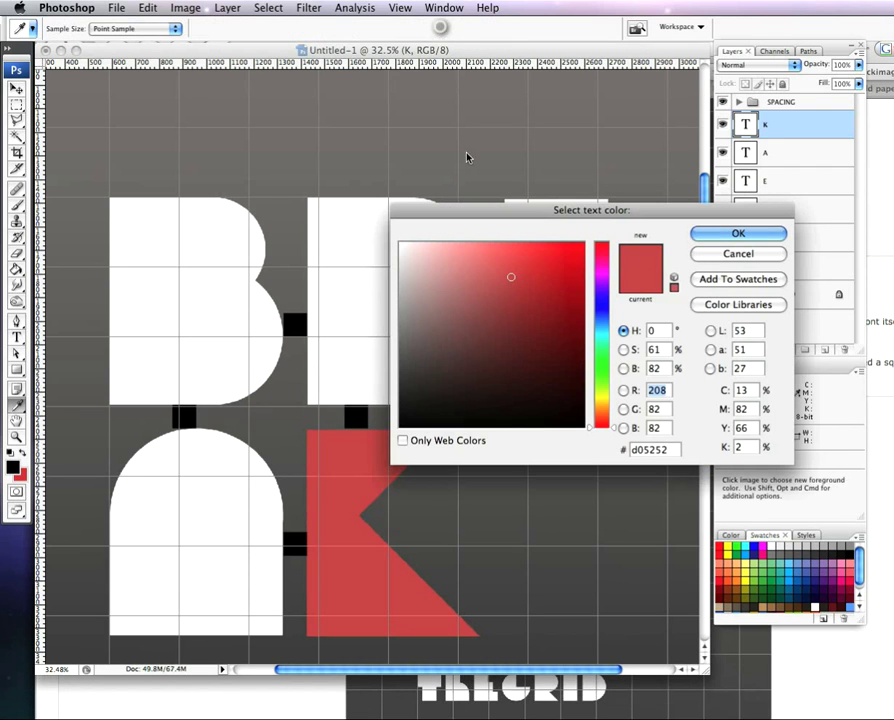
key(super+c)
click(736, 236)
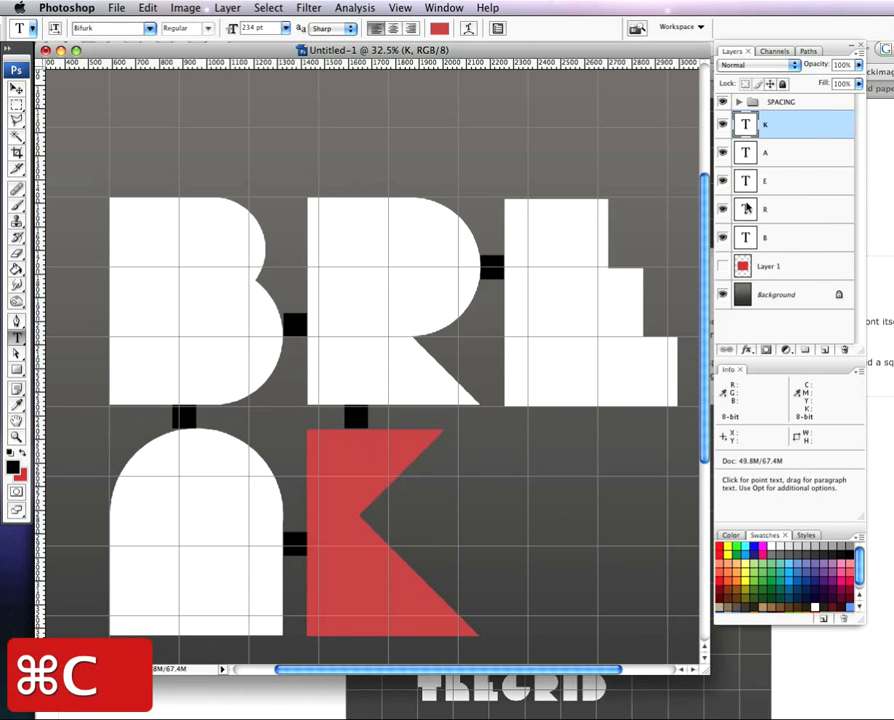
click(792, 156)
click(437, 31)
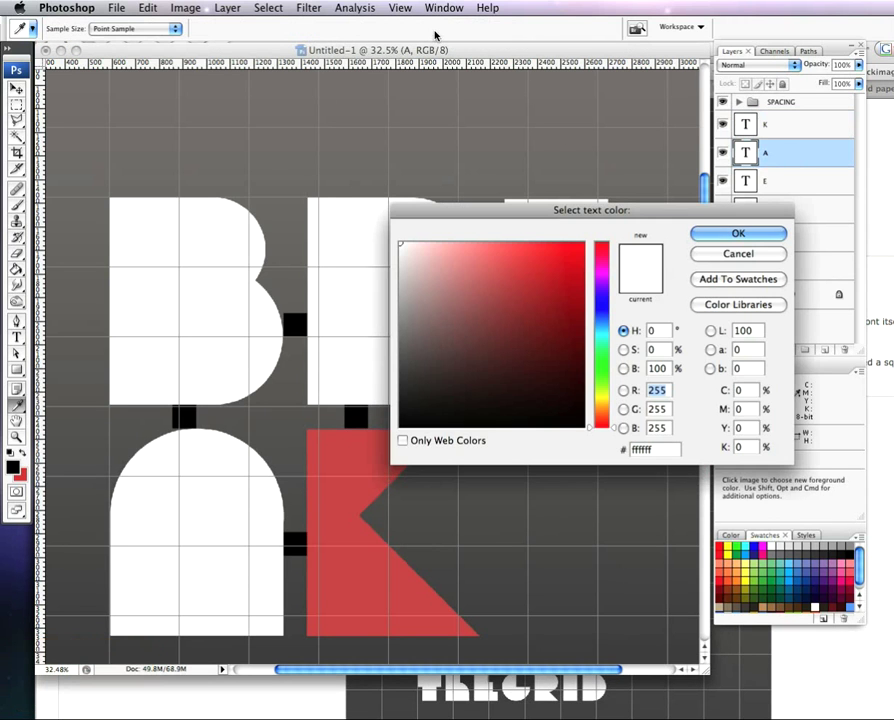
drag(670, 453, 590, 449)
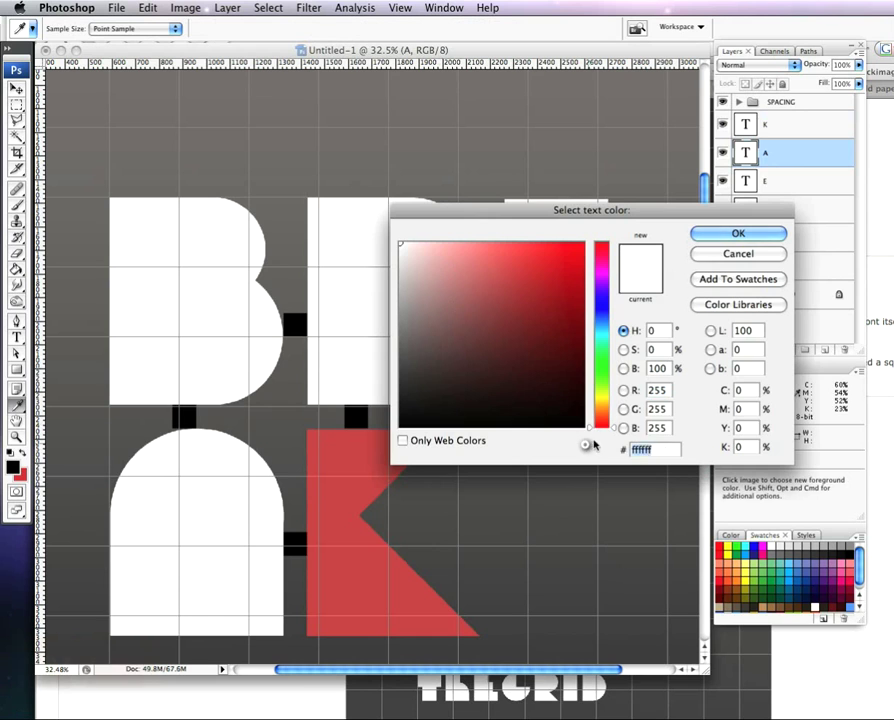
key(super+v)
click(704, 236)
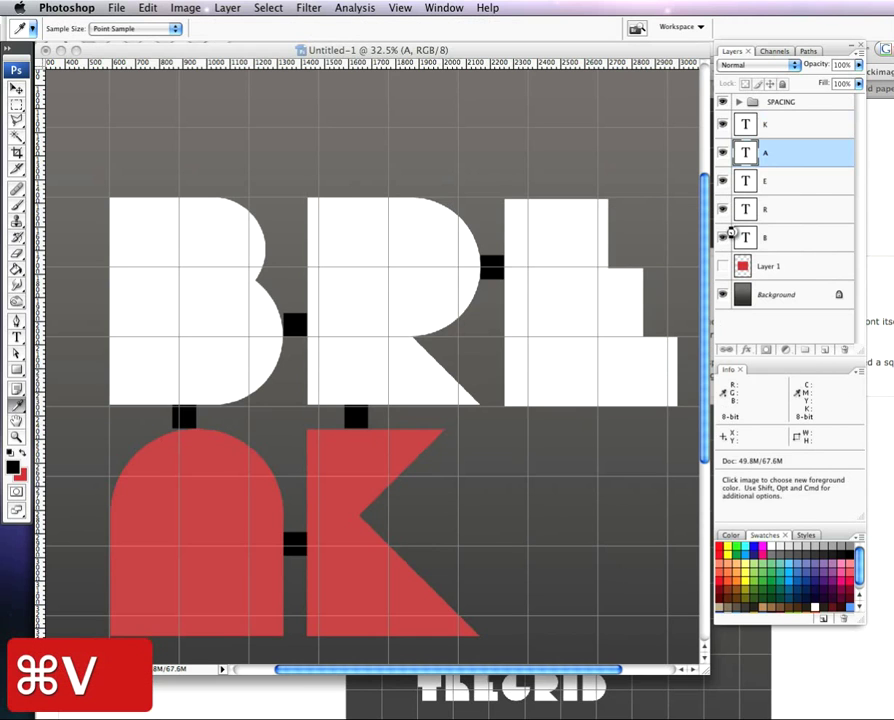
- Set the E's text color to the copied D05252 red
click(796, 182)
click(437, 30)
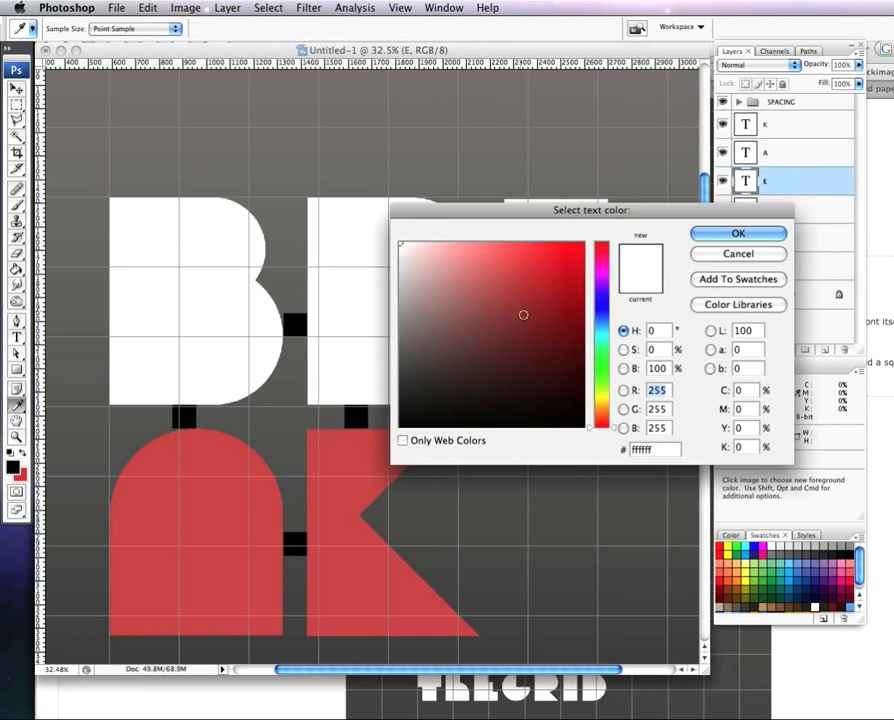
drag(662, 454, 592, 448)
key(super+v)
click(737, 236)
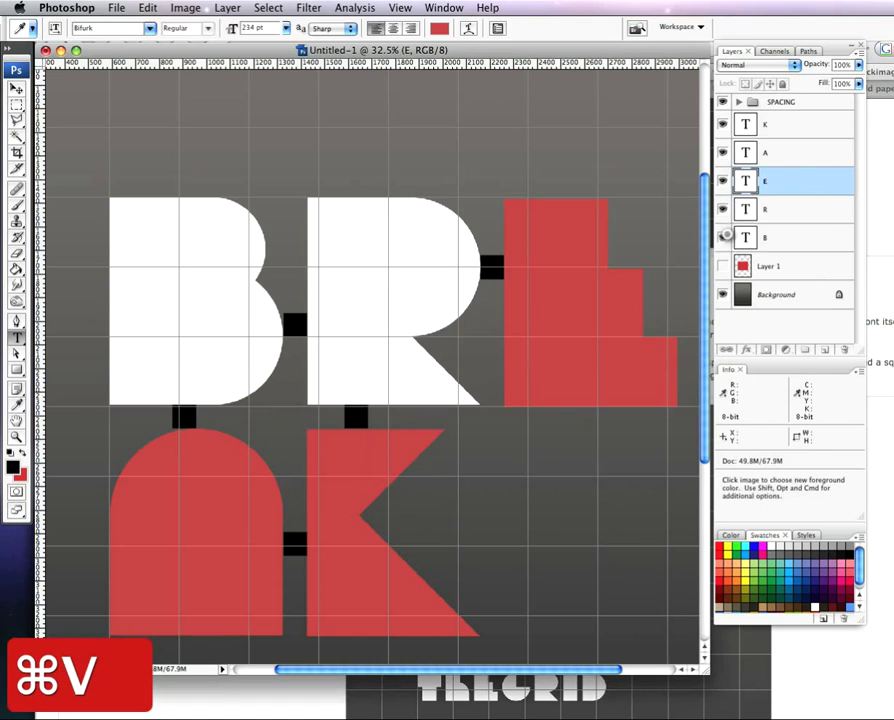
- Set the R's text color to the copied D05252 red
click(795, 158)
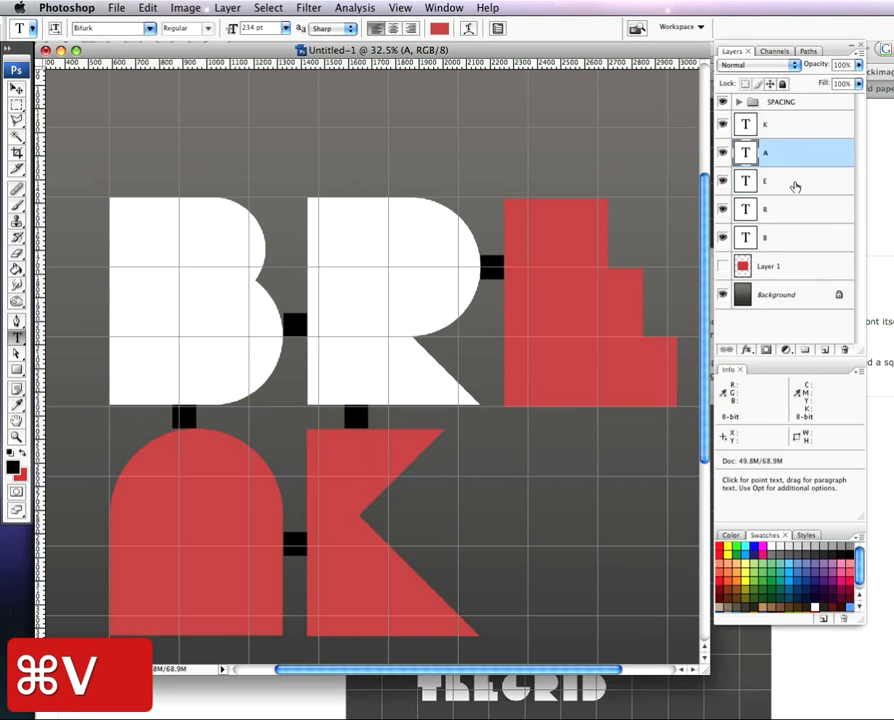
click(799, 178)
click(787, 204)
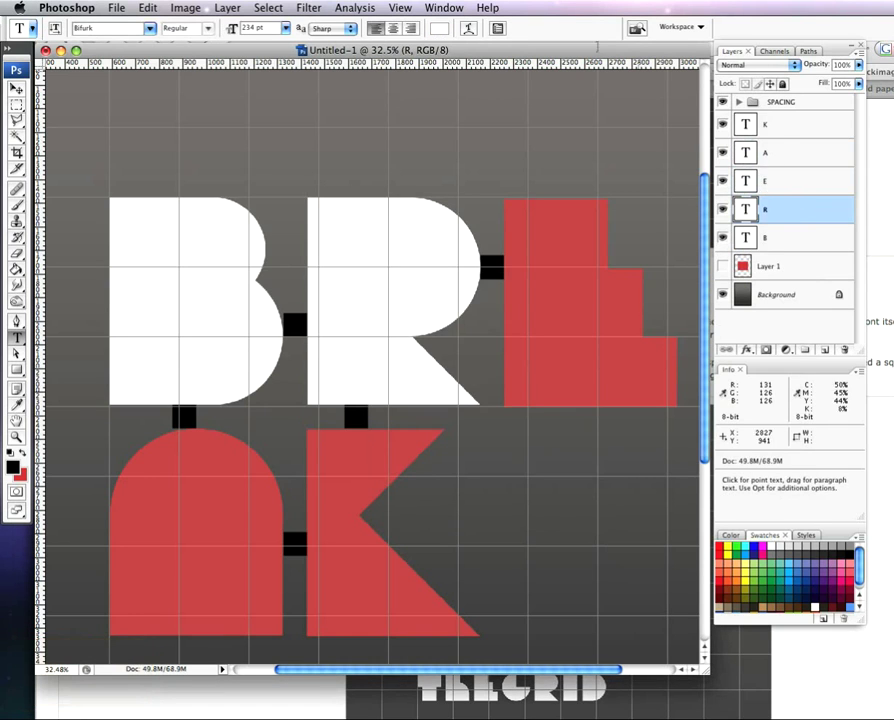
click(437, 28)
double_click(655, 449)
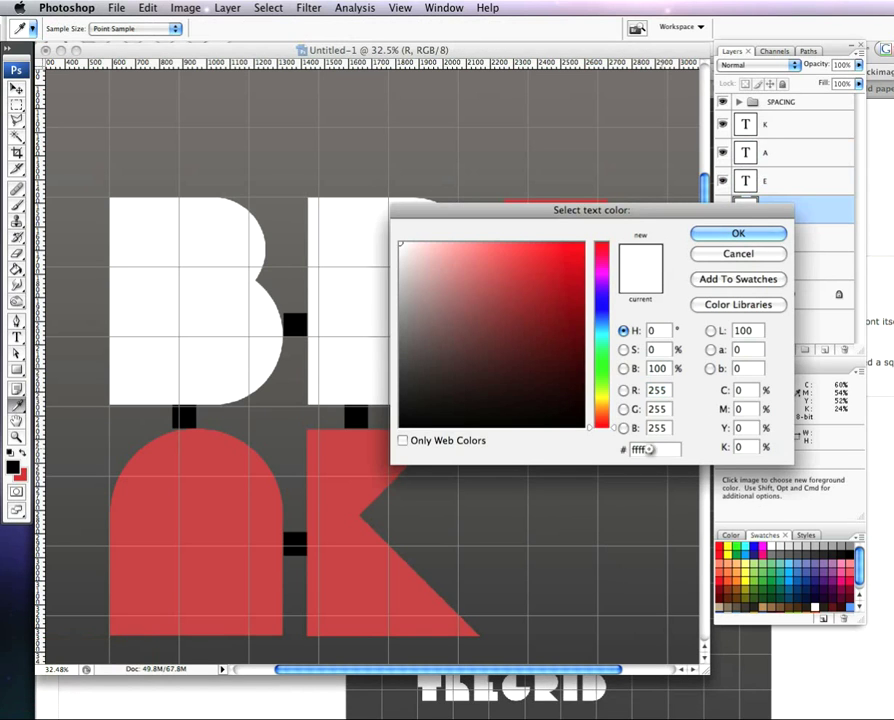
key(super+v)
click(711, 232)
- Confirm the R's red and set the B's text color to the copied D05252
click(778, 237)
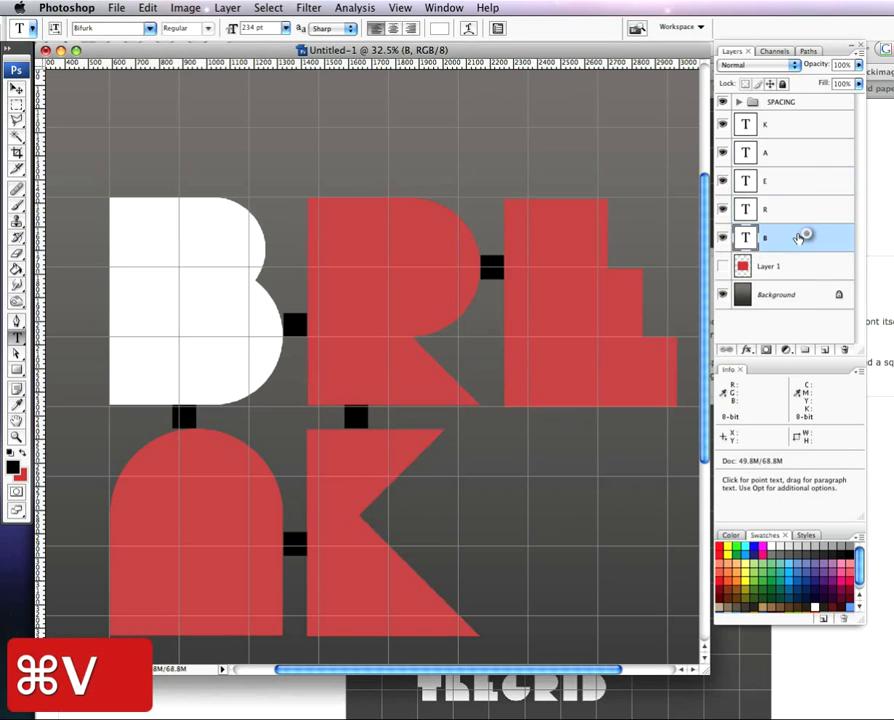
click(437, 28)
double_click(650, 449)
key(super+v)
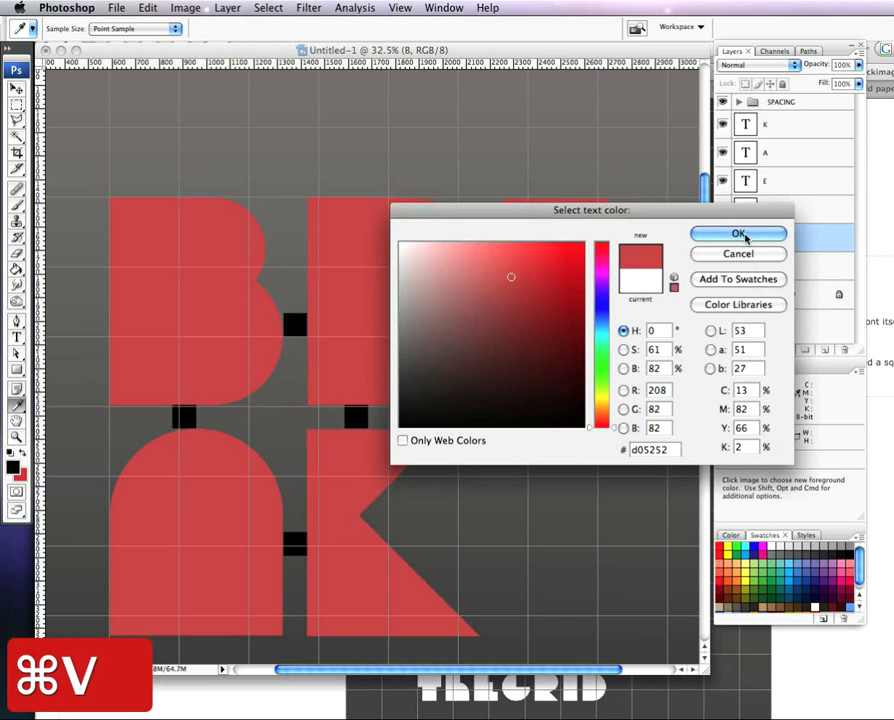
click(716, 234)
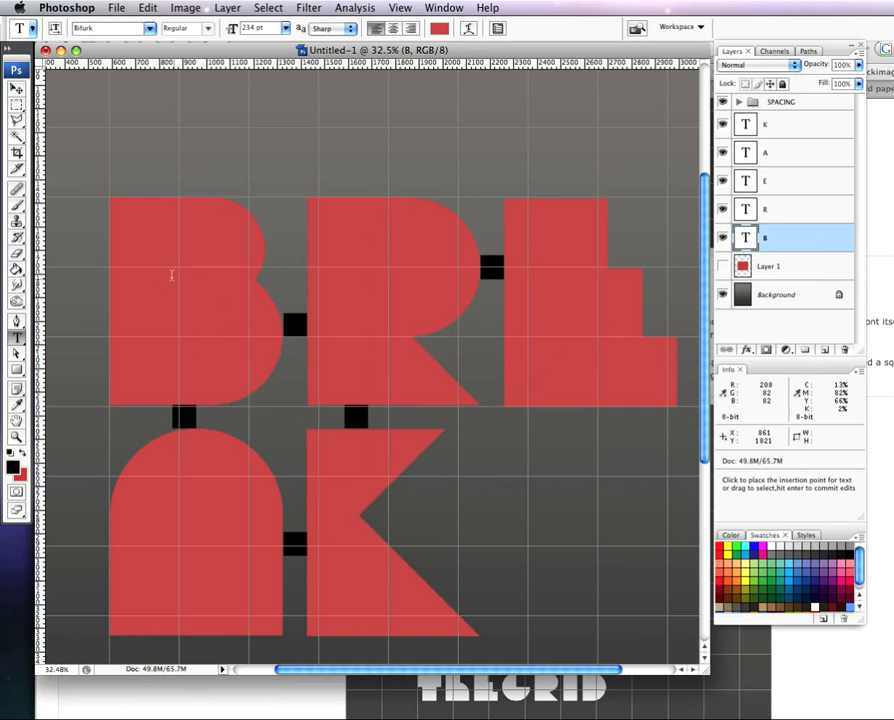
- Switch to Firefox and examine the final poster preview in the tutorial for the letter colors and the small lower text line
key(F9)
click(433, 571)
scroll(430, 566, up, 20)
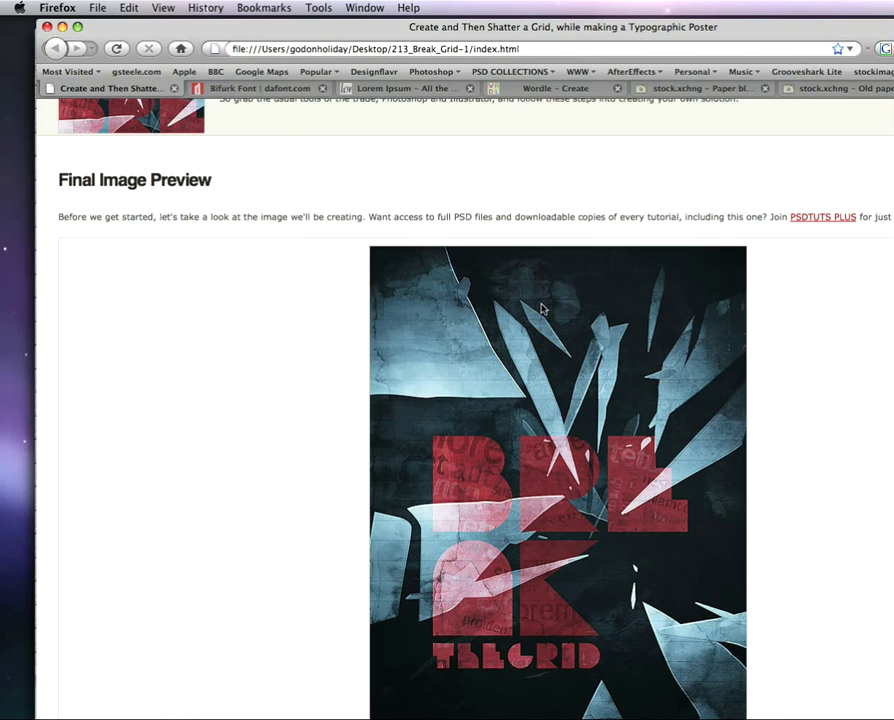
scroll(535, 400, down, 5)
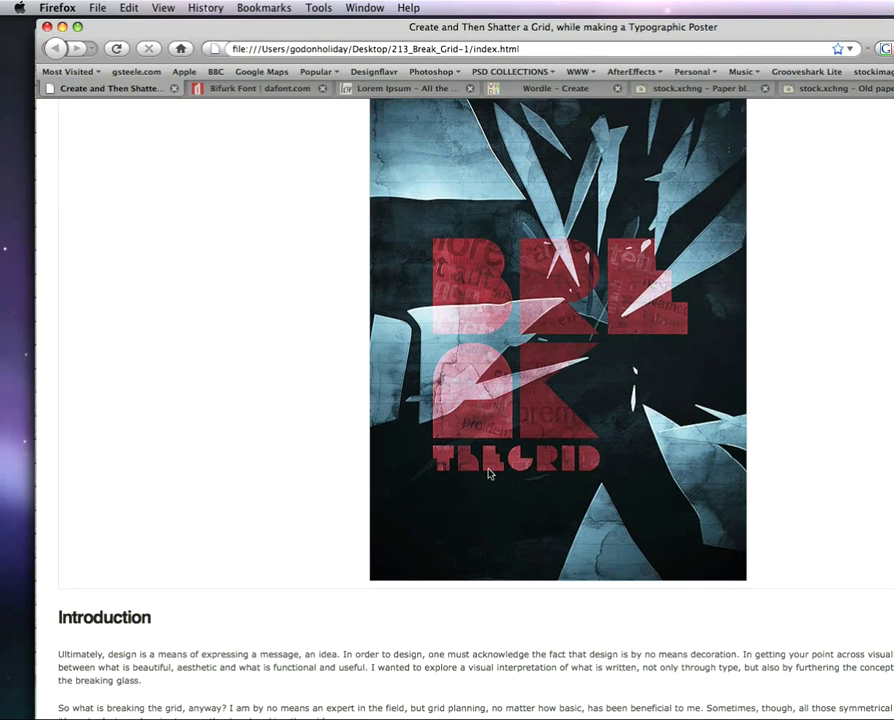
scroll(489, 474, up, 10)
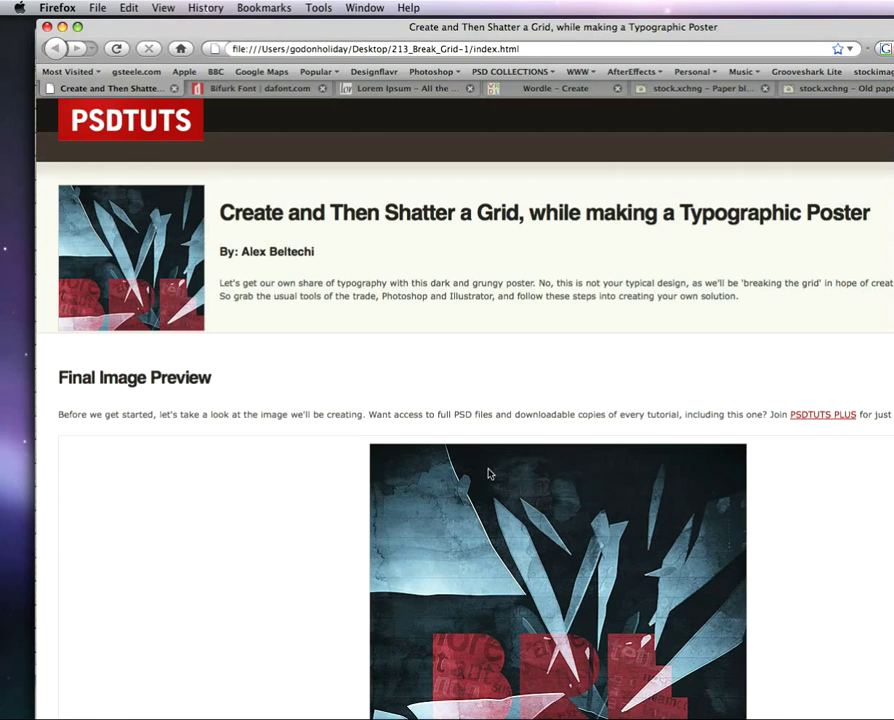
key(F9)
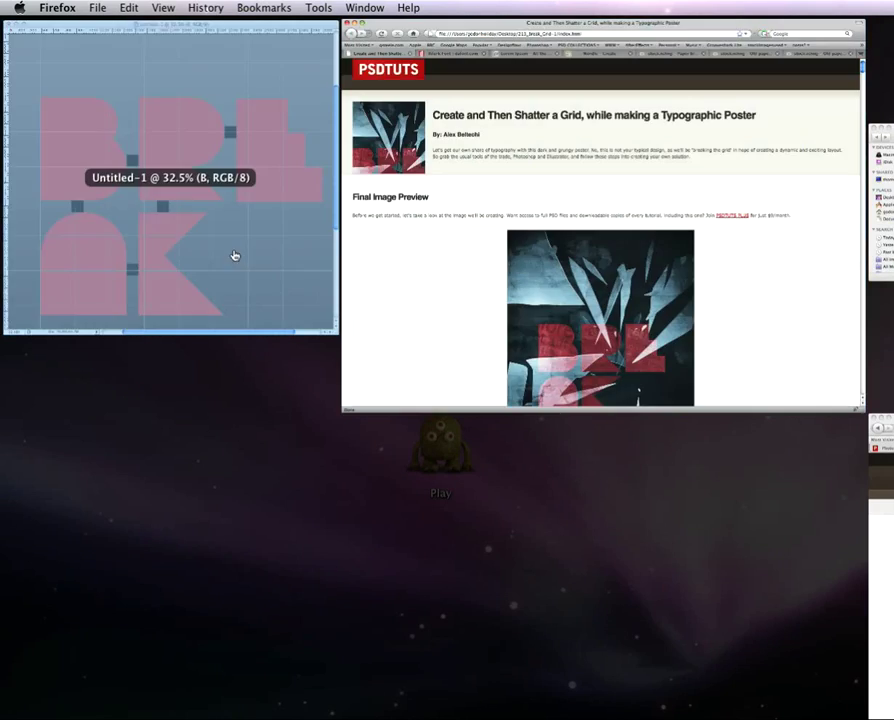
- Return to the Photoshop poster document and hide the SPACING layer group
click(236, 256)
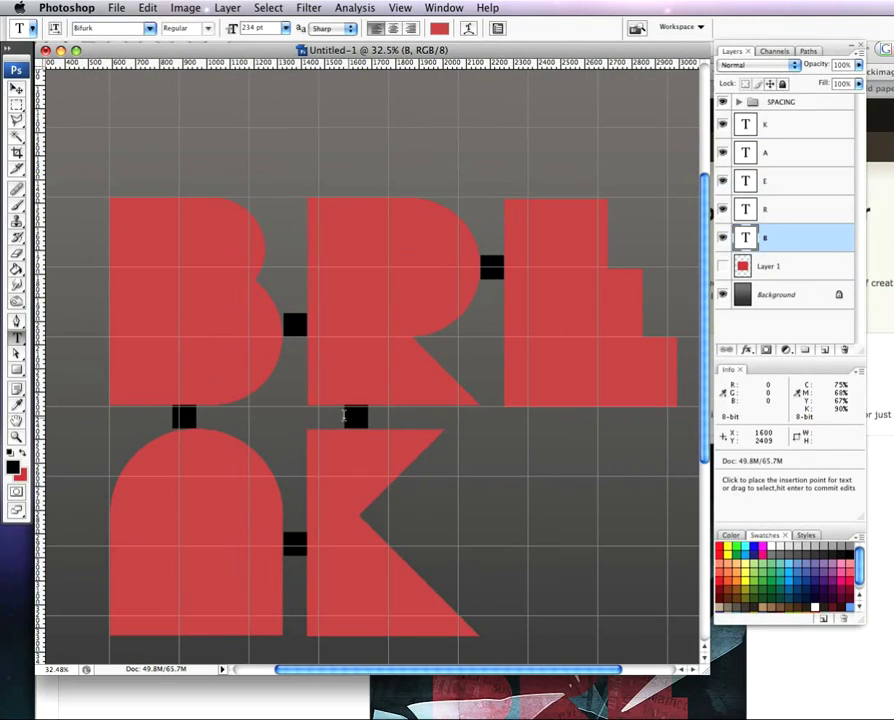
click(723, 103)
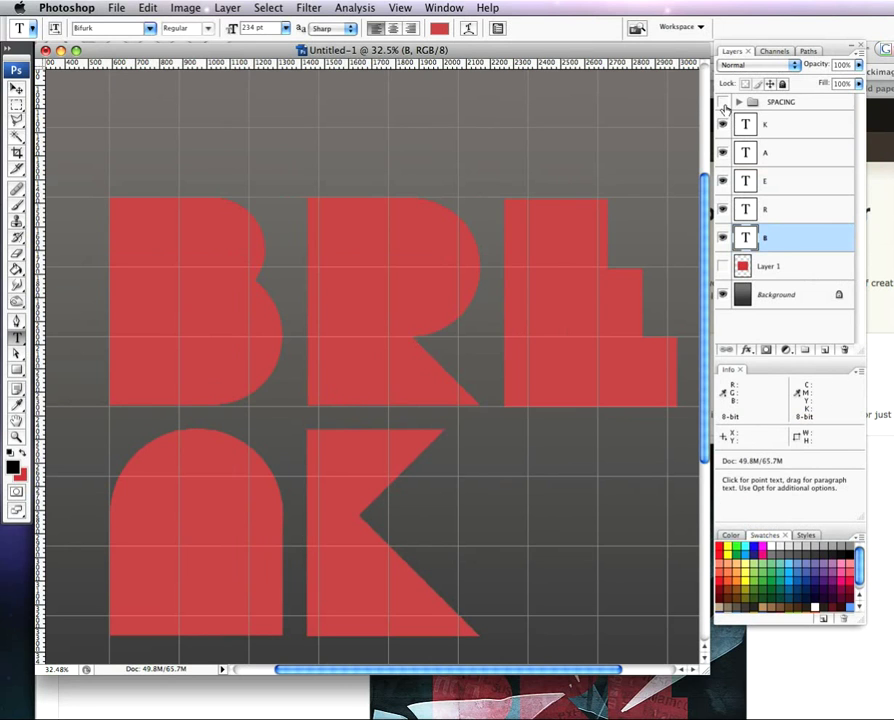
scroll(497, 343, down, 5)
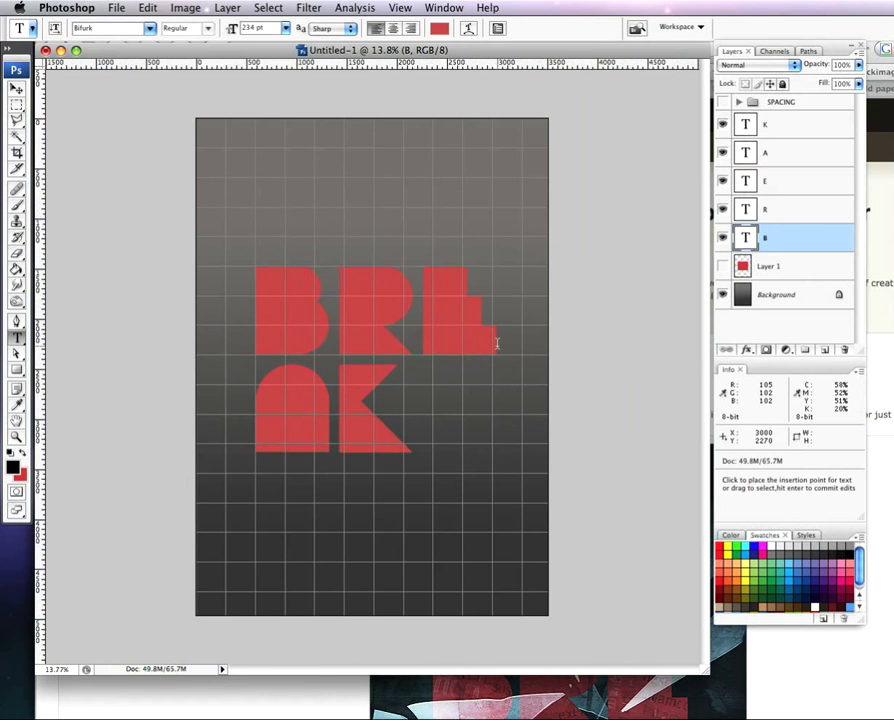
- Switch to Firefox, generate one paragraph of Lorem Ipsum on lipsum.com and copy the whole paragraph
key(F9)
click(548, 486)
click(390, 88)
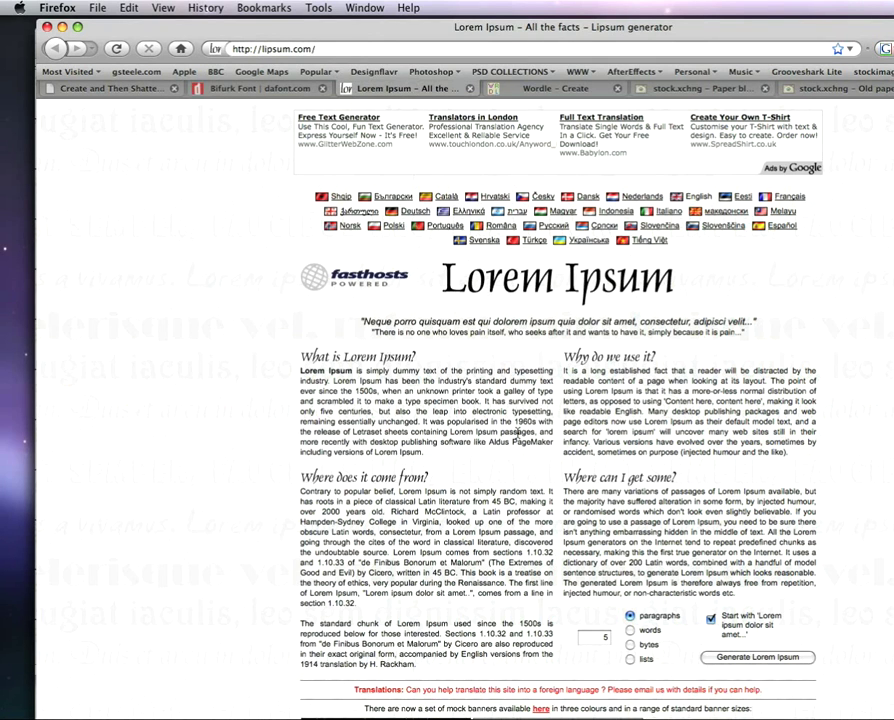
click(600, 638)
click(729, 660)
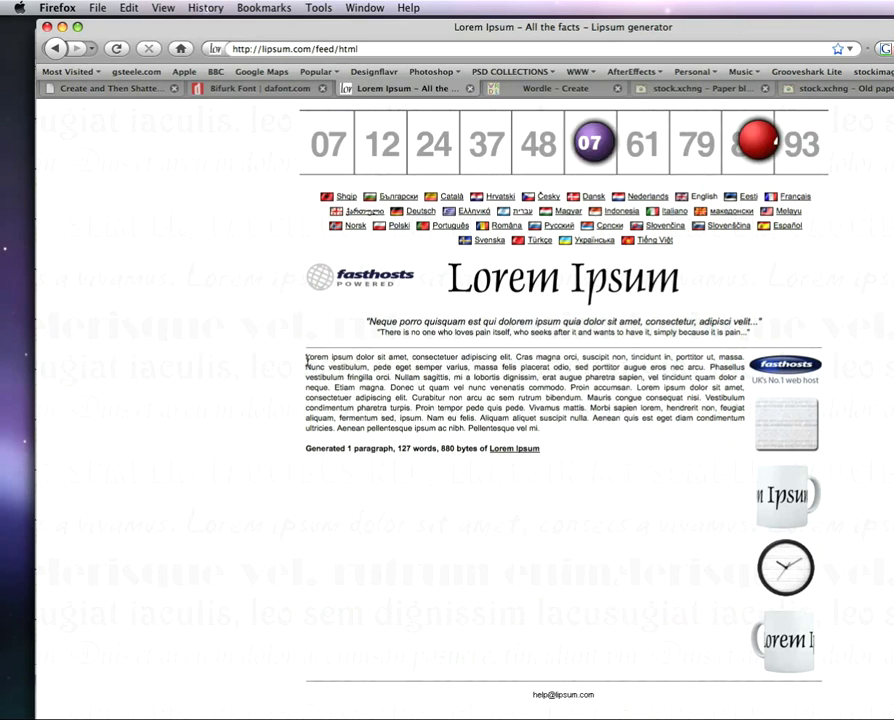
drag(308, 355, 545, 432)
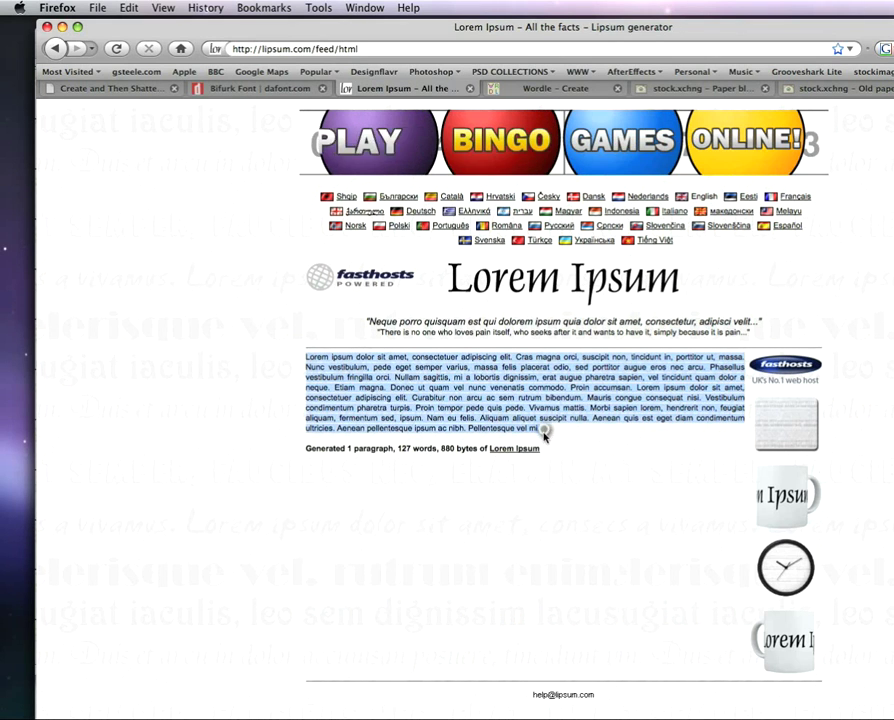
key(super+c)
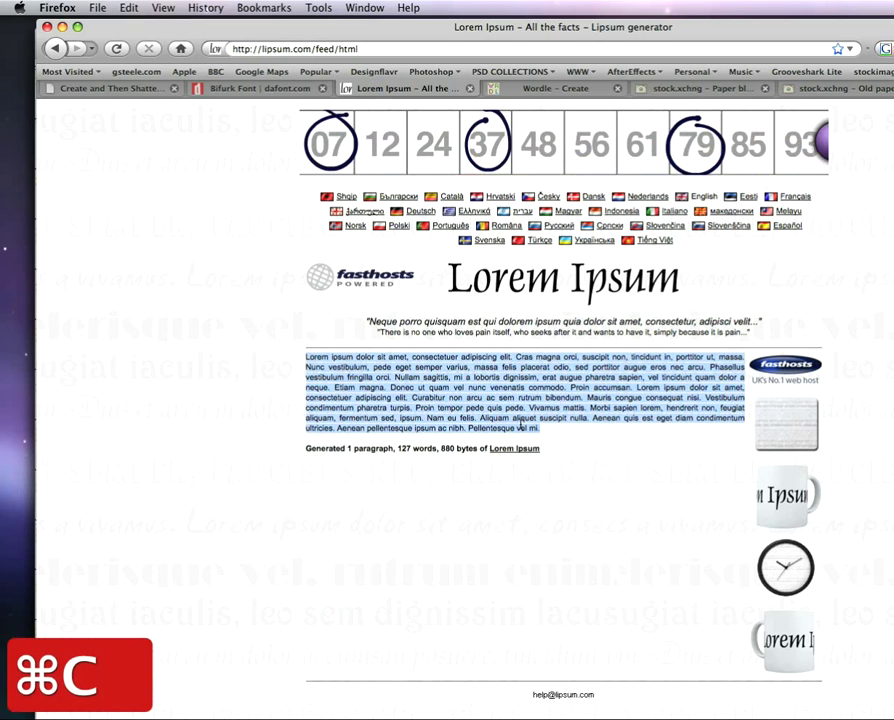
- Paste the copied Lorem Ipsum paragraph into Wordle's create page and generate a word cloud
click(540, 90)
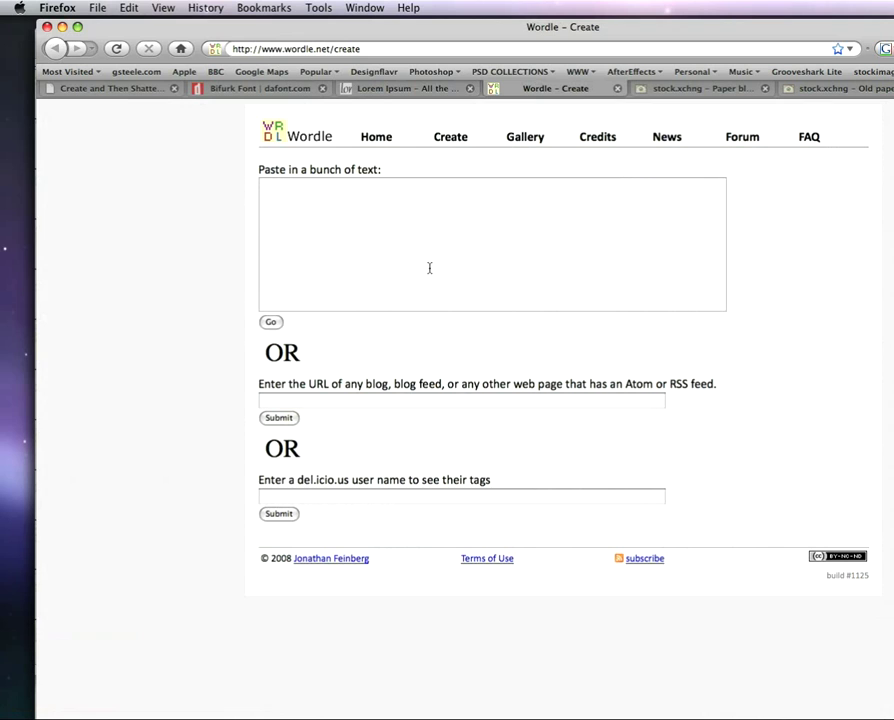
click(405, 235)
key(super+v)
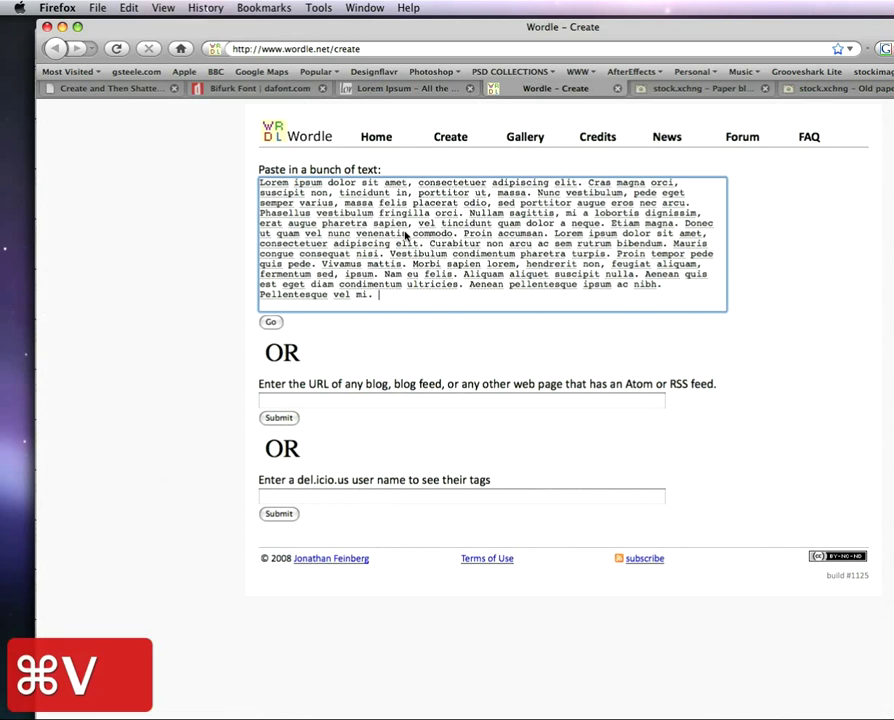
click(271, 322)
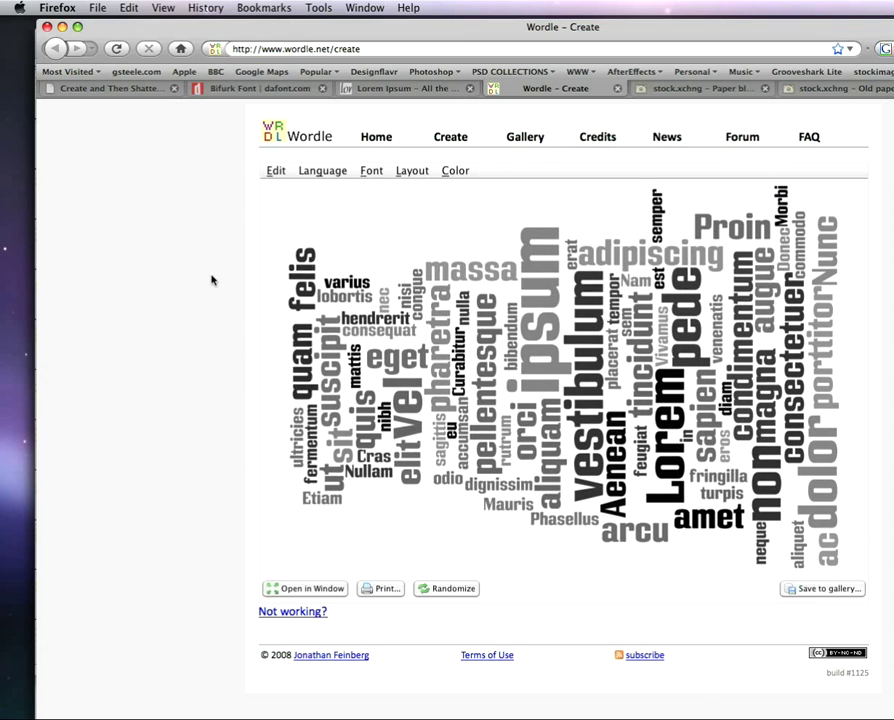
- Restyle the word cloud with the Telephoto font and a palette of reds, greys and black, and capture it as a screenshot
click(372, 171)
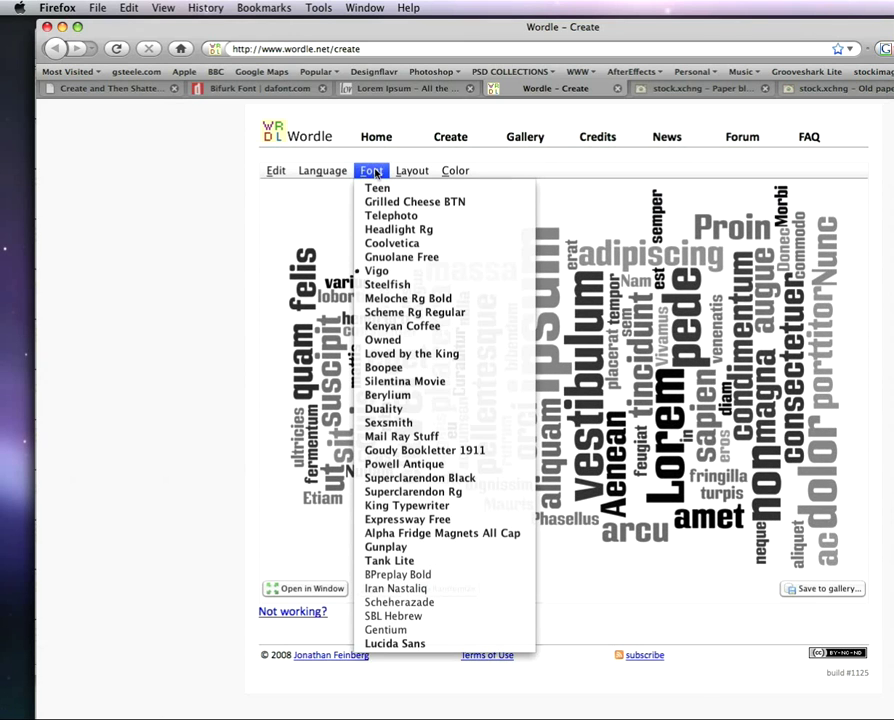
click(394, 216)
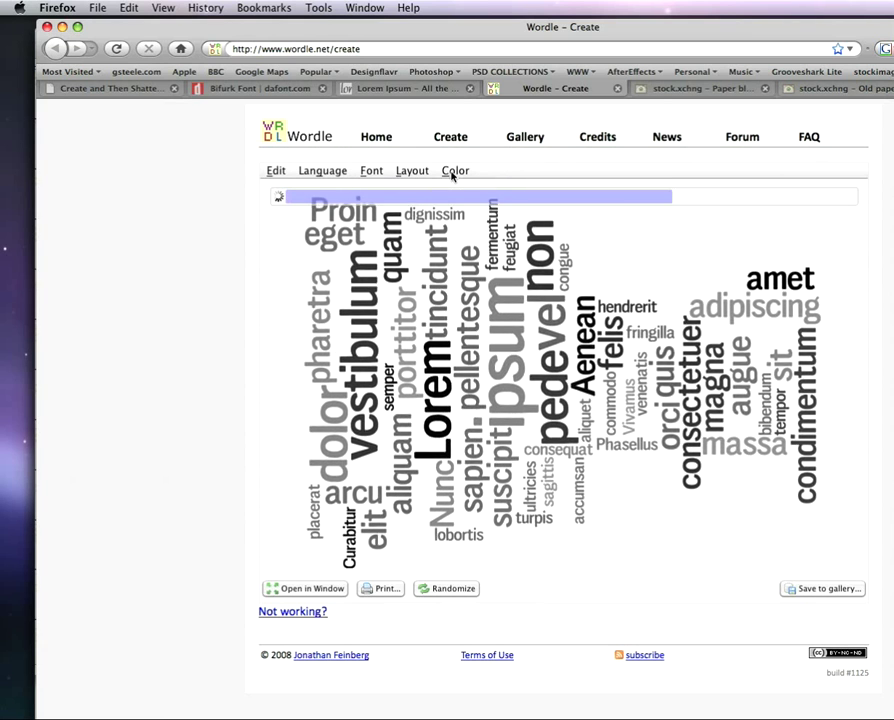
click(454, 172)
click(480, 308)
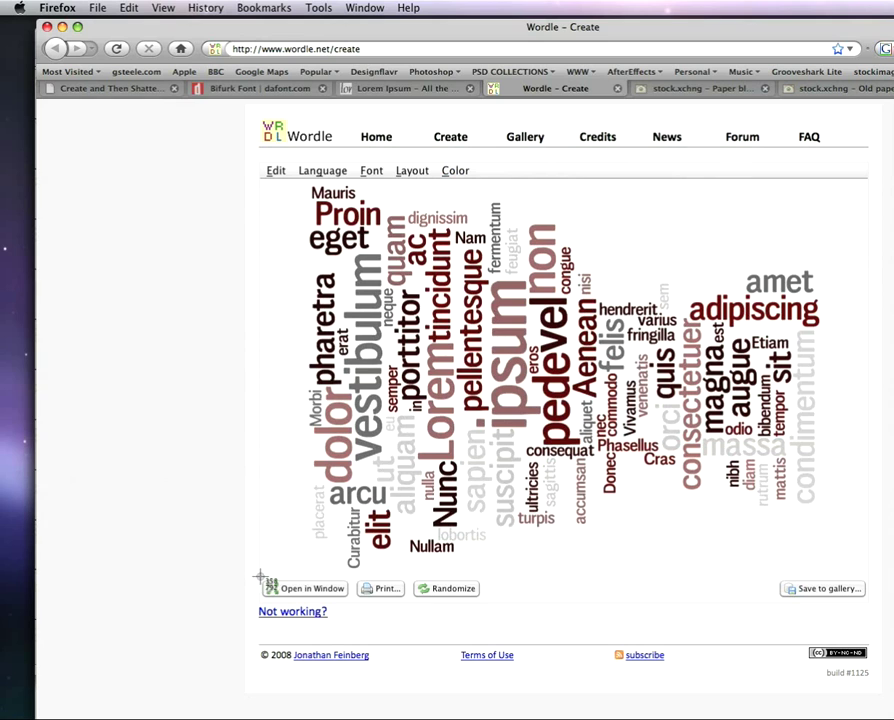
drag(267, 564, 857, 184)
- Launch Illustrator and create a new 640 x 480 px web document
click(858, 712)
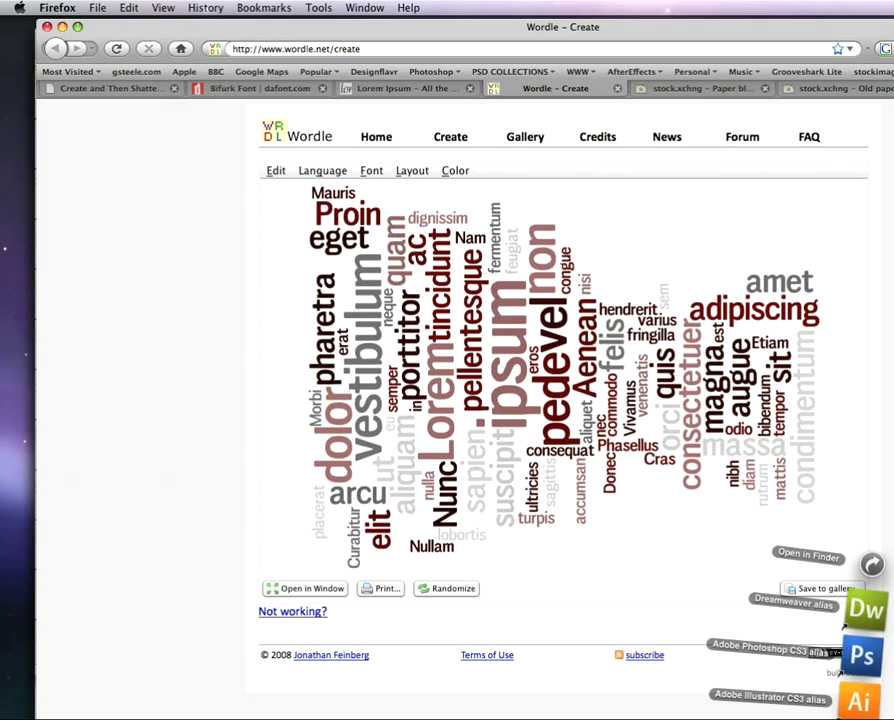
click(864, 712)
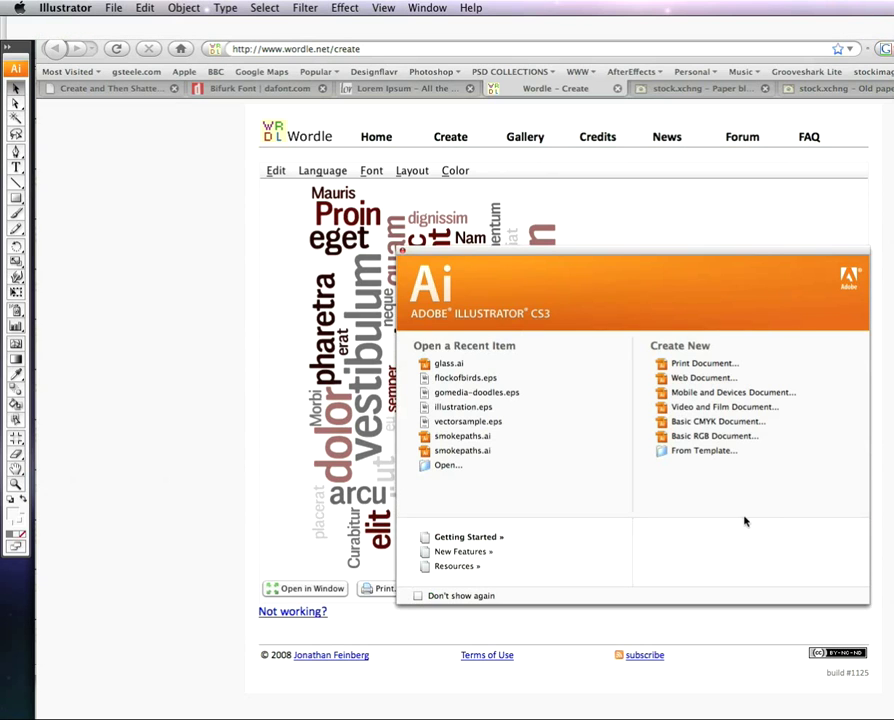
click(716, 380)
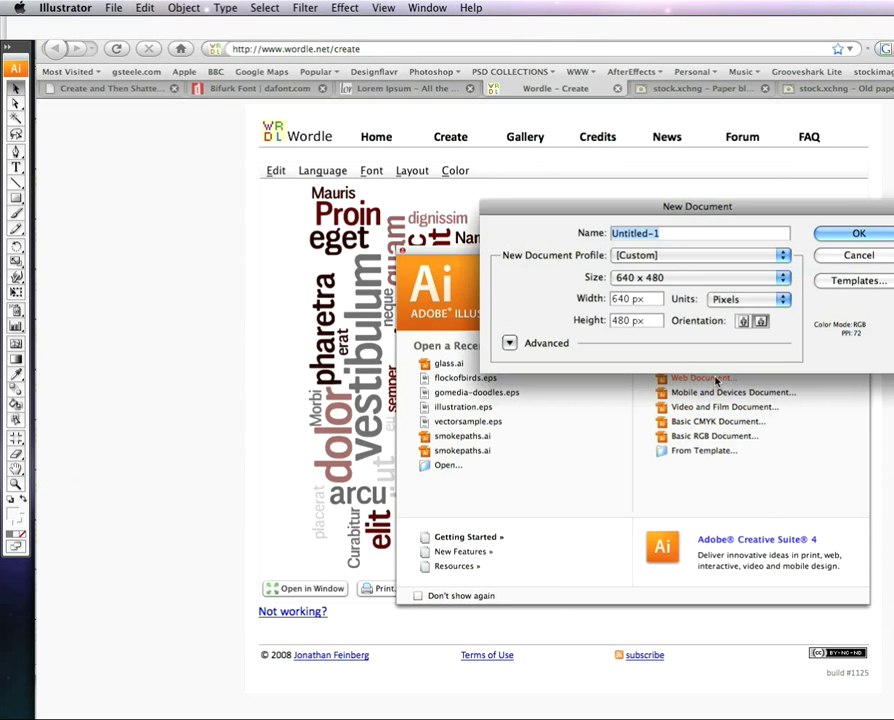
click(858, 236)
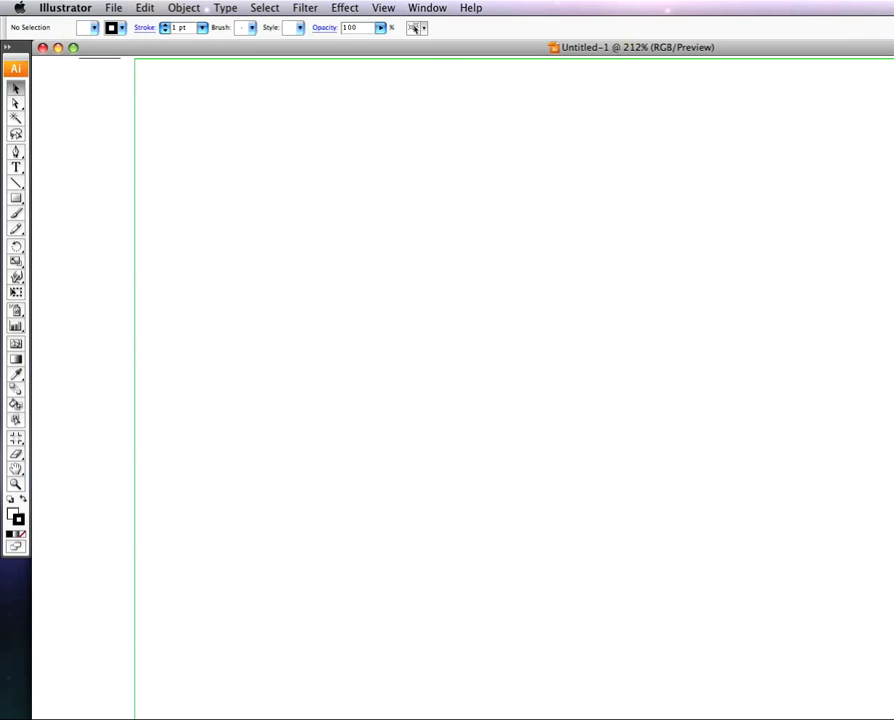
- Place the captured word cloud image in the Illustrator document and align its upper-left corner near the artboard's upper-left corner
click(874, 710)
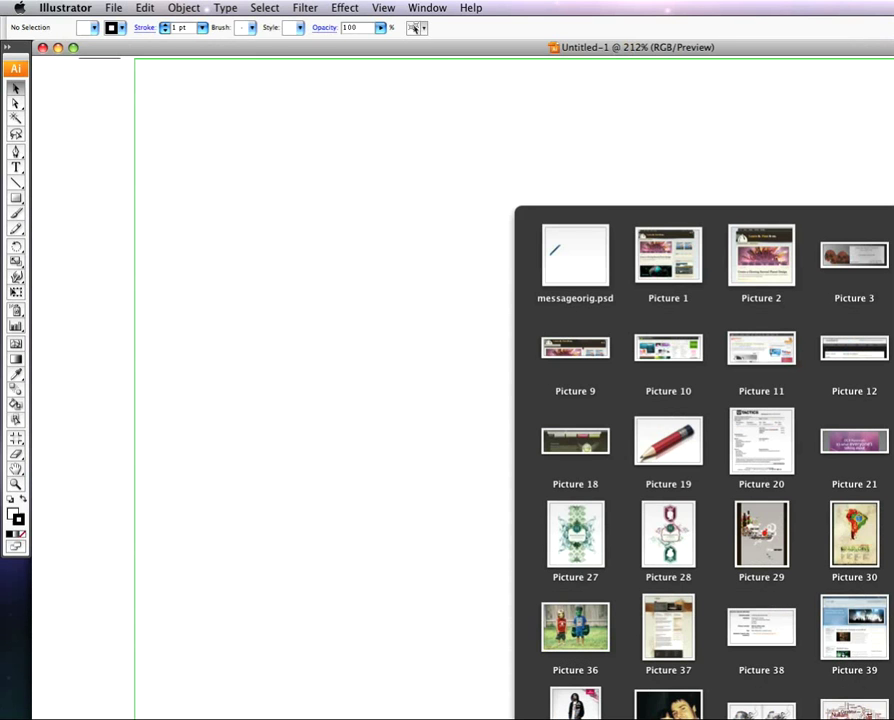
drag(854, 708, 460, 372)
drag(652, 507, 328, 214)
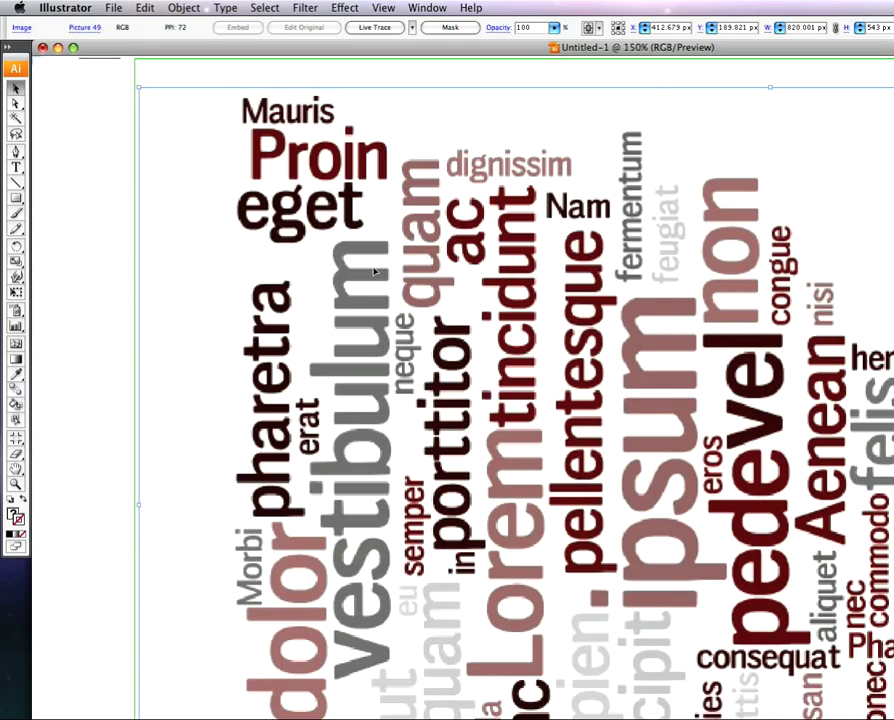
- Scale the word cloud image proportionally to about 635 x 420 px so that it fits inside the artboard
key(super+0)
key(super+equal)
key(super+equal)
key(super+equal)
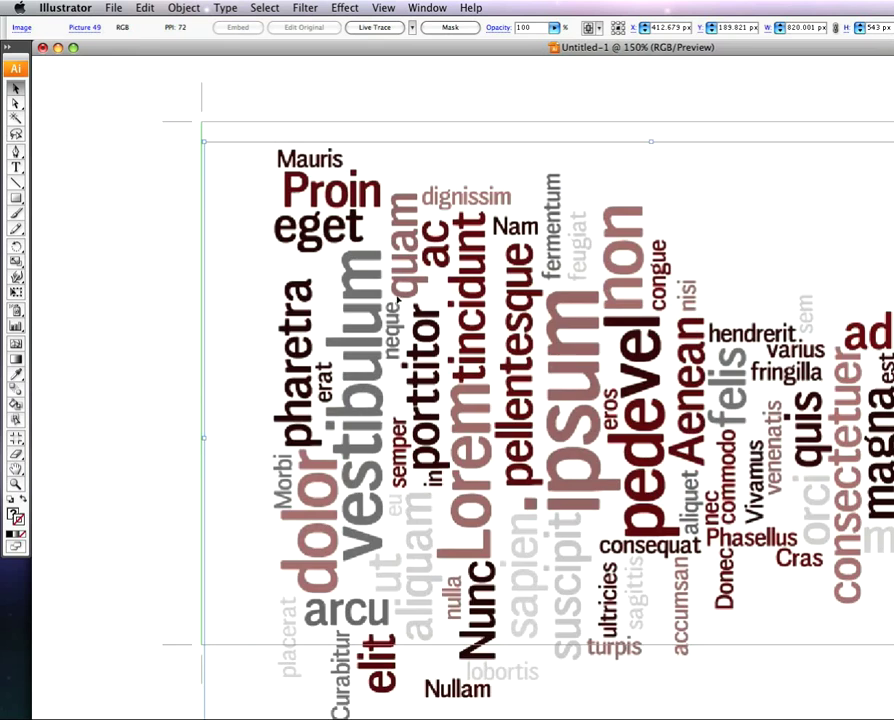
key(super+equal)
key(super+equal)
key(super+equal)
key(super+equal)
key(super+minus)
key(super+minus)
key(super+minus)
key(super+minus)
key(super+minus)
key(super+minus)
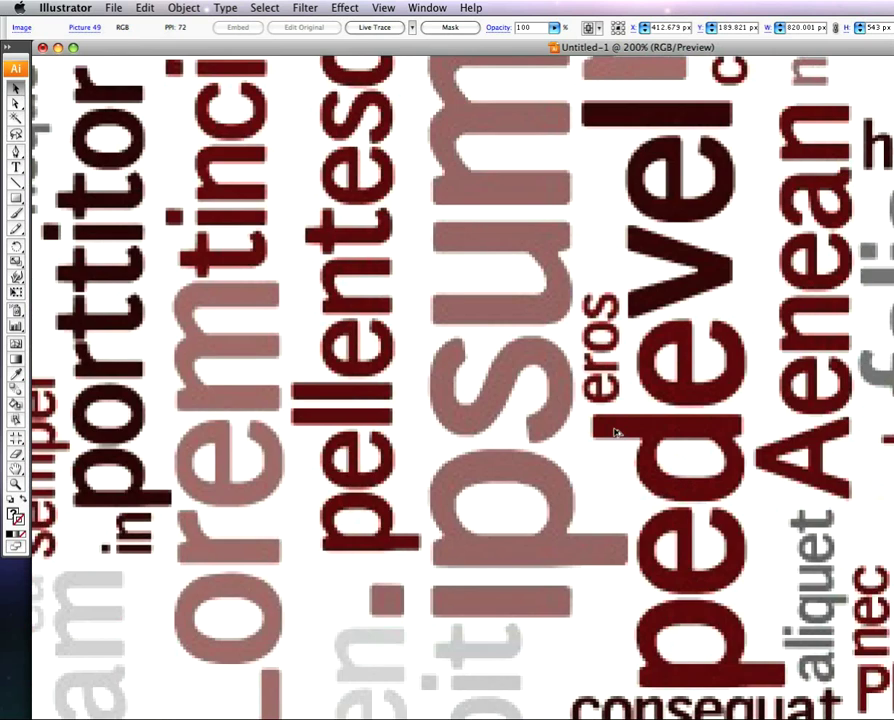
key(super+equal)
key(super+equal)
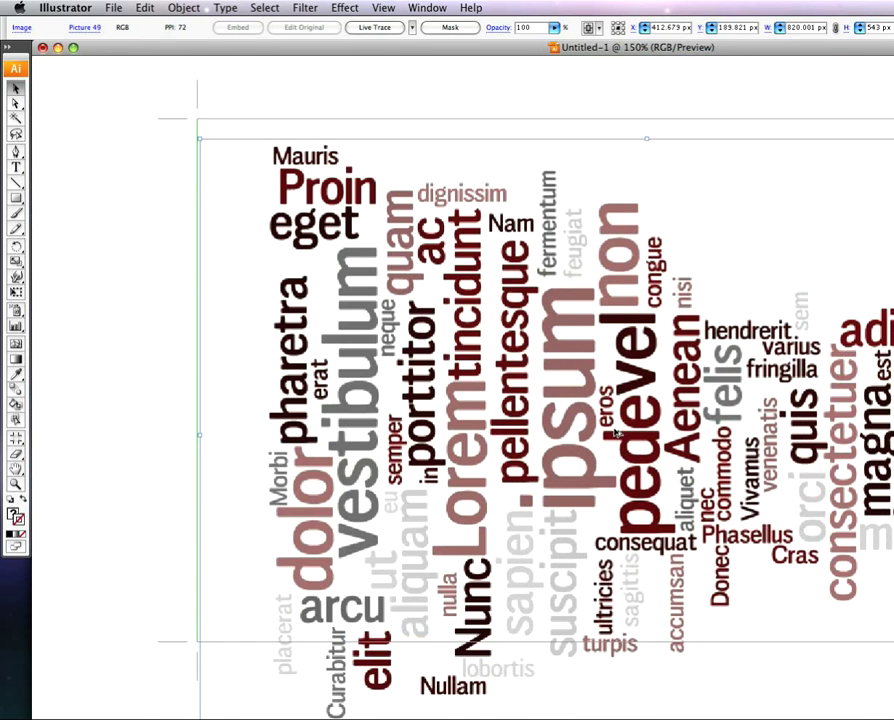
key(super+minus)
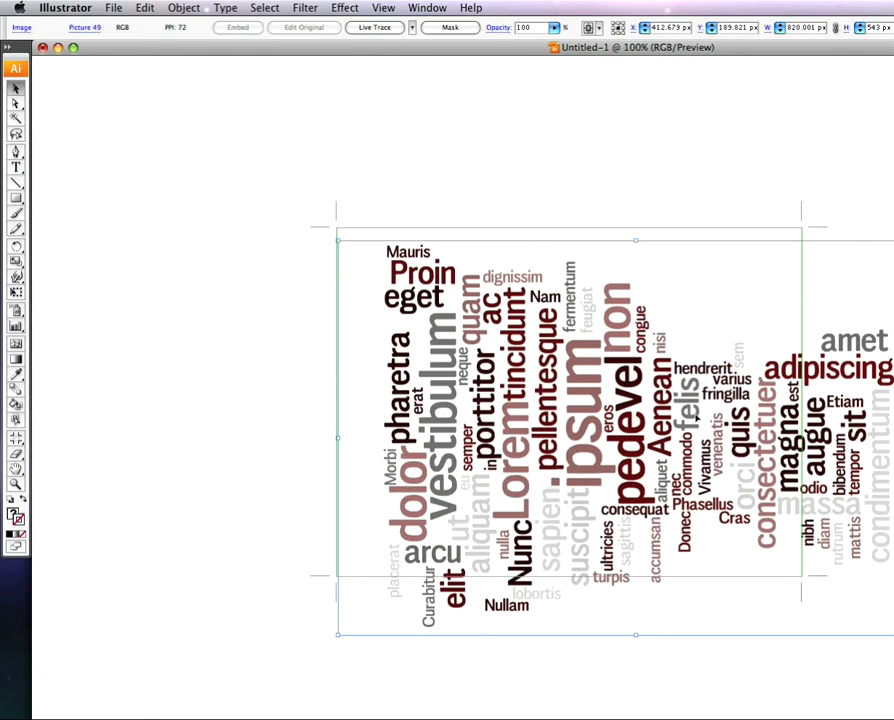
drag(890, 634, 798, 574)
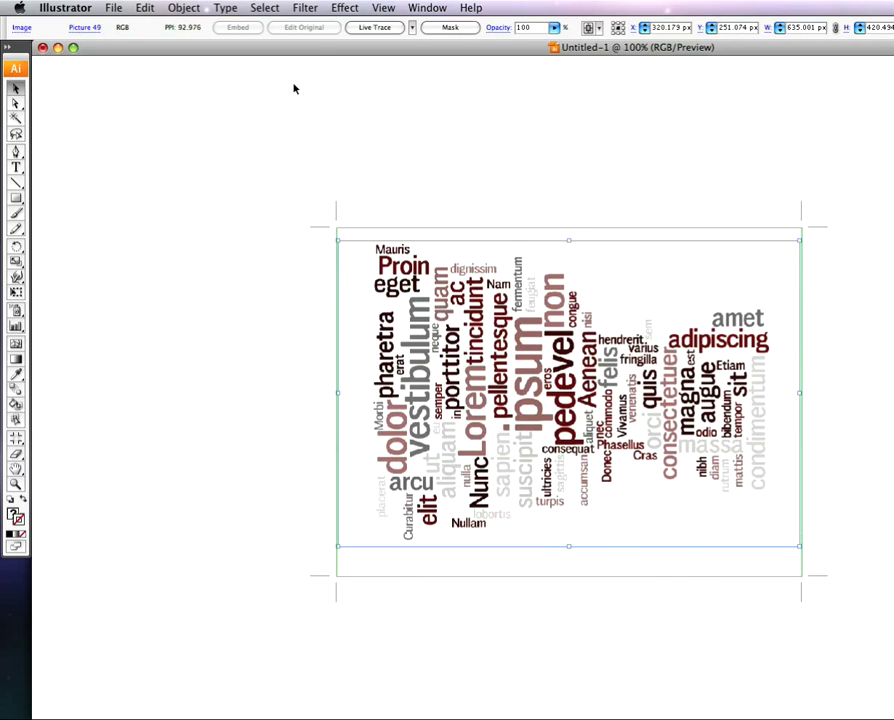
- Live Trace the placed word cloud image in Color mode with a maximum of 256 colors
click(184, 8)
mouse_move(224, 297)
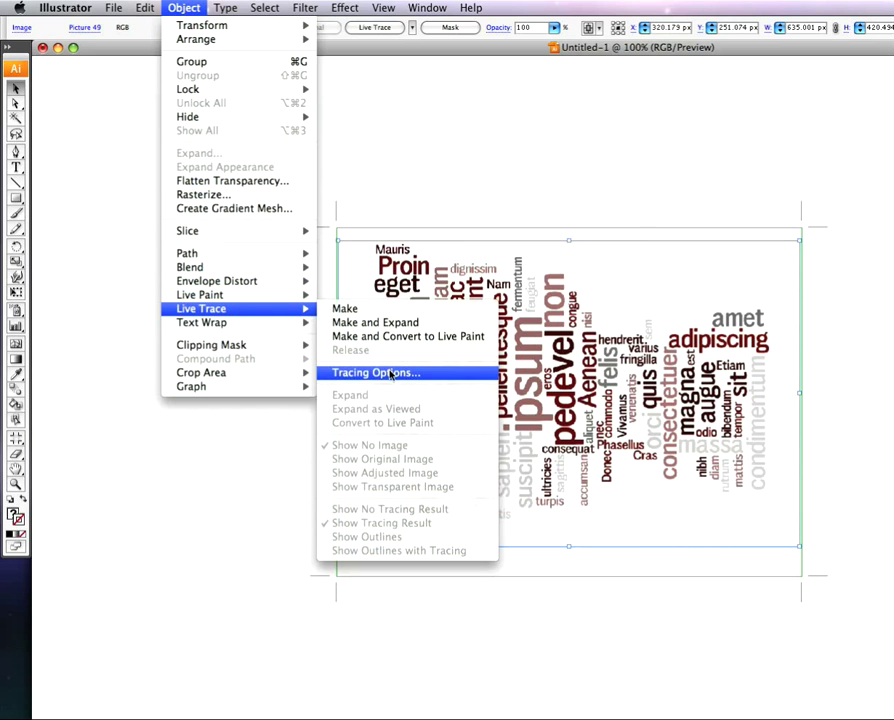
click(394, 372)
drag(722, 201, 599, 204)
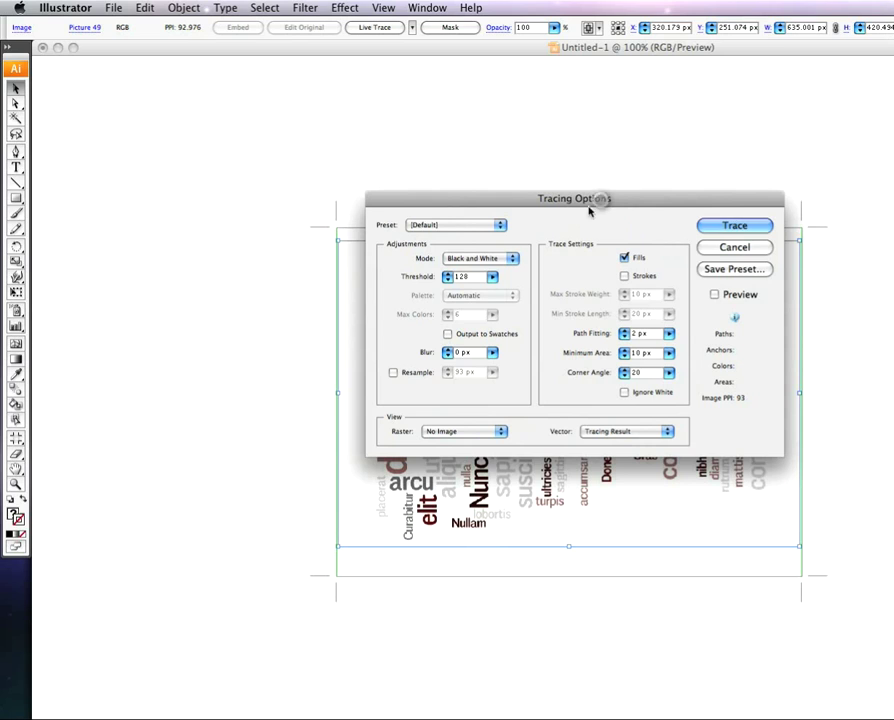
click(507, 259)
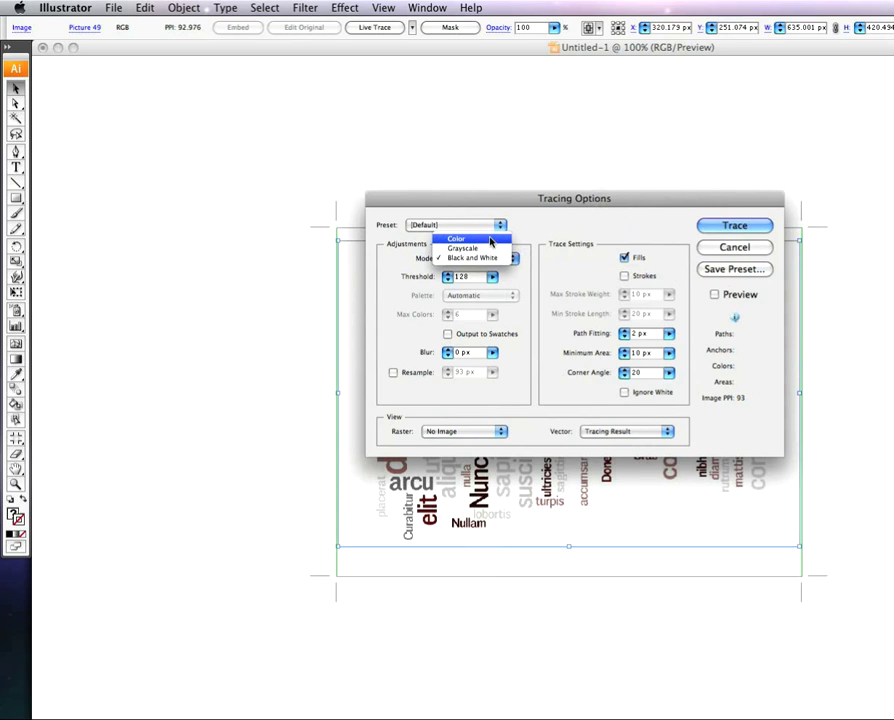
click(484, 240)
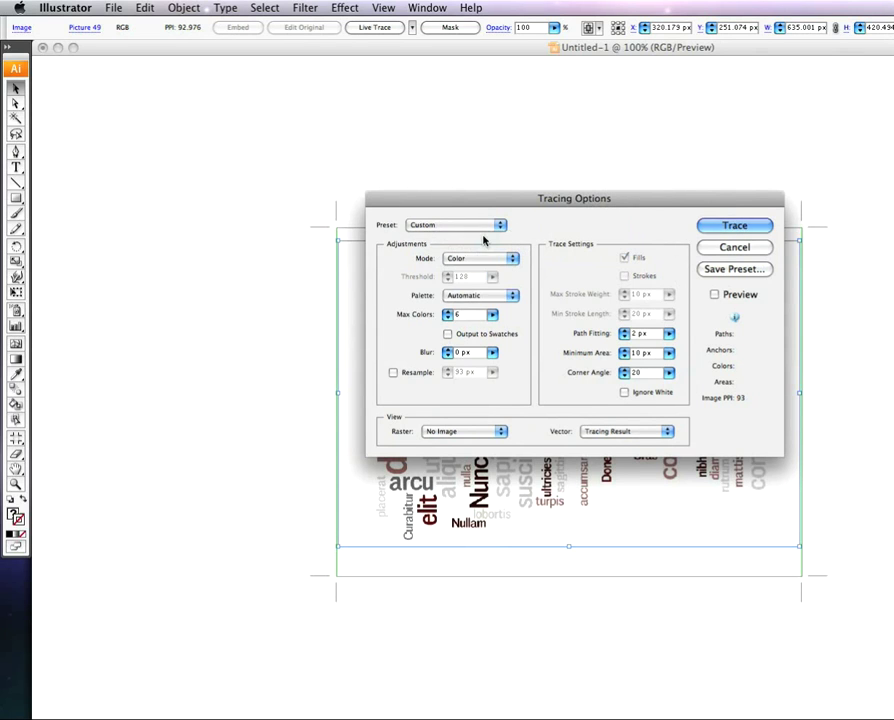
click(492, 314)
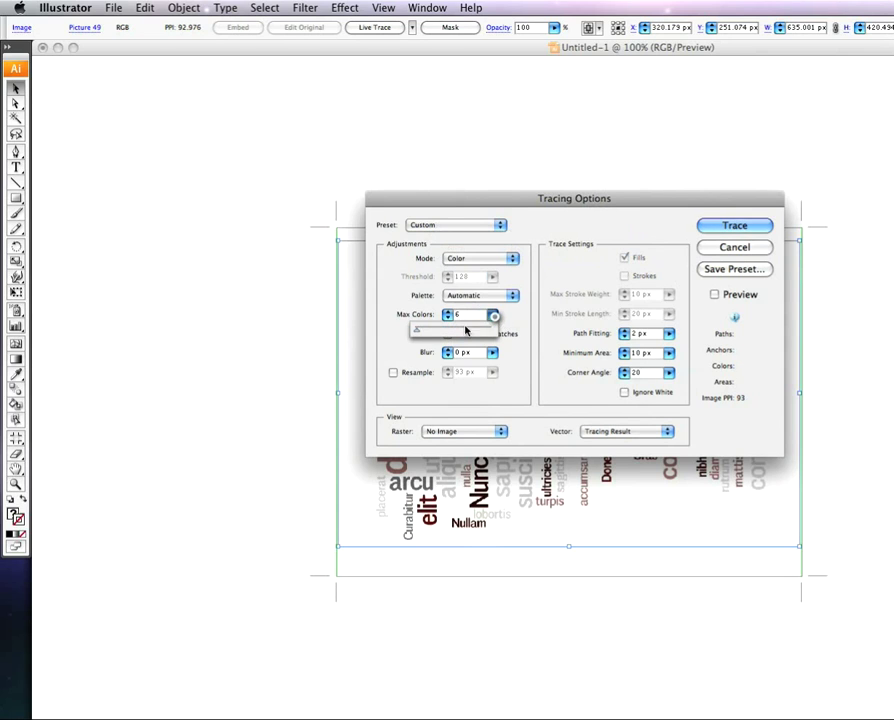
drag(416, 337, 526, 314)
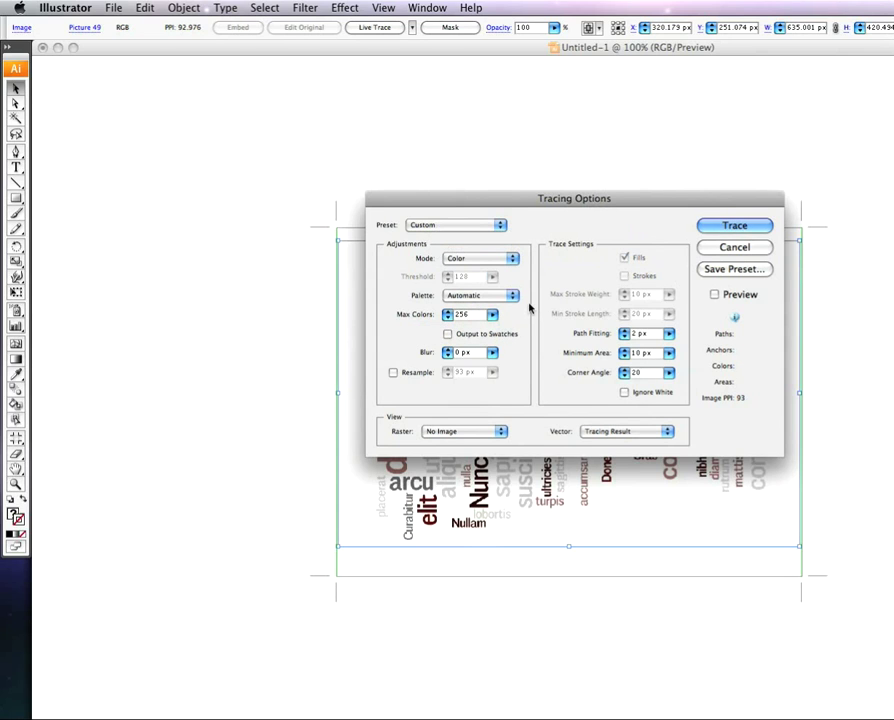
click(727, 227)
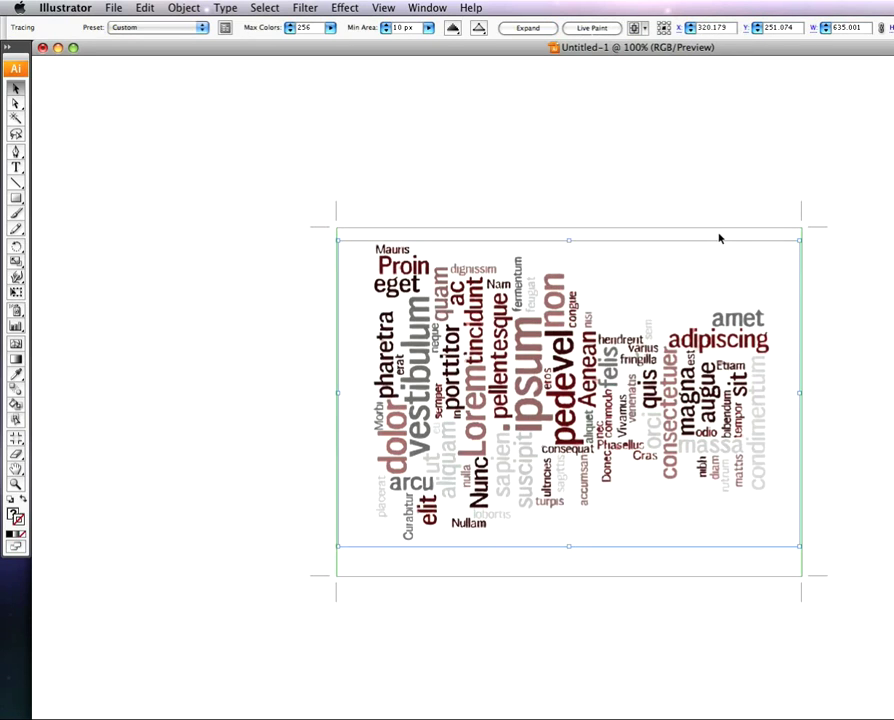
- Expand the traced word cloud into individually editable vector paths
click(15, 103)
click(332, 192)
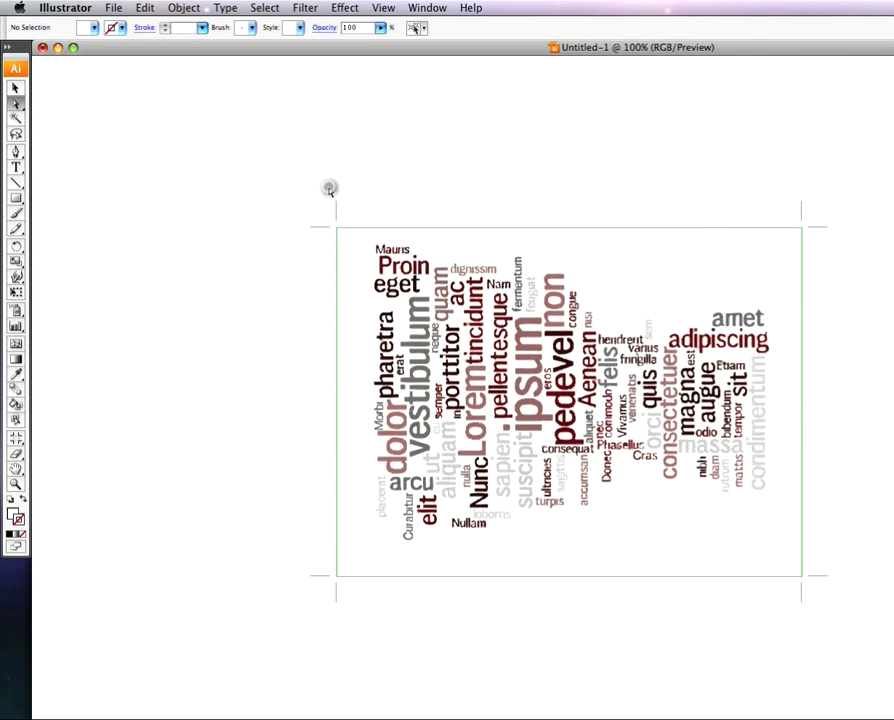
click(363, 262)
drag(362, 262, 407, 294)
key(super+z)
click(528, 27)
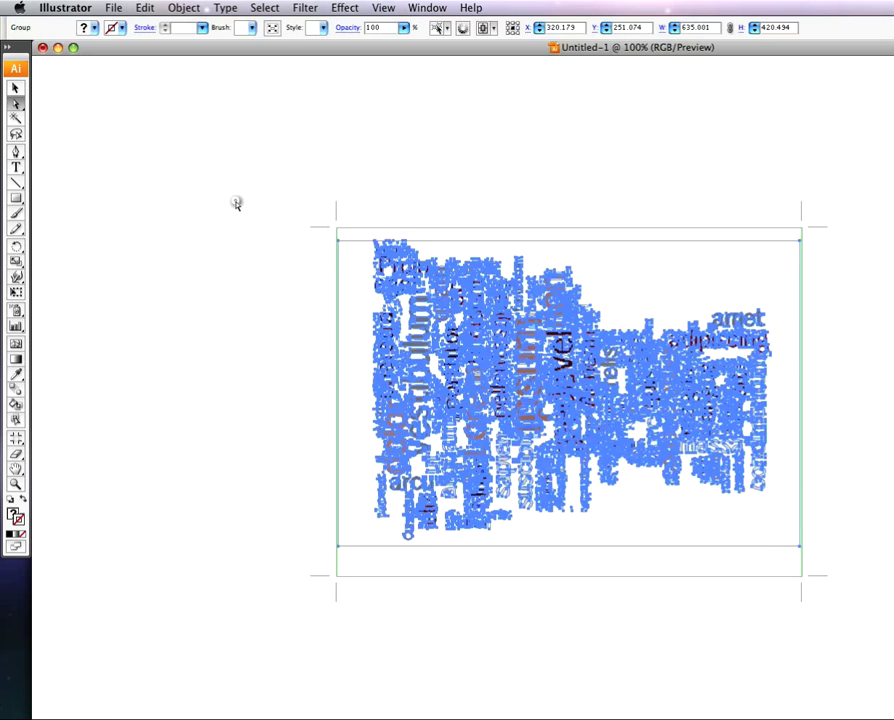
- Delete the white background shape behind the words and pick a leftover white fragment near the word Proin
click(346, 252)
click(405, 303)
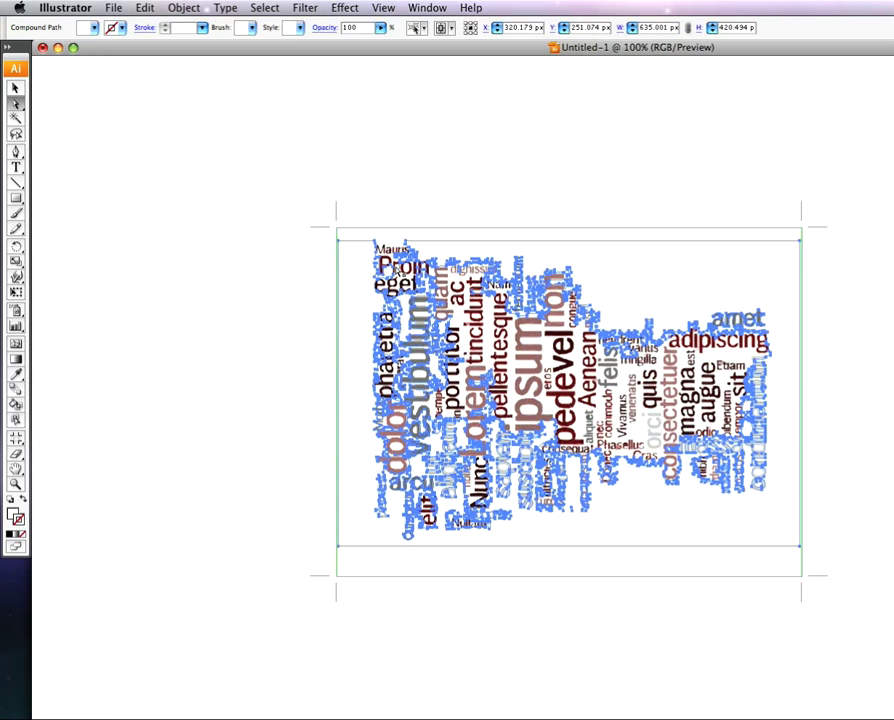
click(401, 285)
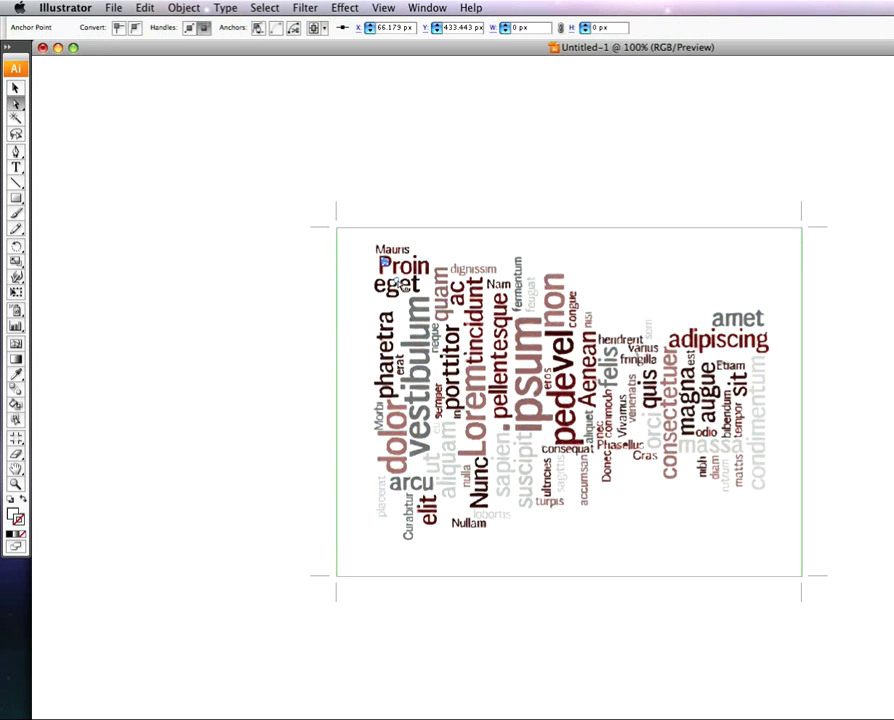
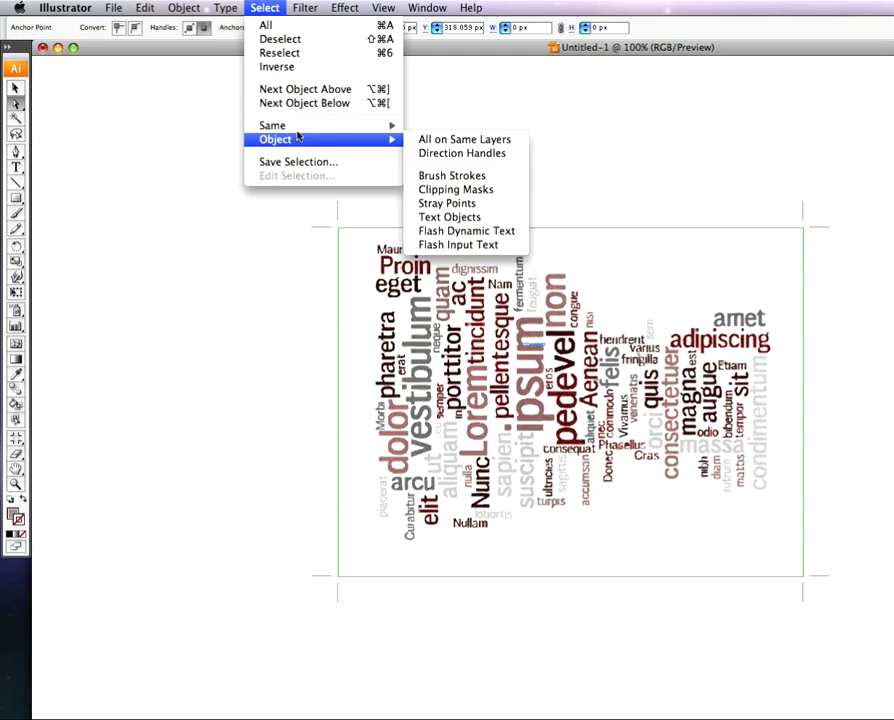
- Select shapes matching the ipsum fragment's fill color, clear that selection, and delete single white pieces around pharetra and dolor
mouse_move(307, 126)
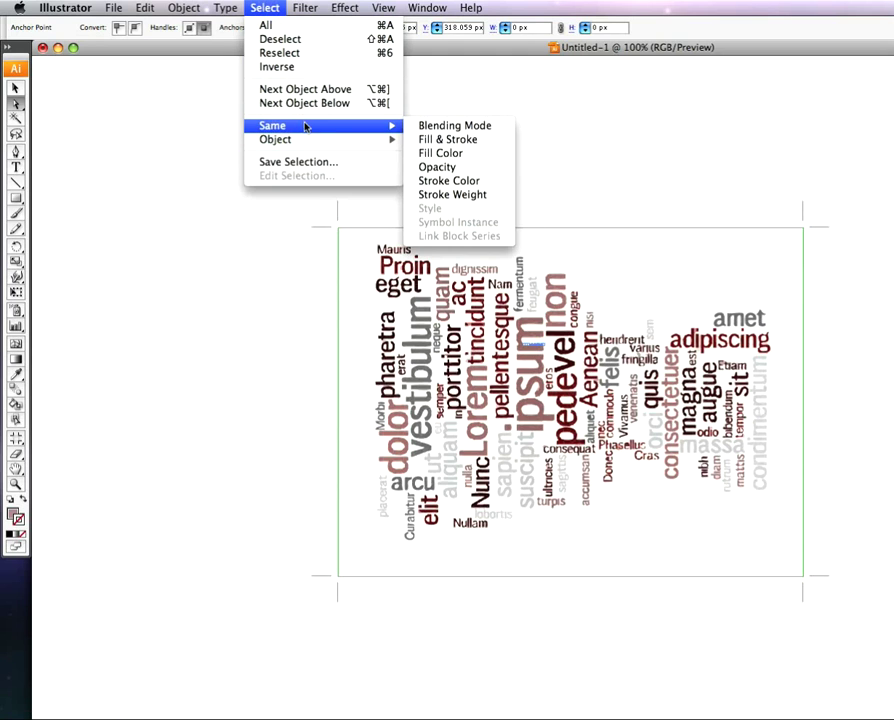
click(438, 153)
click(485, 202)
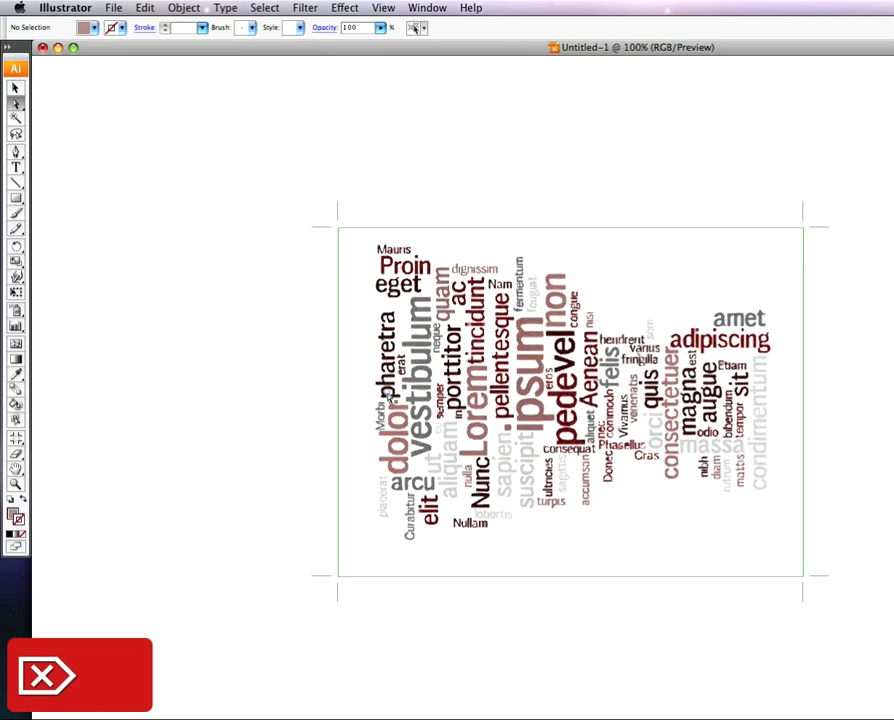
click(384, 394)
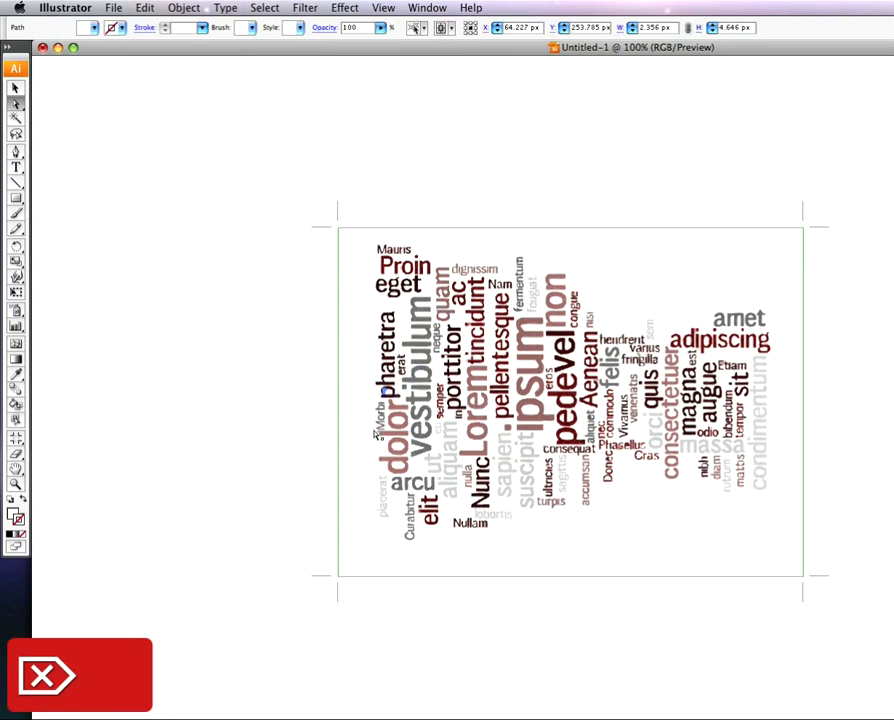
click(395, 428)
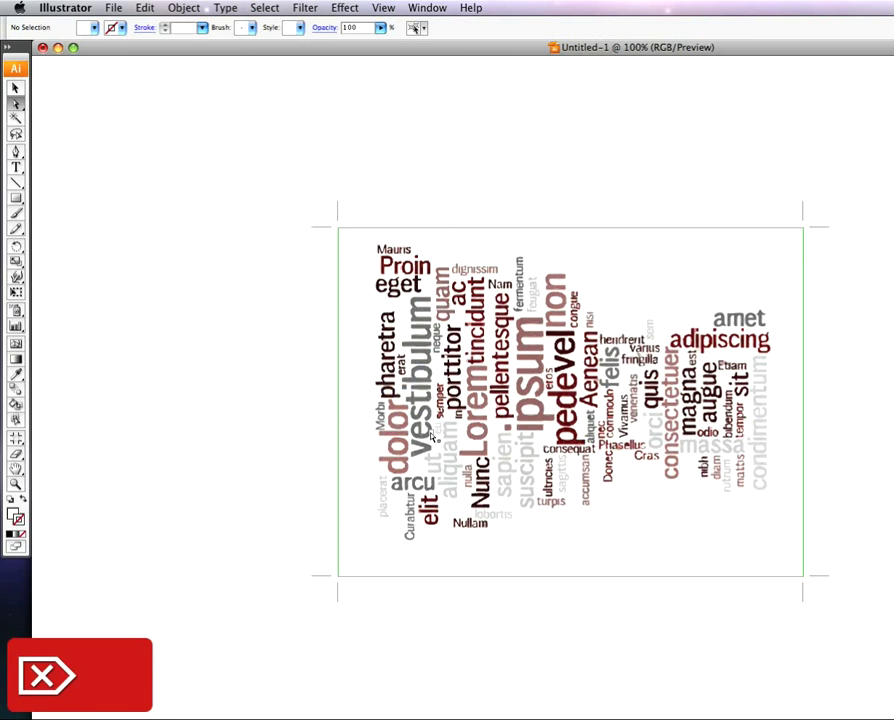
- Select every shape with the same white fill as the letter counter in the word non and delete them all
click(421, 434)
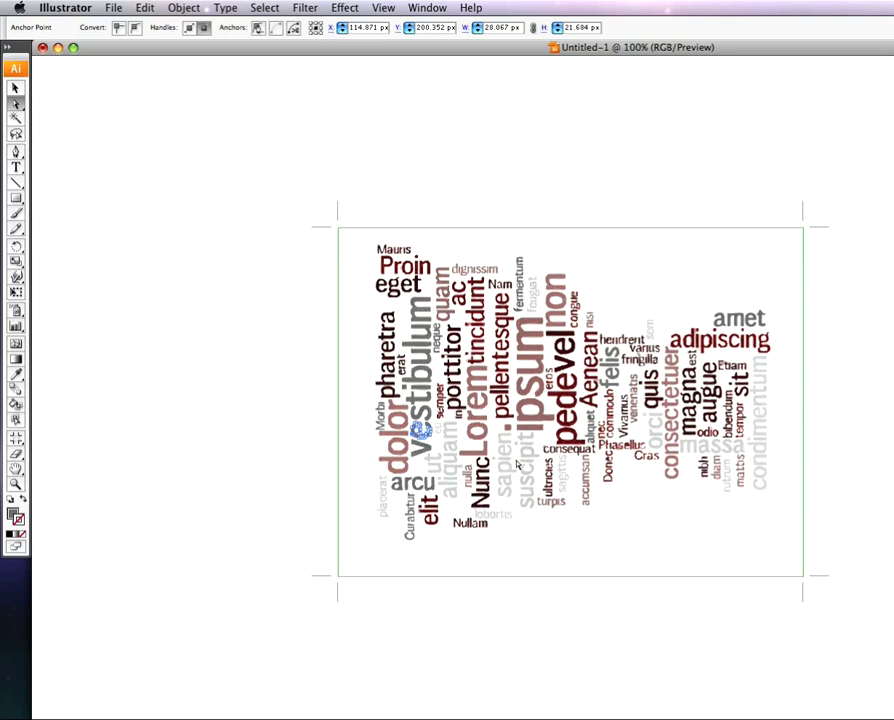
click(417, 333)
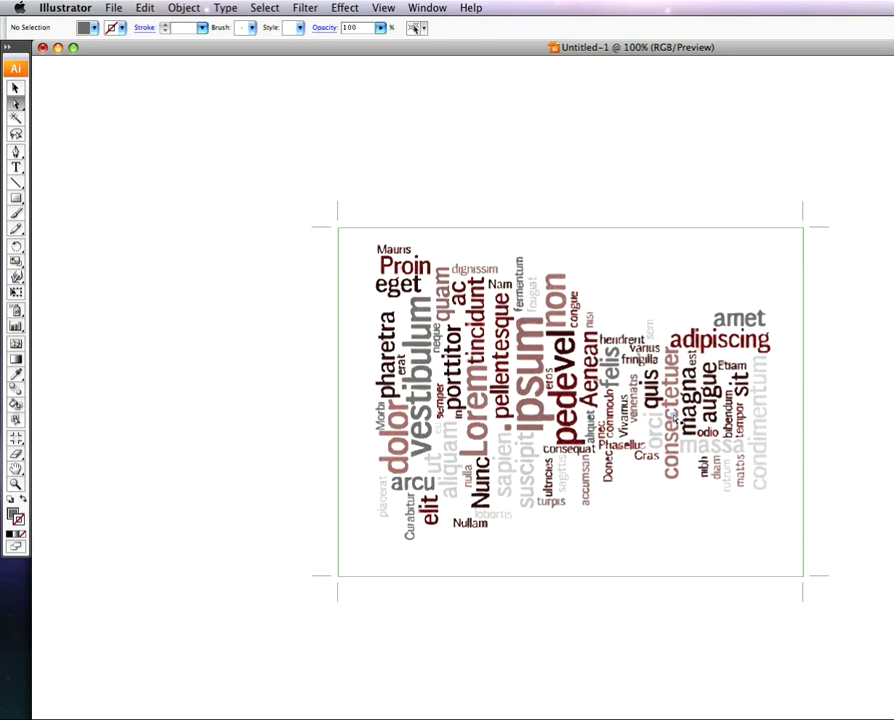
click(670, 413)
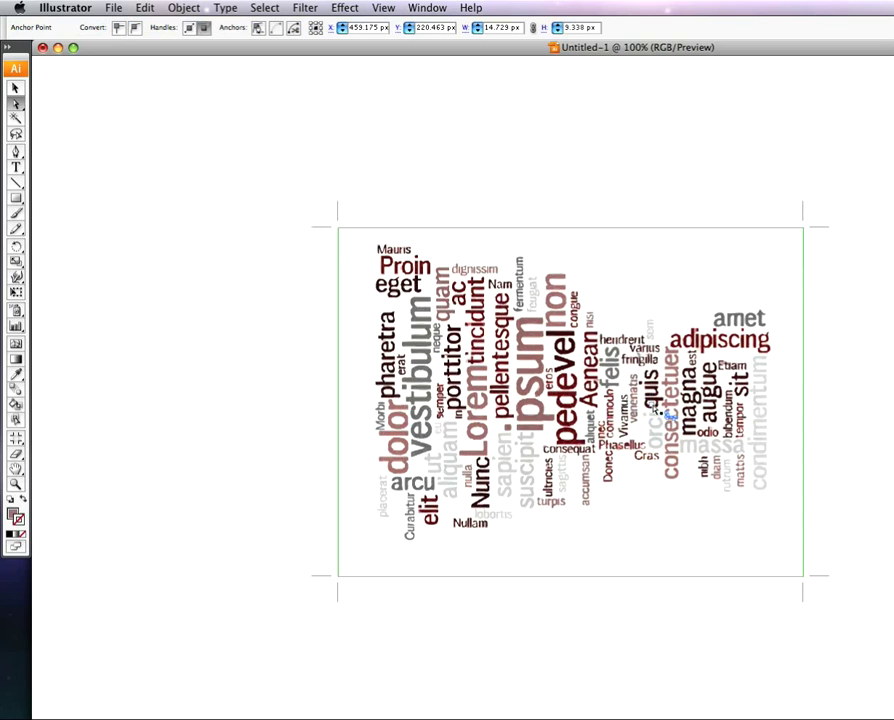
click(650, 403)
click(556, 300)
click(270, 9)
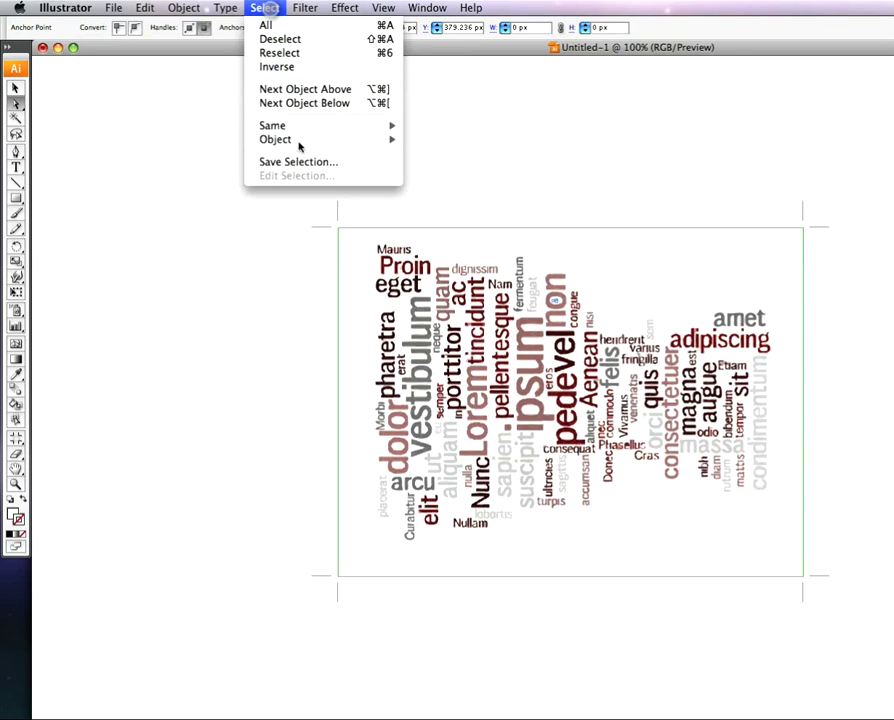
mouse_move(314, 128)
click(441, 154)
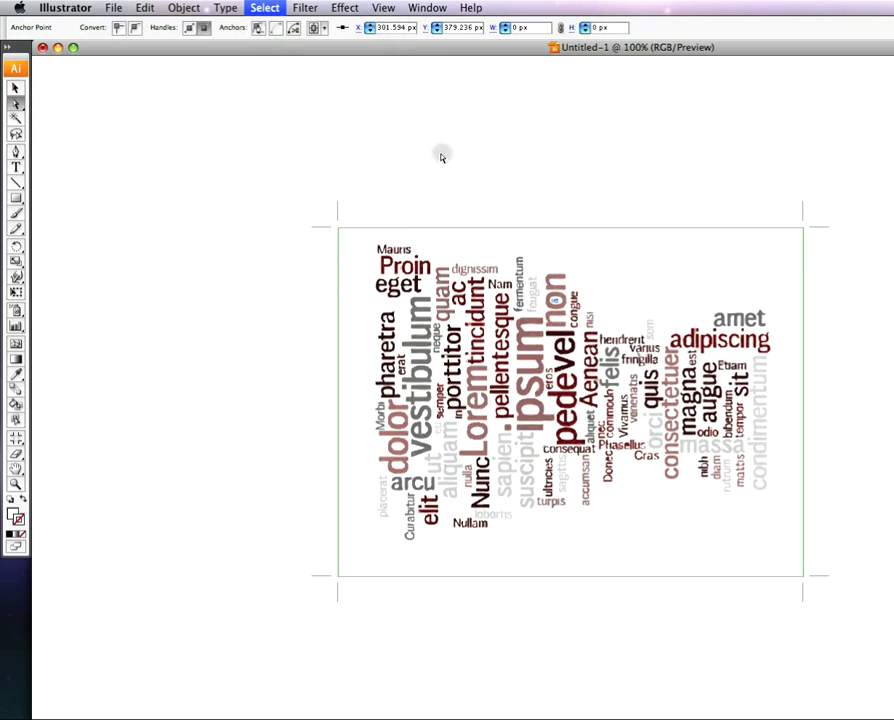
key(BackSpace)
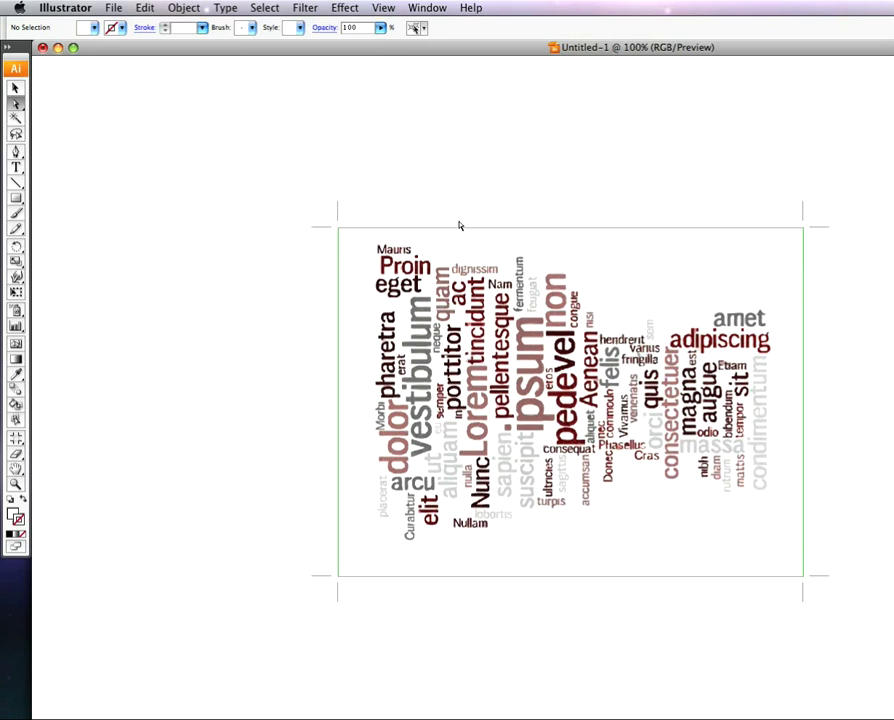
- Copy the entire vector word cloud and paste it into the Photoshop poster as a Smart Object
key(super+a)
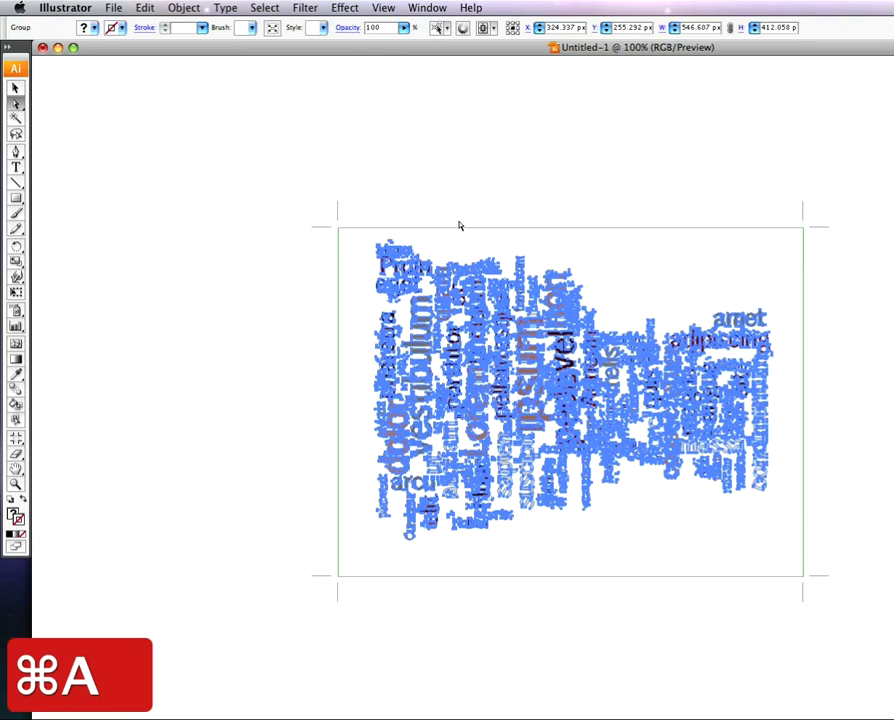
key(super+c)
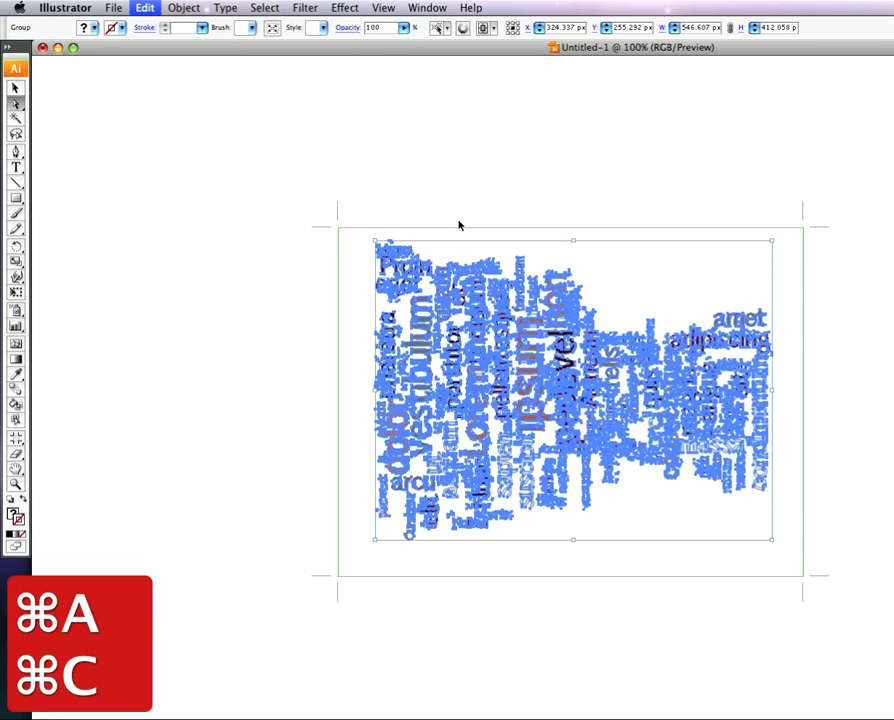
key(super+Tab)
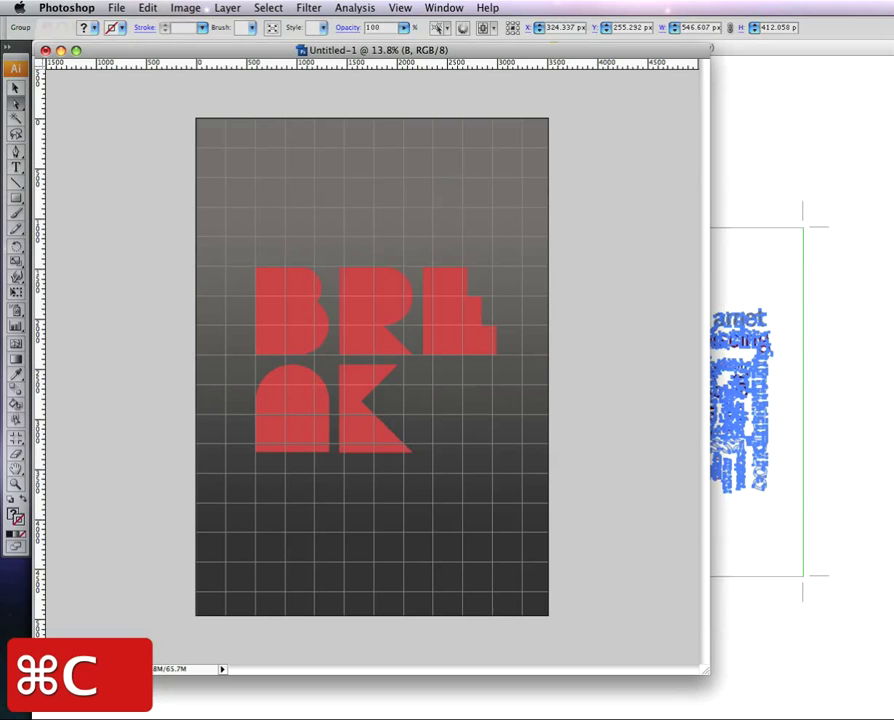
key(super+v)
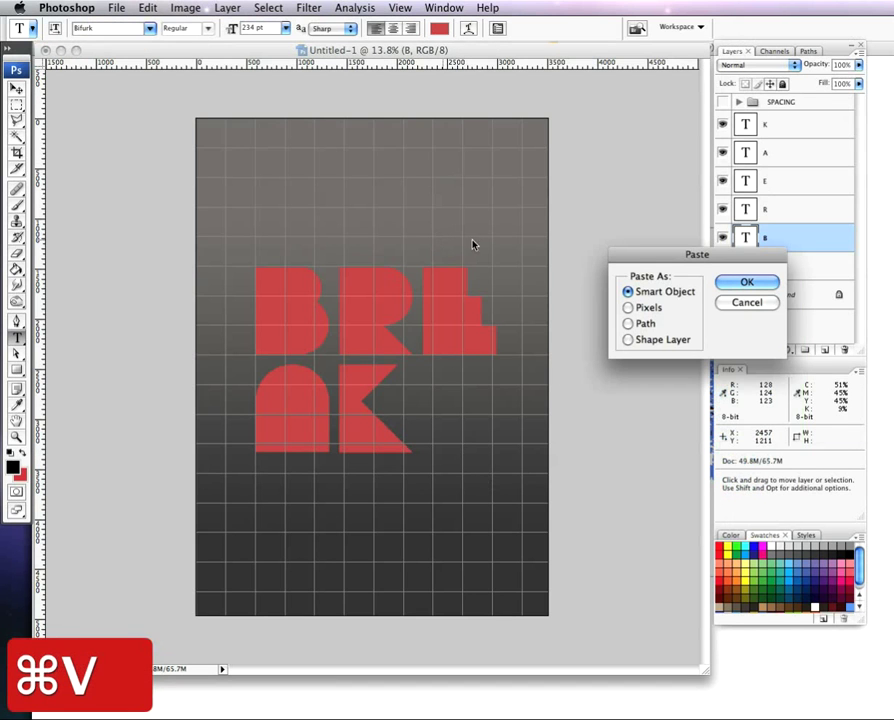
drag(700, 256, 442, 263)
click(522, 296)
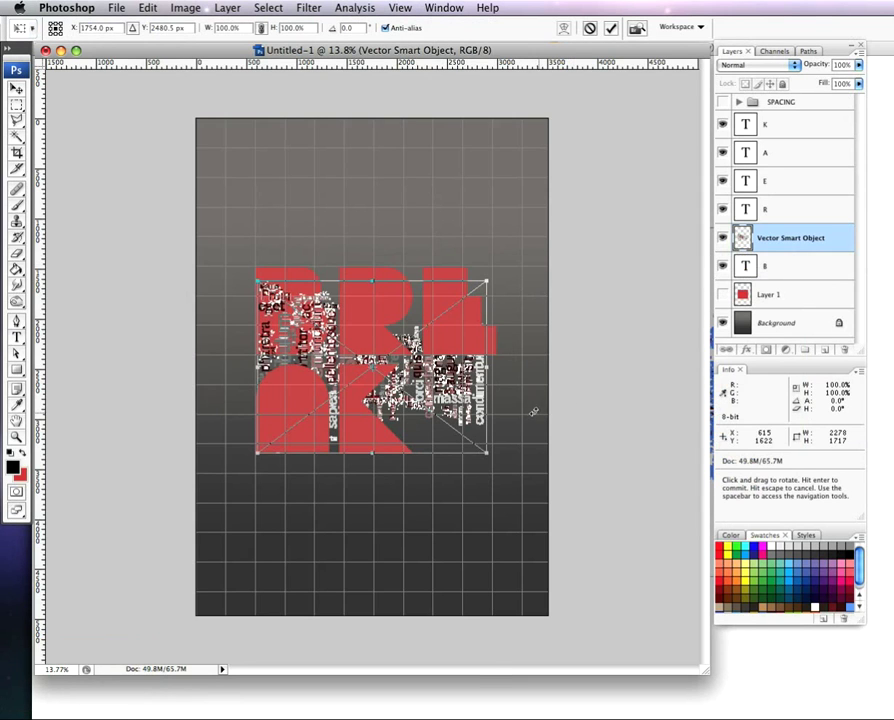
- Scale the pasted word cloud proportionally to about 152.7% so that it covers the red letters
drag(484, 453, 606, 543)
drag(256, 277, 219, 231)
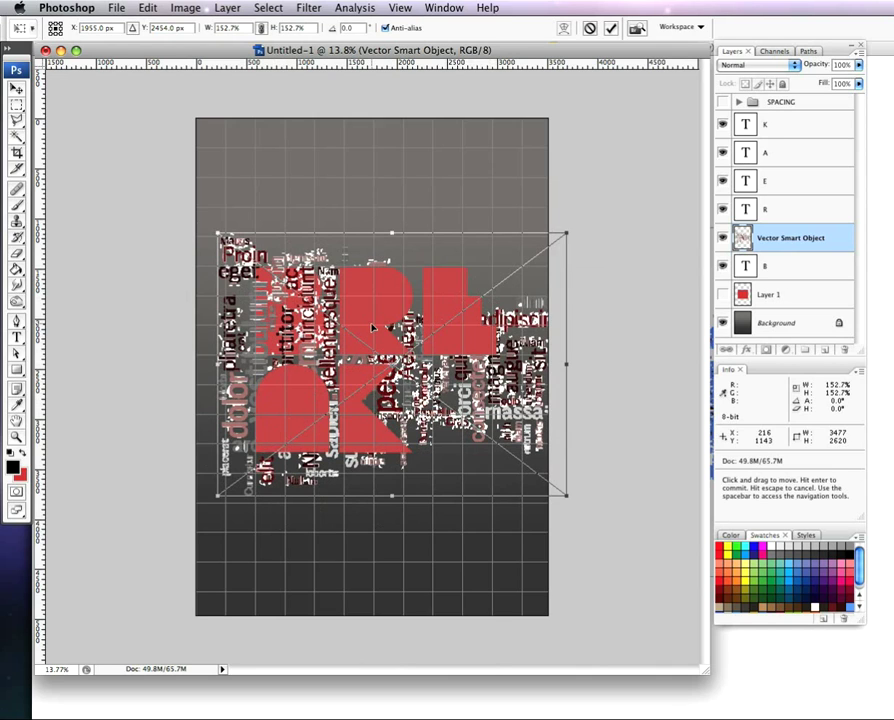
key(Return)
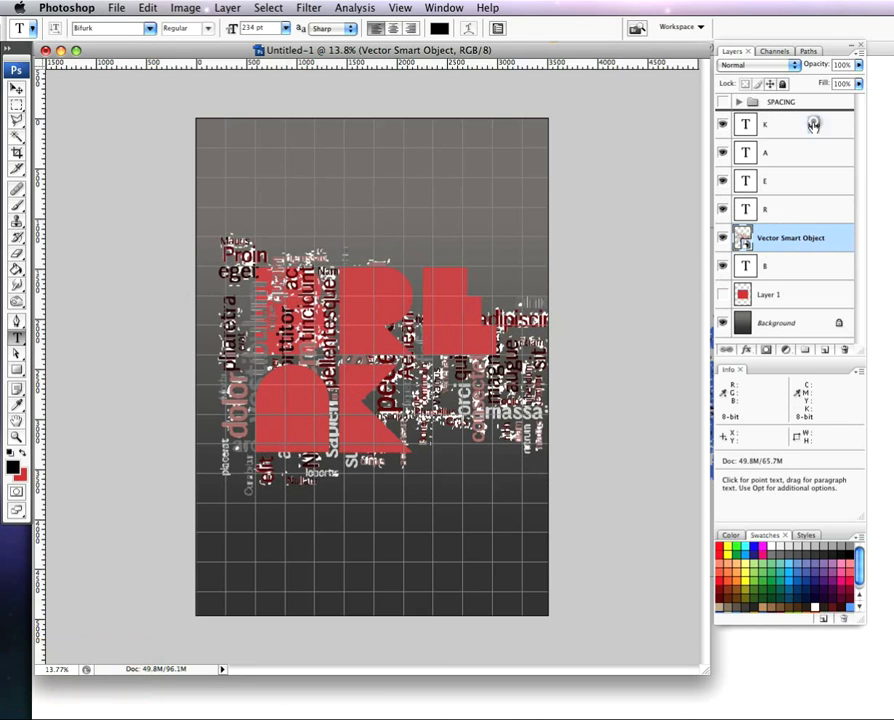
- Move the word cloud layer directly above the K layer and clip it to the letter K
drag(813, 123, 812, 113)
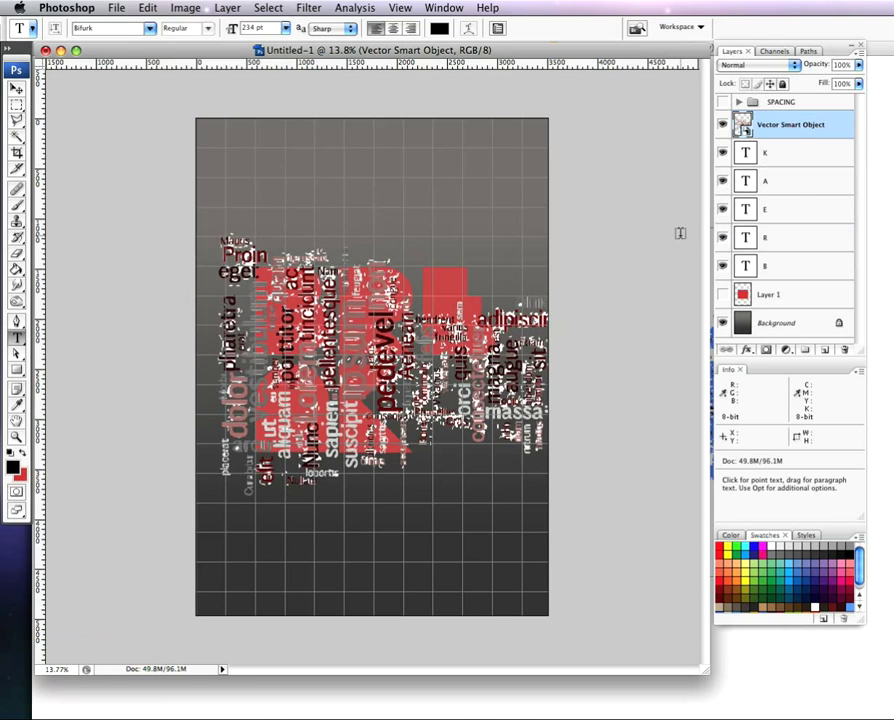
alt+click(820, 140)
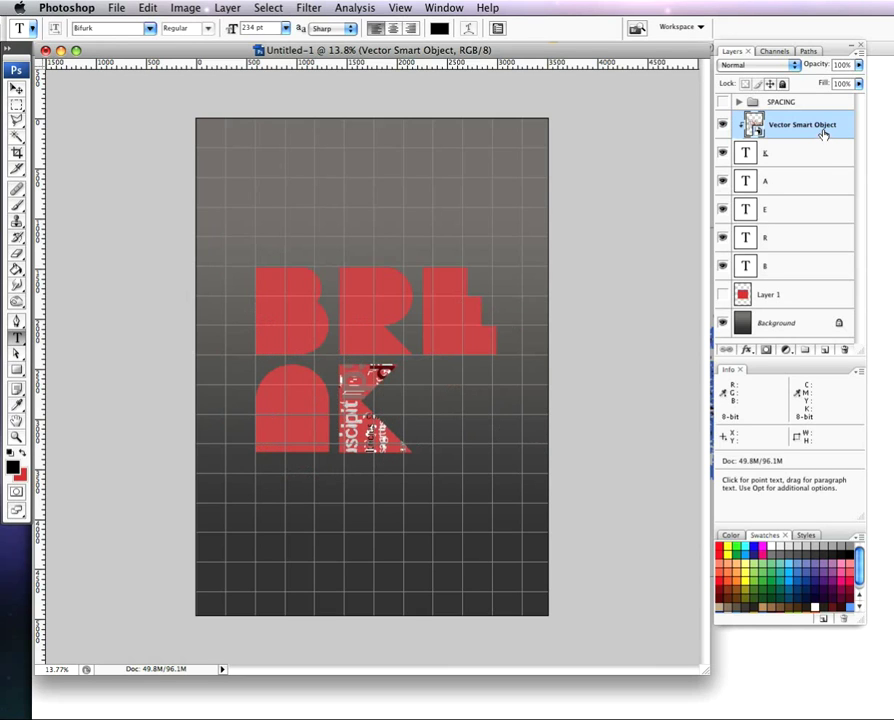
- Duplicate the word cloud Smart Object and place the copy directly above the A layer
right_click(826, 133)
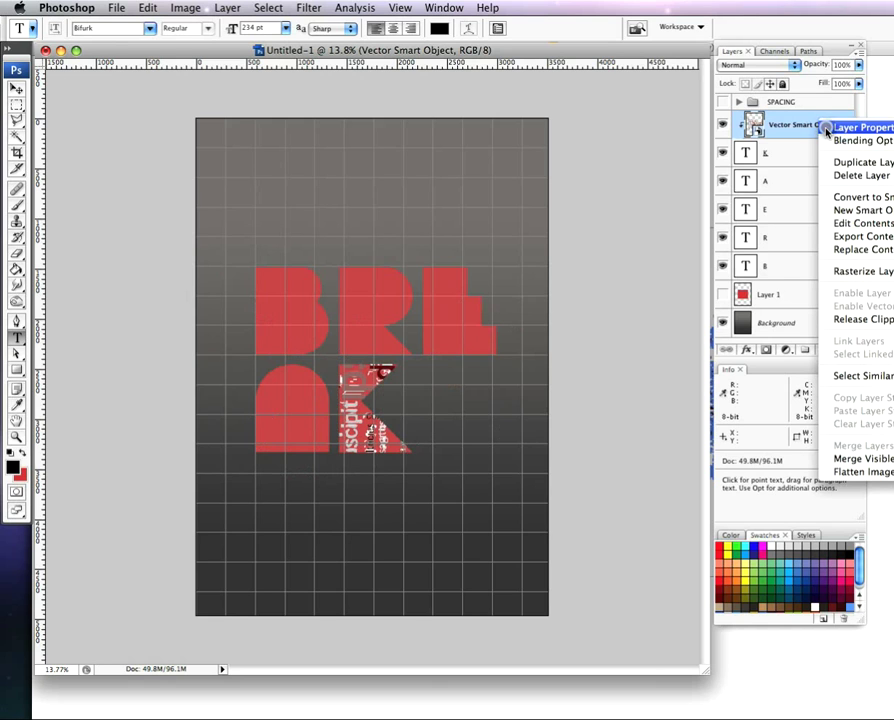
click(834, 162)
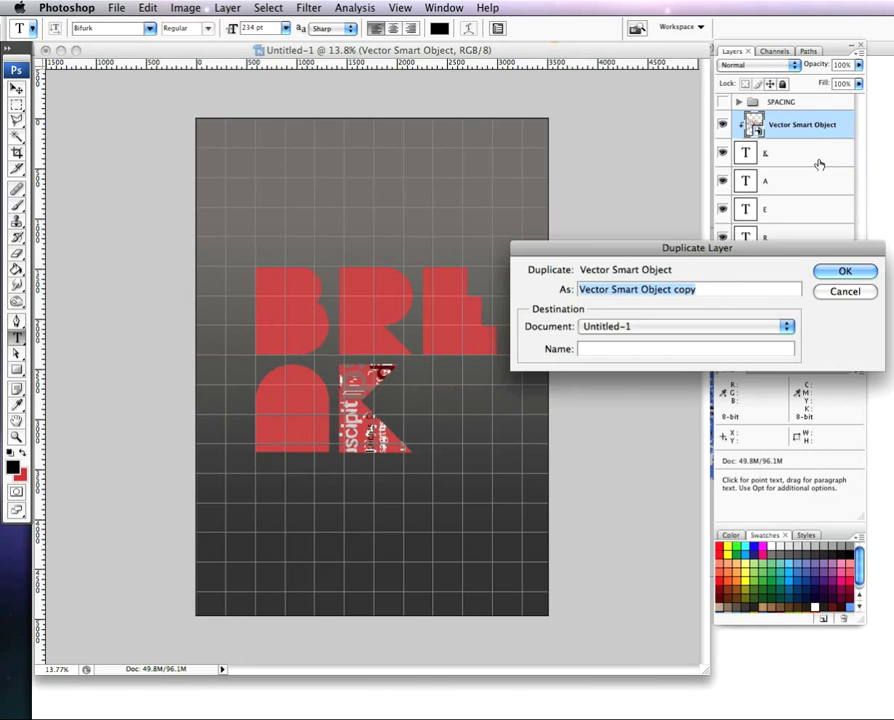
click(846, 271)
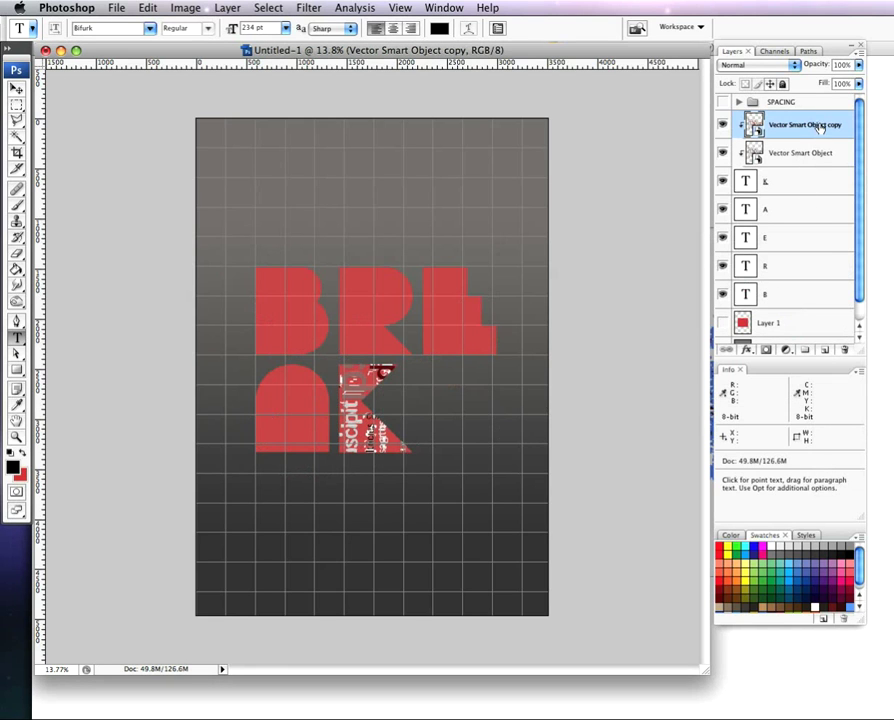
drag(820, 120, 811, 202)
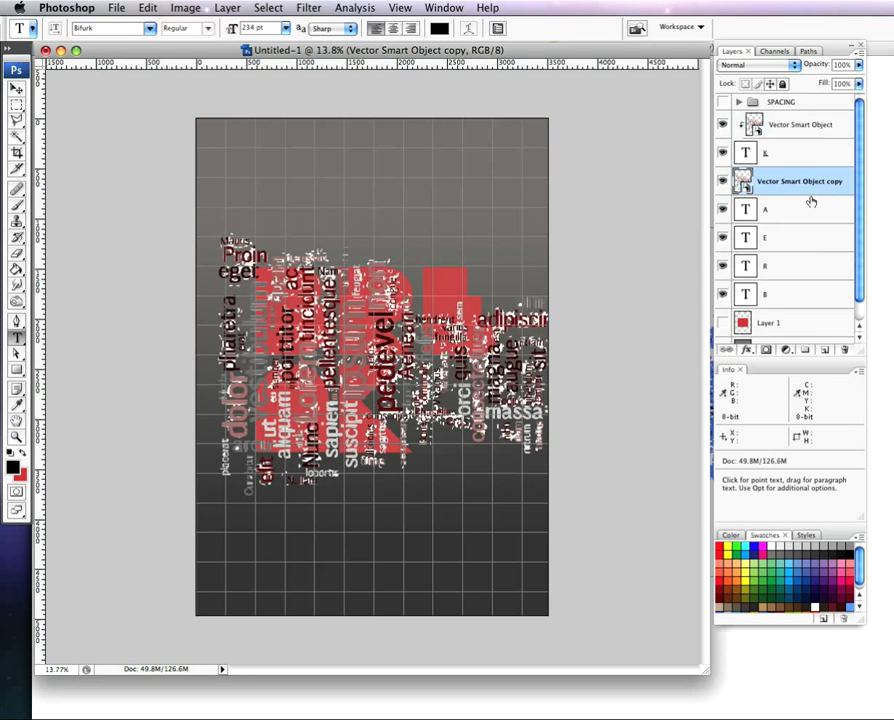
- Clip the word cloud copy to the letter A, and clip another duplicate of it to the letter E
alt+click(811, 197)
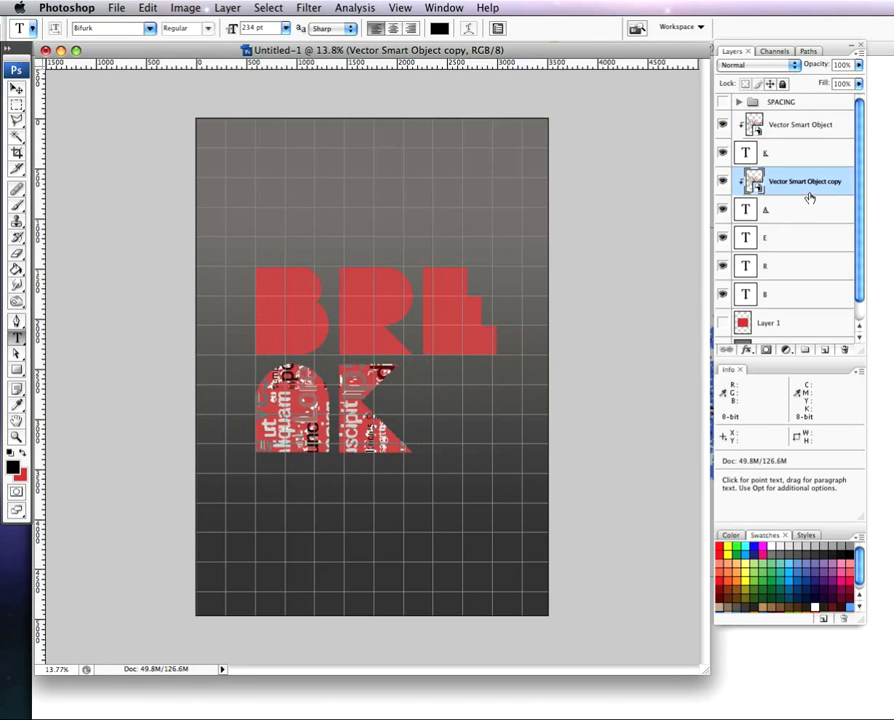
right_click(810, 187)
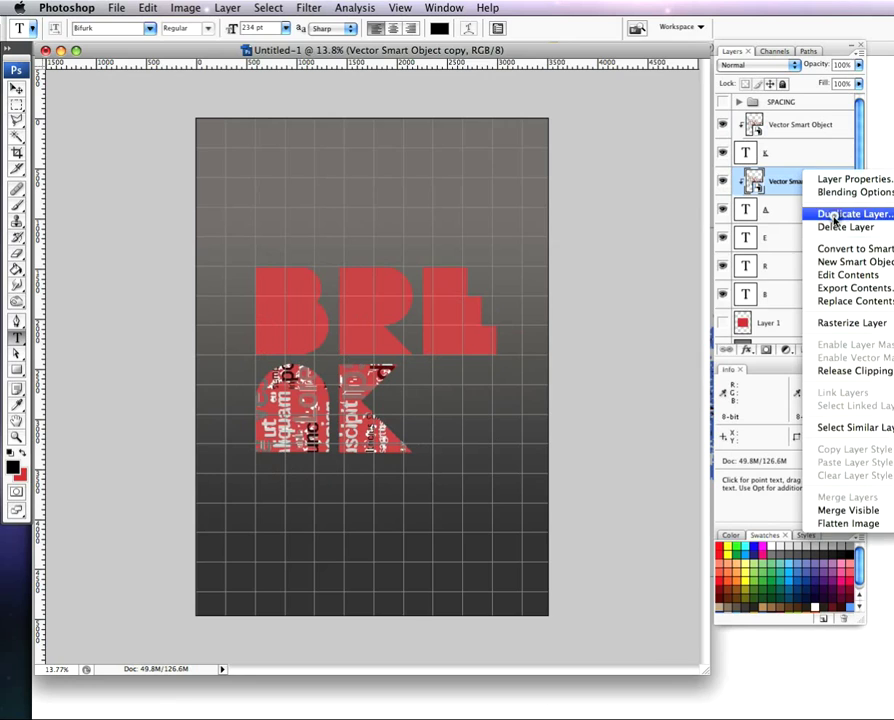
click(834, 214)
key(Return)
drag(829, 197, 826, 248)
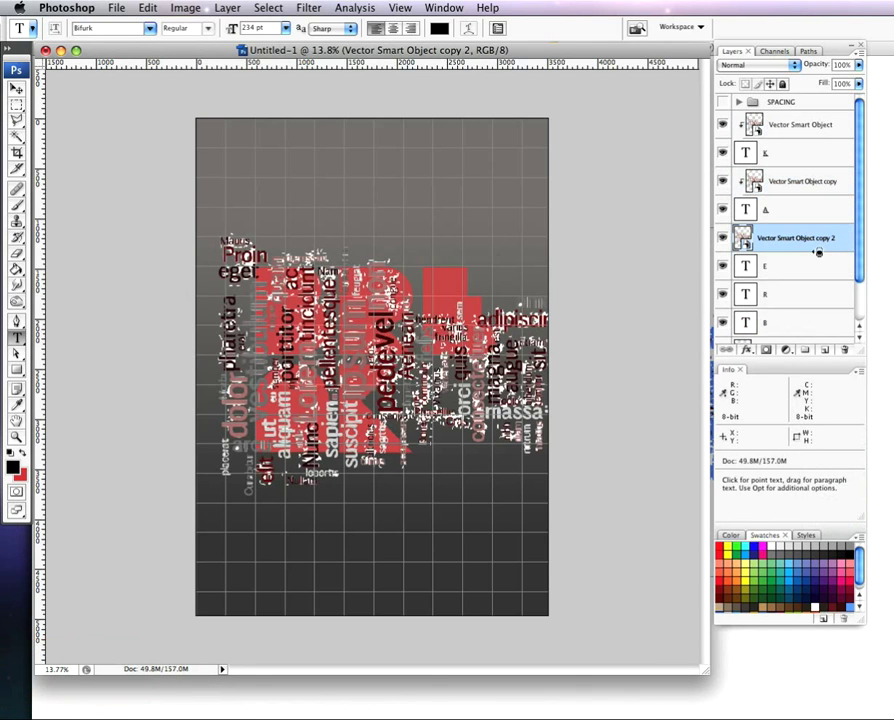
alt+click(818, 253)
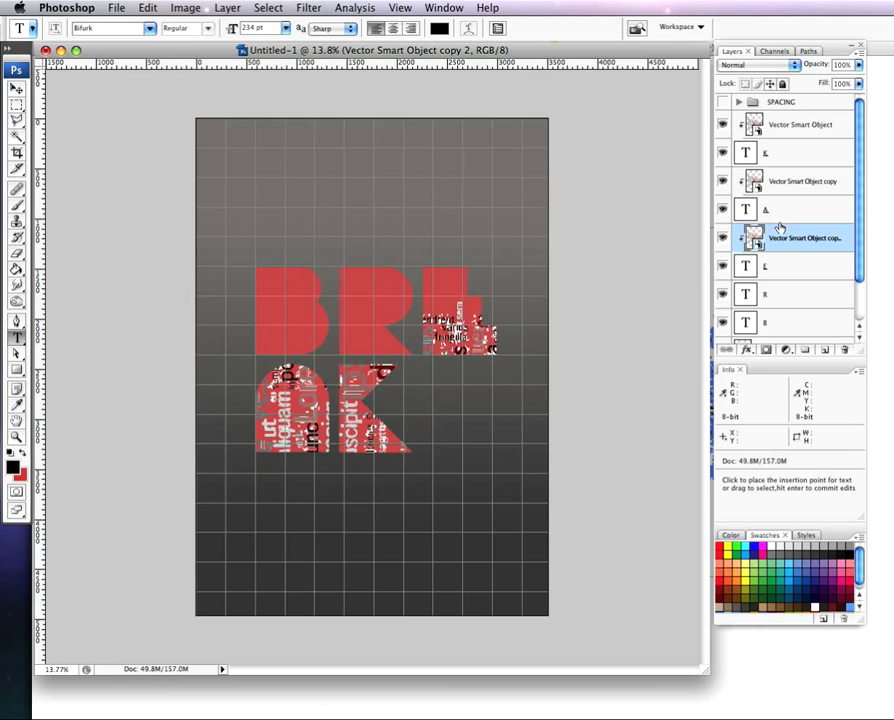
- Duplicate the E's word cloud, place the copy directly above the R layer and clip it to the R
right_click(825, 243)
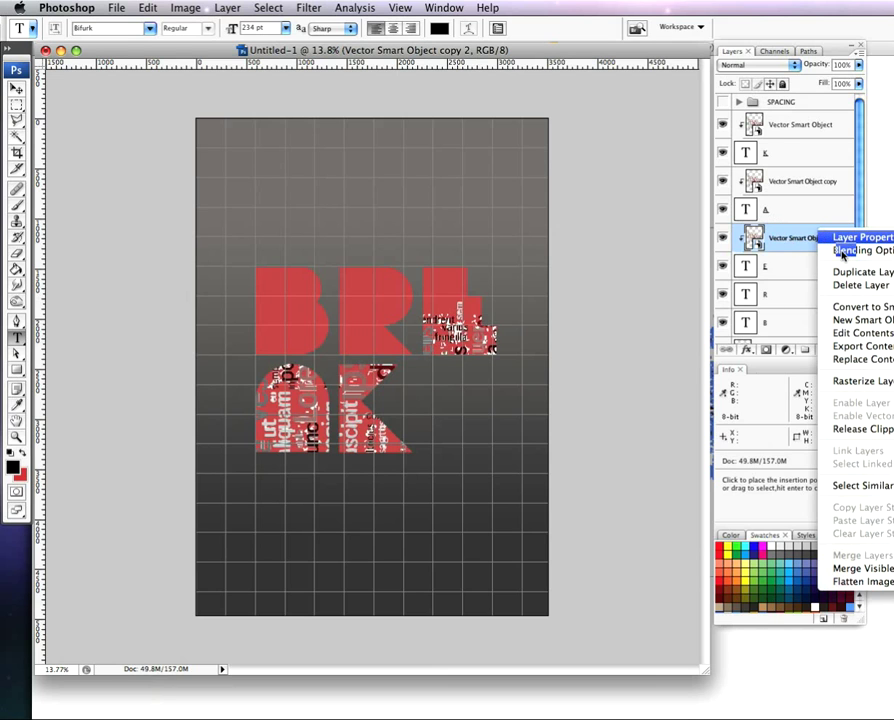
click(790, 268)
click(846, 270)
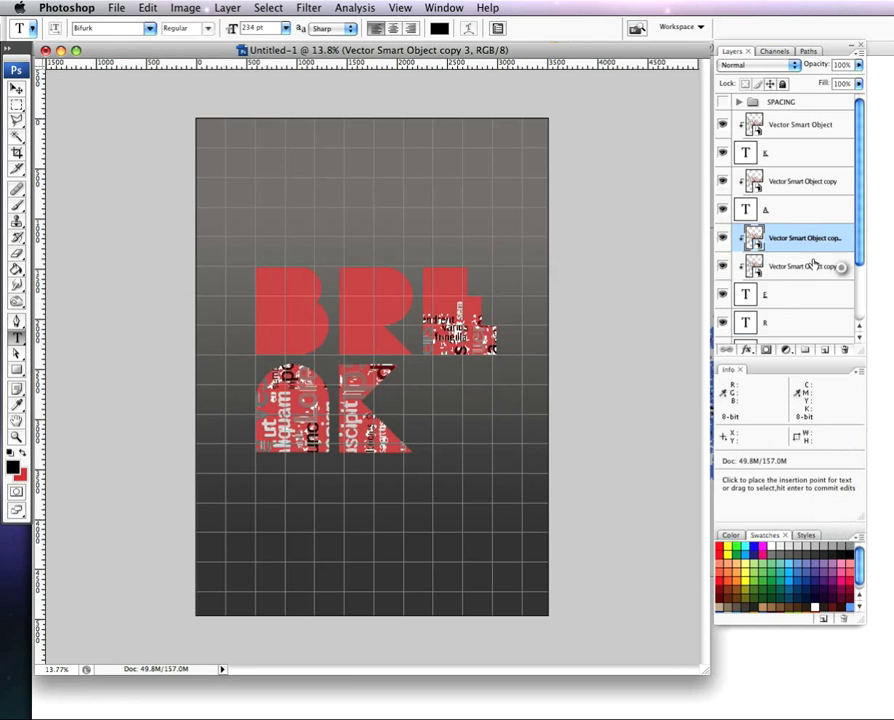
drag(838, 251, 832, 302)
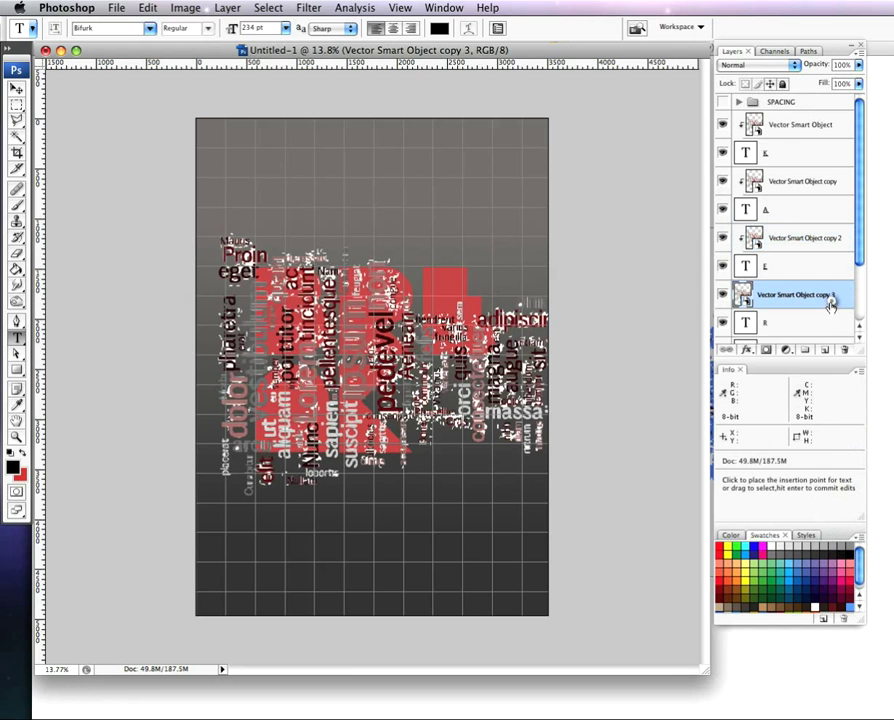
alt+click(815, 309)
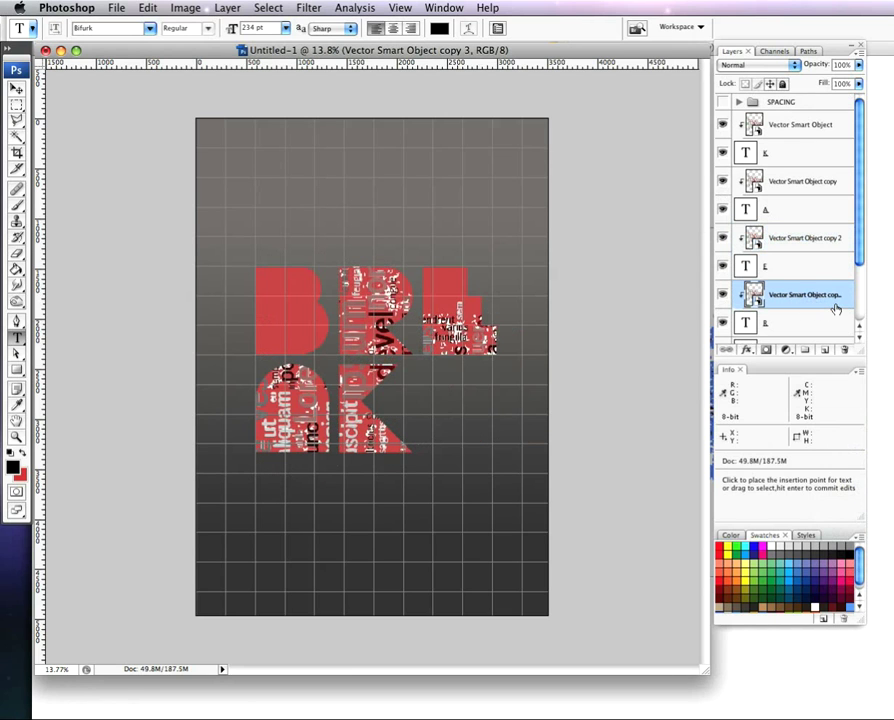
- Duplicate the R's word cloud, place the copy directly above the B layer and clip it to the B
right_click(835, 306)
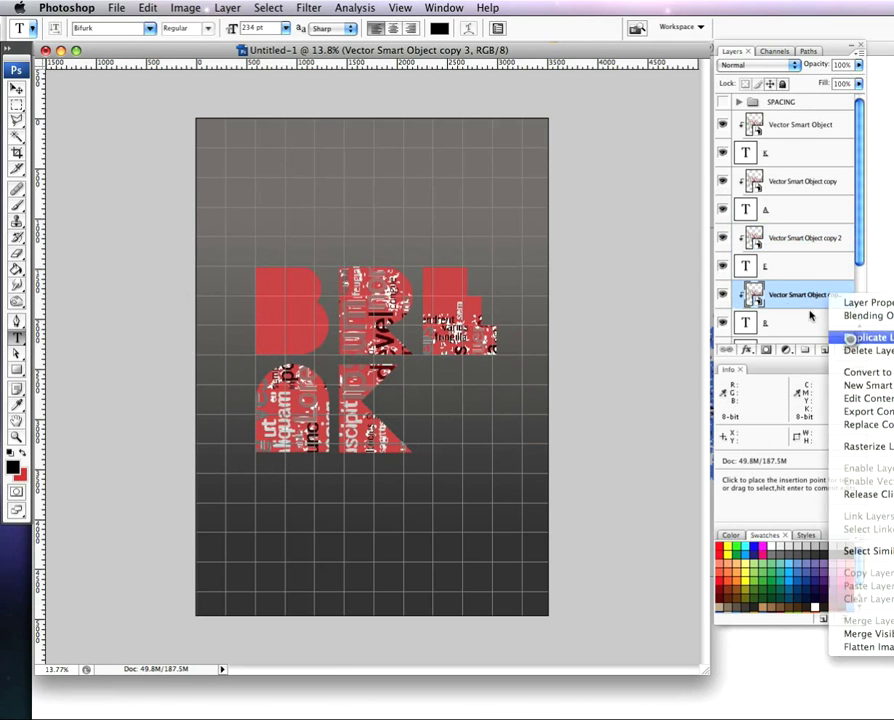
click(850, 338)
click(848, 272)
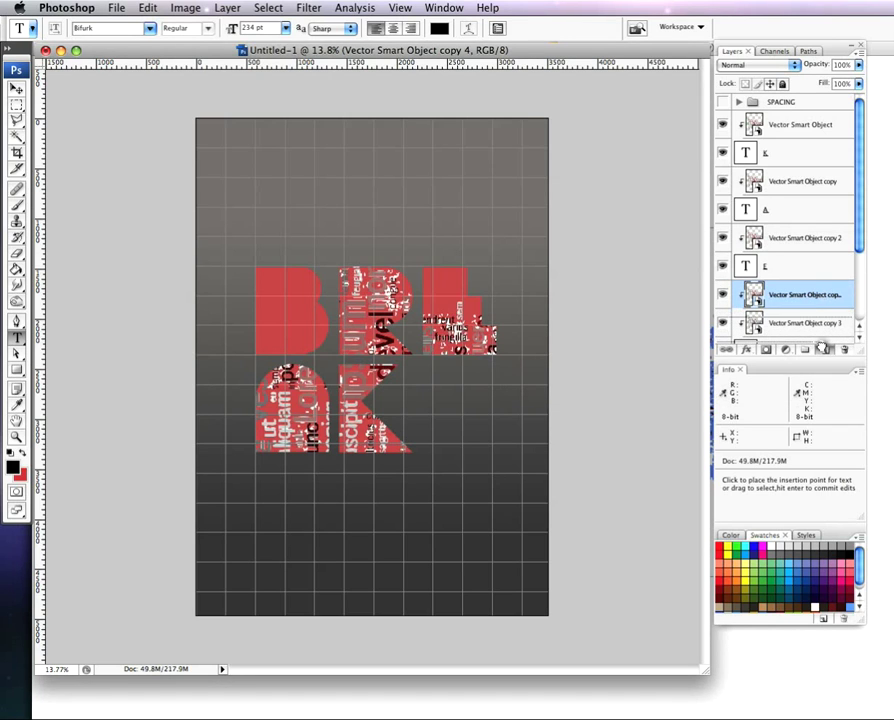
key(super+bracketleft)
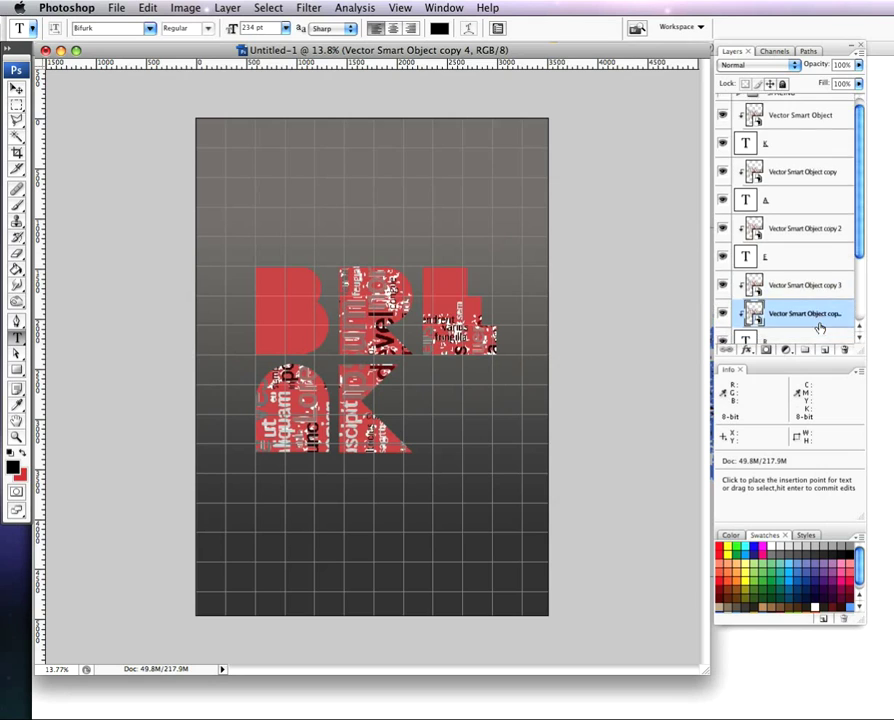
scroll(820, 328, down, 4)
drag(840, 228, 828, 264)
alt+click(820, 259)
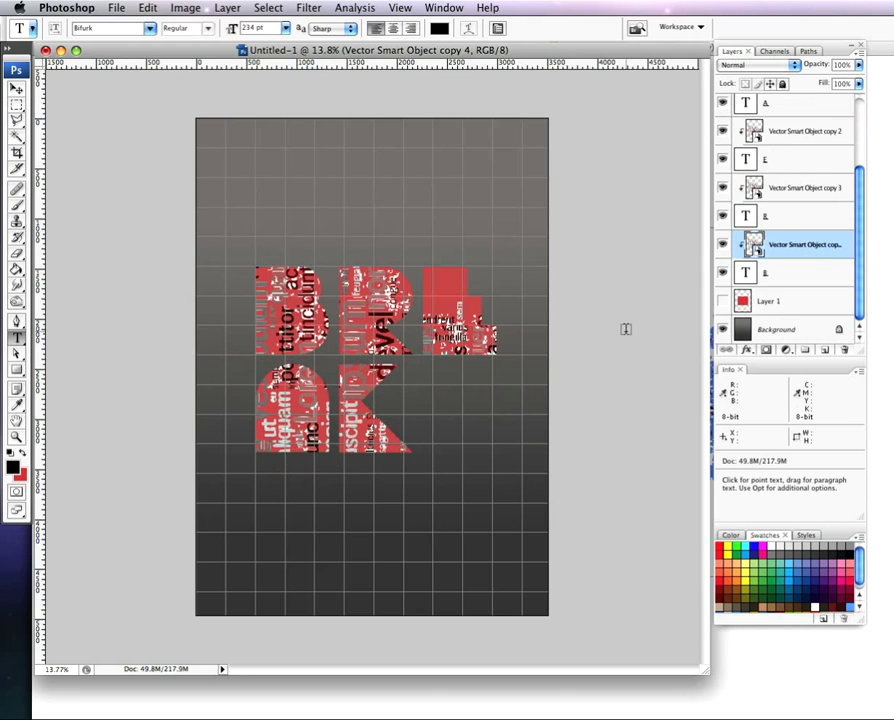
- Duplicate the word cloud clipped to the K and release the copy from the clipping mask
scroll(796, 250, up, 4)
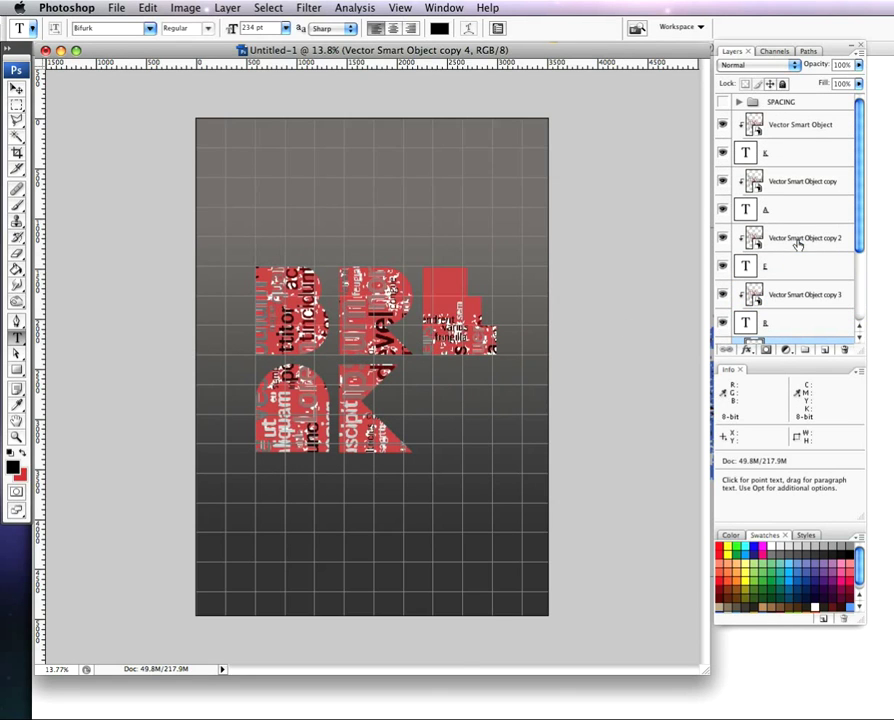
click(818, 136)
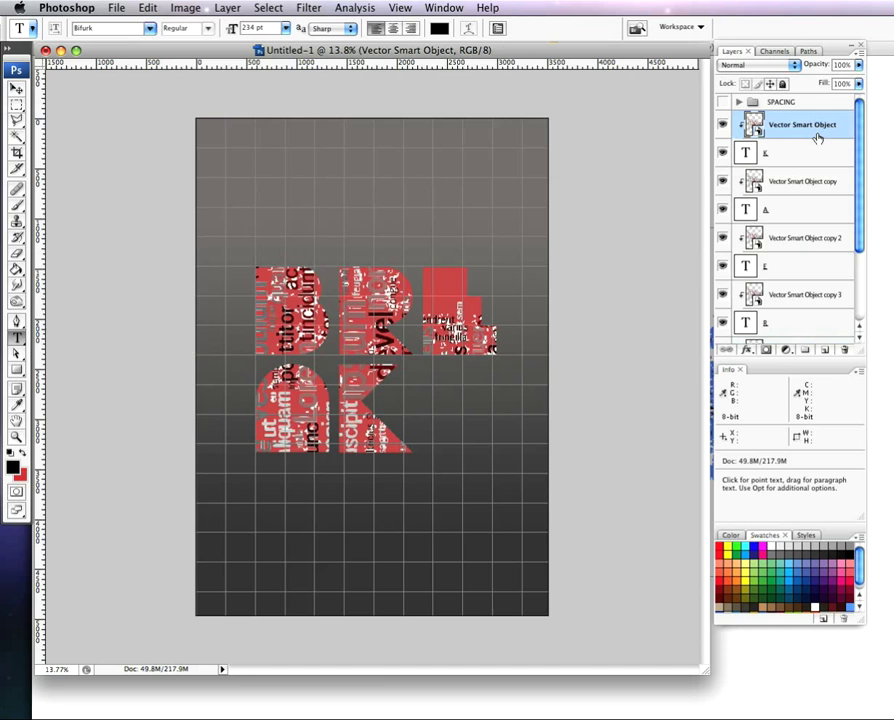
right_click(770, 126)
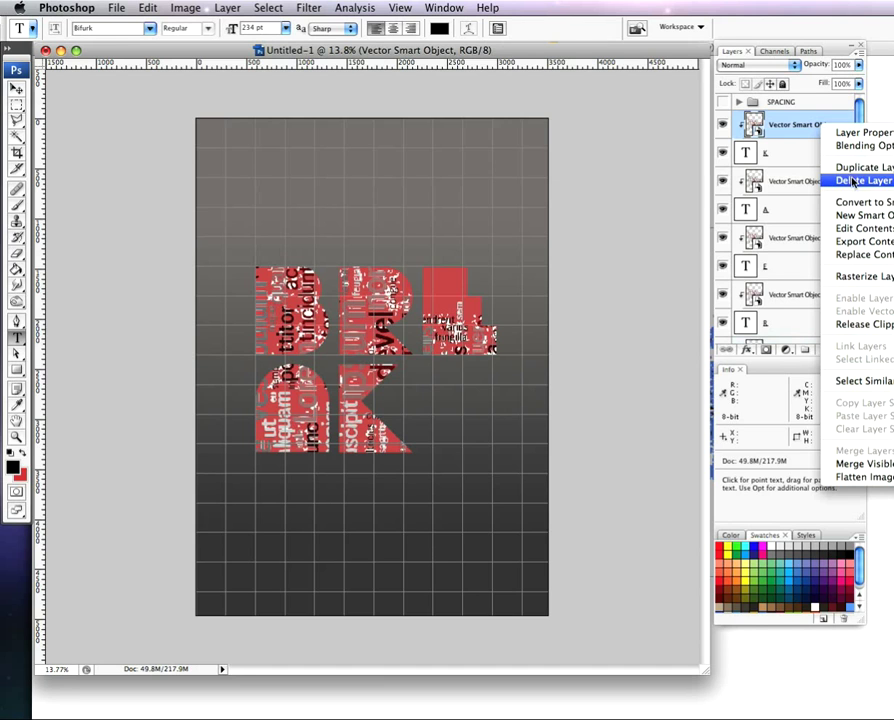
click(800, 168)
click(845, 271)
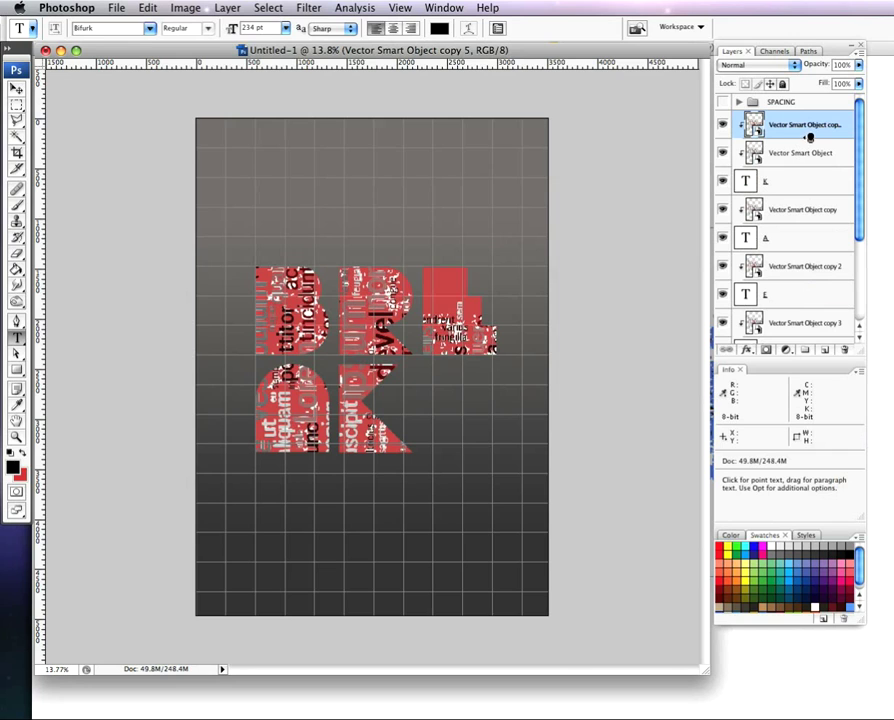
alt+click(807, 138)
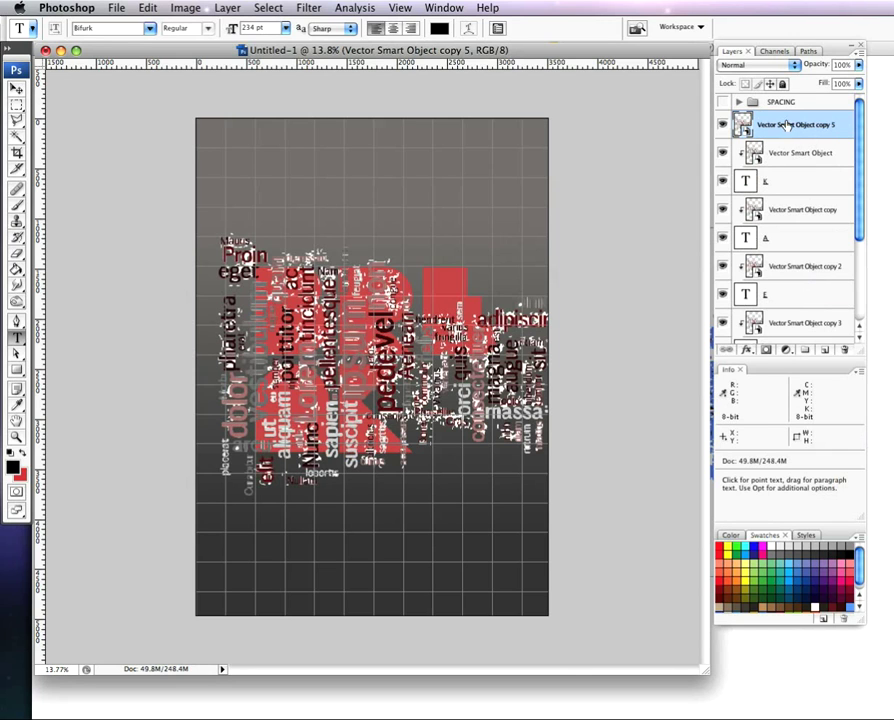
- Move the unclipped word cloud copy up to the poster's upper-right area, running off its edges above the letters
key(v)
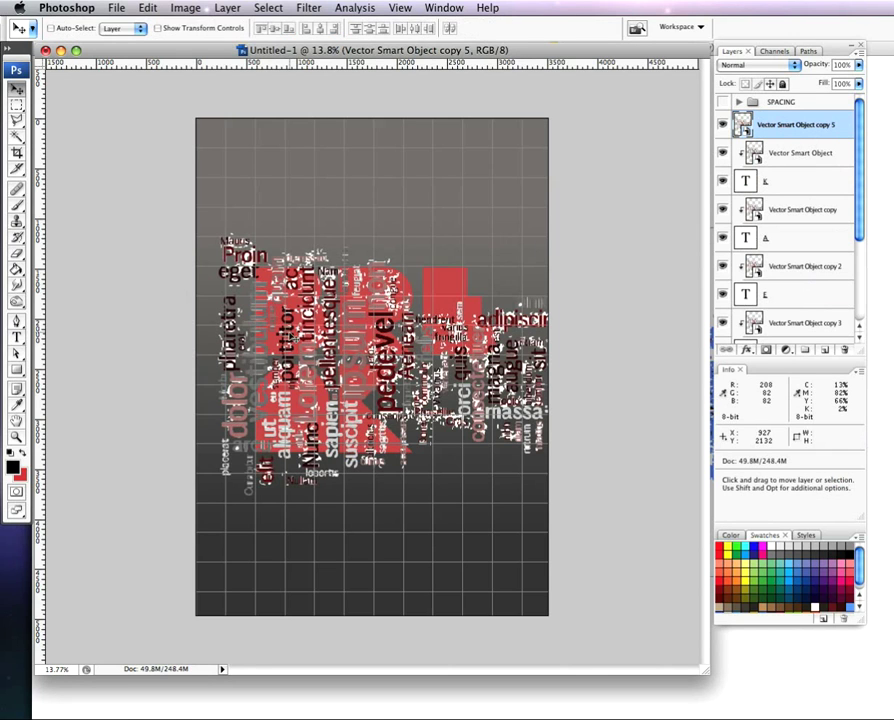
drag(291, 331, 335, 92)
drag(370, 147, 372, 148)
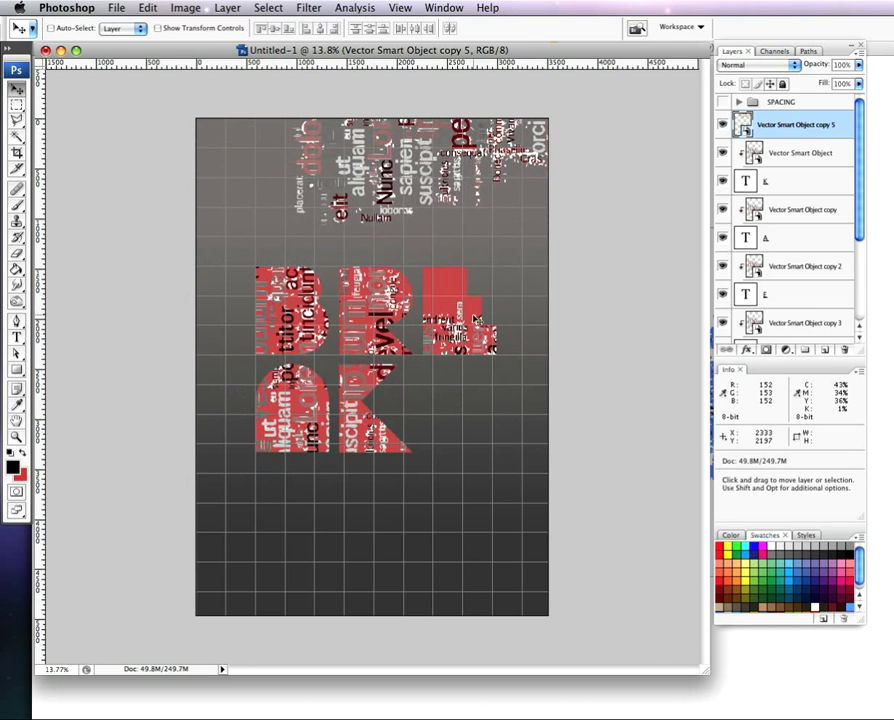
- Place a duplicate of the unclipped word cloud at the poster's lower-left corner, running off the bottom edge
drag(318, 121, 295, 615)
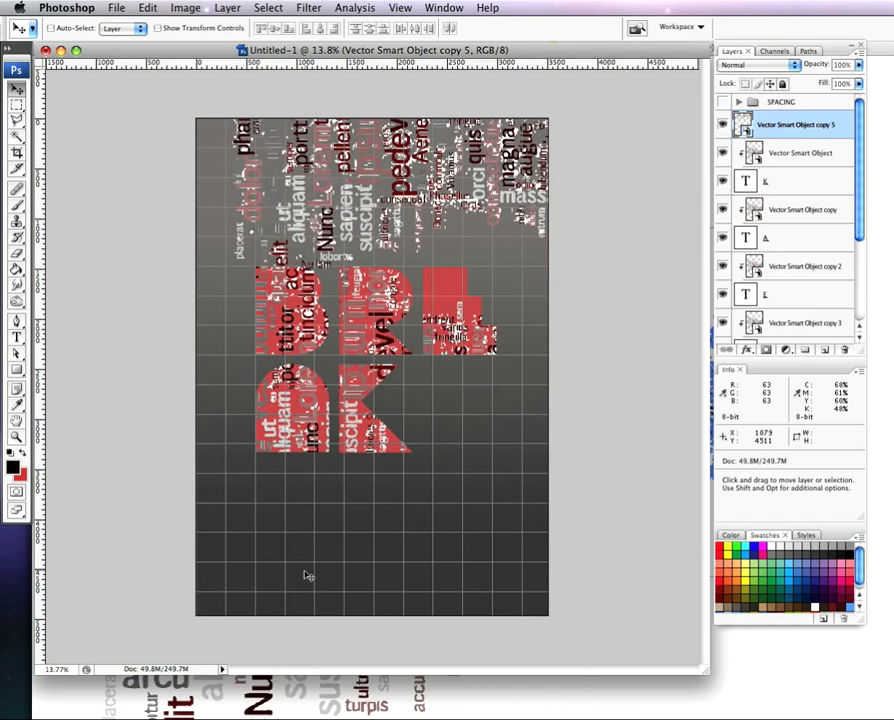
key(super+z)
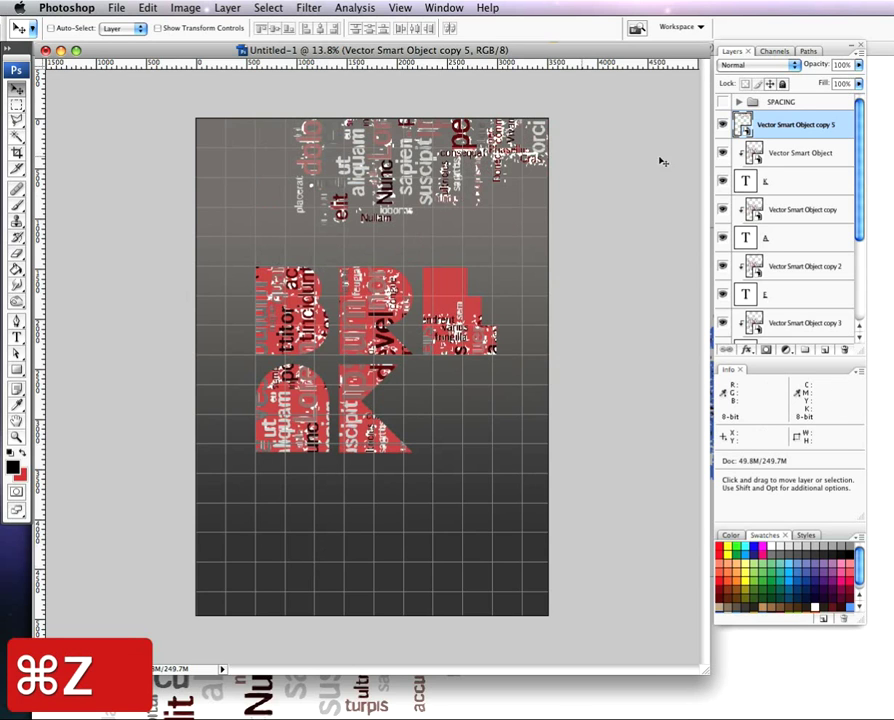
drag(416, 169, 364, 455)
drag(338, 310, 273, 576)
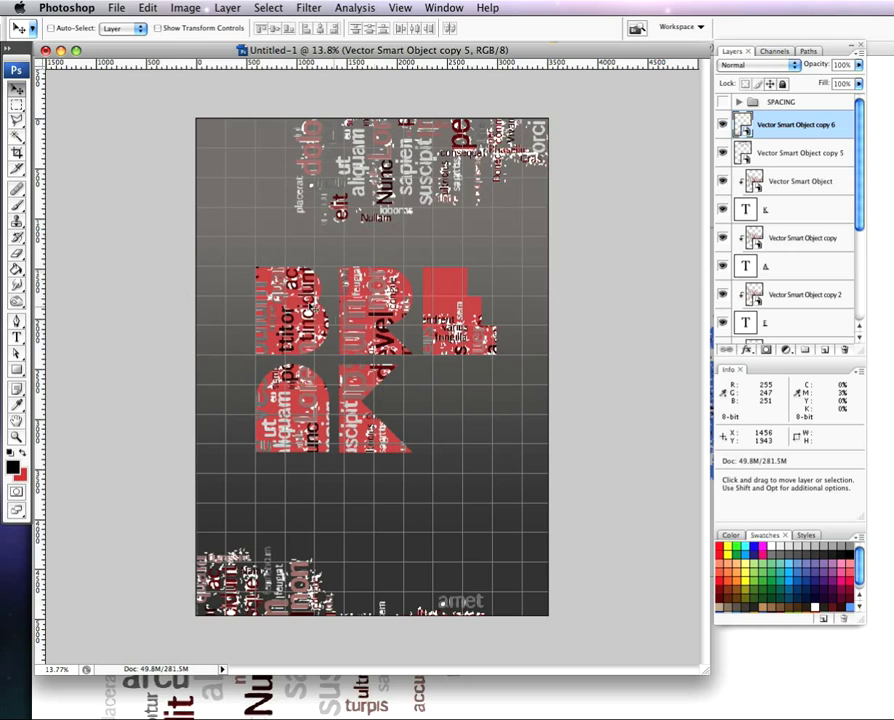
- Reposition the word cloud inside the letter B so that "Lorem" and "semper" fall within the letter
scroll(302, 368, up, 5)
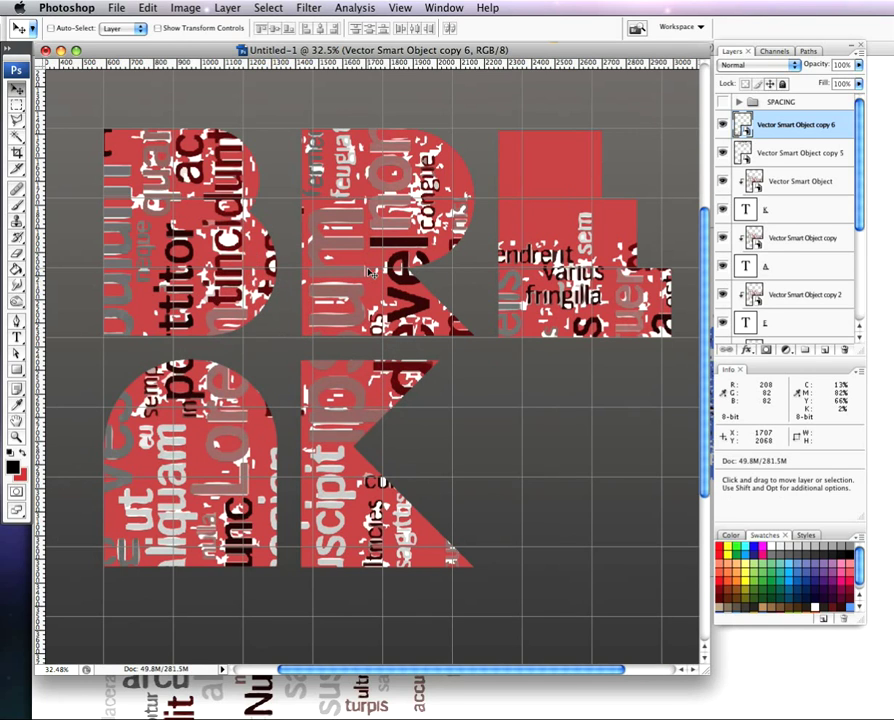
scroll(796, 289, down, 5)
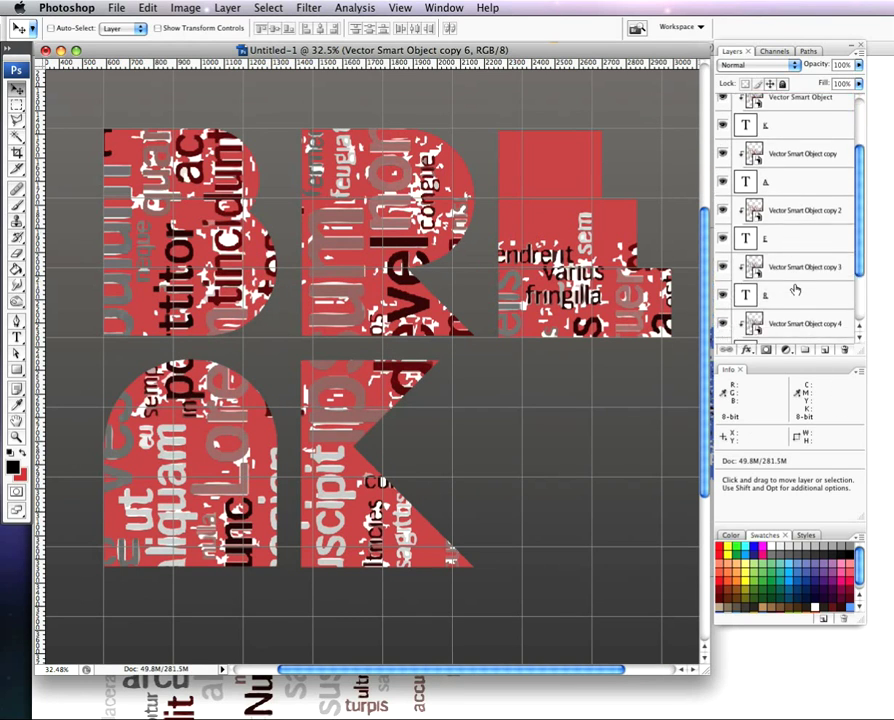
click(795, 232)
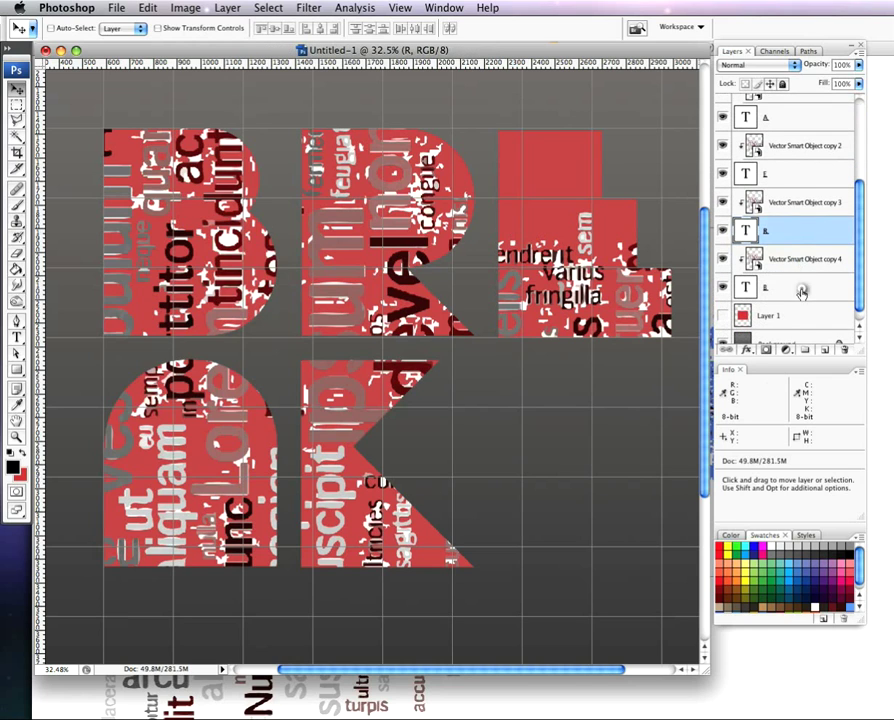
click(762, 262)
drag(233, 240, 257, 163)
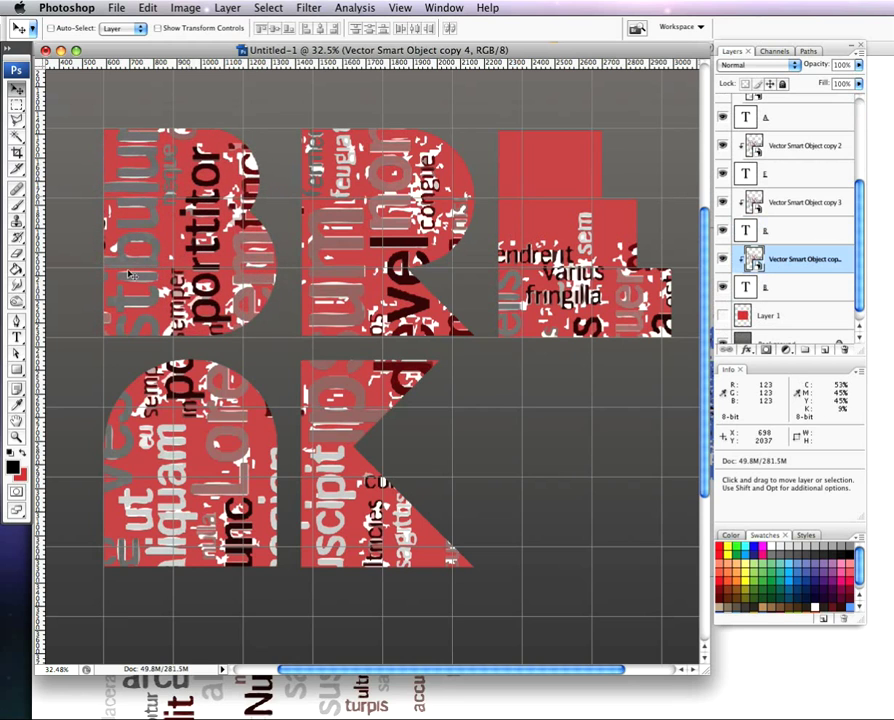
drag(135, 277, 116, 273)
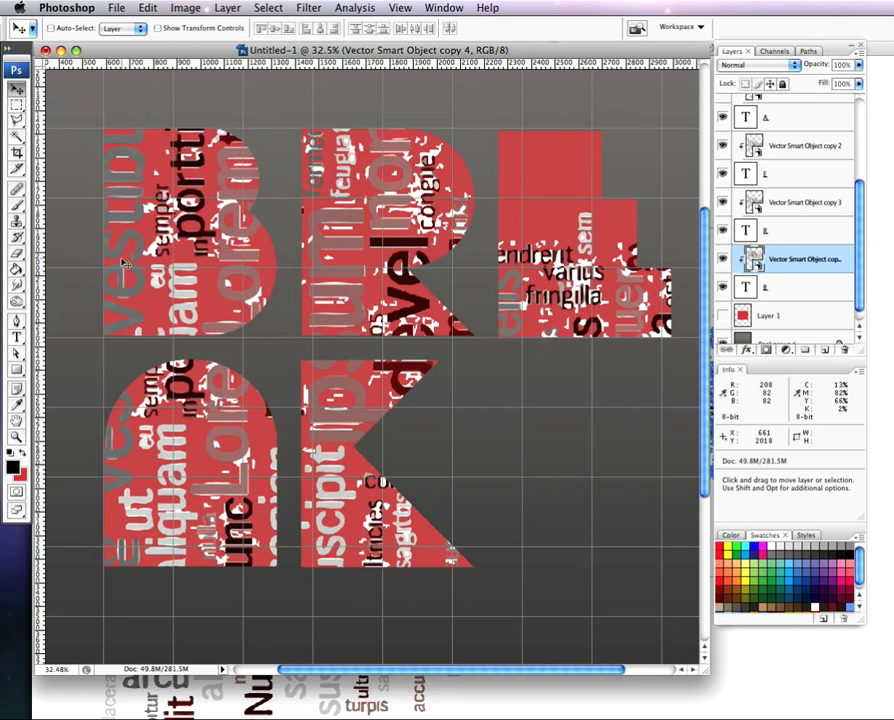
- Reposition the word cloud inside the letter R so that the large dark words, including "Aenean", fill it
click(802, 203)
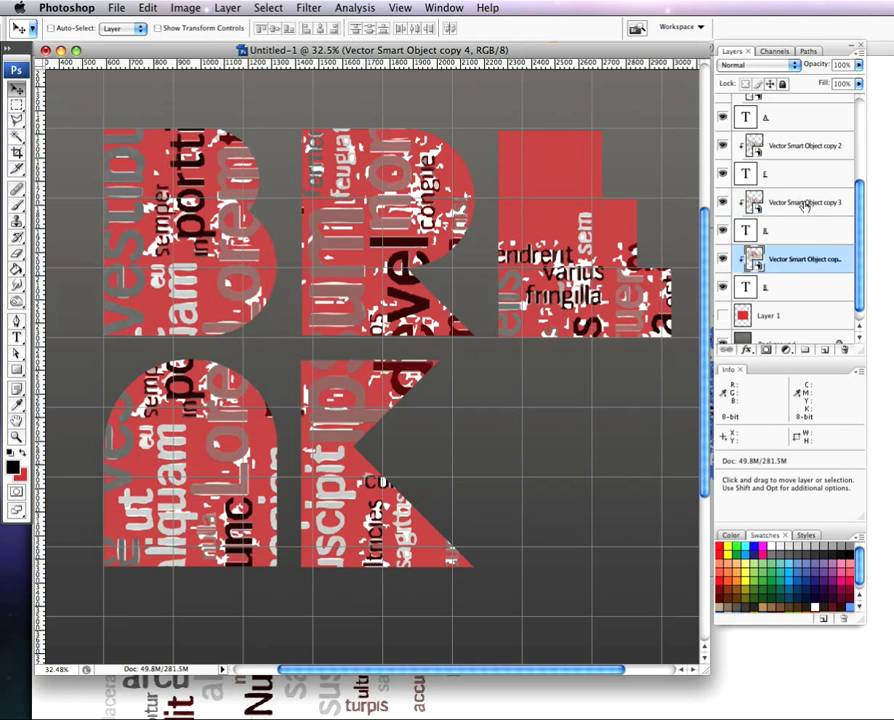
click(805, 202)
drag(370, 250, 362, 200)
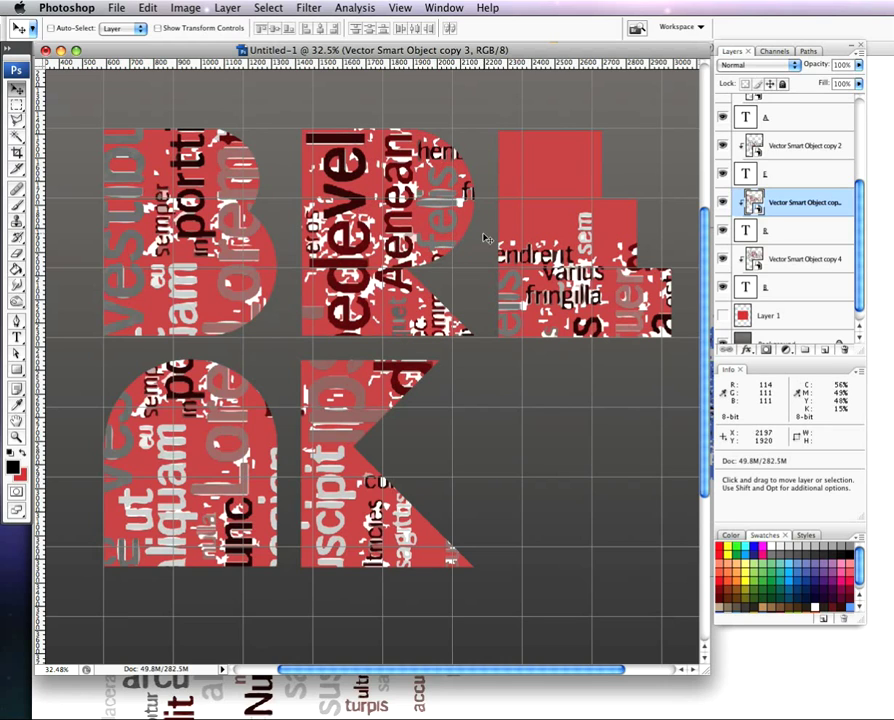
- Reposition the word cloud inside the letter E so that "magna", "augue" and "massa" cover its empty red area
click(804, 147)
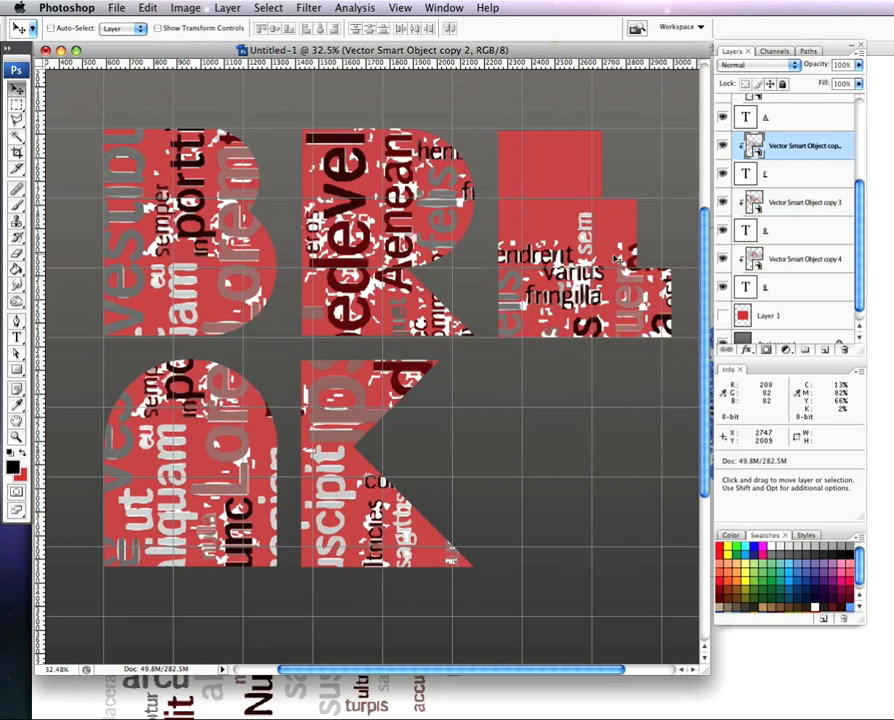
drag(588, 248, 603, 141)
drag(600, 190, 541, 244)
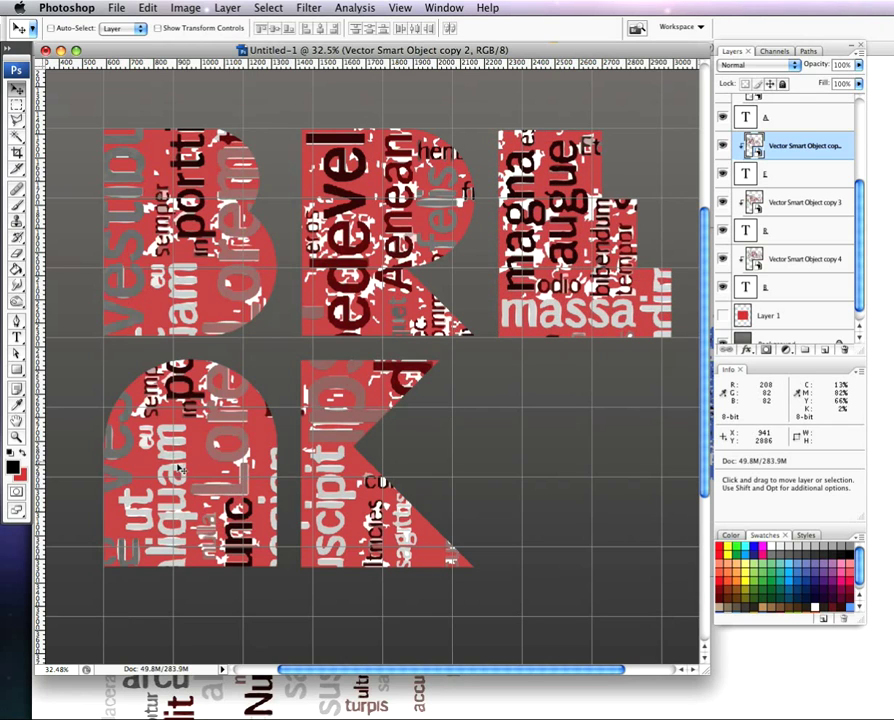
- Reposition the K's word cloud so that "porttitor" runs along its stem, and lower that layer's opacity to 16%
scroll(830, 220, up, 4)
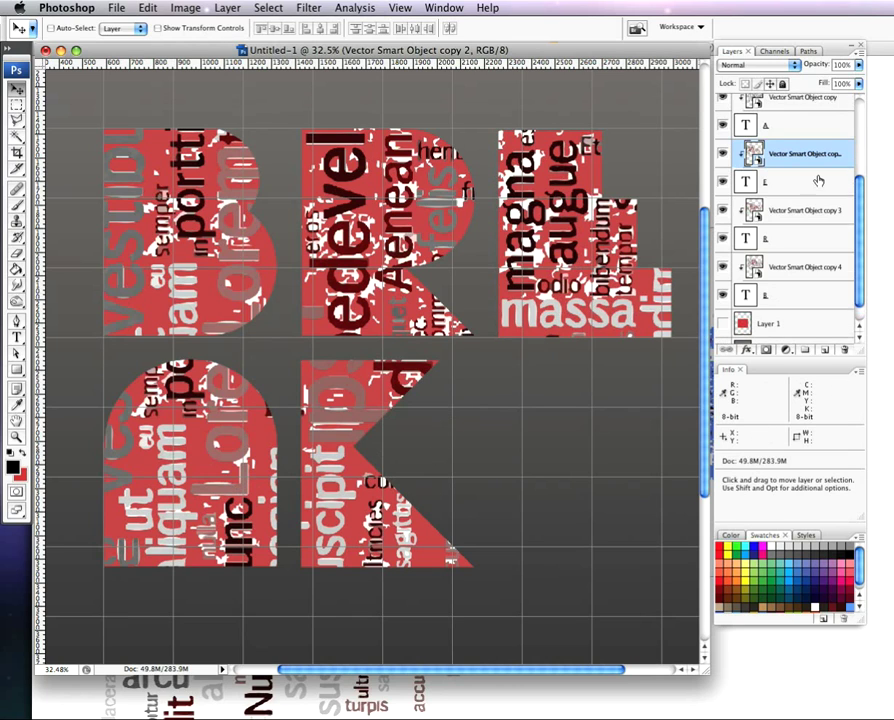
click(812, 164)
drag(359, 522, 340, 546)
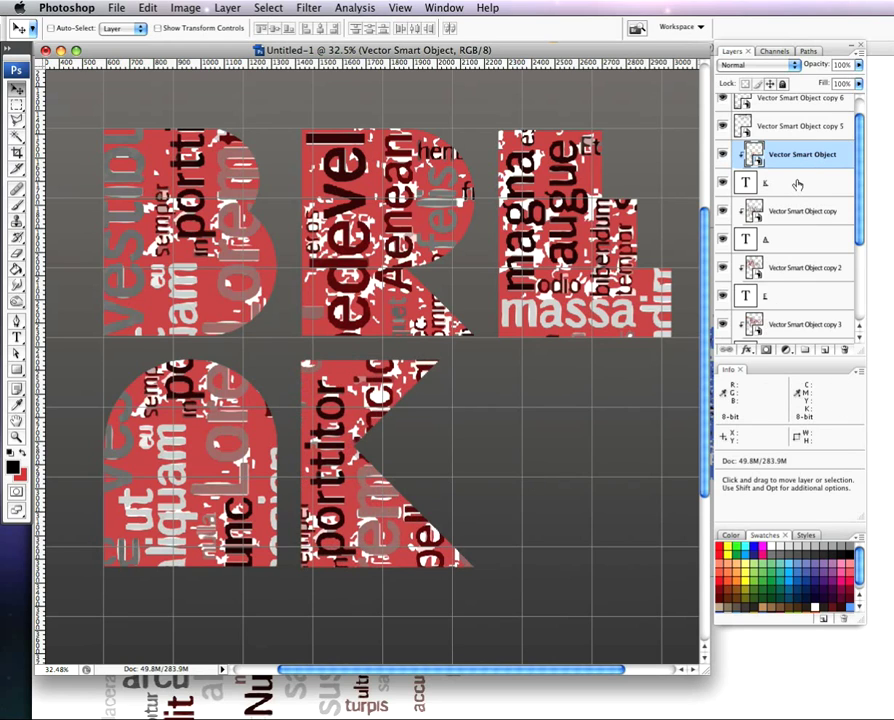
scroll(797, 184, up, 1)
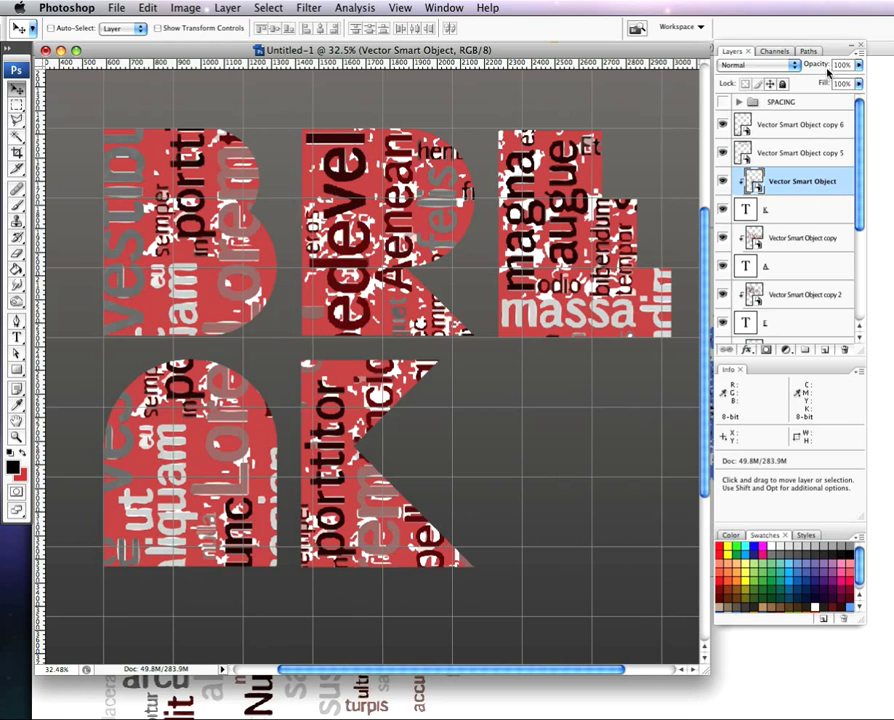
drag(820, 67, 758, 73)
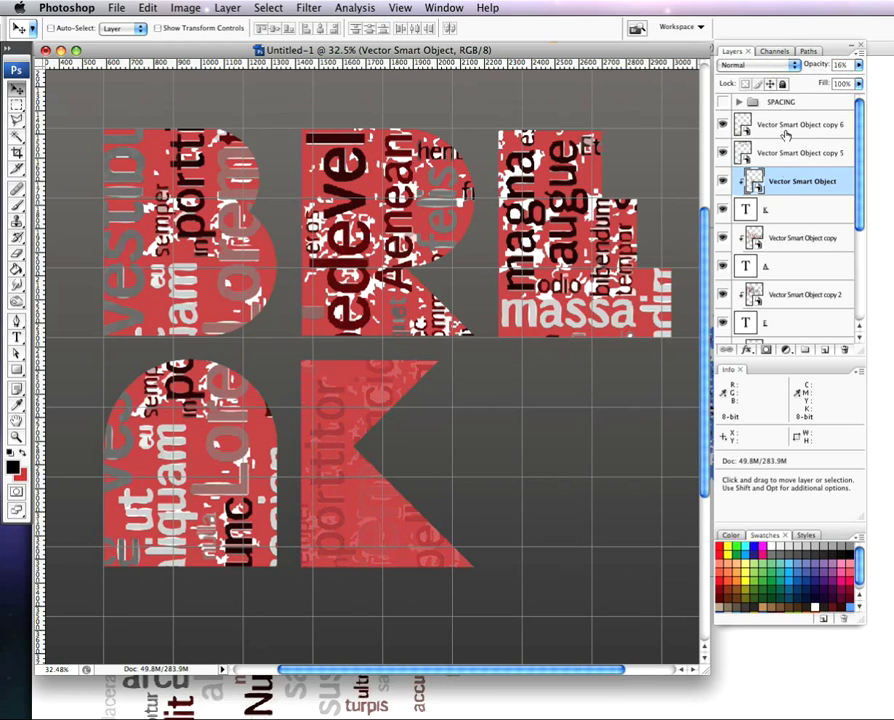
- Lower the opacity of the word cloud layers clipped to the letters A and E to 15% each
click(806, 244)
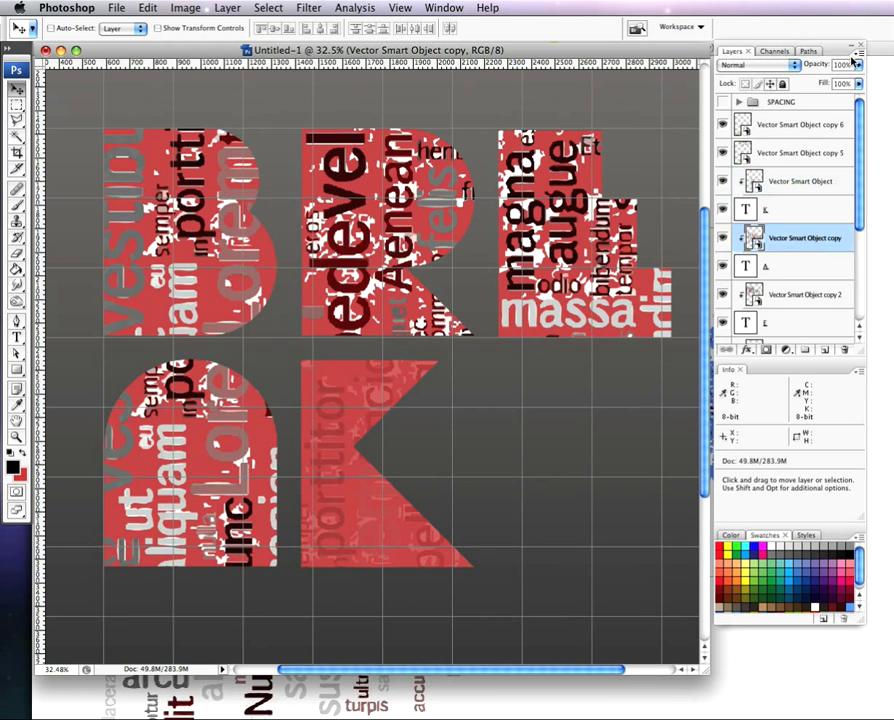
drag(806, 70, 793, 209)
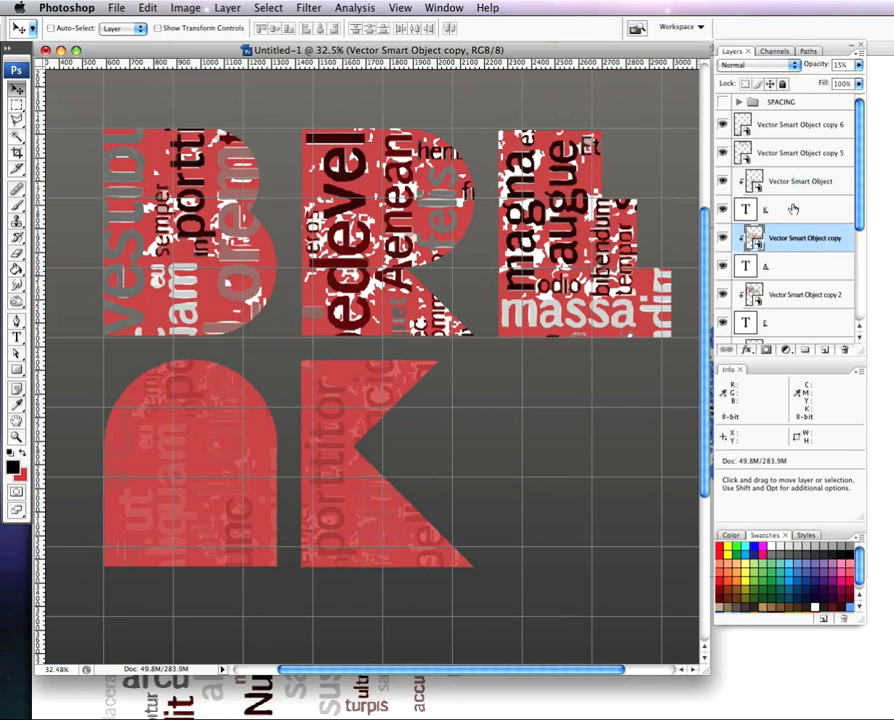
click(797, 300)
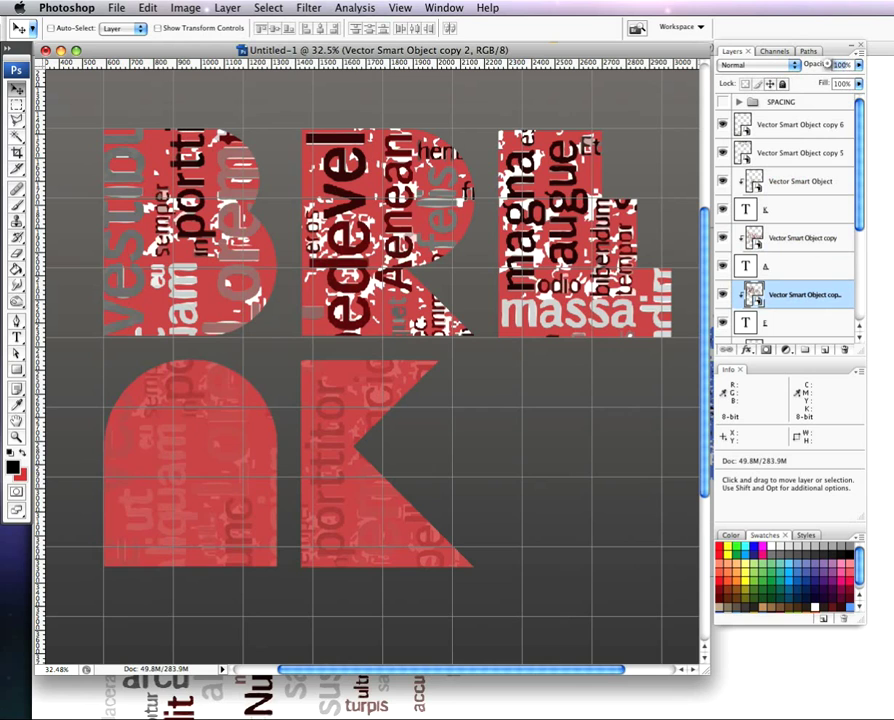
drag(828, 64, 743, 66)
key(BackSpace)
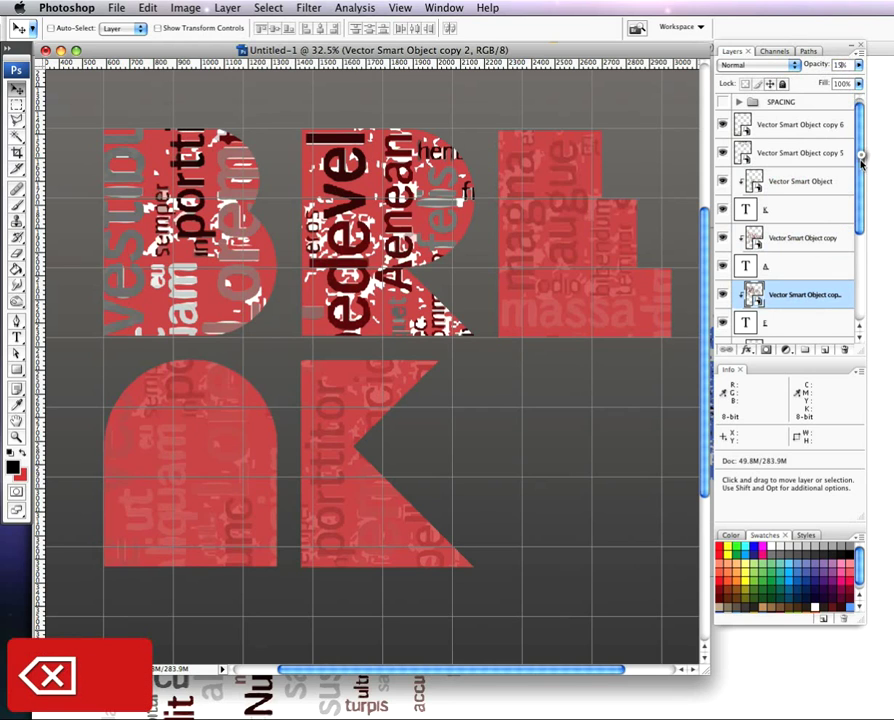
- Lower the opacity of the word cloud layer clipped to the letter R to 15%
scroll(830, 200, down, 3)
click(816, 251)
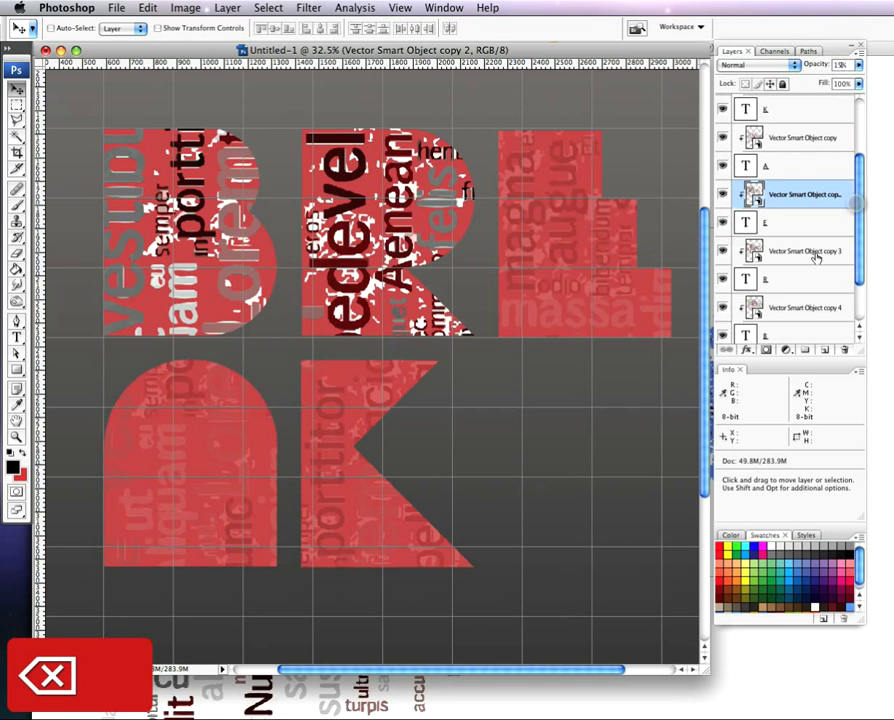
click(832, 64)
text(15)
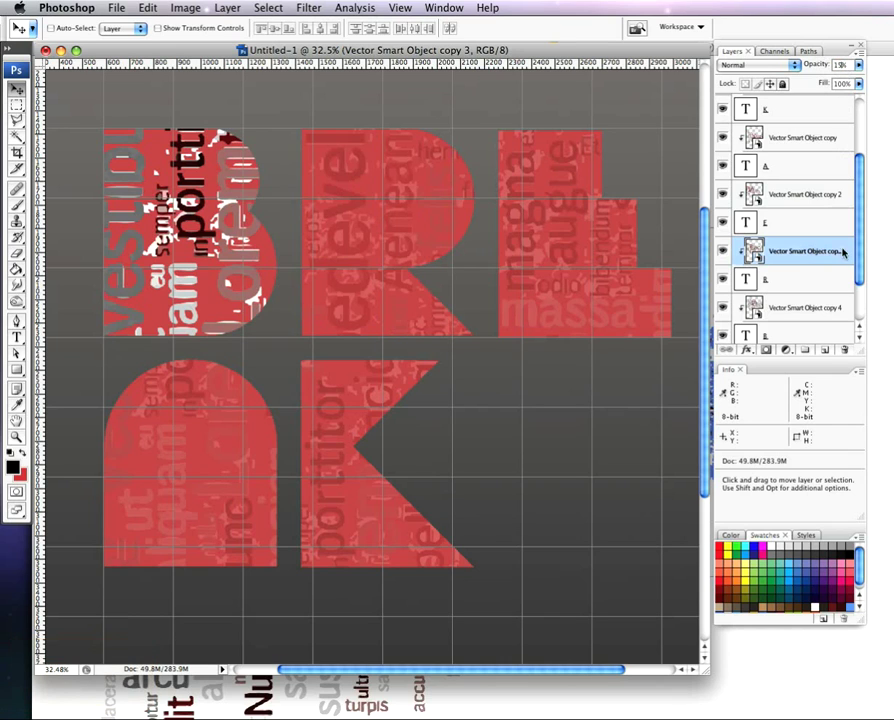
- Lower the opacity of the B's word cloud layer to 15%, and readjust it to 20%
click(816, 307)
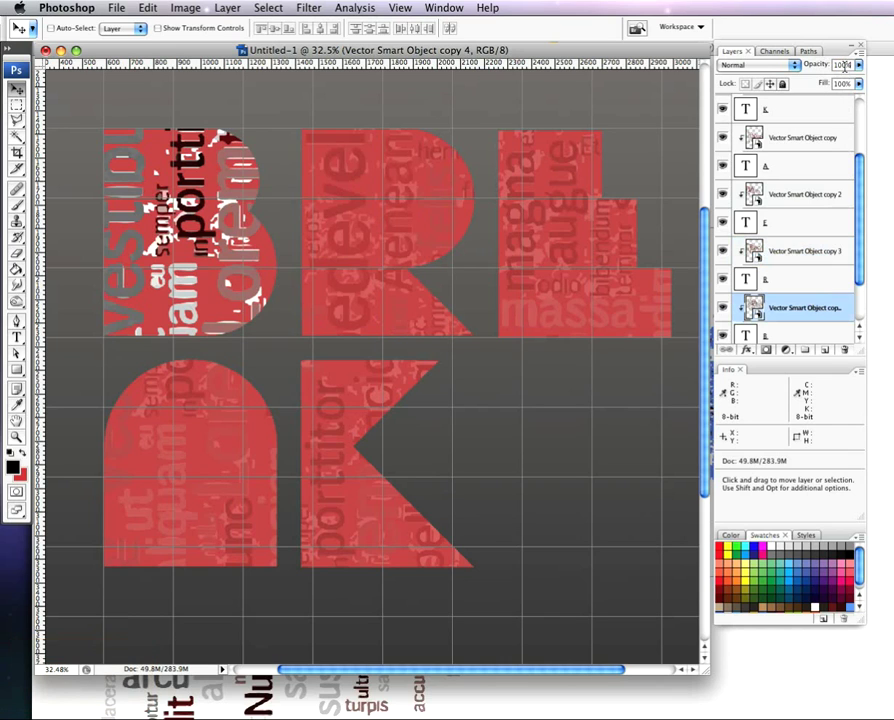
click(832, 64)
text(15)
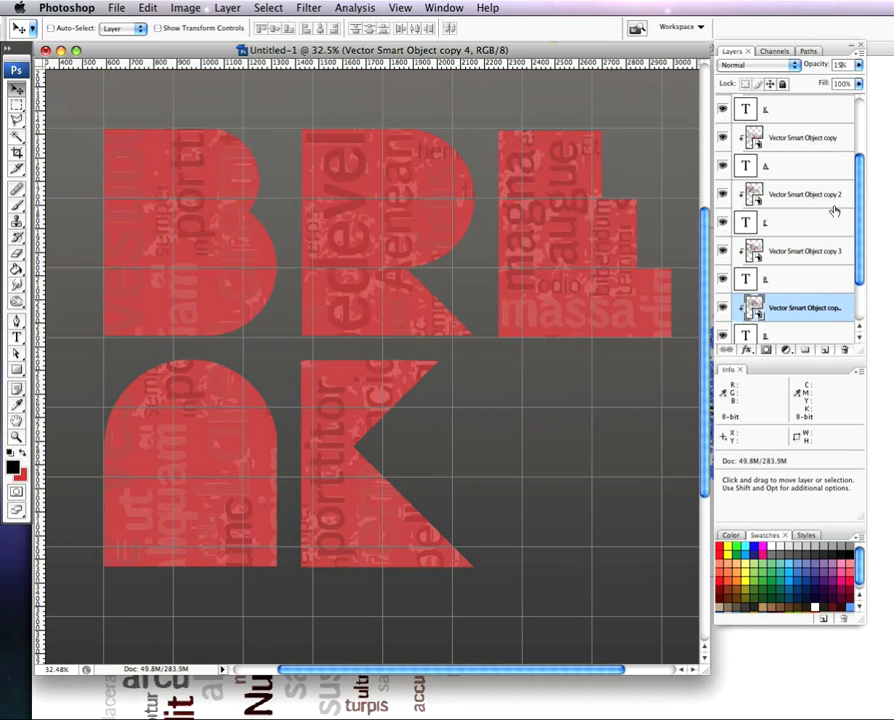
drag(857, 254, 856, 282)
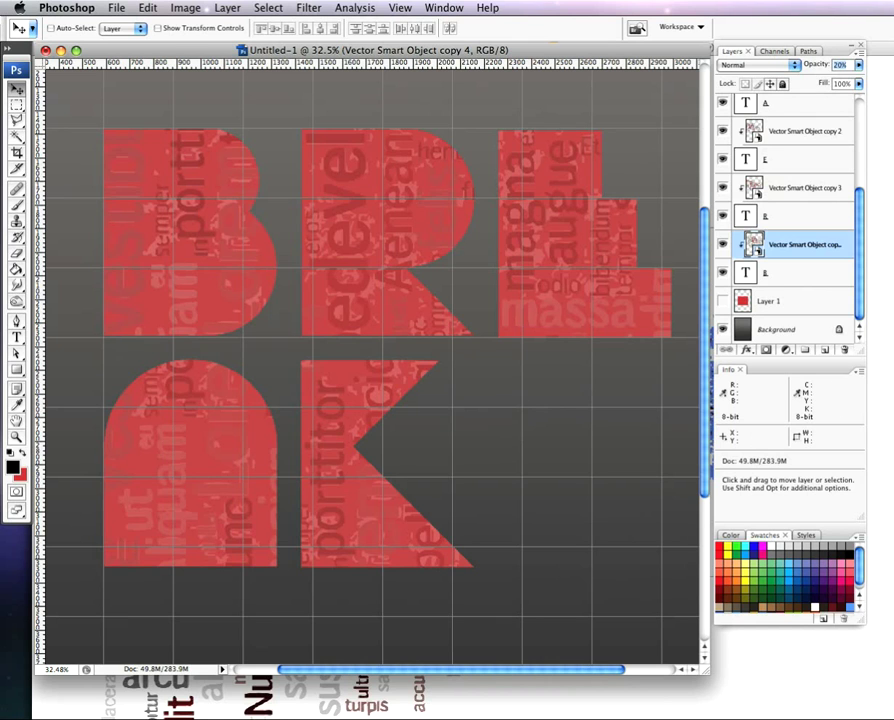
- Switch to Illustrator, close the word cloud document, and create a new web document
click(718, 634)
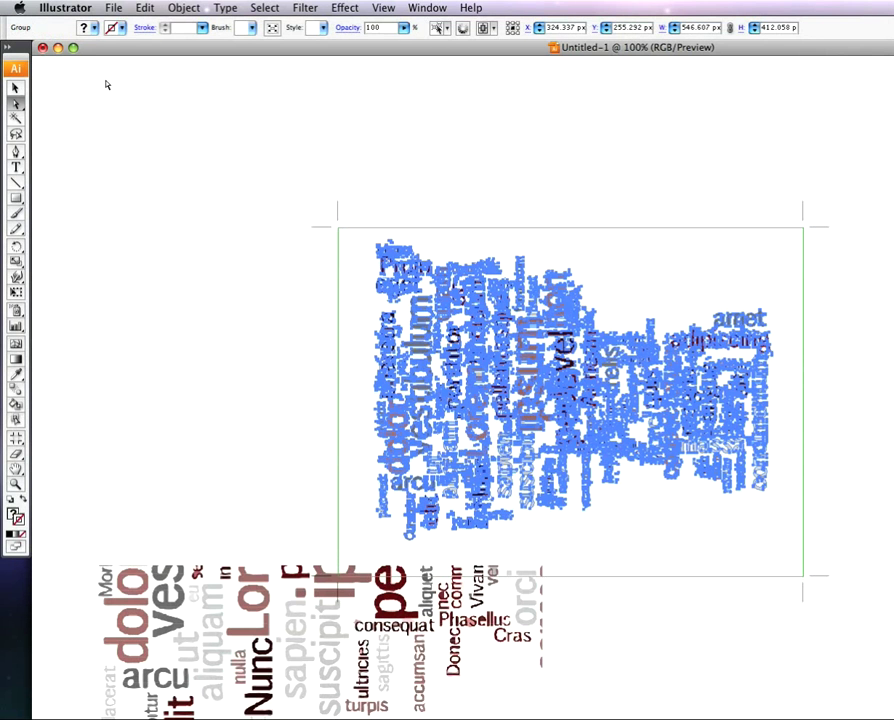
click(42, 47)
click(648, 250)
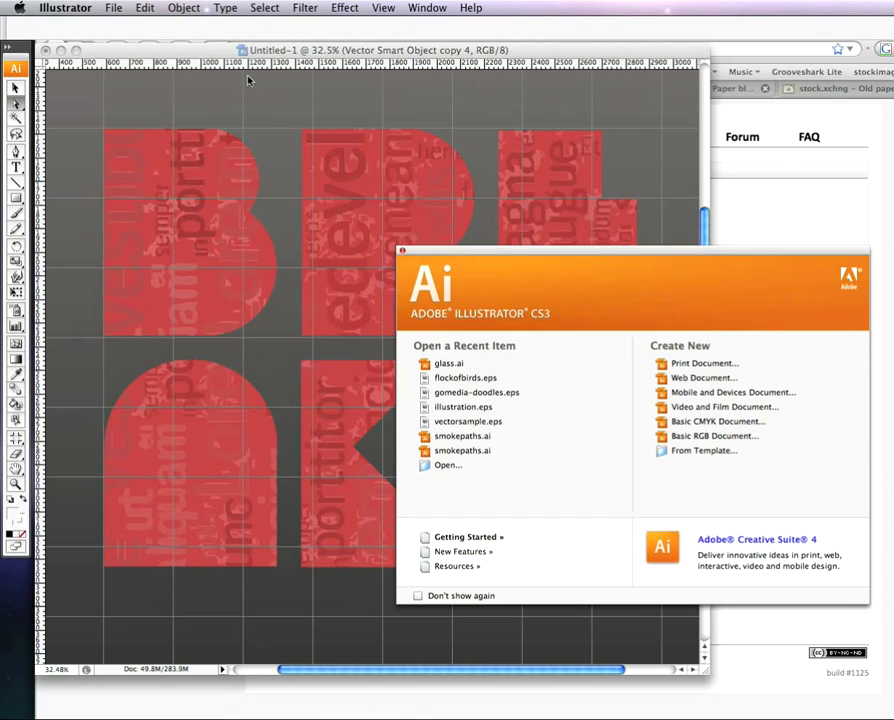
click(701, 378)
click(824, 234)
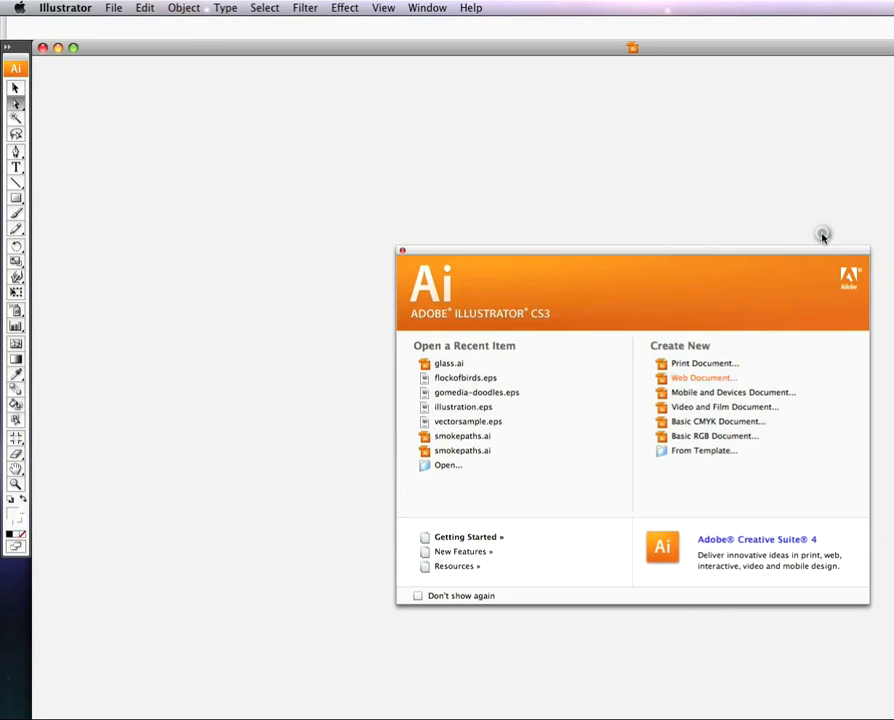
- Draw a large closed angular shard about 202 by 181 px with the Pen tool in the artboard's upper-left corner
key(super+1)
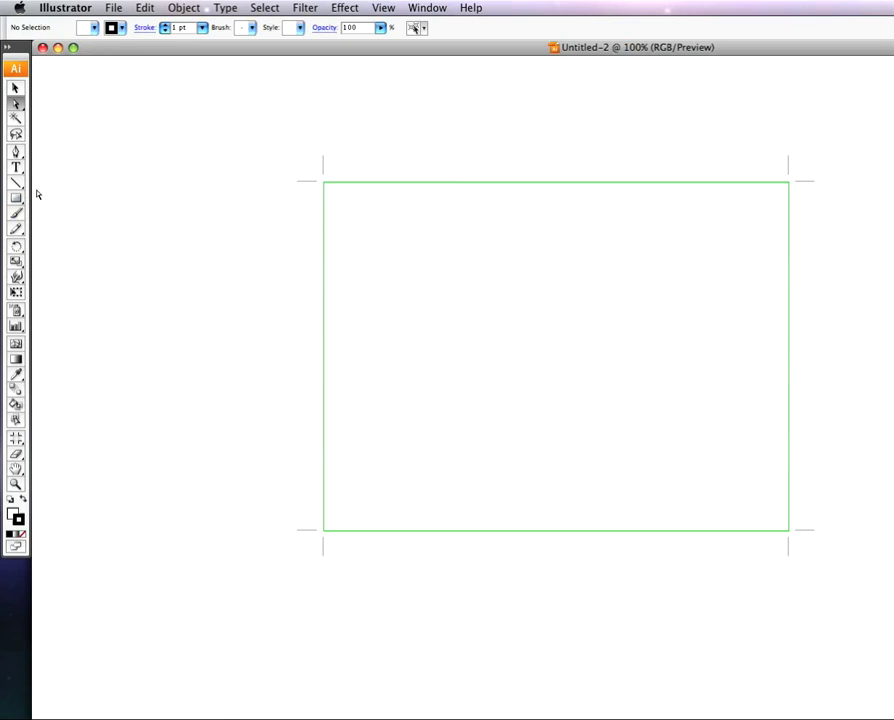
click(14, 155)
click(323, 183)
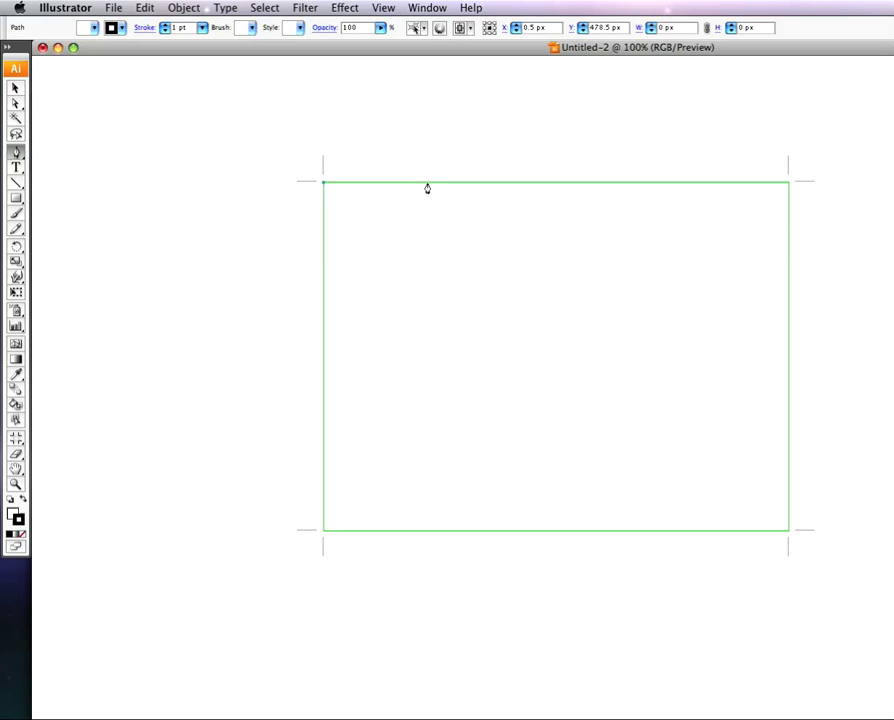
drag(427, 185, 458, 236)
click(469, 269)
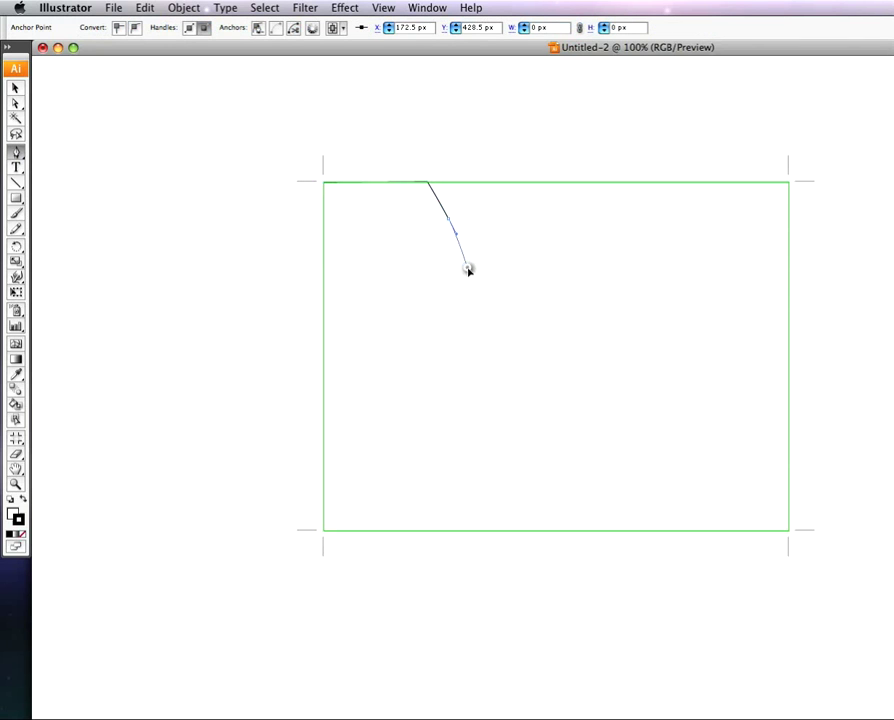
click(469, 312)
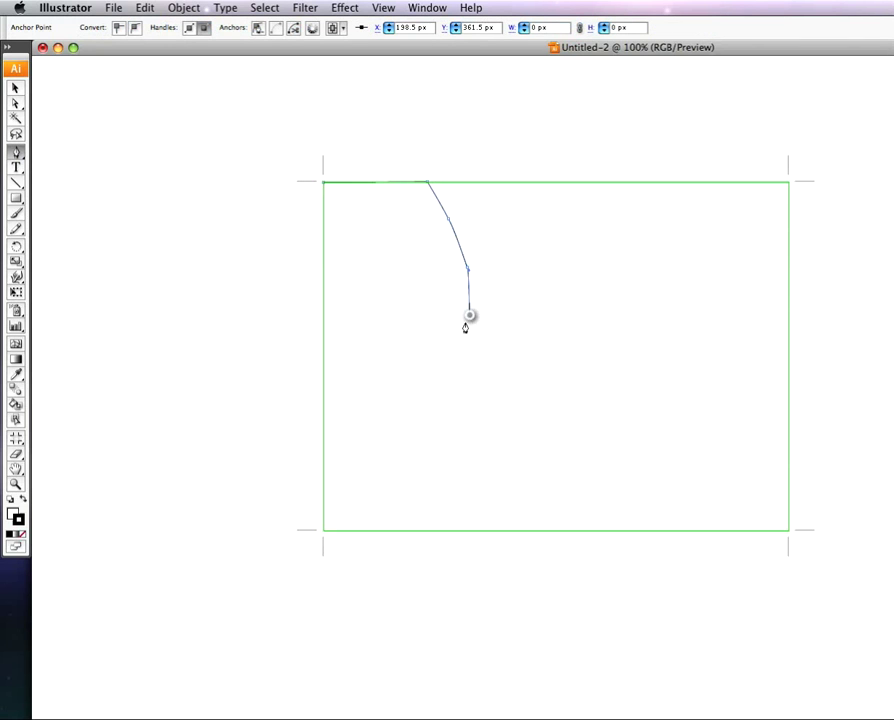
click(426, 274)
click(397, 286)
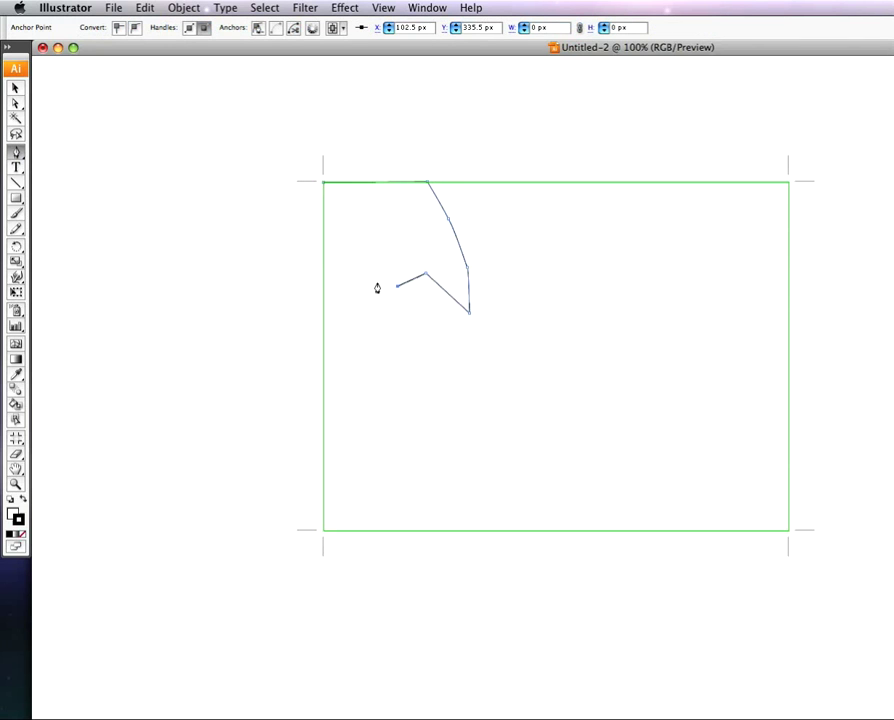
key(super+z)
click(351, 245)
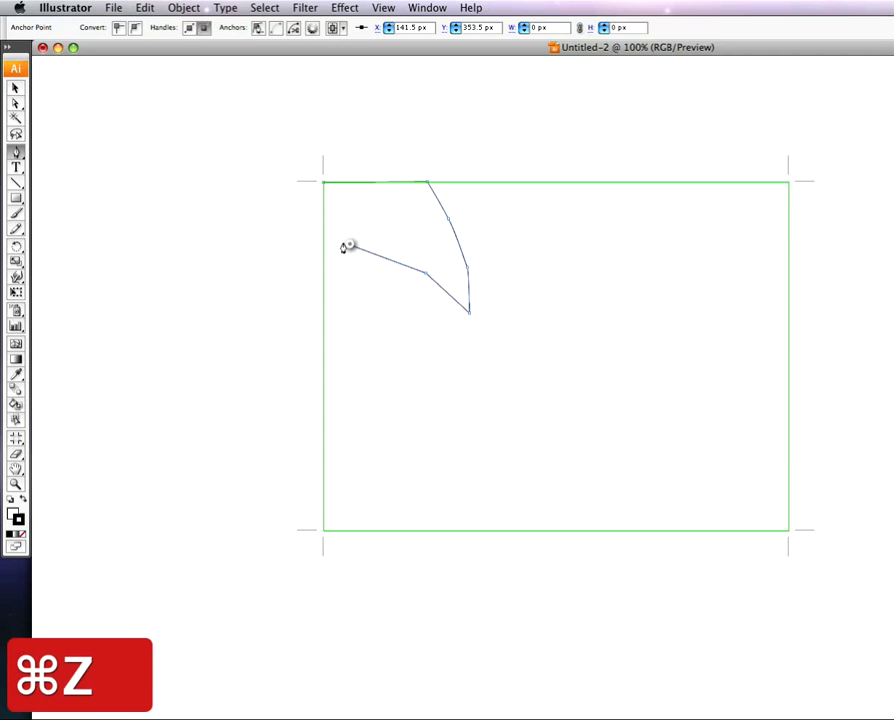
click(325, 214)
click(323, 185)
click(323, 186)
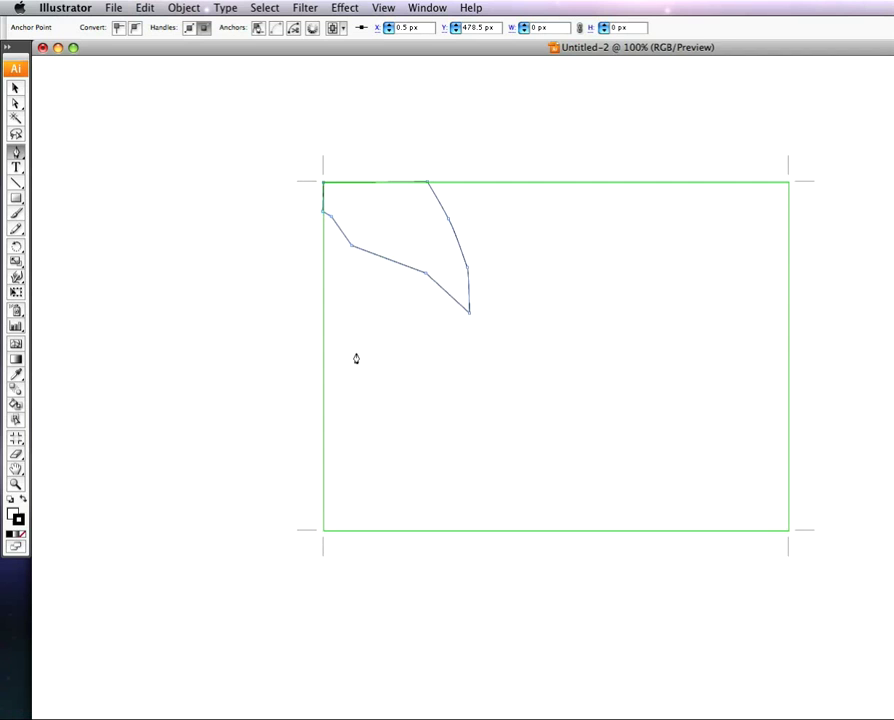
- Draw a narrow closed shard about 192 by 135 px just below the corner shard, pointing from the left edge toward the centre
click(322, 230)
click(335, 245)
drag(379, 273, 385, 277)
click(425, 292)
click(447, 315)
click(461, 328)
drag(461, 328, 429, 316)
click(351, 268)
click(326, 265)
click(322, 233)
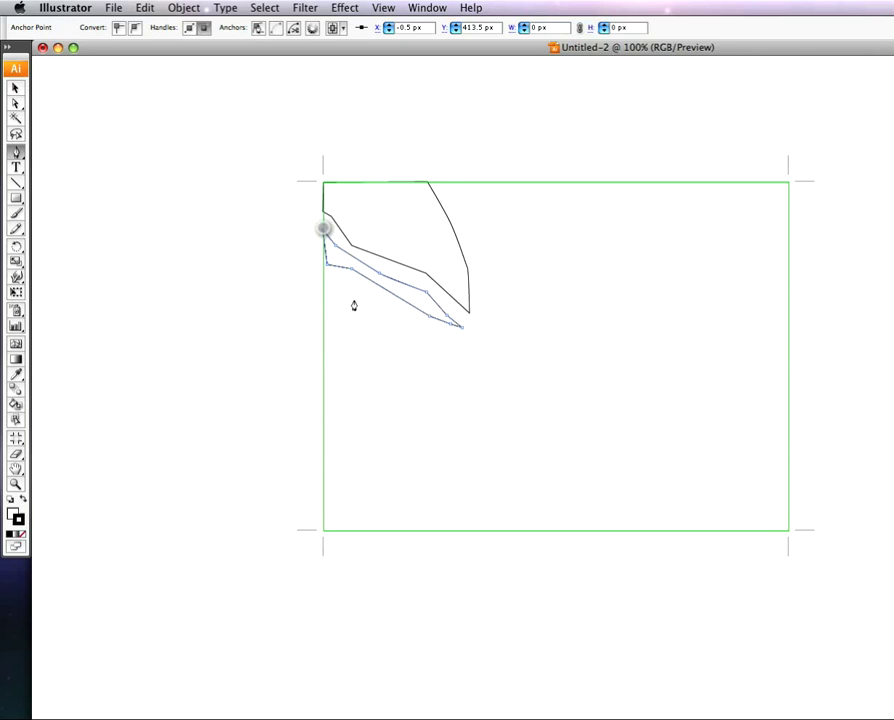
- Draw a small closed four-sided shard about 106 by 76 px just beneath the narrow shard
click(356, 276)
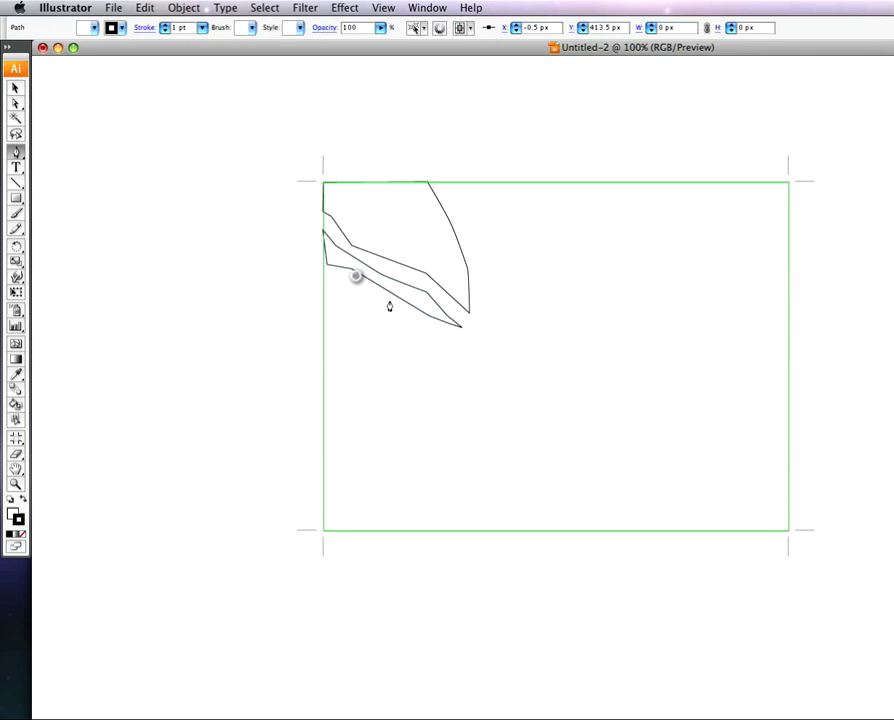
drag(428, 320, 433, 339)
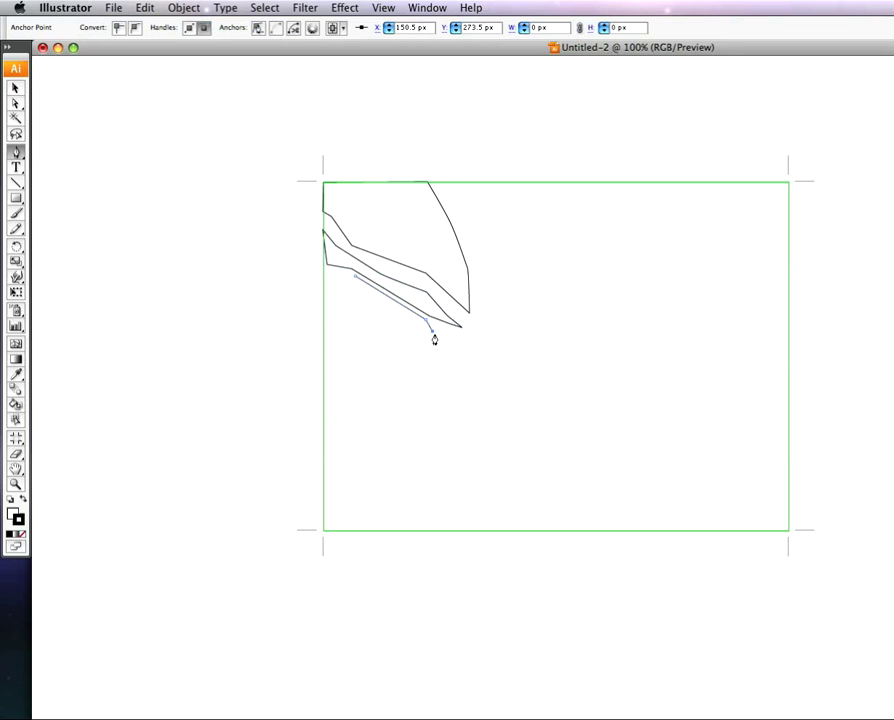
click(391, 322)
click(355, 278)
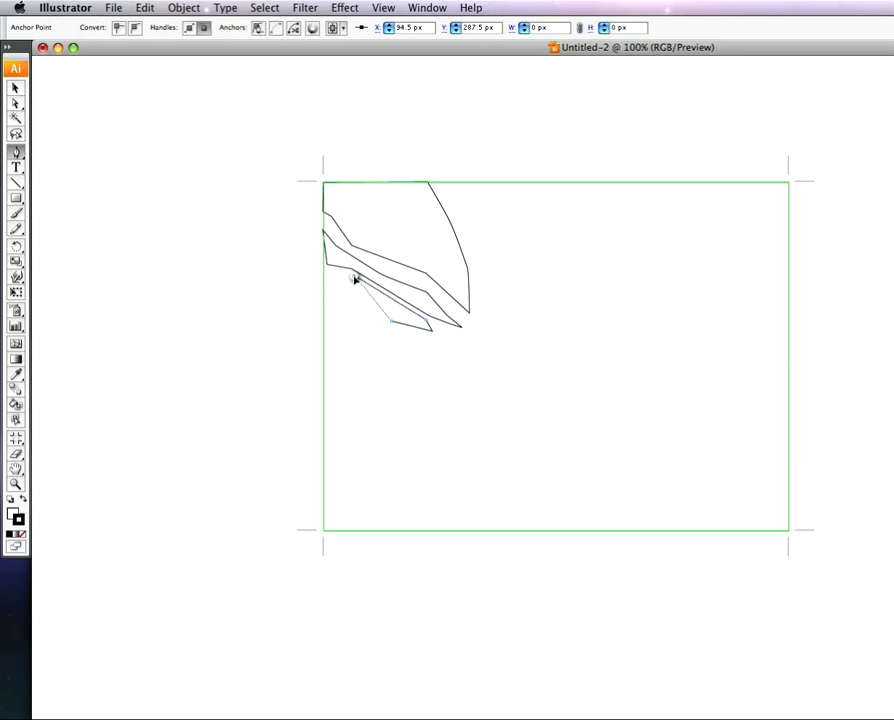
- Draw a long closed shard from the middle of the artboard's left edge, tapering to a point toward the centre
click(324, 326)
click(359, 340)
click(421, 350)
click(461, 355)
click(436, 362)
click(378, 375)
click(355, 358)
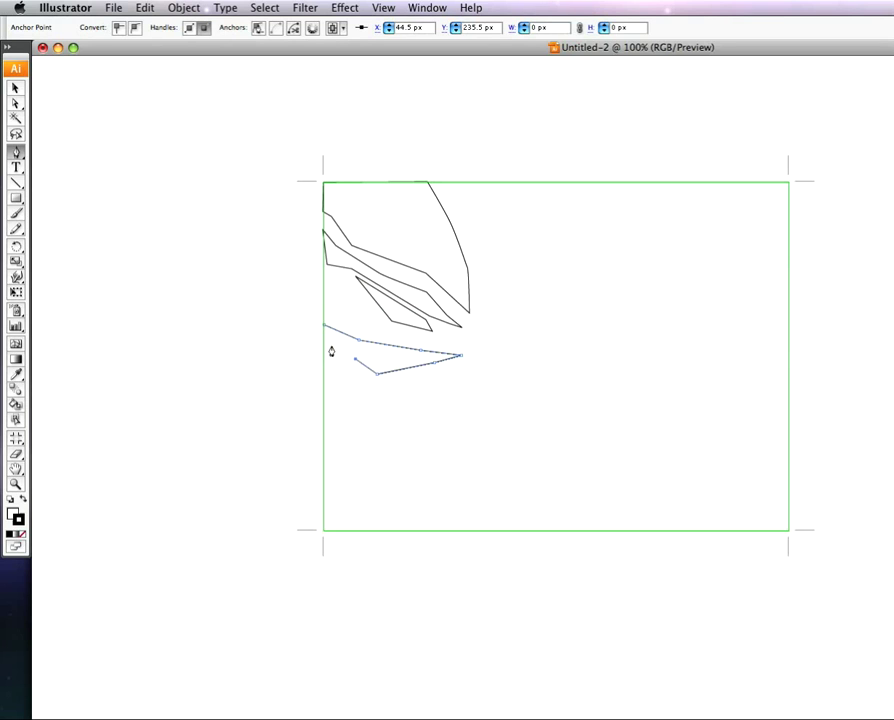
click(323, 352)
click(324, 326)
- Draw a closed shard about 97 by 162 px hanging from the artboard's top edge, beside the corner shard and narrowing toward the centre
drag(448, 184, 519, 184)
drag(510, 248, 482, 275)
click(510, 300)
click(449, 184)
- Draw a closed curved shard about 114 by 174 px, tapering from the artboard's top edge toward the centre, beside the top shard
click(528, 309)
click(529, 278)
click(526, 243)
drag(537, 211, 545, 204)
click(557, 188)
drag(584, 184, 607, 198)
click(538, 281)
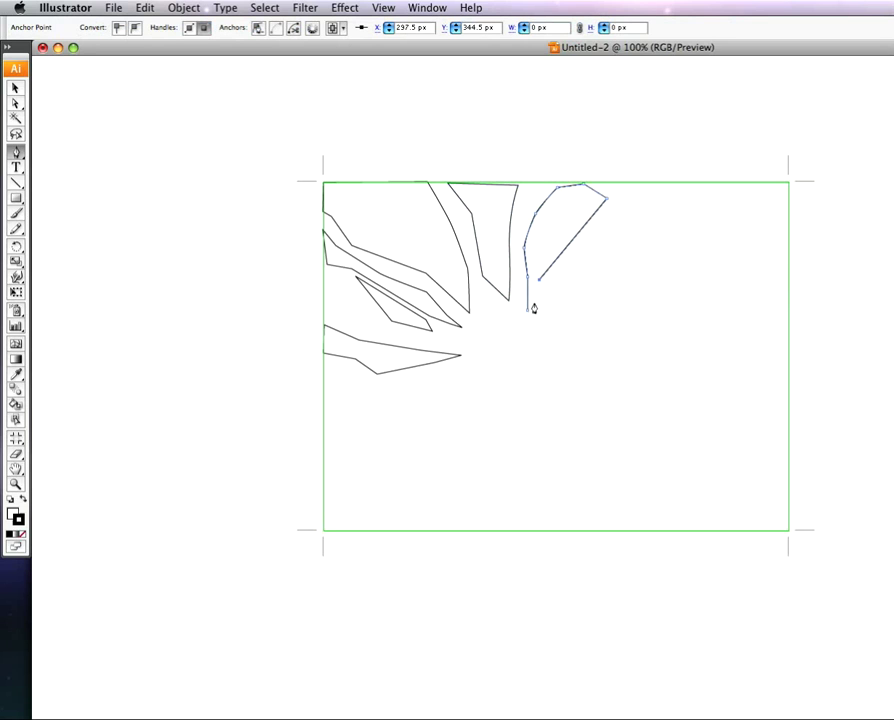
click(528, 314)
- Draw three small closed diamond-shaped slivers around the impact centre, near the inner tips of the upper shards
drag(530, 316, 520, 330)
click(535, 311)
click(524, 322)
click(464, 325)
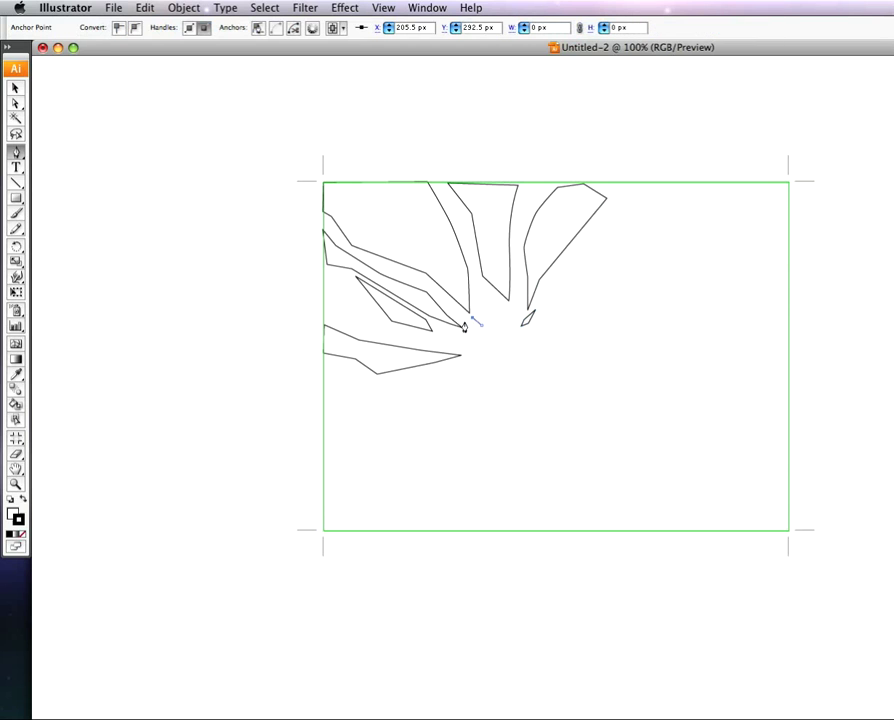
click(469, 324)
click(483, 333)
click(470, 322)
drag(485, 301, 490, 310)
click(485, 301)
click(483, 296)
- Draw a small slanted closed sliver below and left of the impact centre
super+click(474, 372)
drag(473, 371, 478, 366)
click(486, 369)
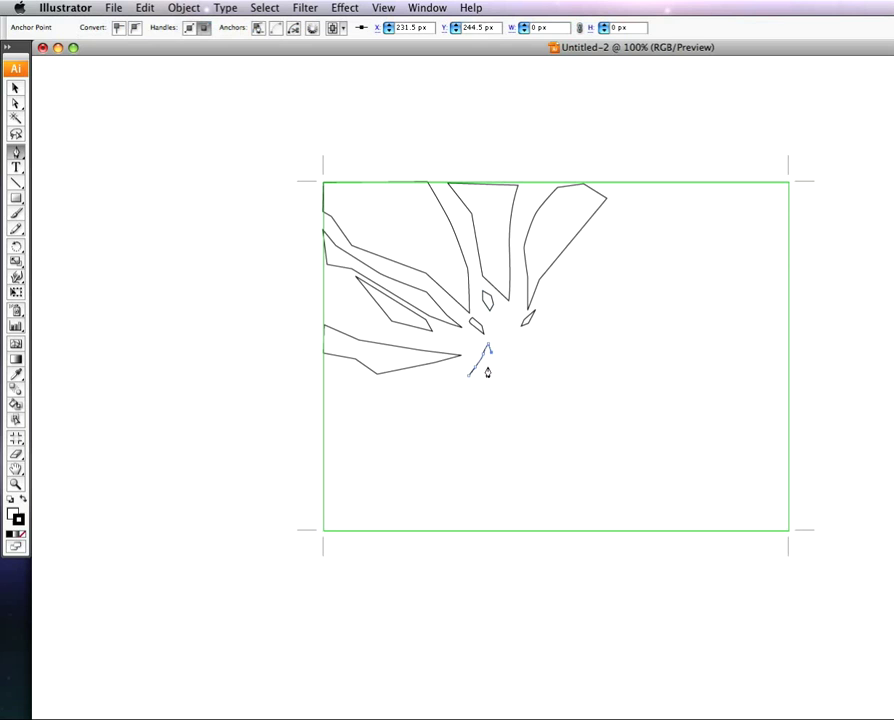
click(486, 375)
click(469, 384)
click(469, 384)
- Draw a wide closed polygonal shard in the lower-left part of the artboard, beneath the long left-edge shard
click(448, 378)
click(381, 411)
click(375, 425)
click(383, 462)
click(448, 444)
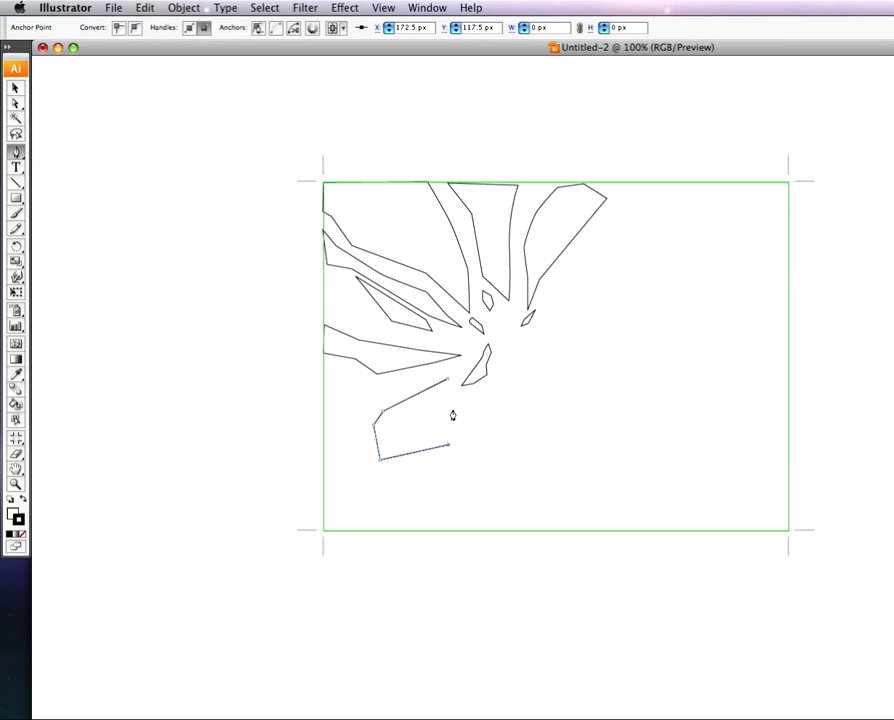
click(457, 404)
click(447, 381)
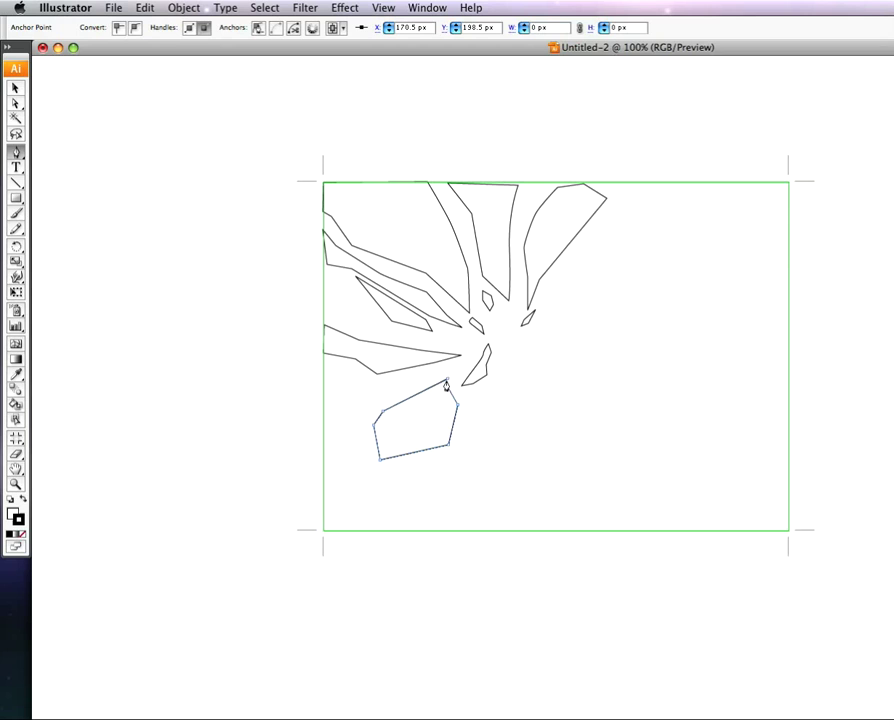
- Draw a large closed jagged shard running from the impact centre toward the artboard's lower right
click(511, 351)
click(537, 384)
click(526, 406)
click(541, 438)
click(617, 449)
click(623, 413)
click(563, 372)
click(547, 347)
click(505, 333)
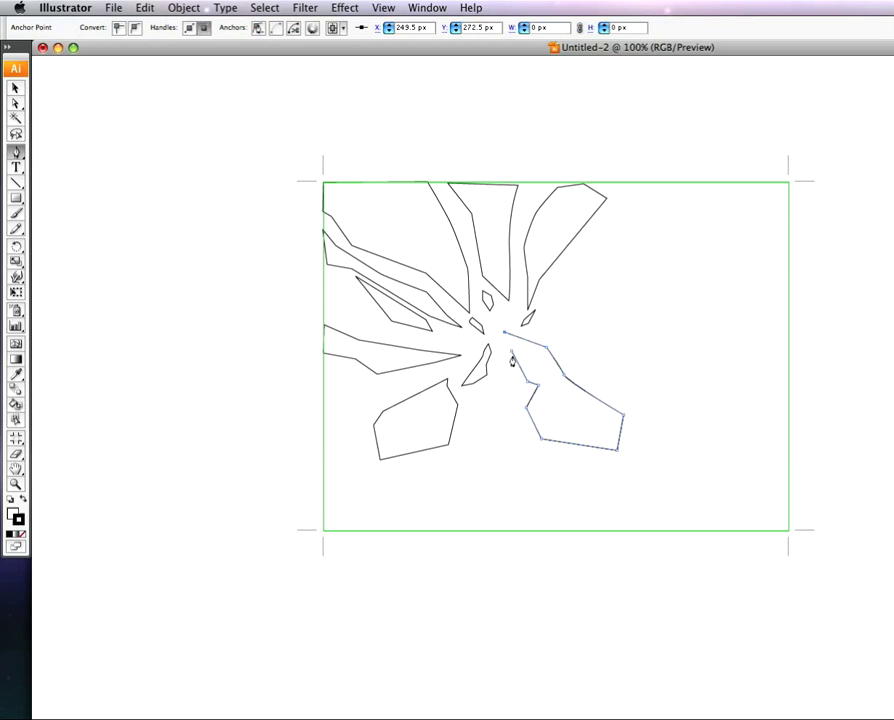
- Draw a closed shard about 162 by 129 px extending from the impact centre toward the artboard's upper right
click(550, 311)
drag(619, 231, 642, 232)
click(660, 279)
click(631, 296)
click(563, 321)
click(547, 313)
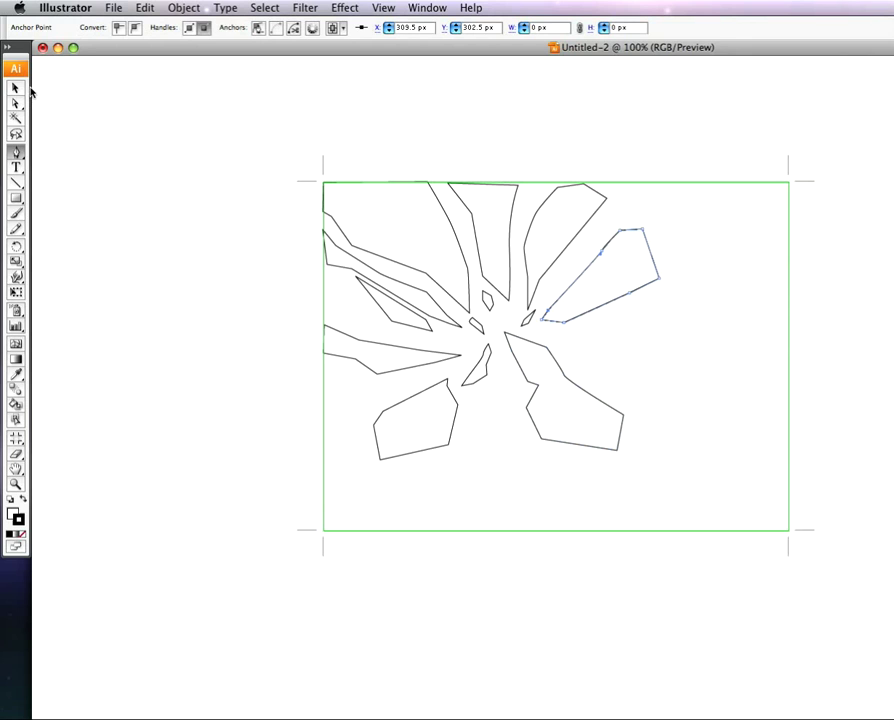
- Change the upper-right shard's stroke colour from black to a neutral mid grey
click(17, 89)
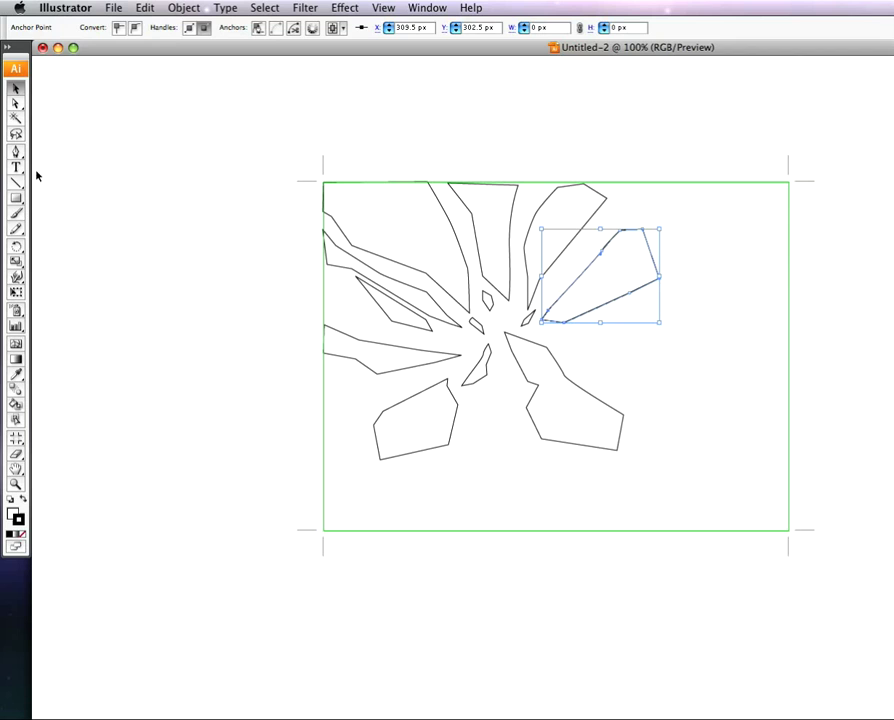
double_click(17, 523)
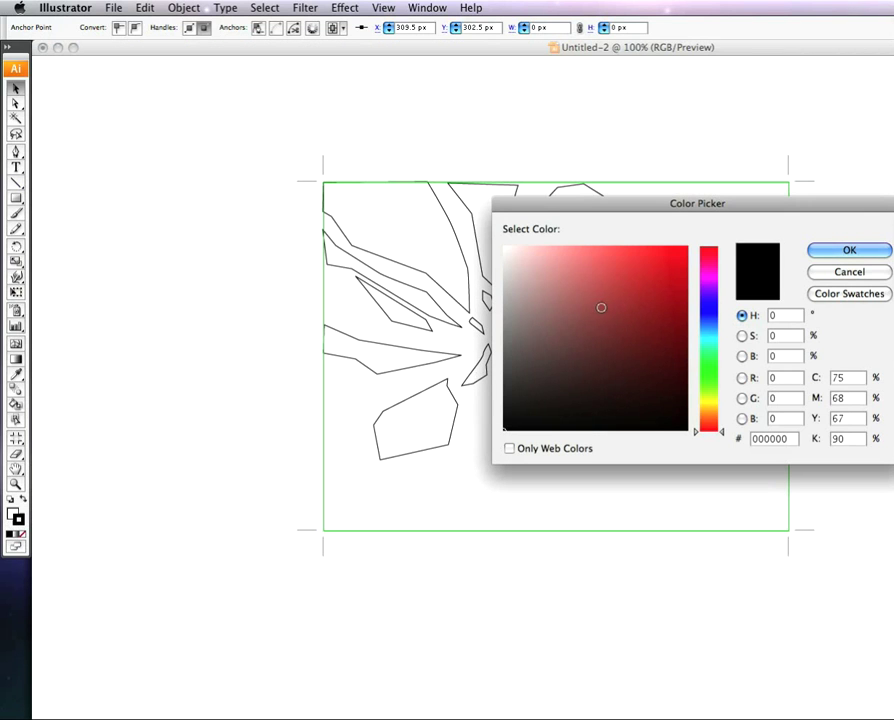
click(739, 441)
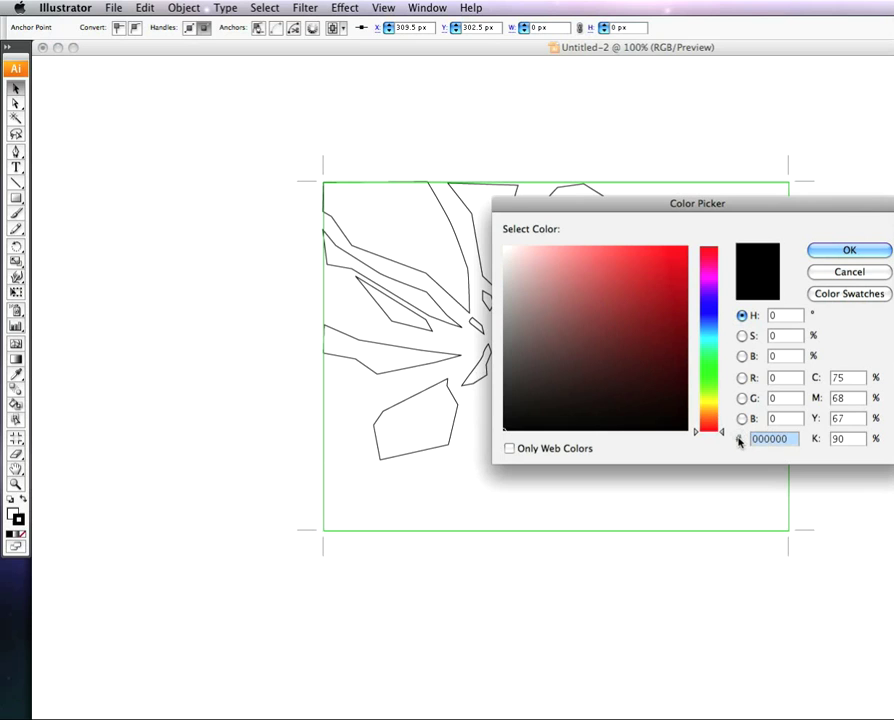
mouse_move(525, 309)
mouse_down()
mouse_move(504, 300)
mouse_move(503, 328)
mouse_up()
click(849, 250)
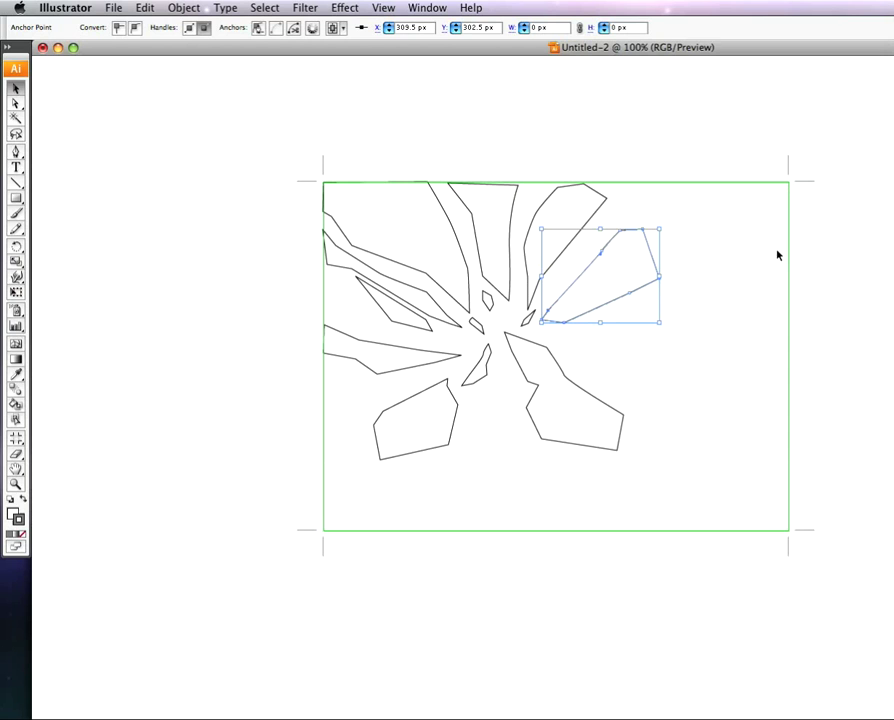
click(17, 105)
click(15, 88)
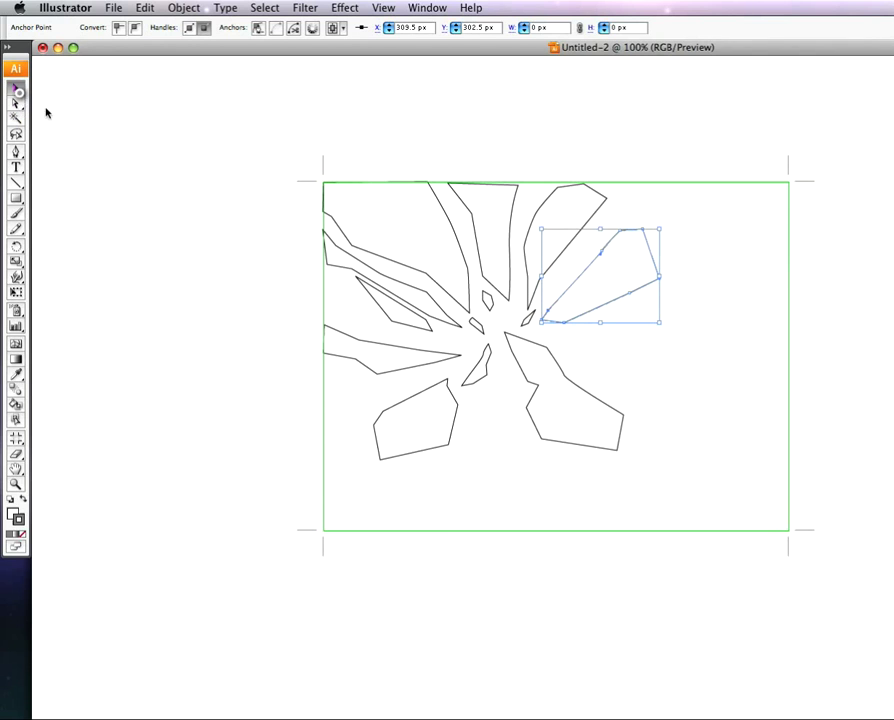
- Fill the upper-right shard and the curved shard beside it with the grey swatch one shade darker than K=20
click(608, 294)
click(95, 28)
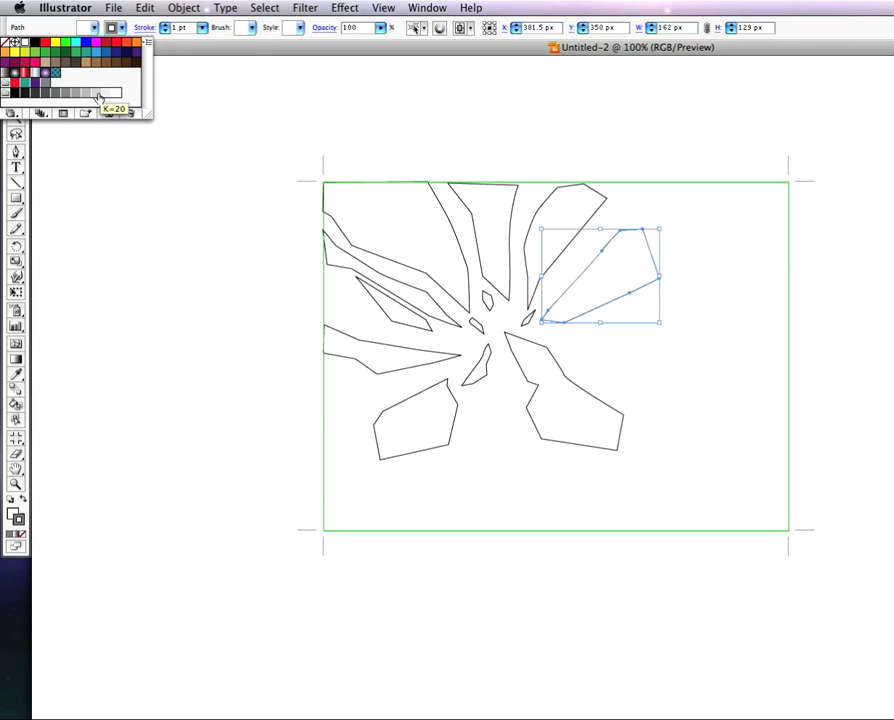
click(86, 92)
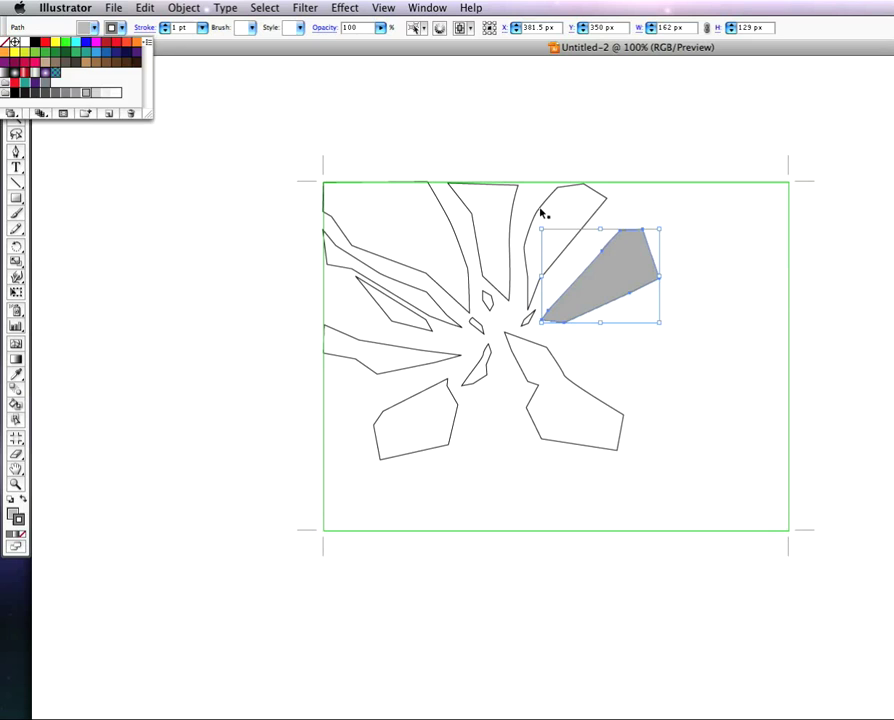
click(541, 213)
click(92, 28)
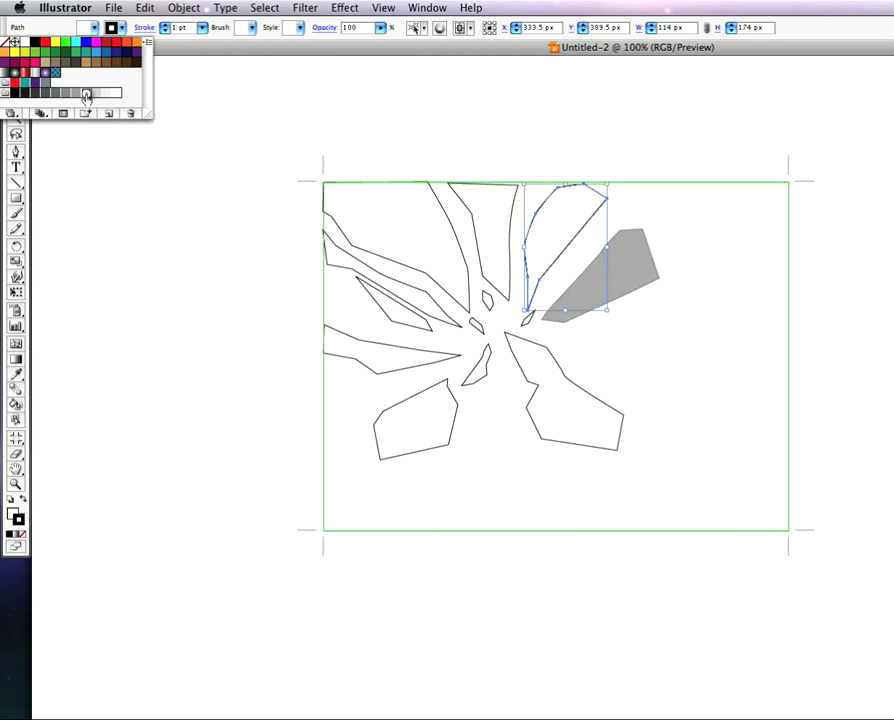
click(86, 93)
- Fill the shard hanging from the top edge and the large upper-left corner shard with the same grey swatch
click(494, 222)
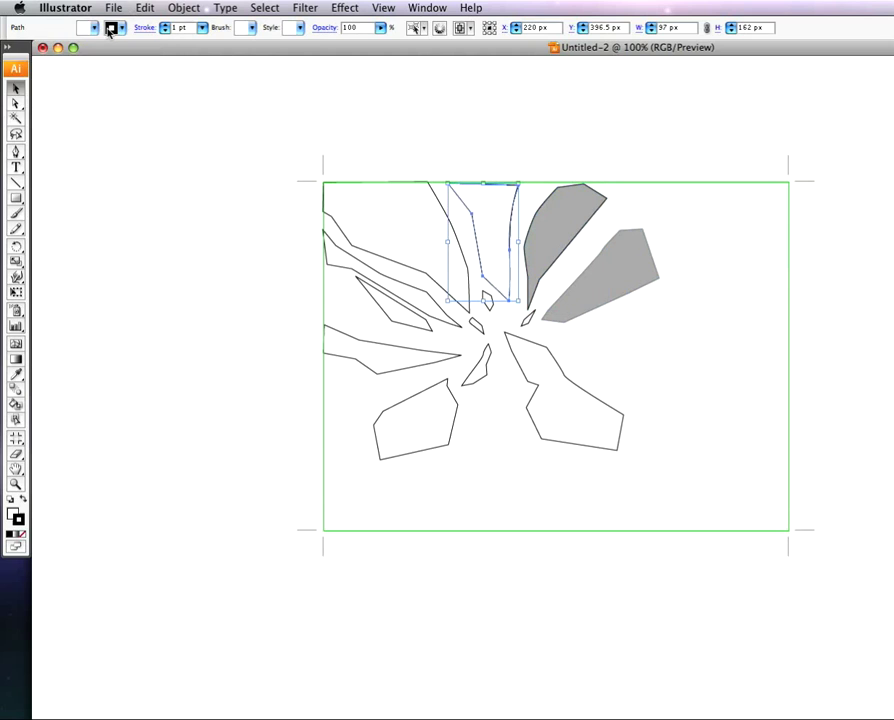
click(110, 29)
click(84, 93)
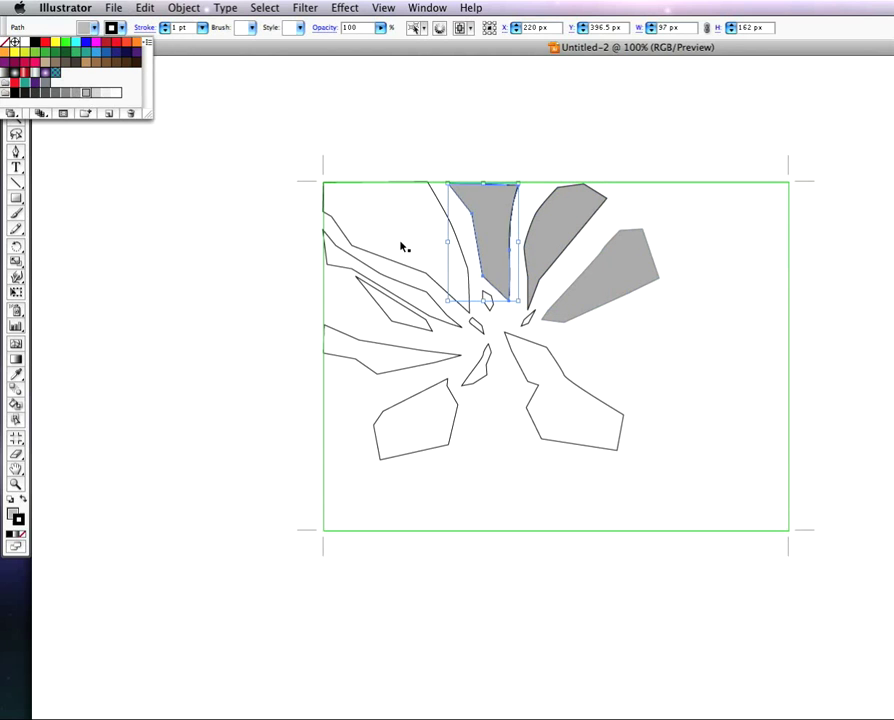
click(402, 232)
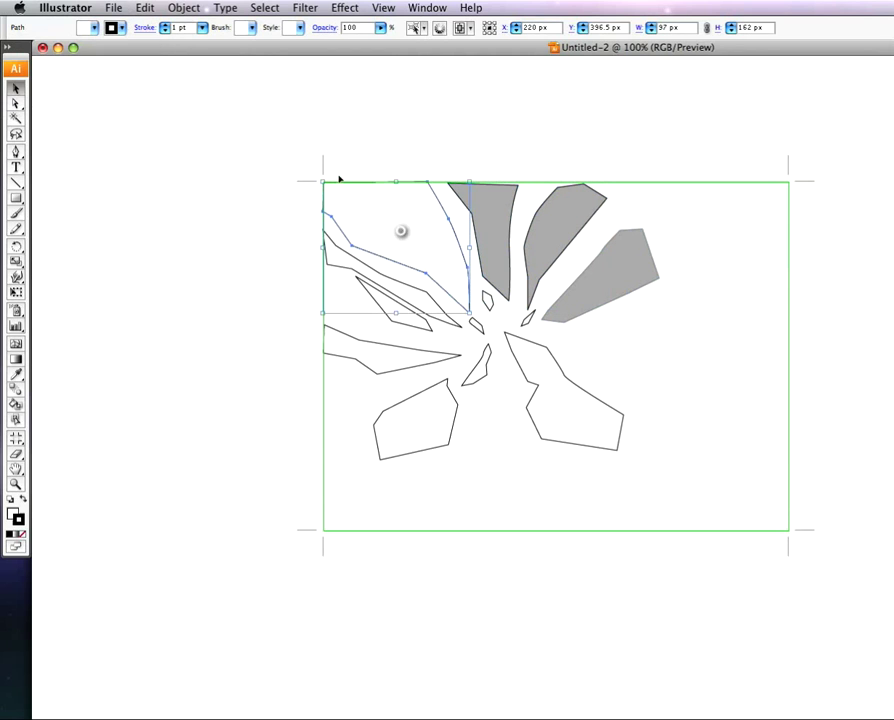
click(96, 32)
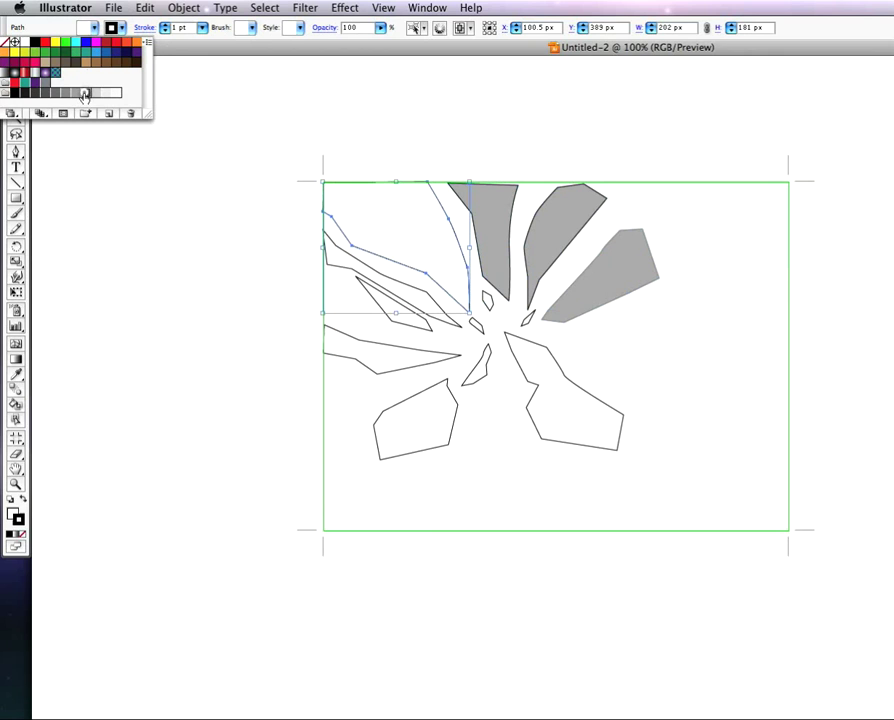
click(84, 92)
- Fill the narrow shard below the corner piece and the small four-sided shard beneath it with the same grey swatch
click(388, 288)
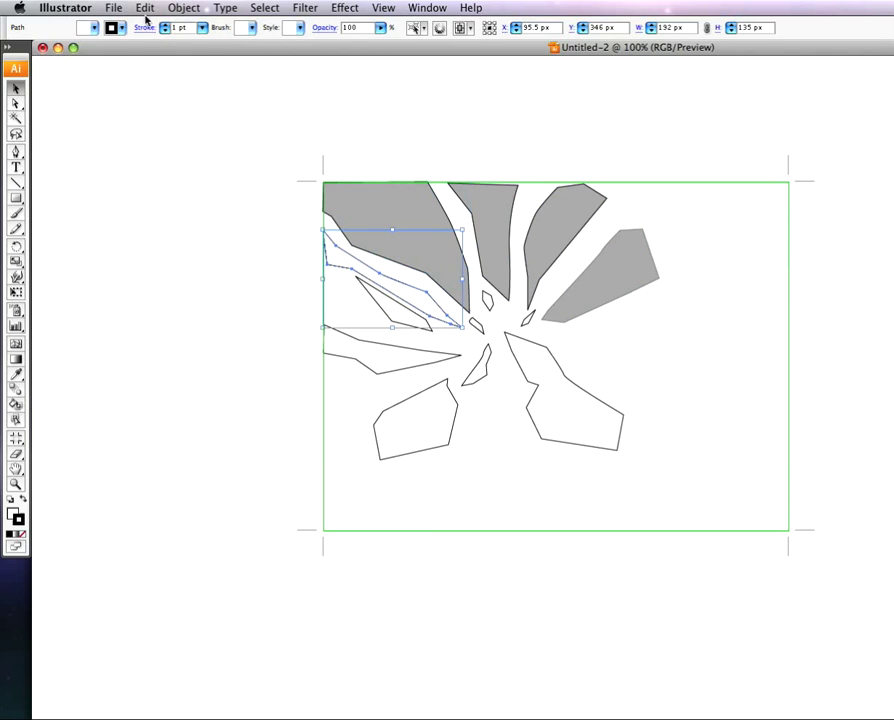
click(96, 32)
click(84, 93)
click(401, 314)
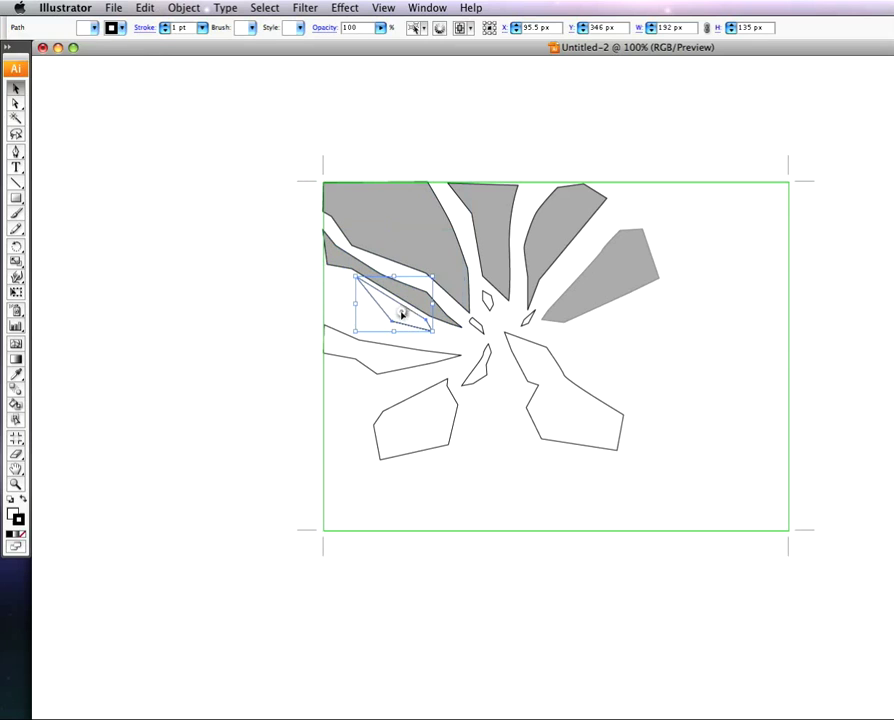
click(94, 32)
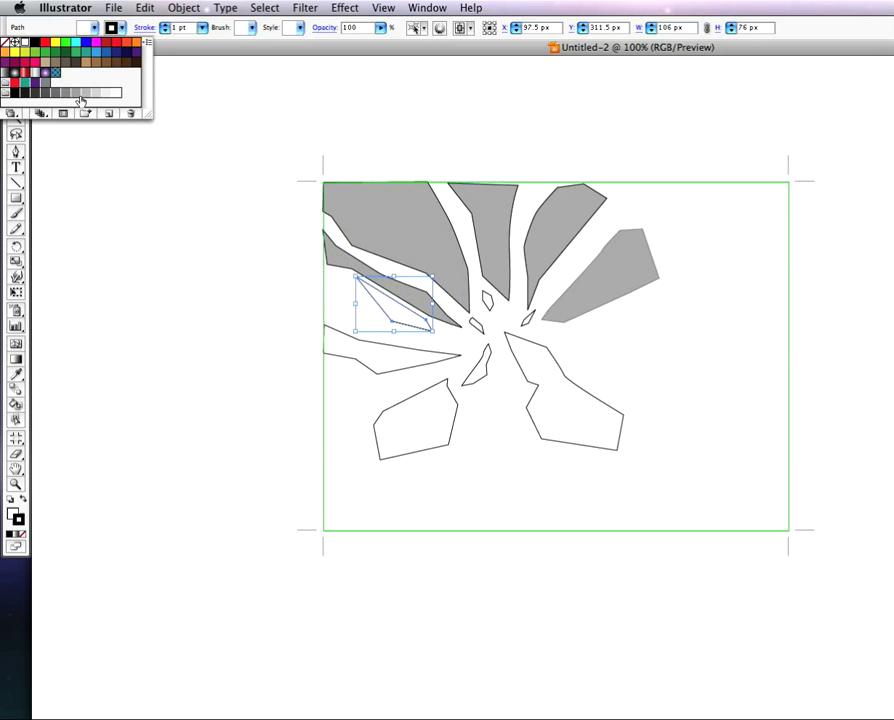
click(84, 91)
- Fill the long pointed shard on the left edge and the polygonal shard beneath it with the same grey swatch
click(410, 364)
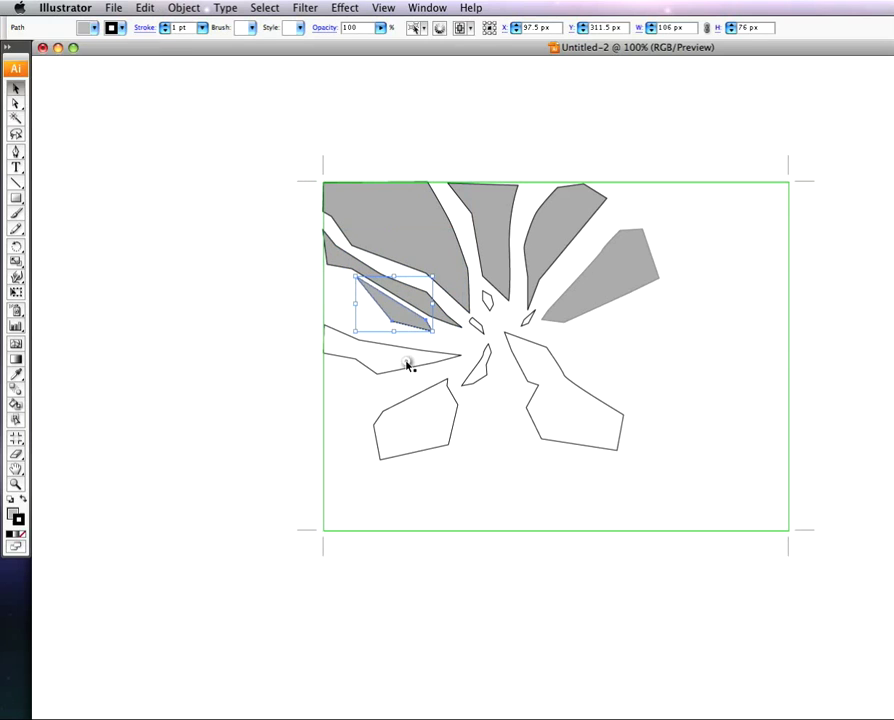
click(410, 364)
click(94, 28)
click(88, 101)
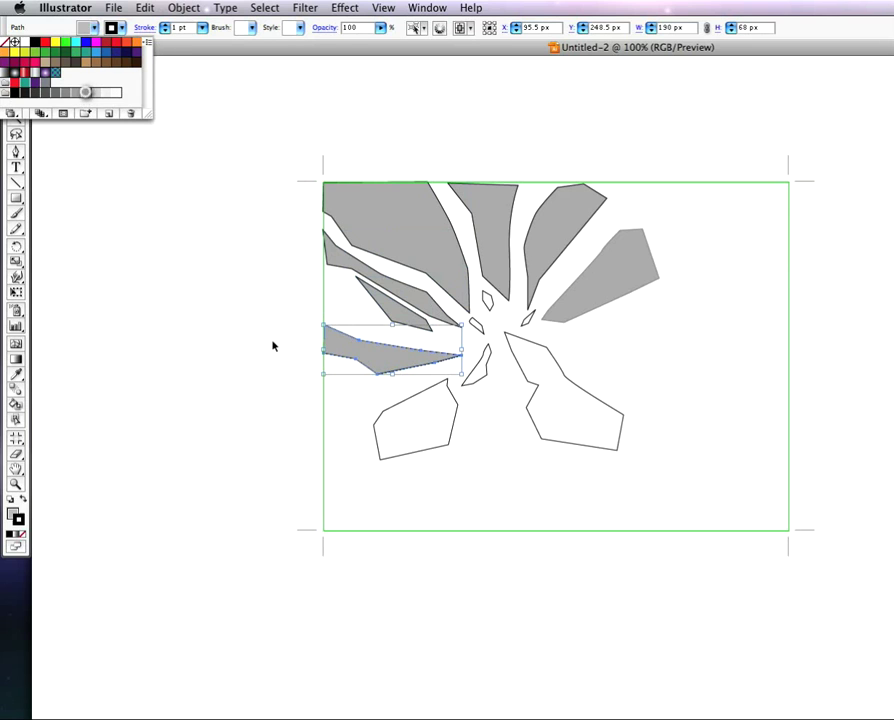
click(412, 425)
click(94, 28)
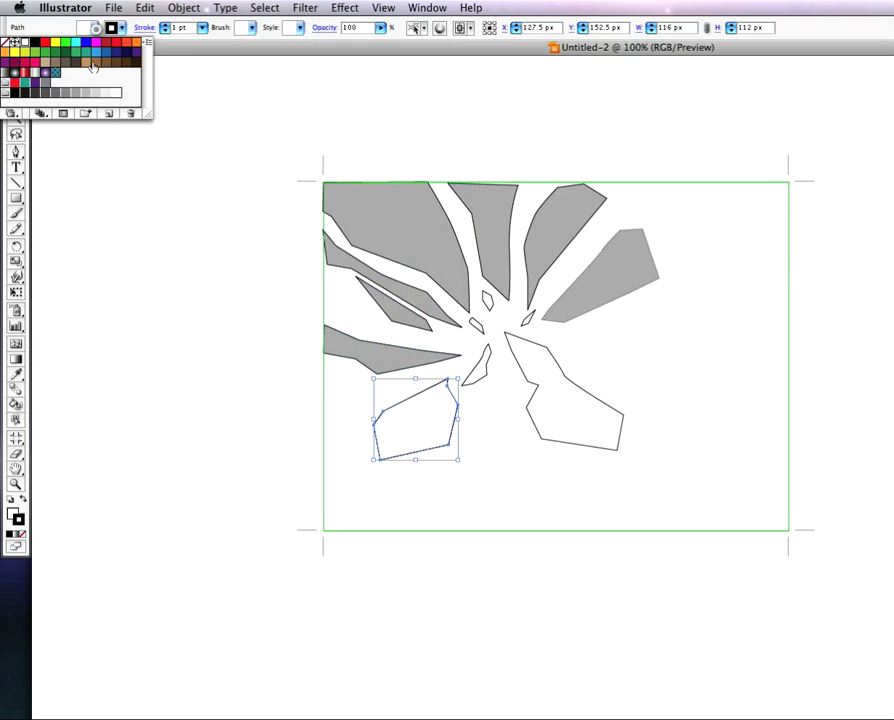
click(85, 97)
- Fill the small curved shard just below the impact centre and the large lower-right shard with the same grey swatch
click(480, 370)
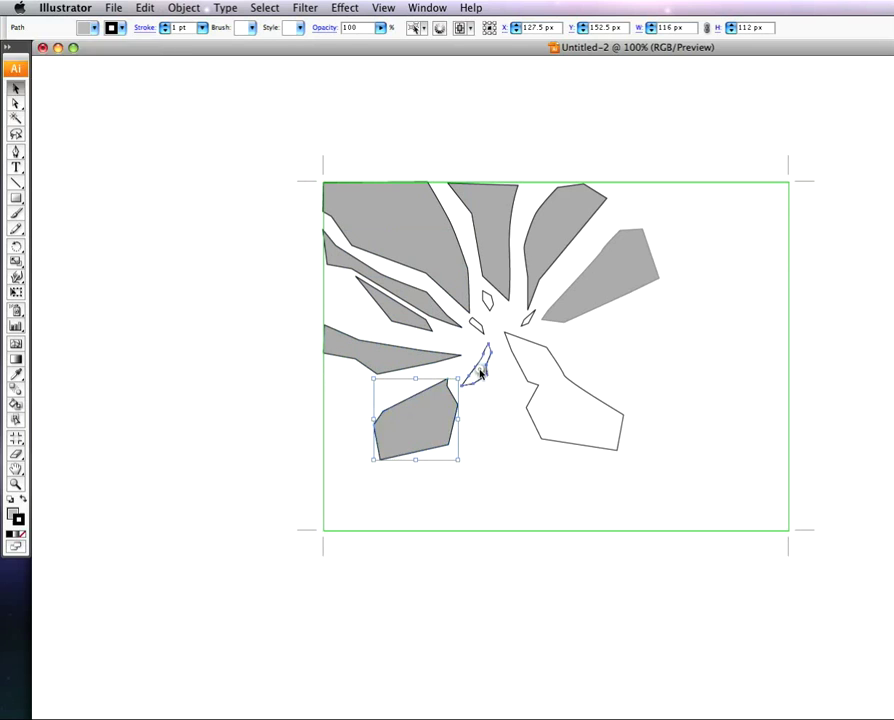
click(85, 27)
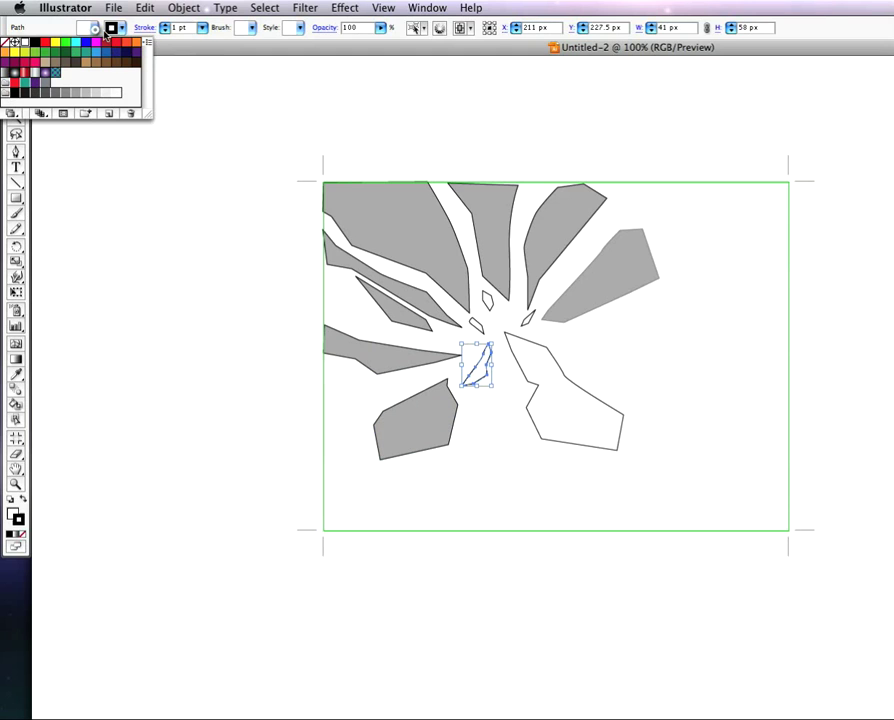
click(86, 96)
click(572, 408)
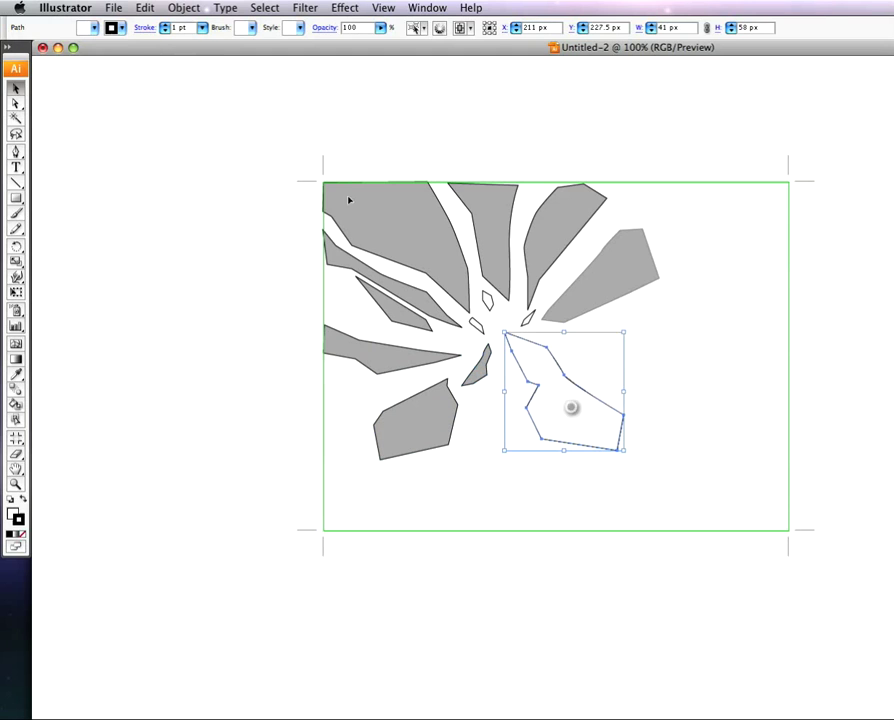
click(88, 27)
click(82, 95)
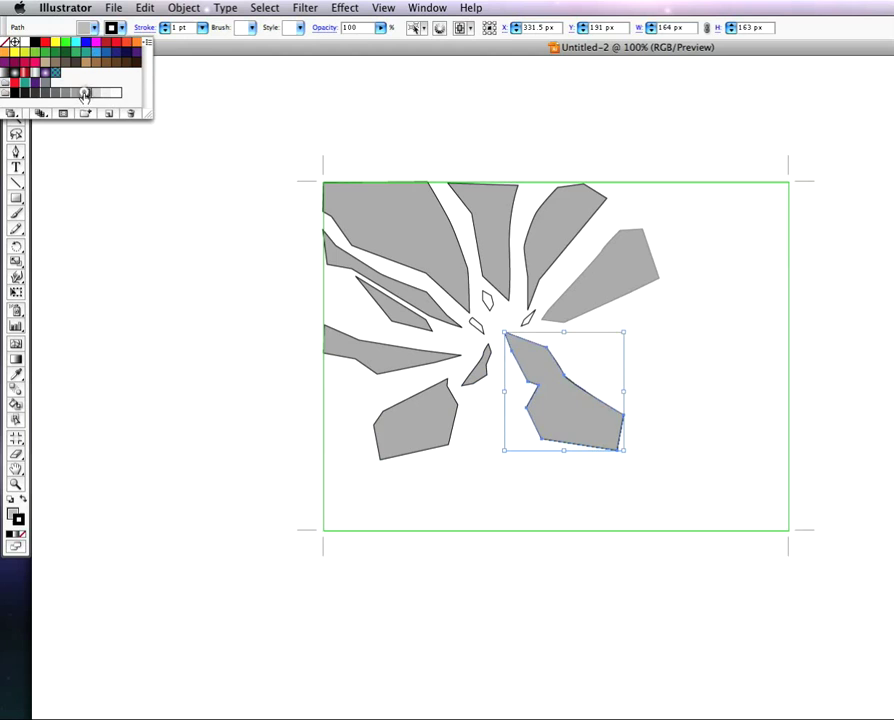
- Fill the three tiny shards around the impact centre with the same grey swatch and clear the selection
click(477, 326)
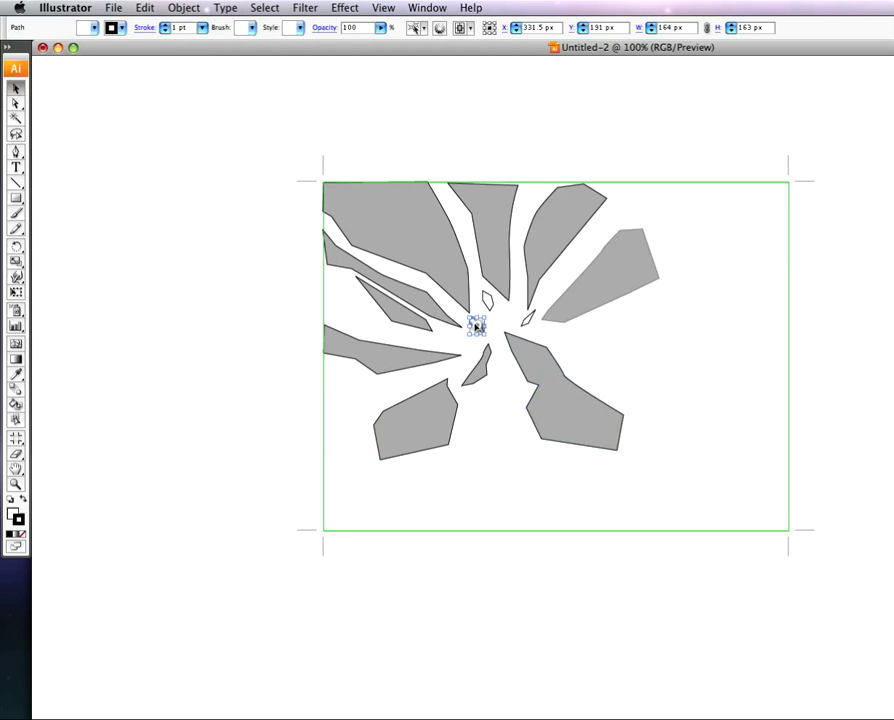
click(88, 27)
click(86, 92)
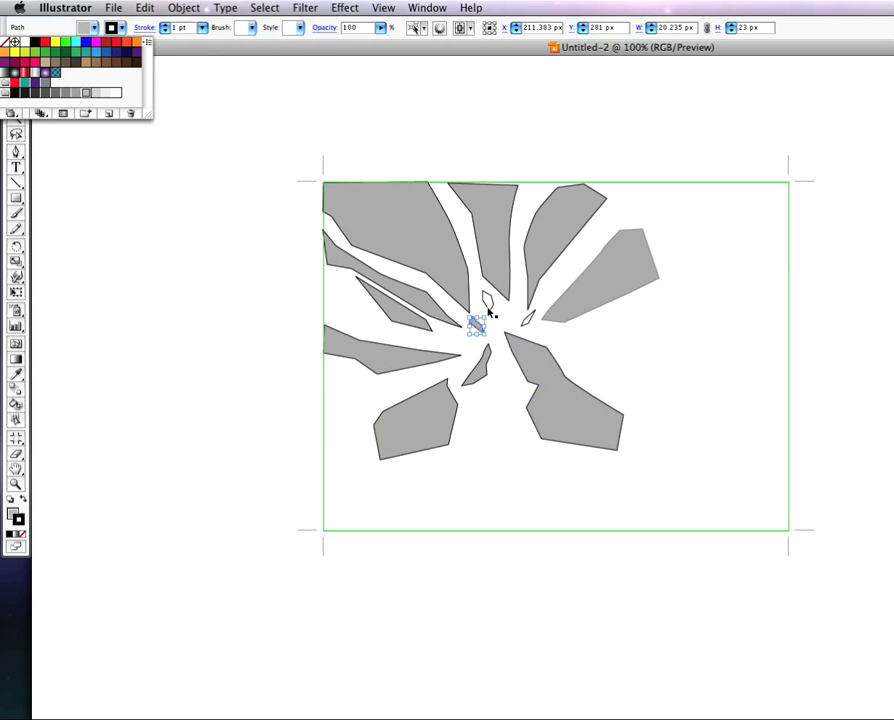
click(488, 300)
click(95, 32)
click(86, 93)
click(526, 320)
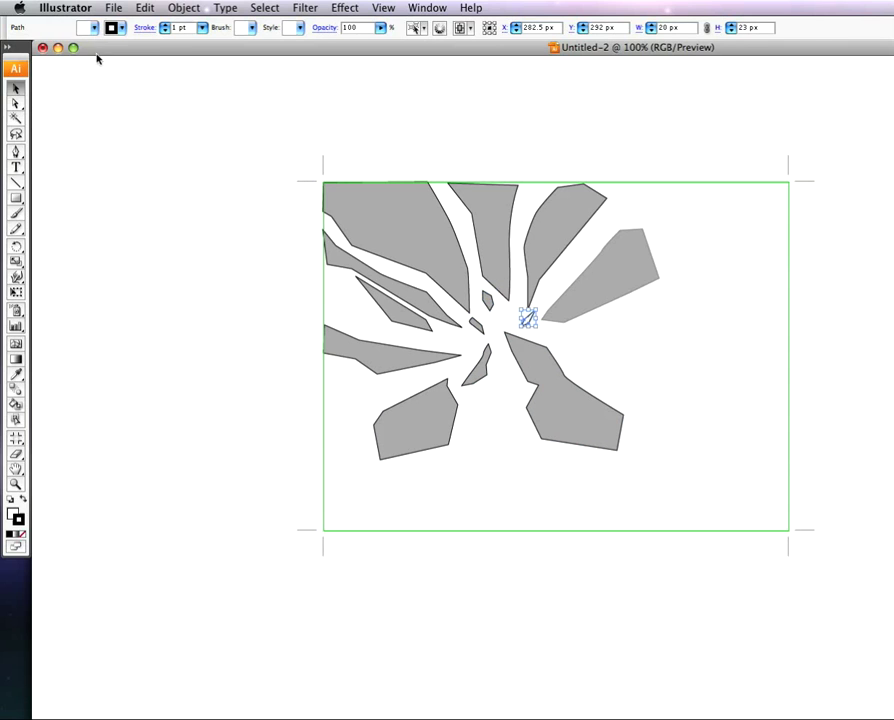
click(88, 27)
click(88, 97)
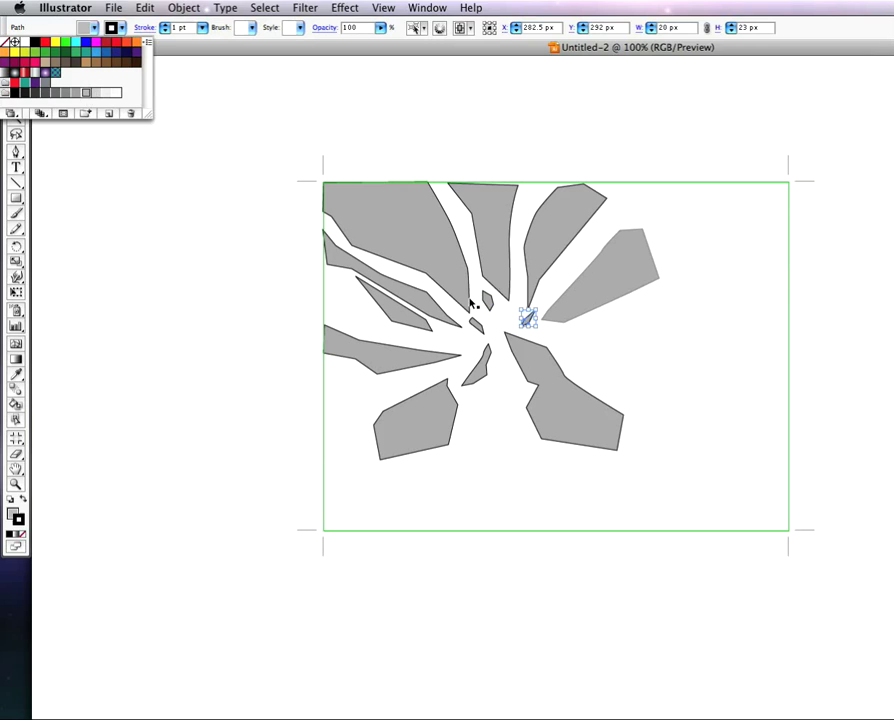
click(680, 350)
click(678, 351)
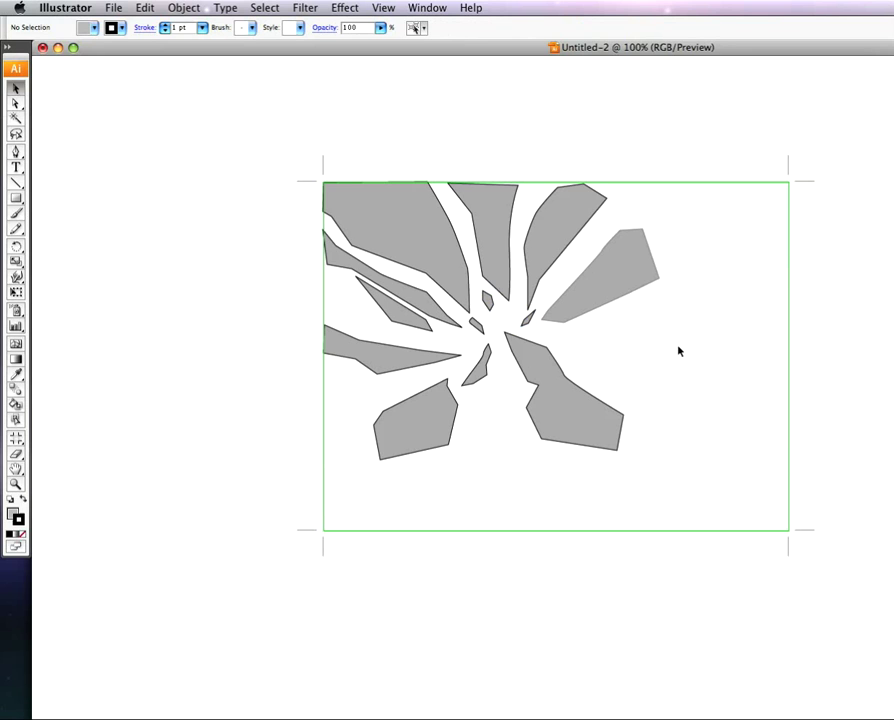
- Select all the shards and open the 3D Extrude & Bevel effect with its full surface options shown
drag(678, 497, 274, 134)
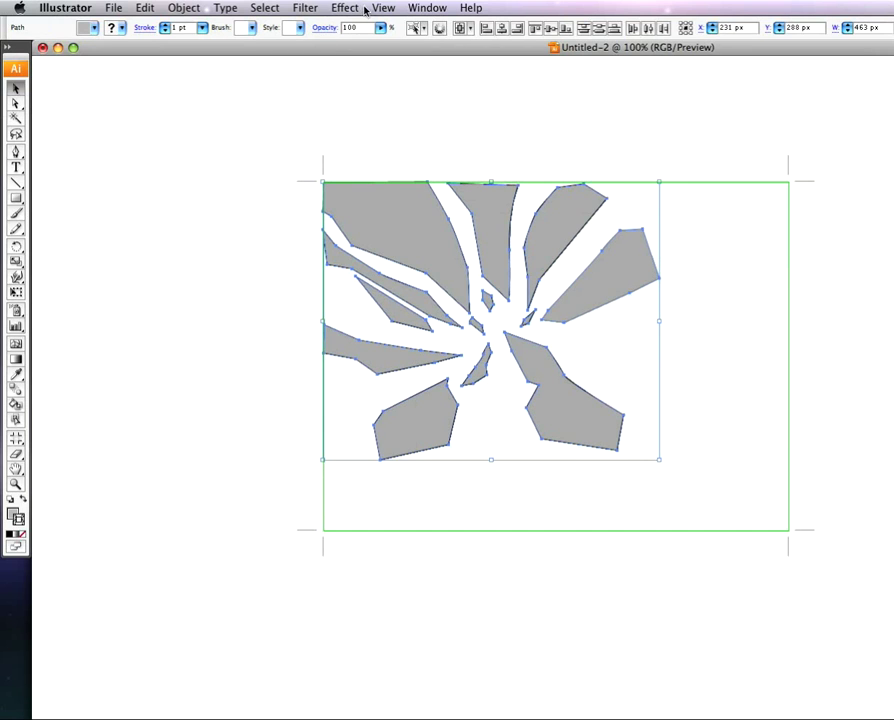
click(362, 9)
mouse_move(462, 101)
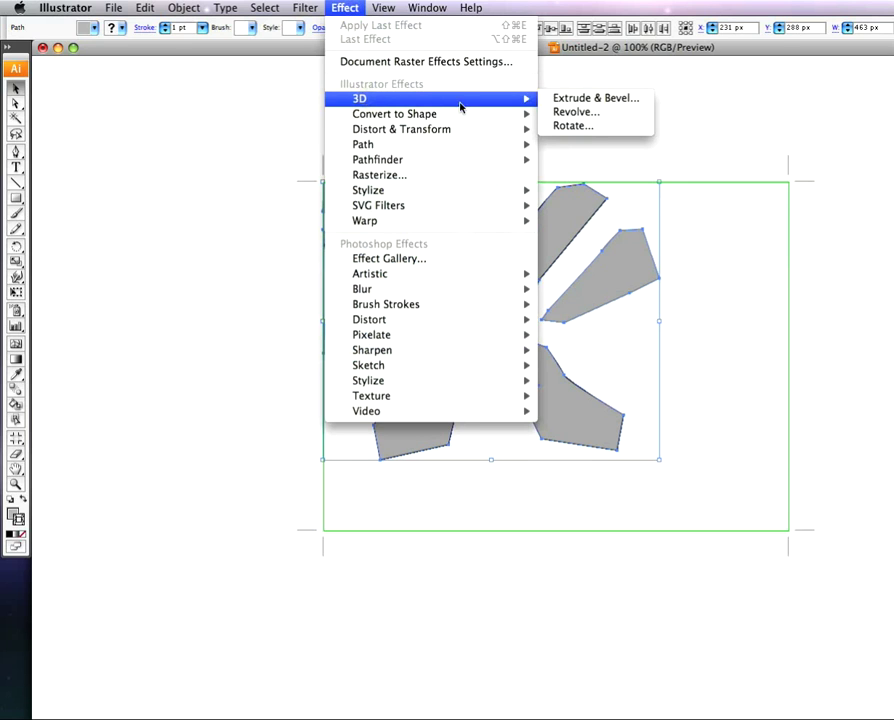
click(584, 100)
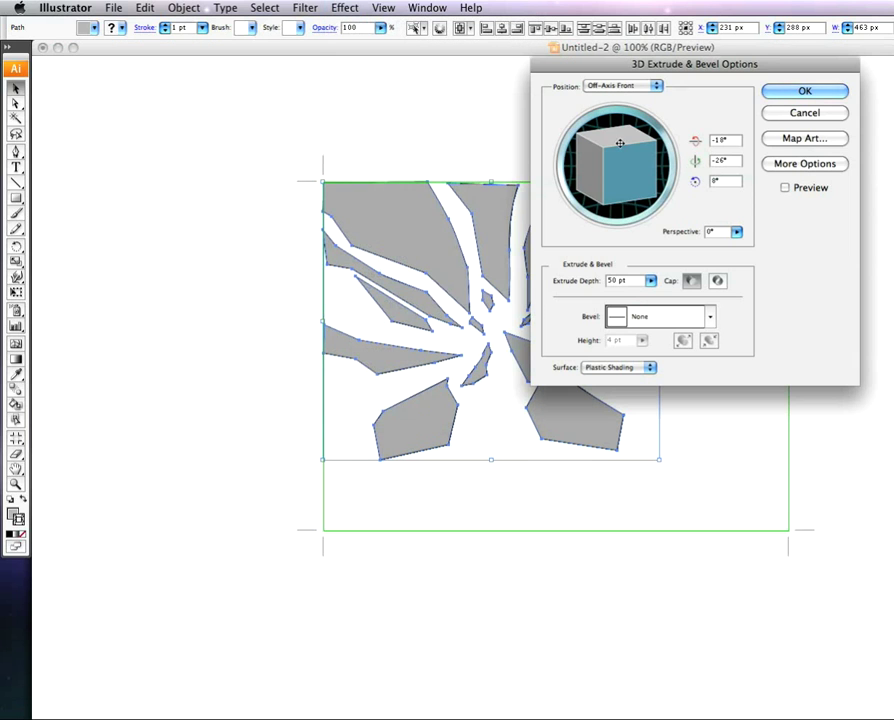
click(796, 164)
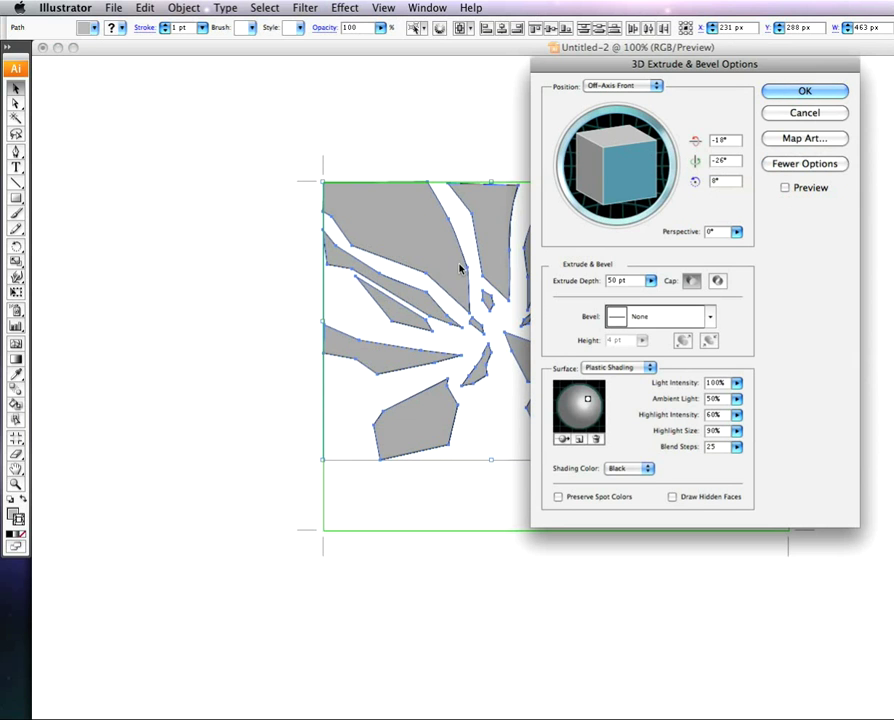
- Switch to the tutorial page in Firefox and look up the Extrude & Bevel settings under Step 13
key(F9)
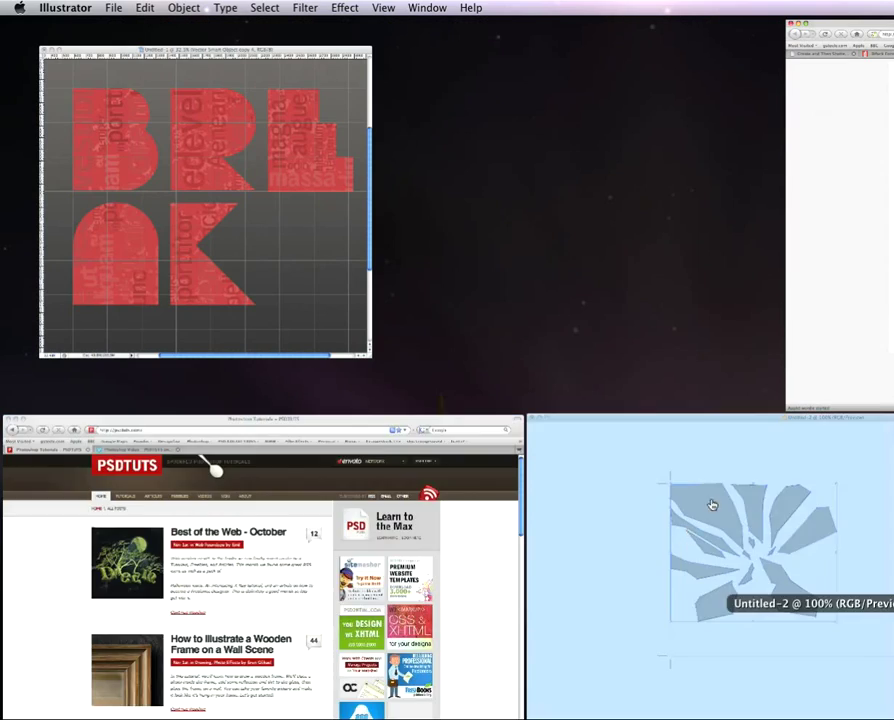
click(840, 200)
click(130, 88)
scroll(274, 338, down, 20)
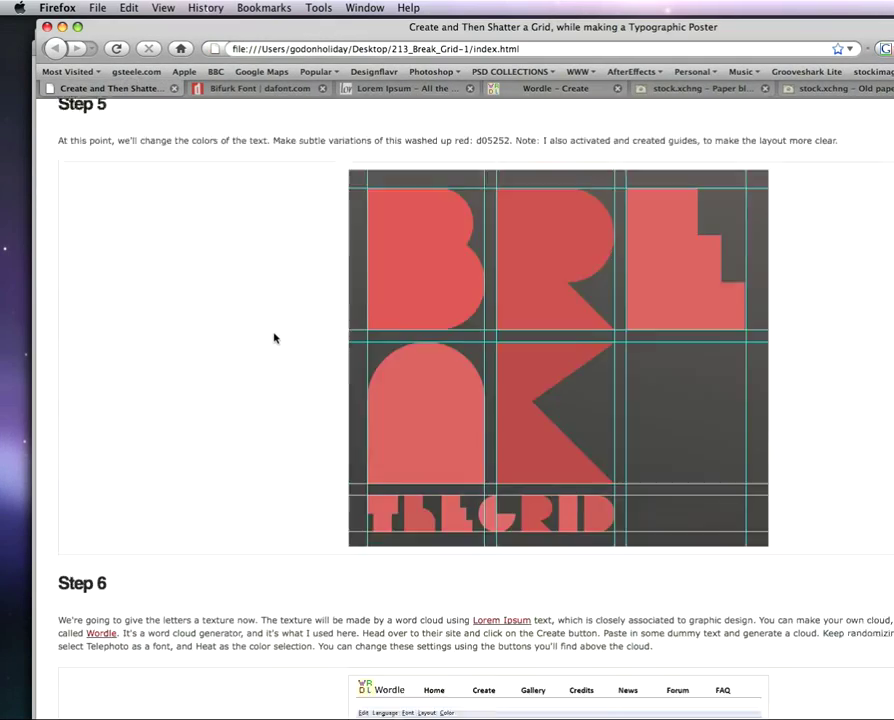
scroll(274, 338, down, 20)
scroll(274, 338, up, 4)
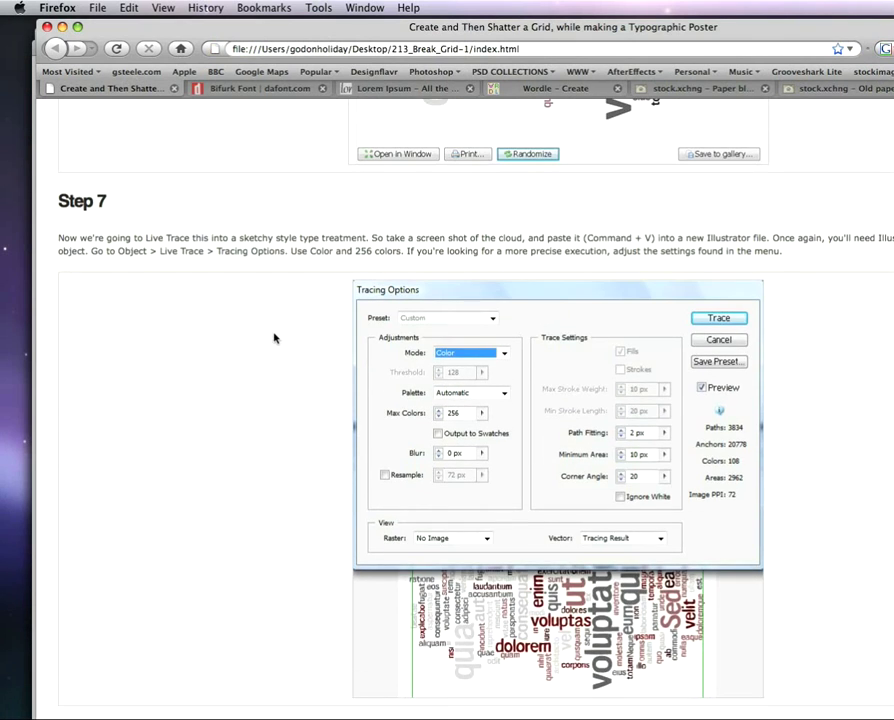
scroll(275, 338, down, 20)
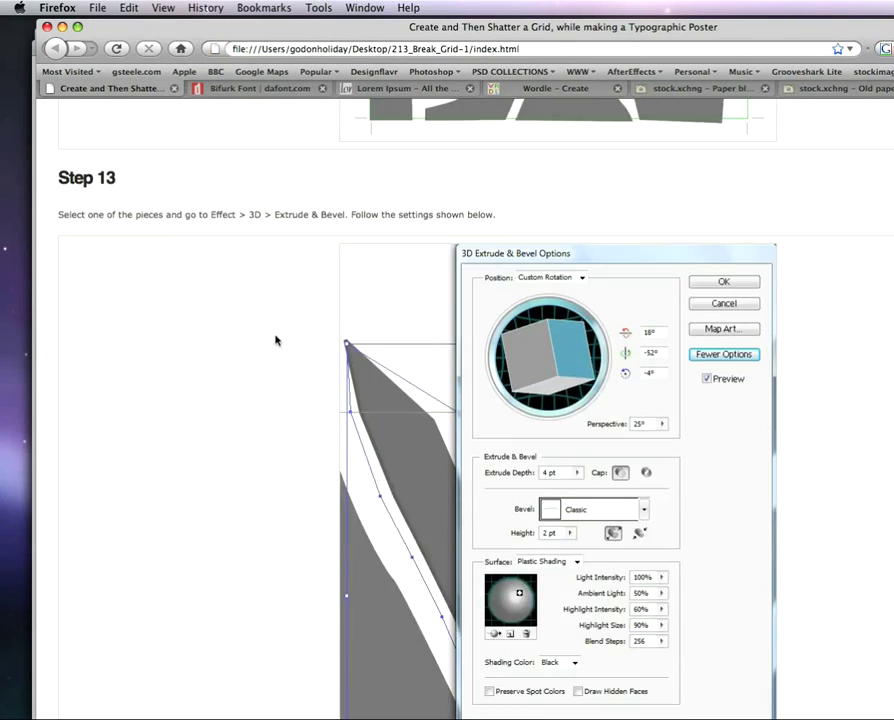
scroll(276, 340, down, 9)
scroll(276, 340, up, 6)
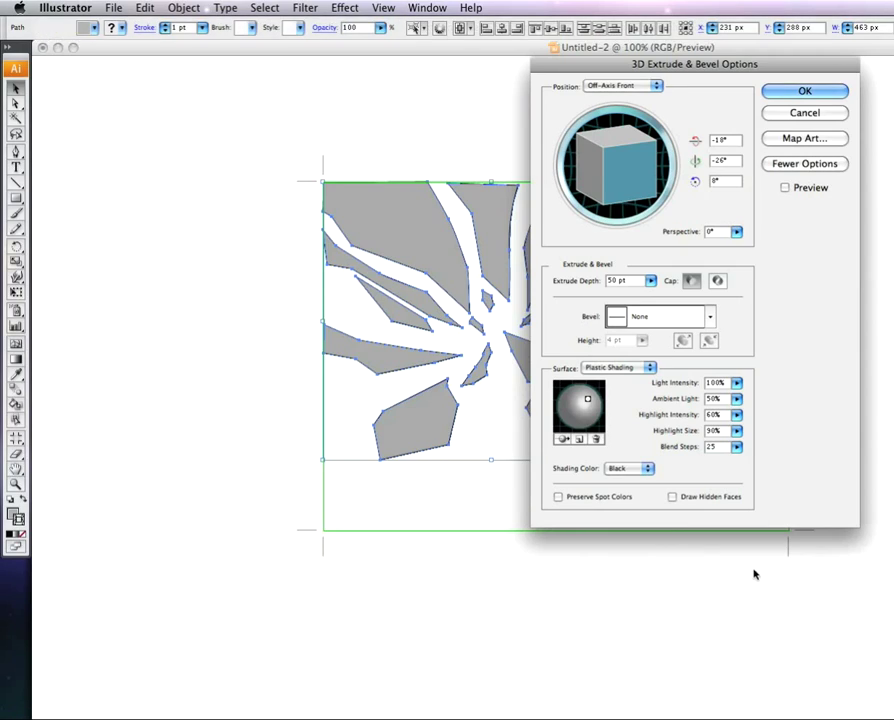
- Turn on the effect preview for the shards and set the Z-axis rotation to 4° and the perspective to 25°
click(785, 187)
drag(704, 64, 789, 170)
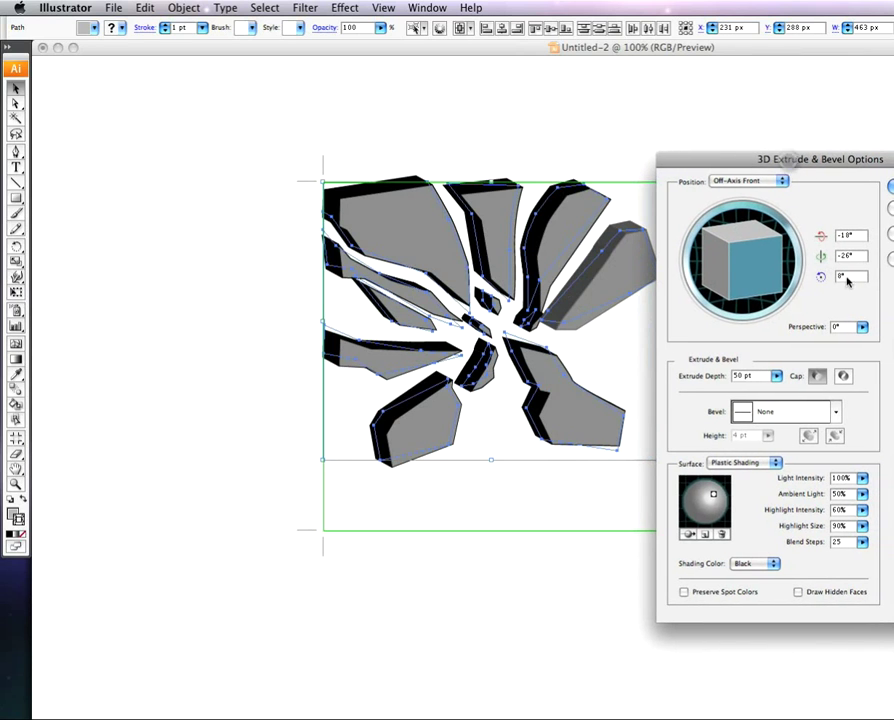
click(818, 276)
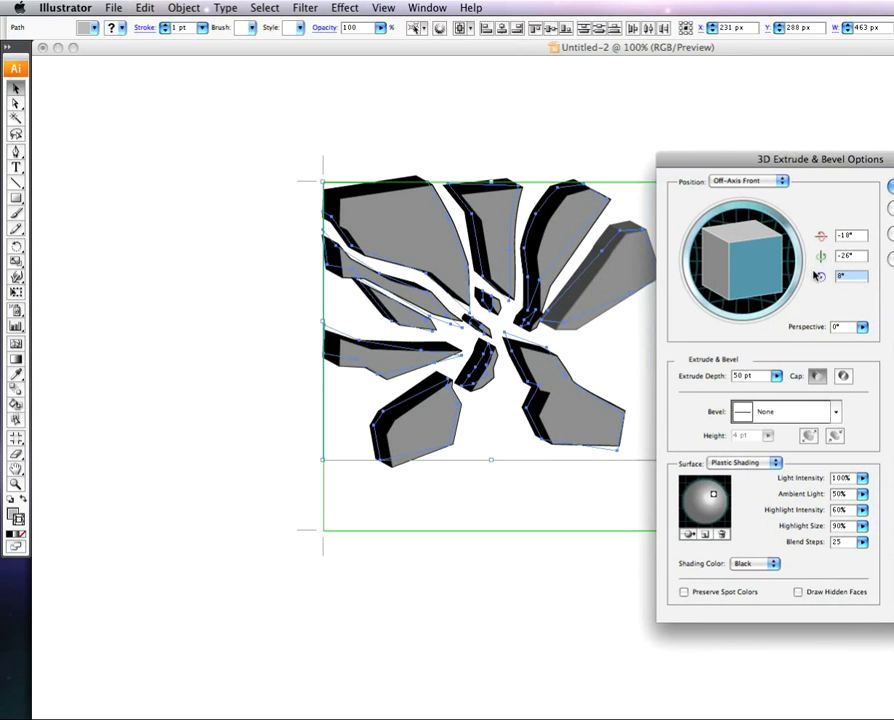
text(4)
click(835, 327)
text(25)
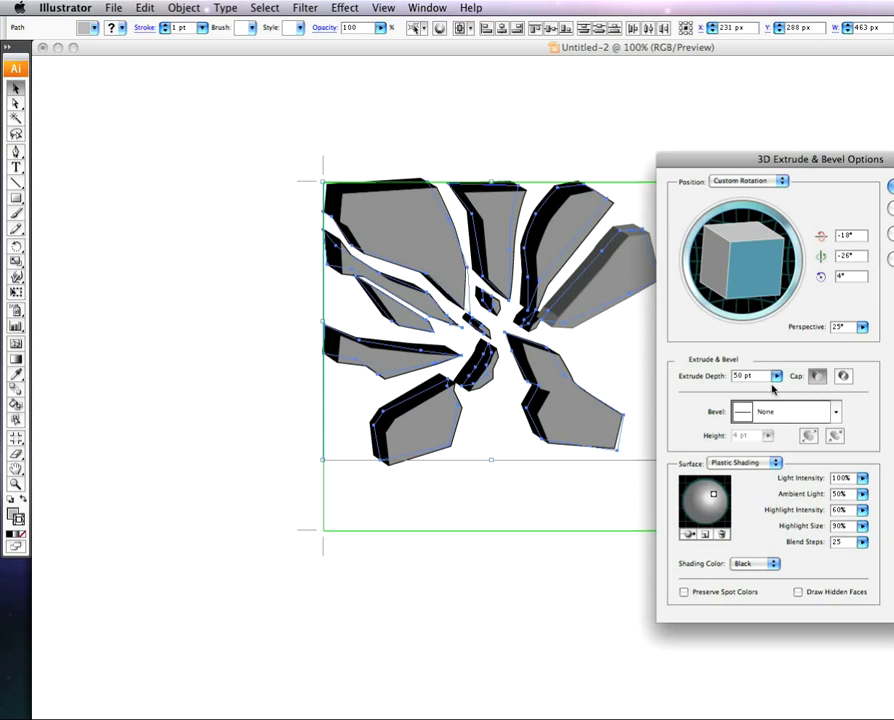
- Recheck the extrude depth in the tutorial's Step 13 settings in Firefox and return to the effect options in Illustrator
drag(742, 378, 725, 378)
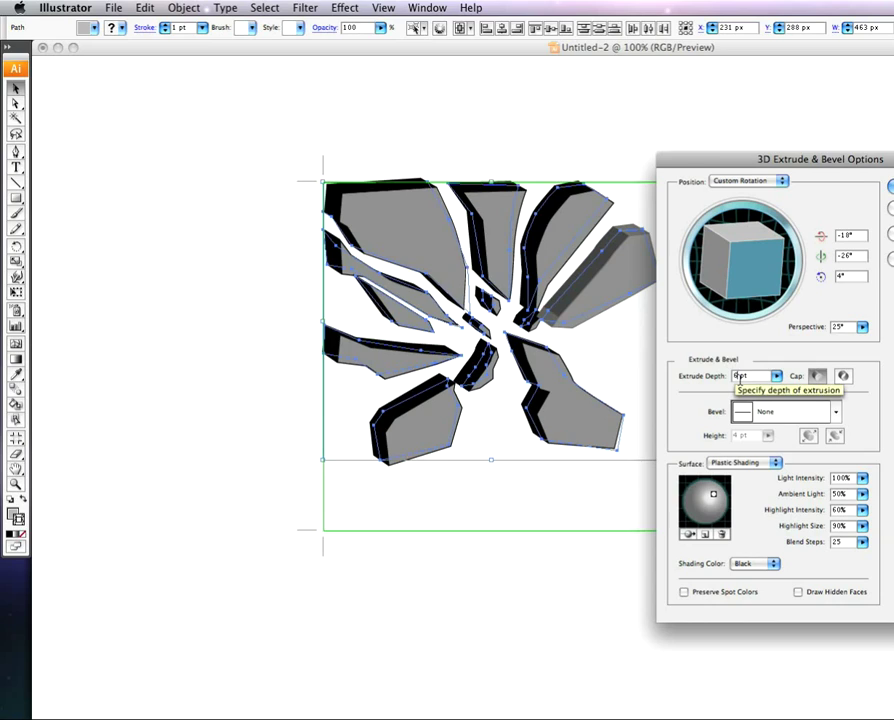
key(F9)
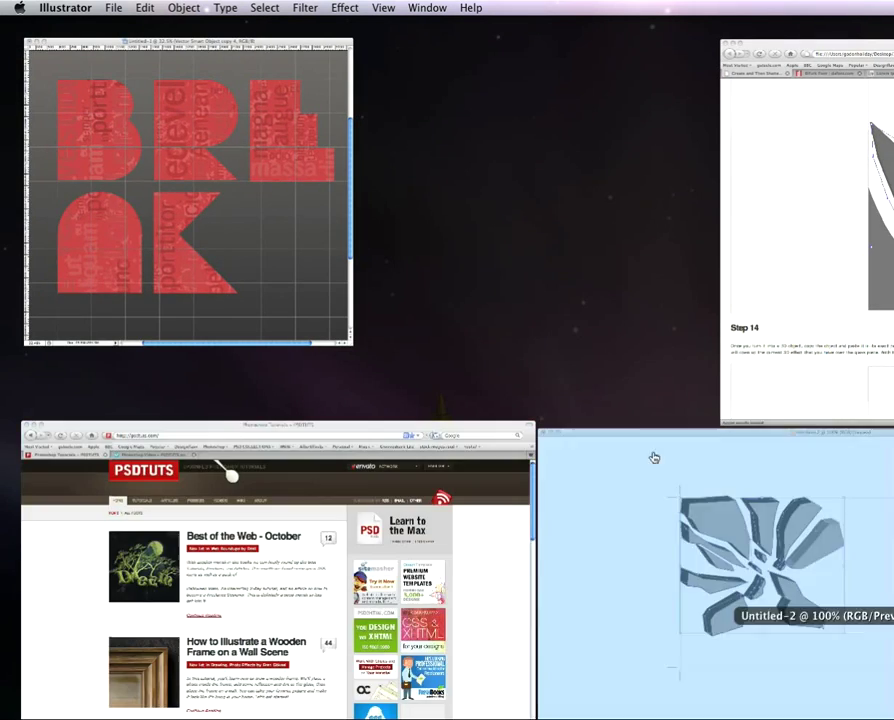
click(857, 287)
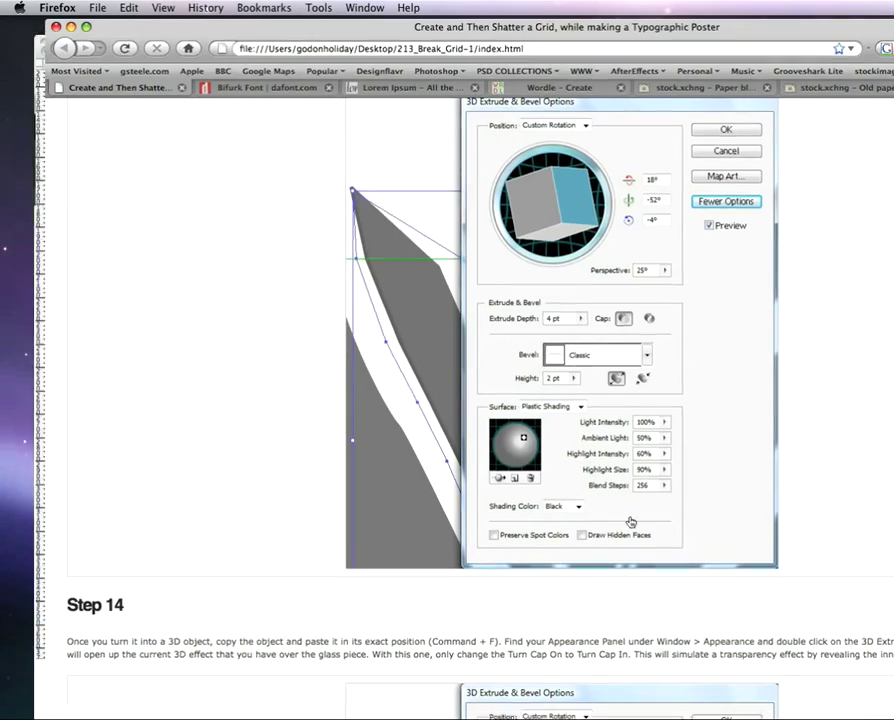
key(F9)
click(800, 578)
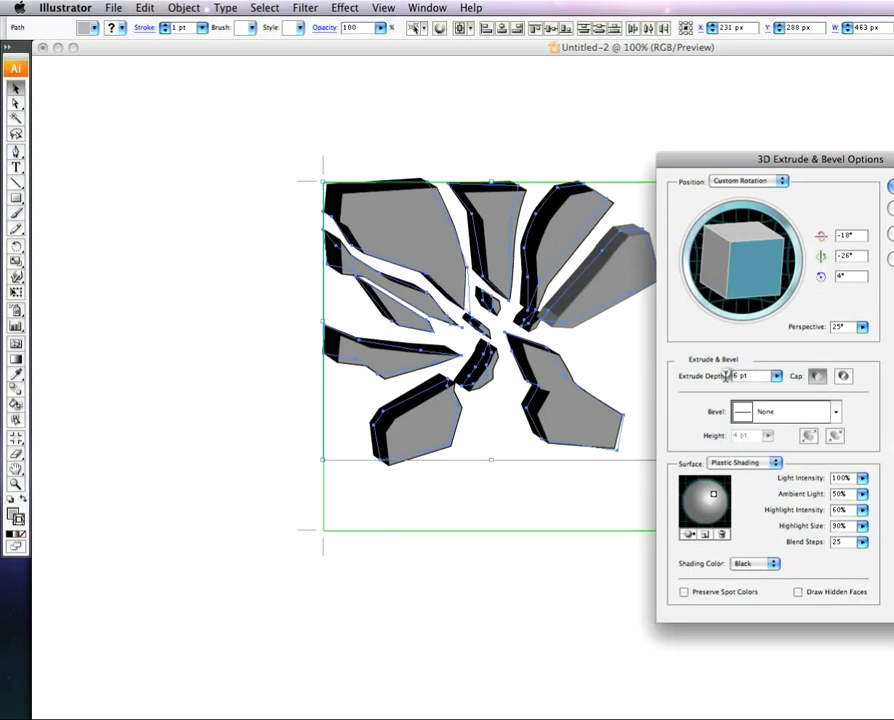
- Set the extrude depth to 4 pt, apply the Extrude & Bevel effect to the shards and deselect them
text(4)
key(Delete)
key(Tab)
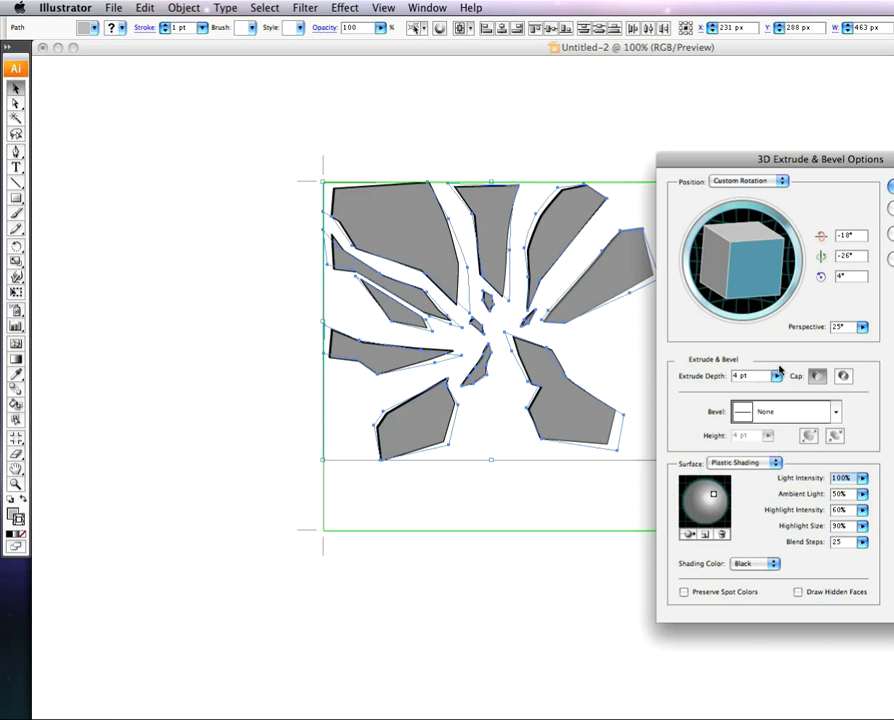
drag(832, 161, 775, 153)
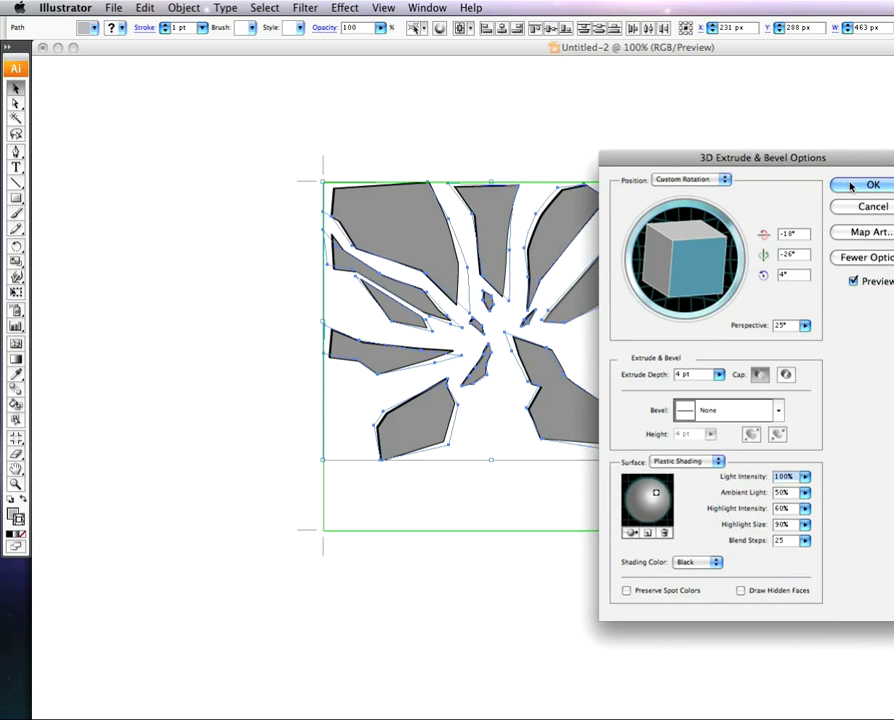
click(864, 186)
click(710, 274)
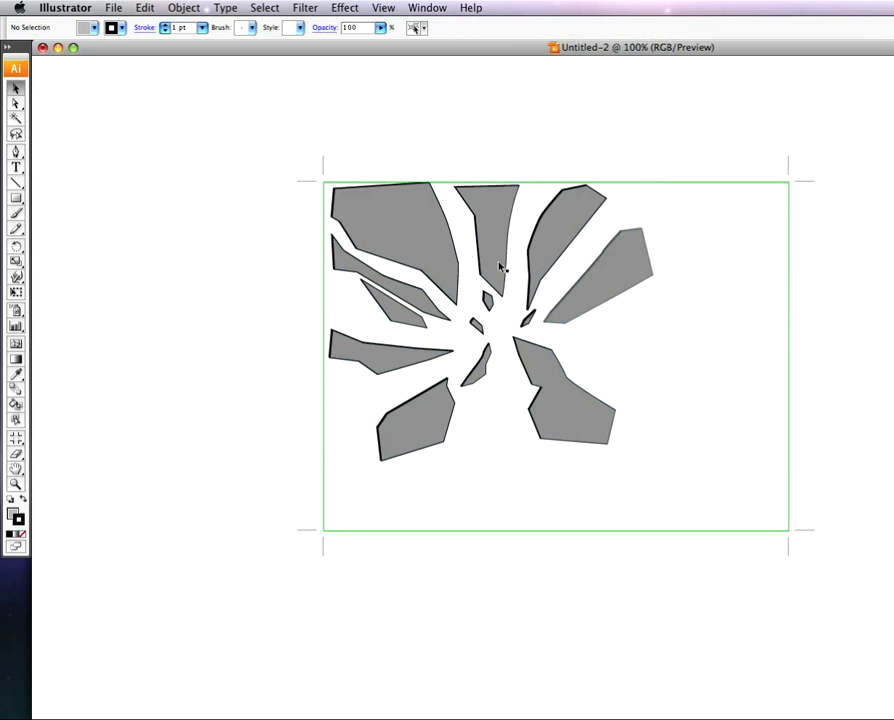
- Apply a previewed 3D Rotate effect to the middle shard at the artboard's left edge, with X 5°, Y -60° and Z 5°
click(388, 350)
click(347, 10)
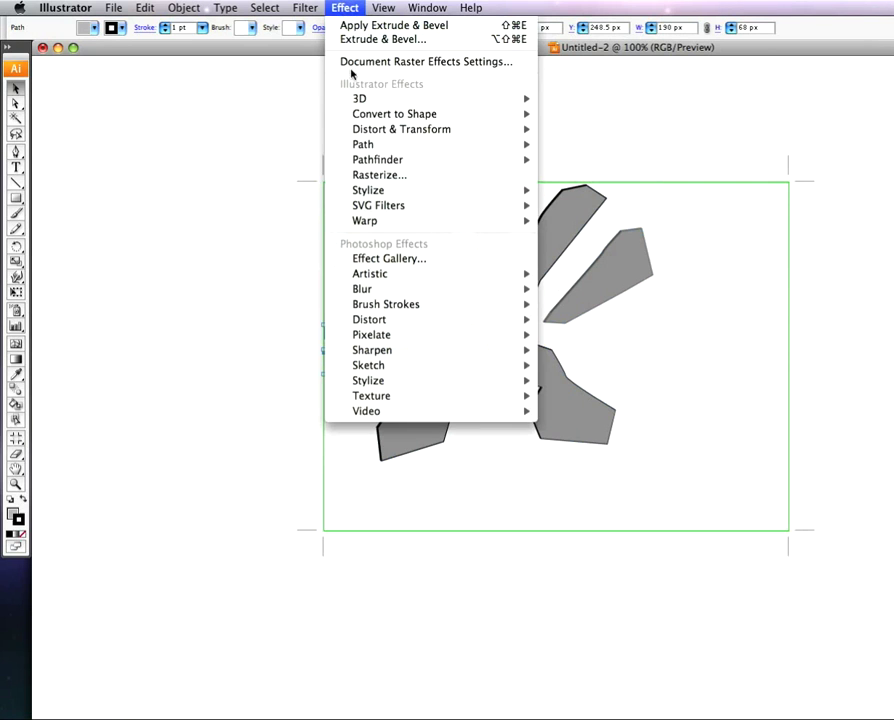
mouse_move(362, 100)
click(578, 126)
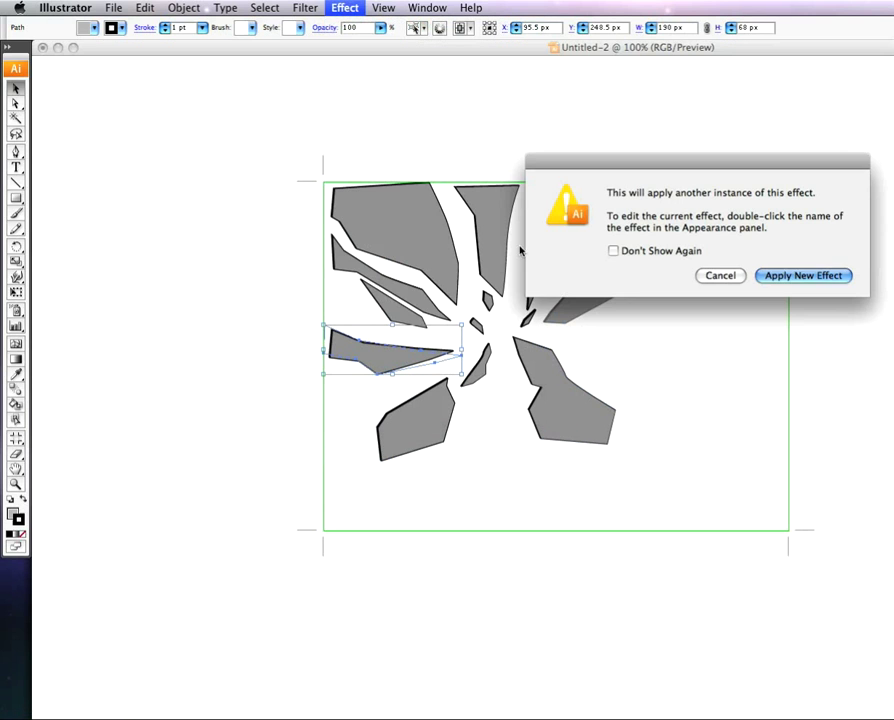
click(780, 278)
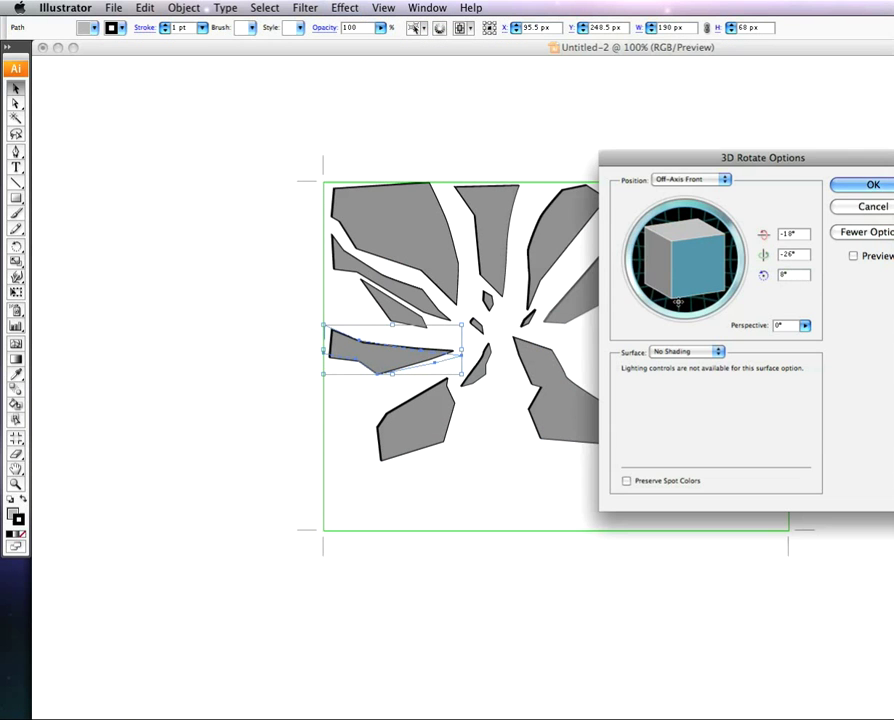
drag(685, 290, 697, 285)
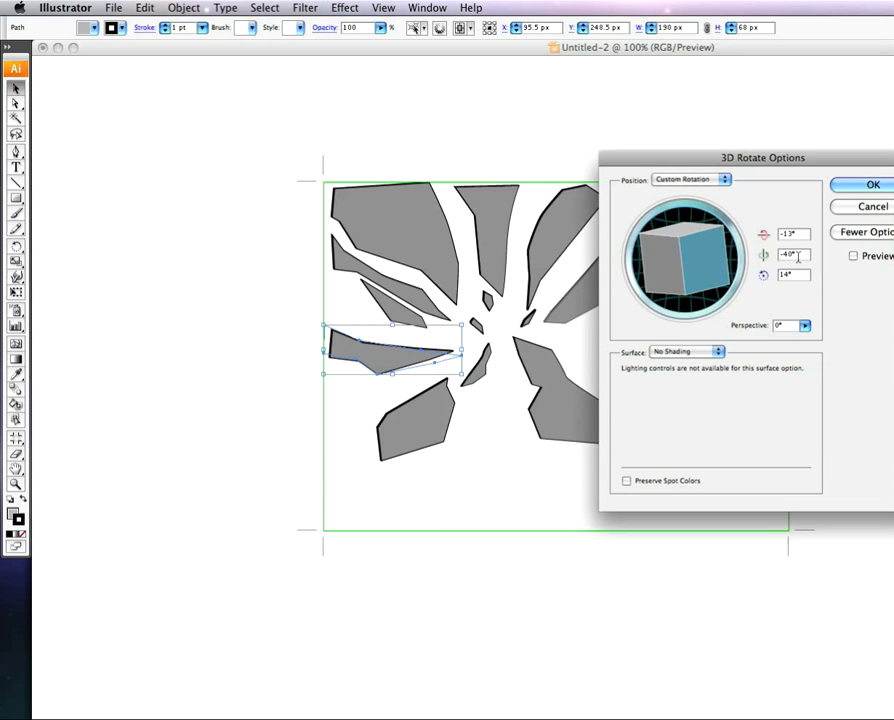
click(866, 256)
mouse_move(703, 262)
mouse_down()
mouse_move(706, 246)
mouse_move(690, 252)
mouse_up()
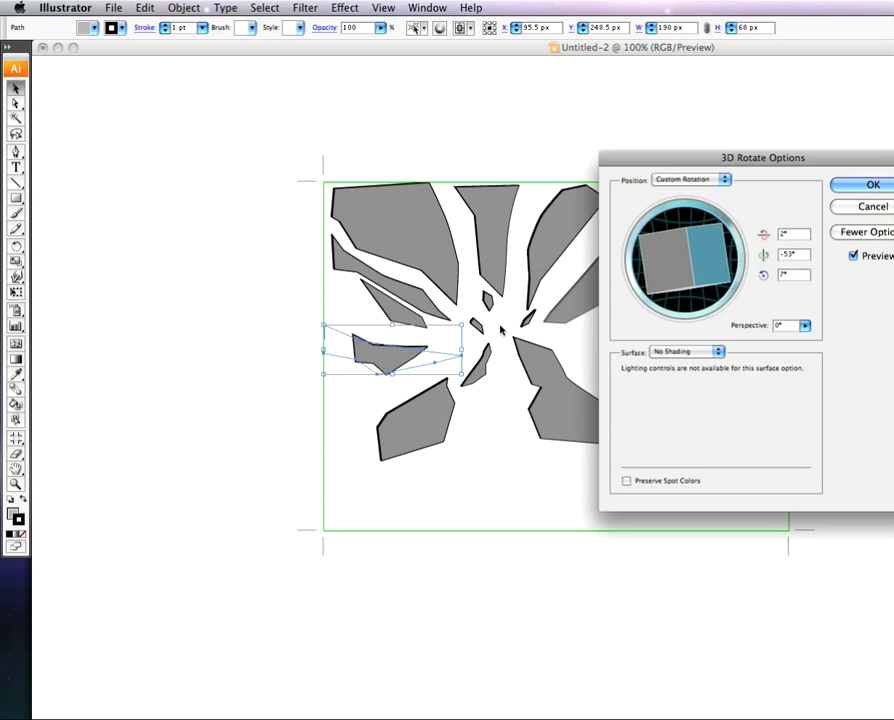
drag(666, 260, 673, 268)
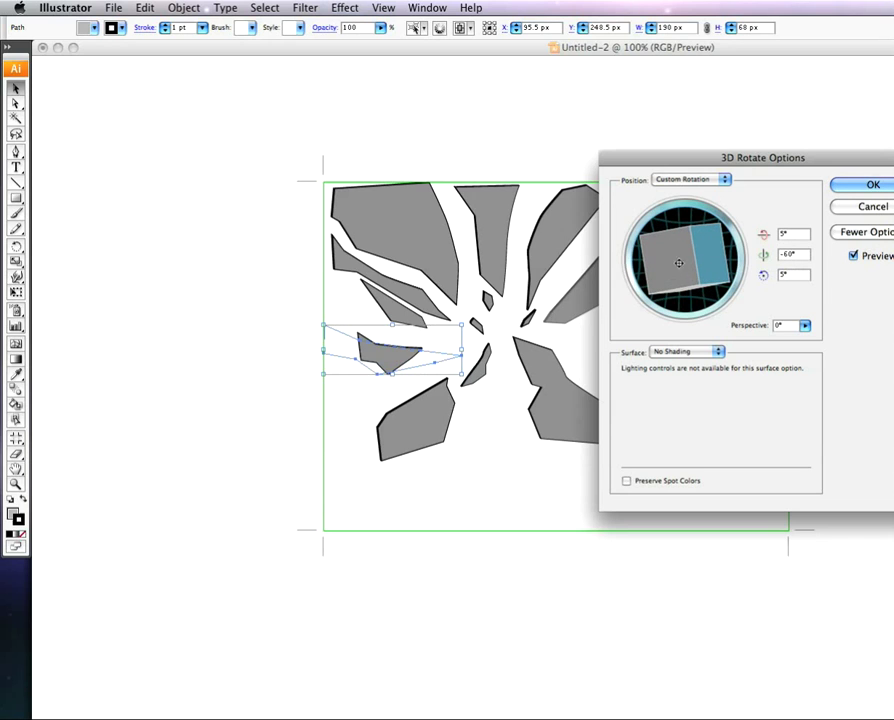
click(848, 186)
- Apply a 3D Rotate effect with Diffuse Shading to the rightmost shard, rotated to X -10°, Y 36° and Z -6°
click(615, 285)
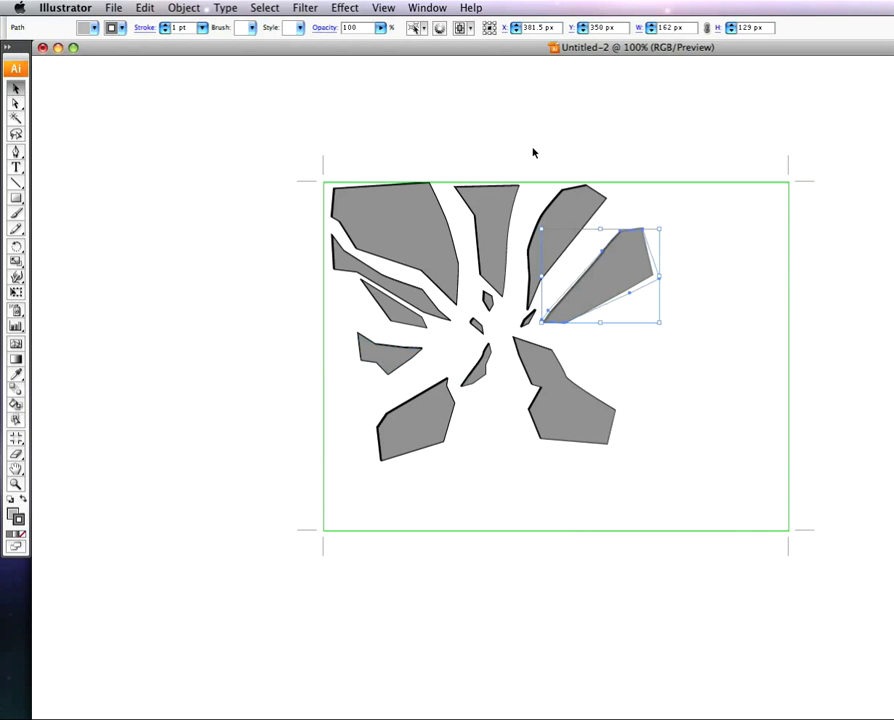
click(352, 9)
mouse_move(371, 102)
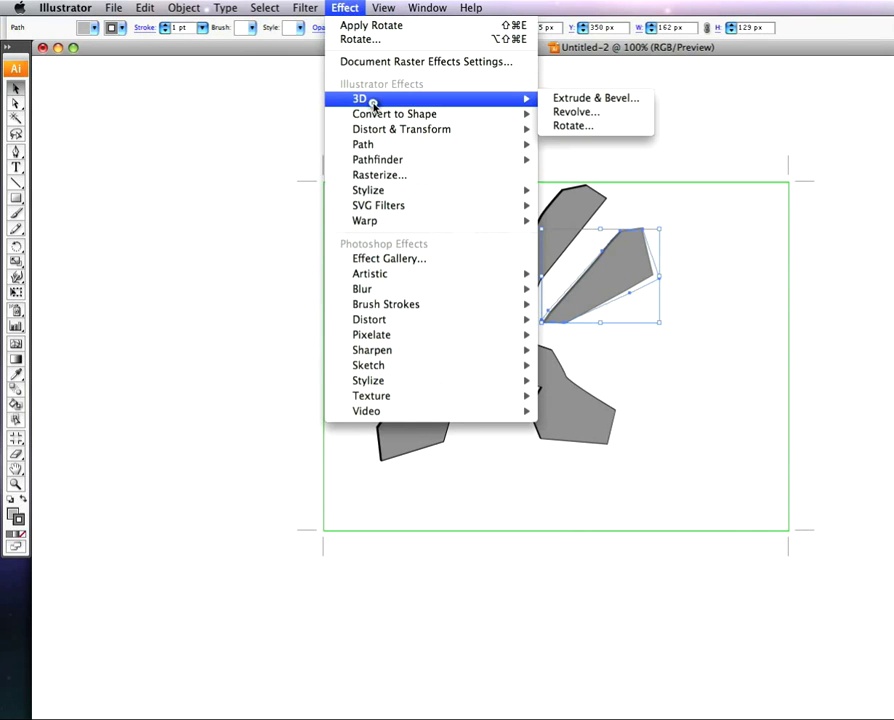
click(575, 128)
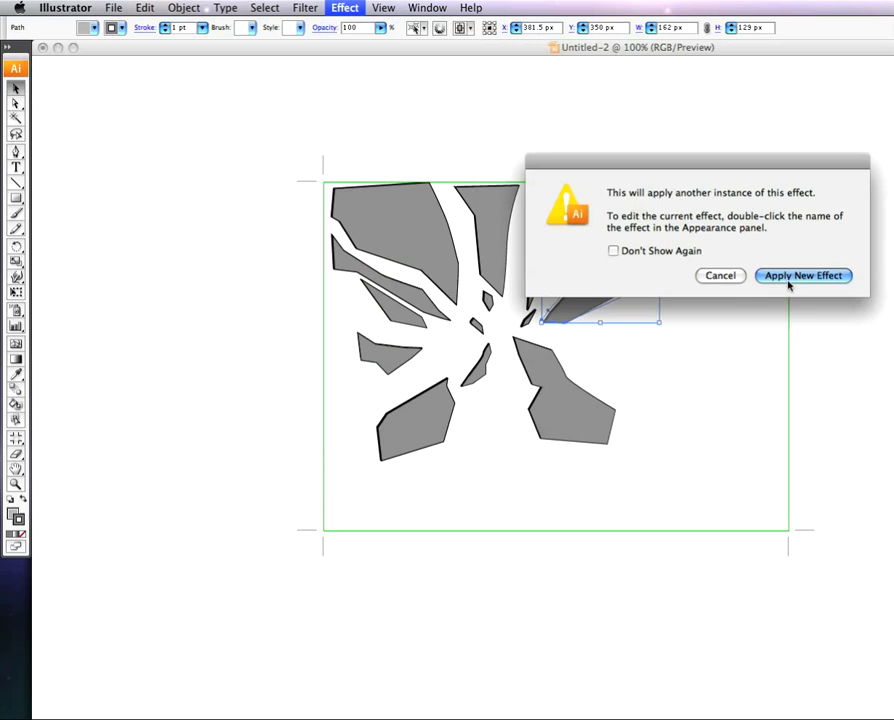
click(740, 279)
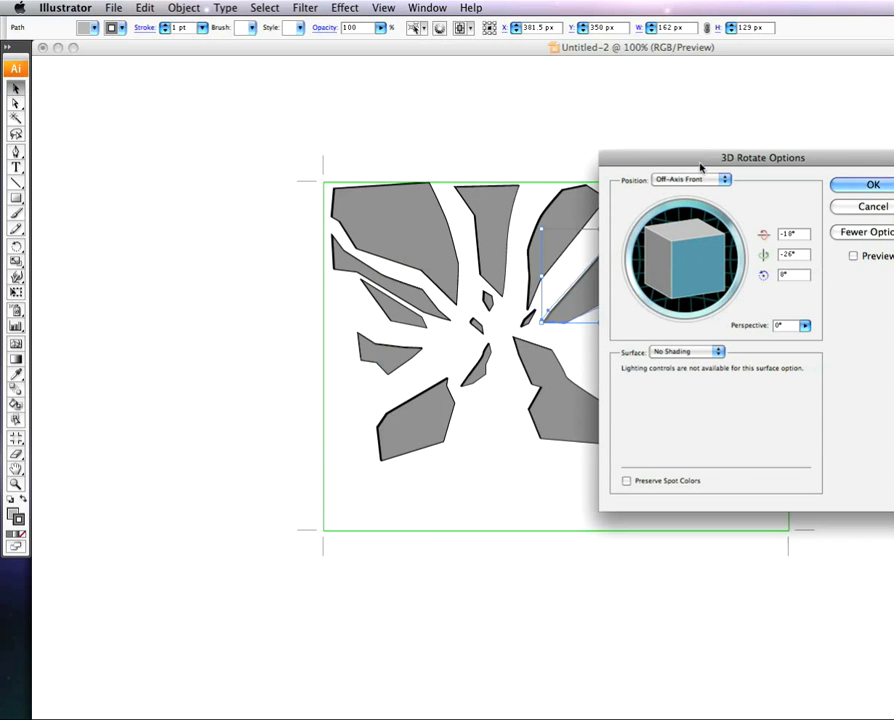
drag(641, 157, 716, 146)
mouse_move(755, 241)
mouse_down()
mouse_move(744, 245)
mouse_move(762, 256)
mouse_move(741, 269)
mouse_move(746, 262)
mouse_up()
click(783, 341)
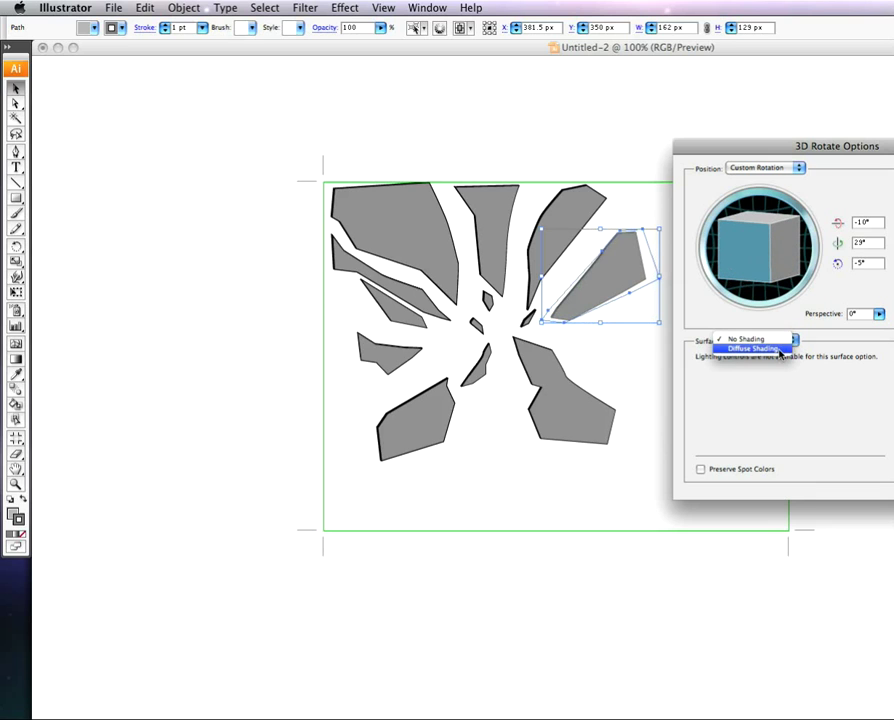
click(752, 349)
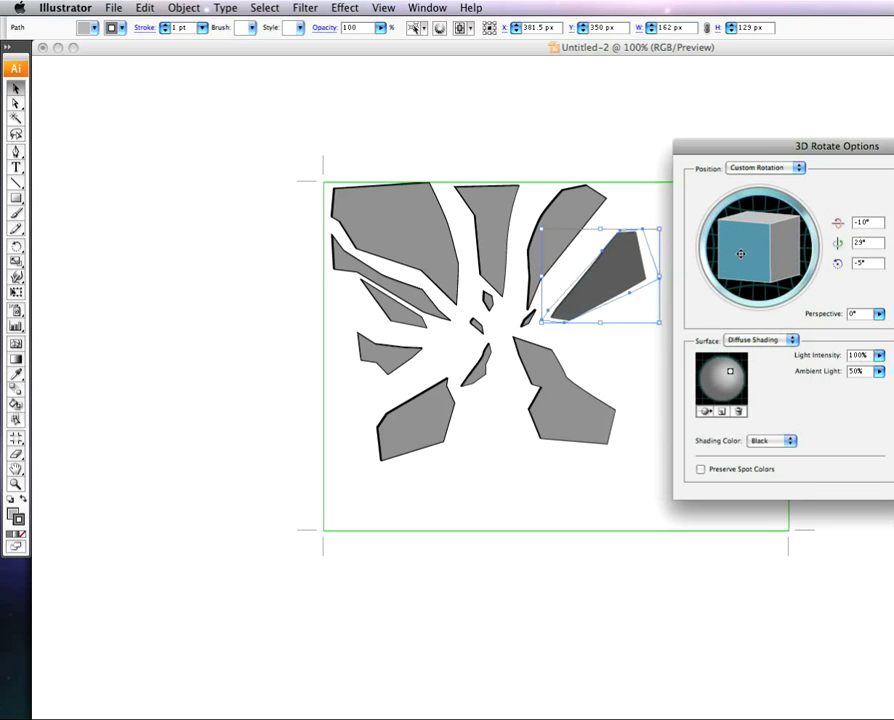
drag(741, 254, 736, 253)
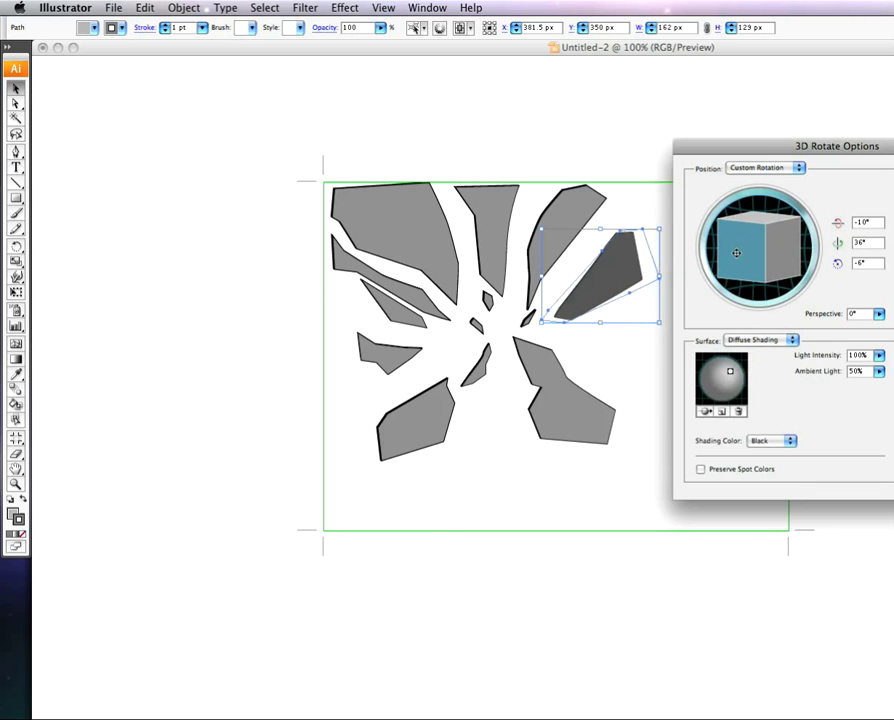
key(Return)
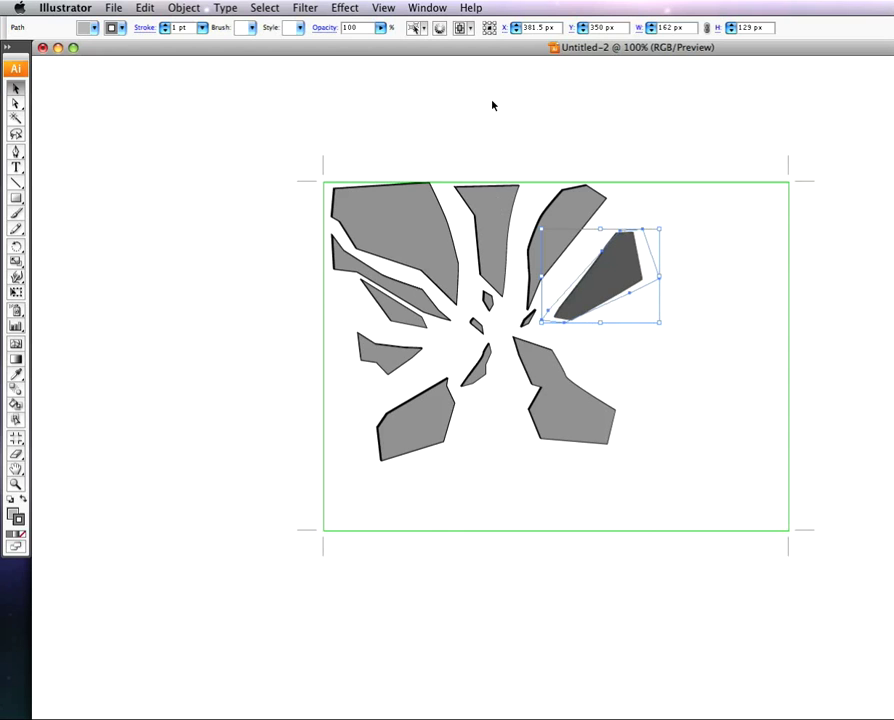
- Apply a 3D Rotate effect with Diffuse Shading to the lower-right shard, rotated to X 48°, Y 6° and Z -2°
click(556, 381)
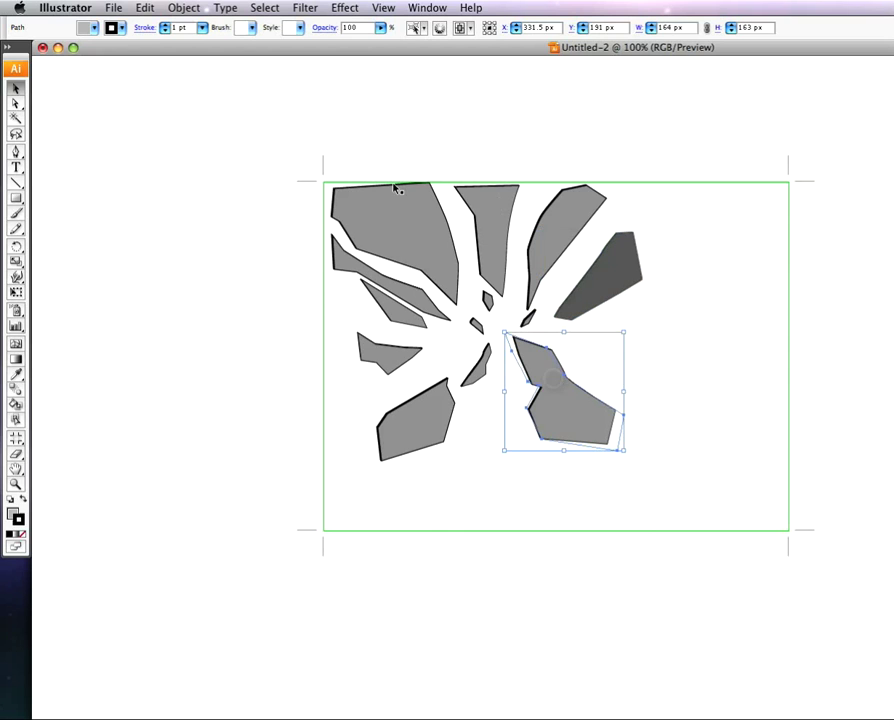
click(352, 9)
mouse_move(364, 98)
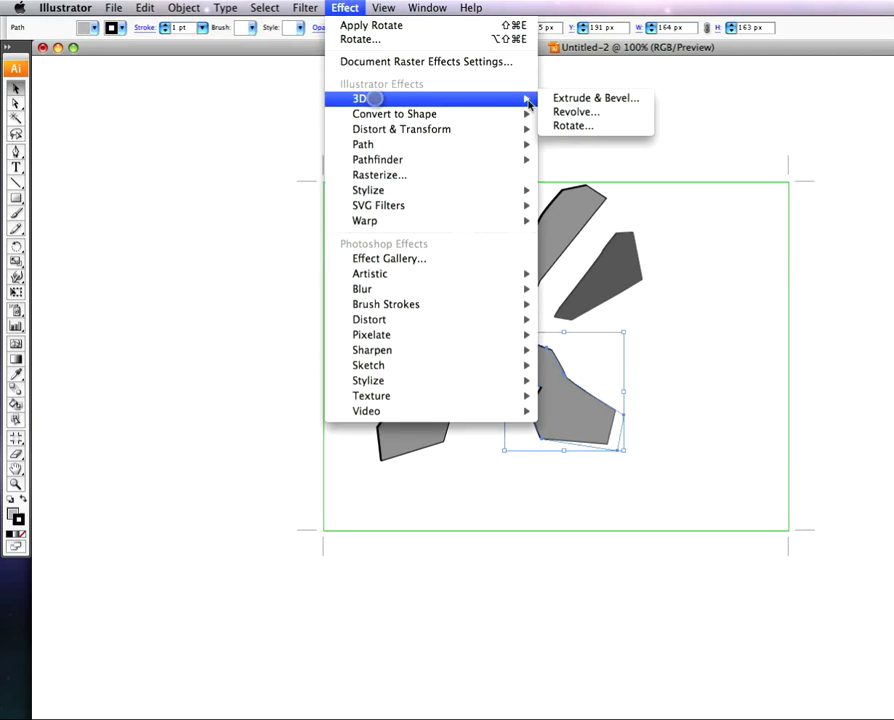
click(578, 126)
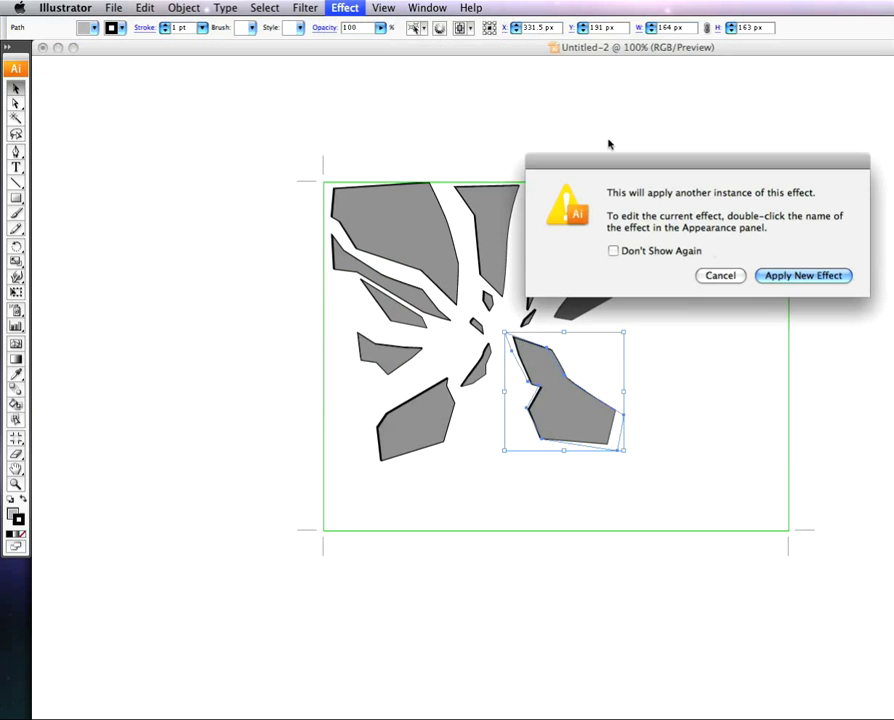
click(806, 276)
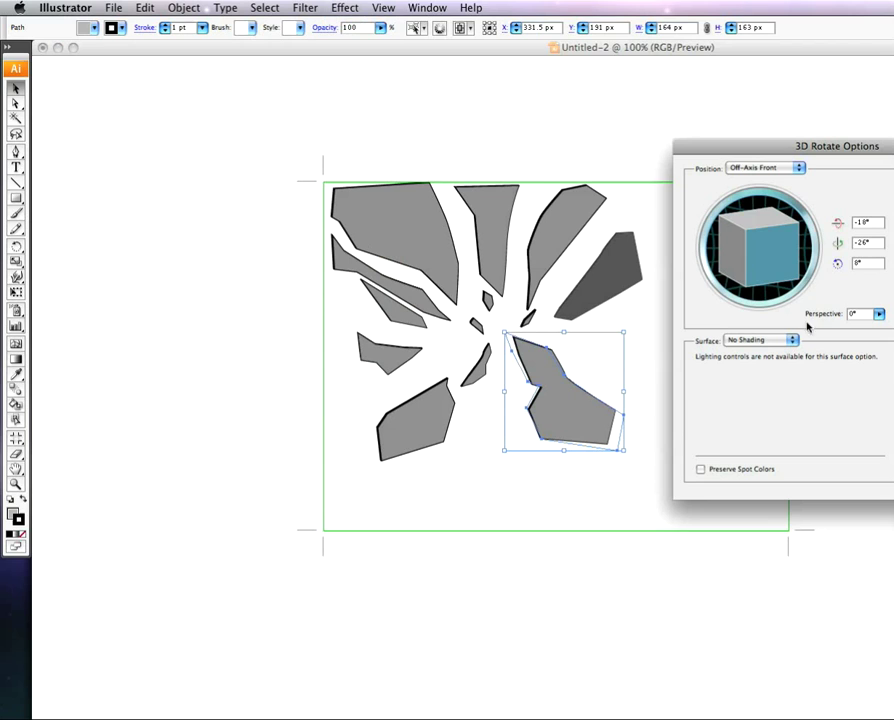
drag(749, 248, 766, 234)
click(790, 341)
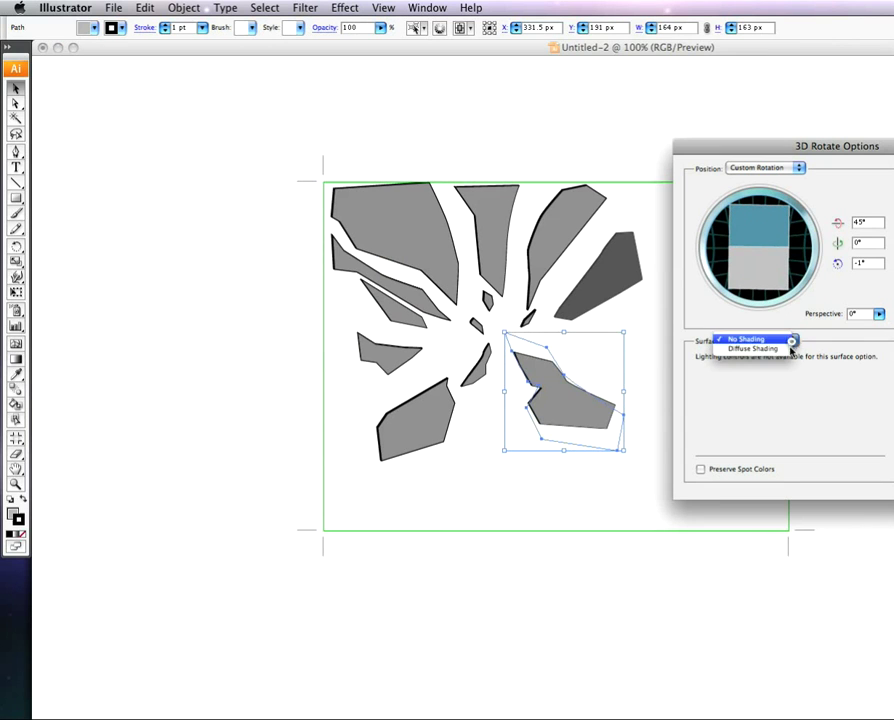
click(785, 354)
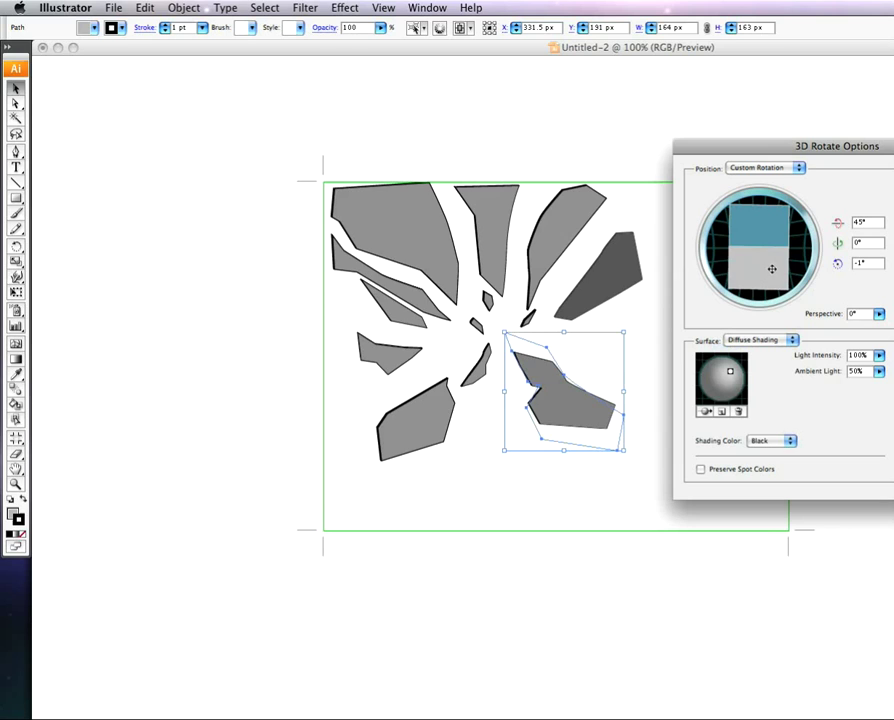
drag(772, 264, 765, 261)
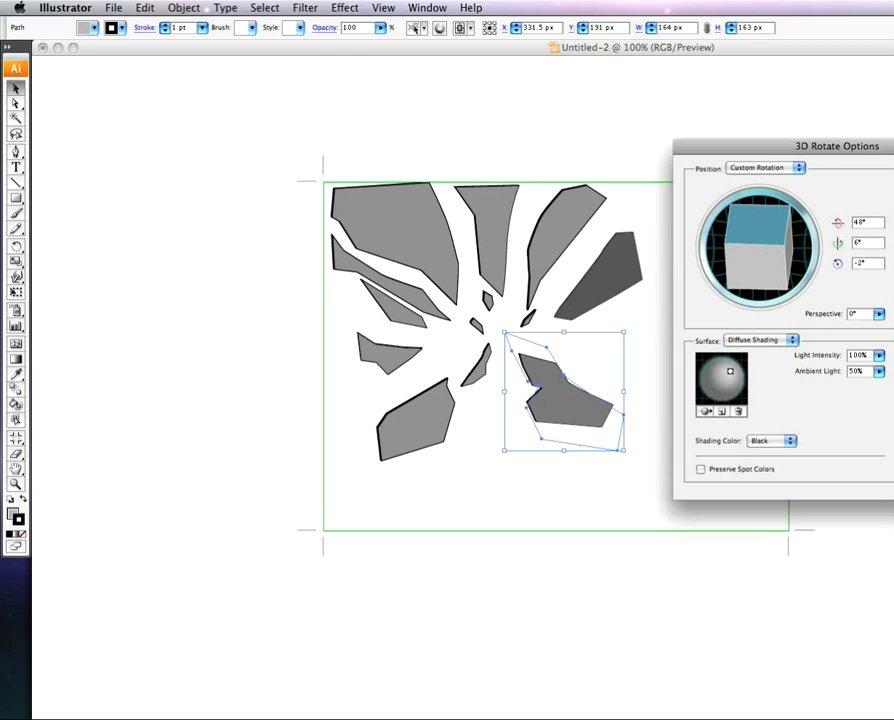
key(Return)
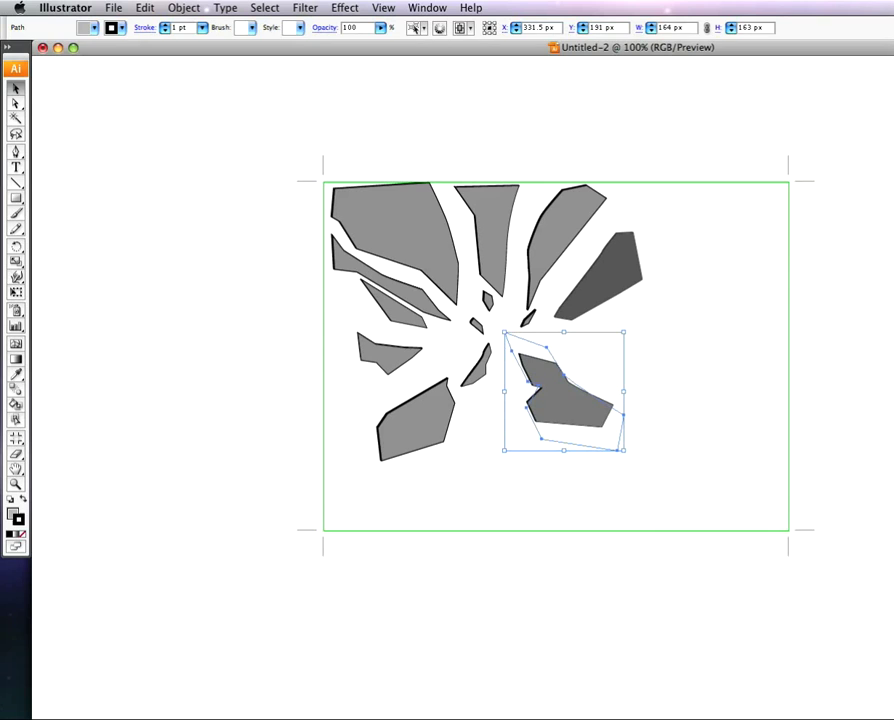
- Apply a freehand 3D Rotate effect to the large upper-left shard so it tilts and shrinks away from its neighbours
click(378, 226)
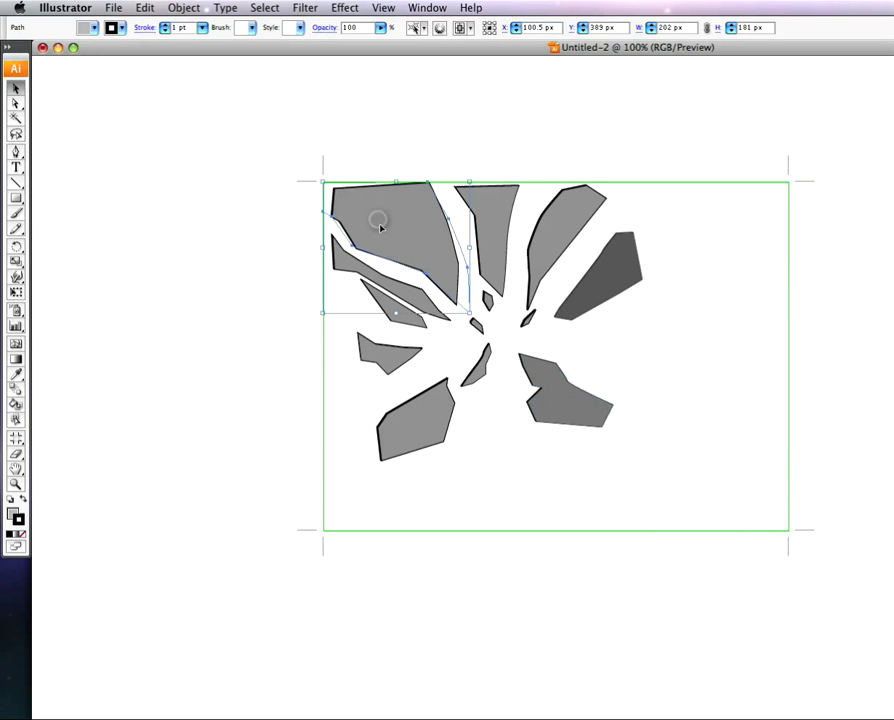
click(345, 8)
mouse_move(464, 99)
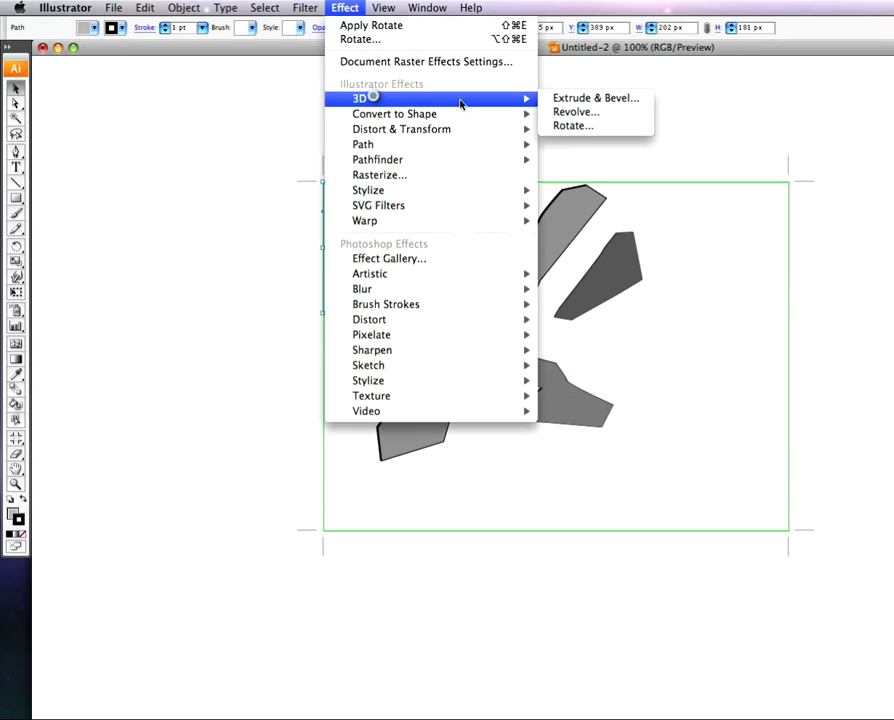
click(574, 125)
click(832, 276)
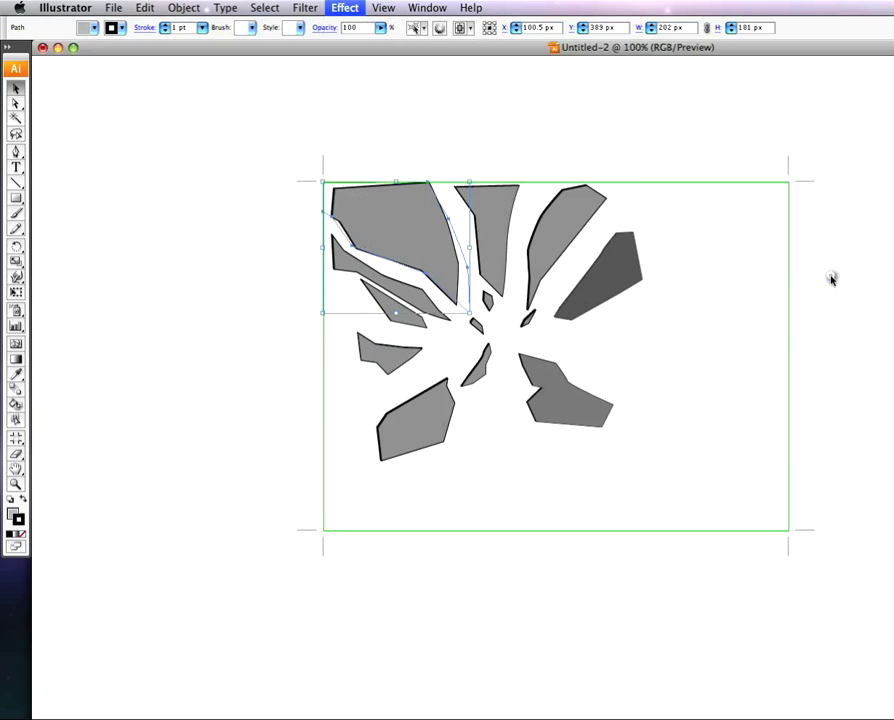
mouse_move(757, 261)
mouse_down()
mouse_move(747, 262)
mouse_move(752, 247)
mouse_move(770, 258)
mouse_move(768, 267)
mouse_move(776, 250)
mouse_move(781, 270)
mouse_move(762, 251)
mouse_move(766, 257)
mouse_up()
key(Return)
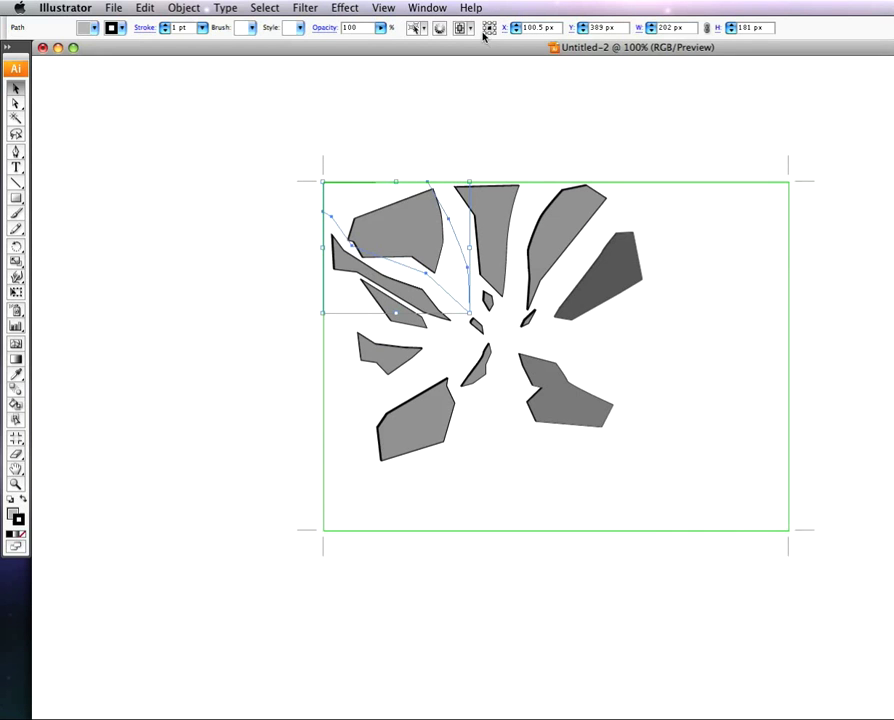
- Try an additional Extrude & Bevel effect on the large upper-left shard with a 6 pt depth and a hollow cap
click(347, 12)
mouse_move(387, 98)
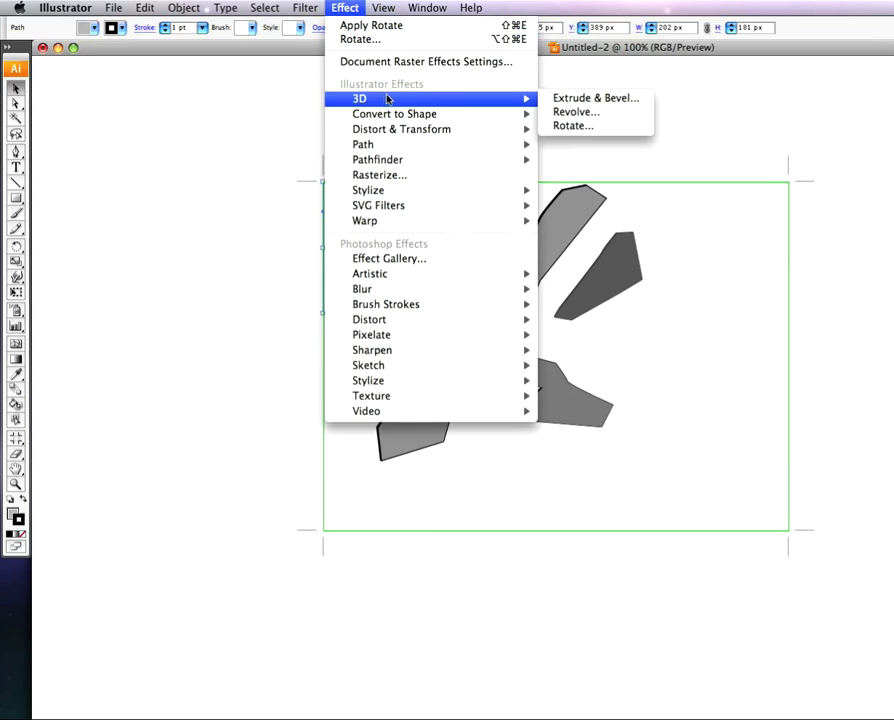
click(580, 100)
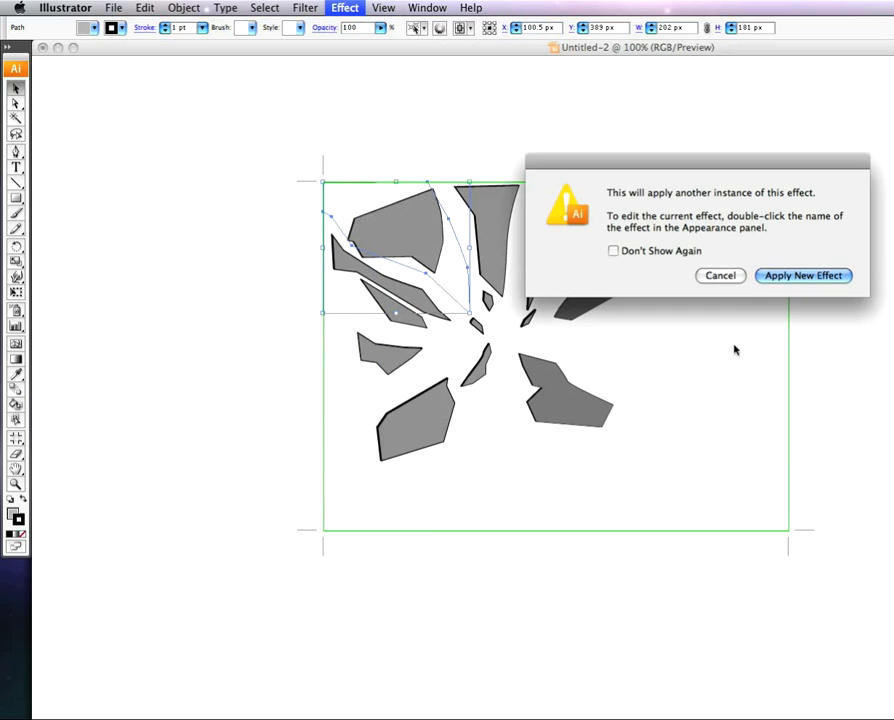
click(776, 277)
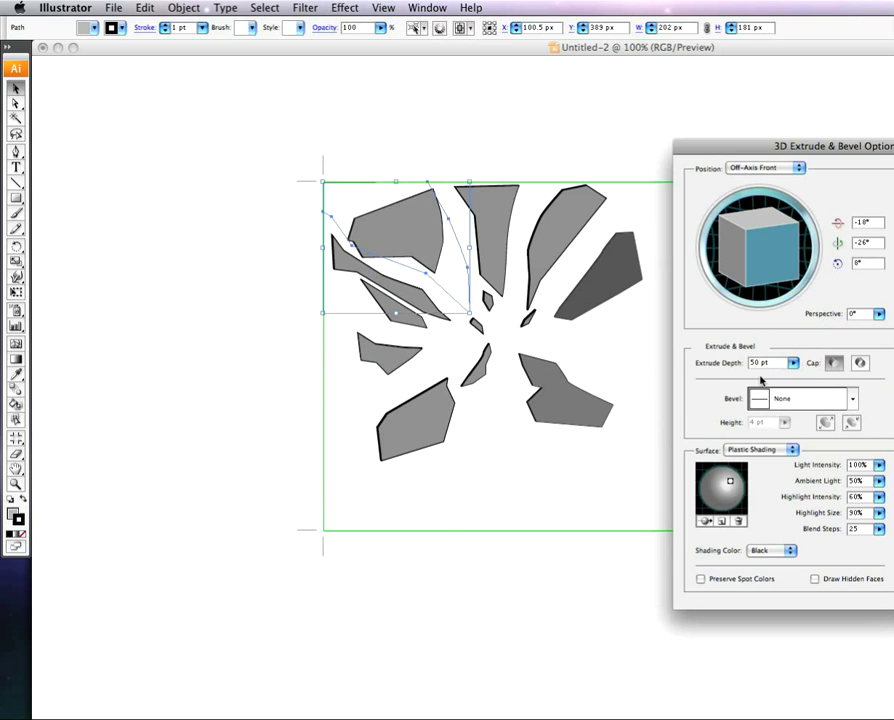
click(793, 362)
drag(722, 381, 729, 380)
click(805, 355)
click(861, 365)
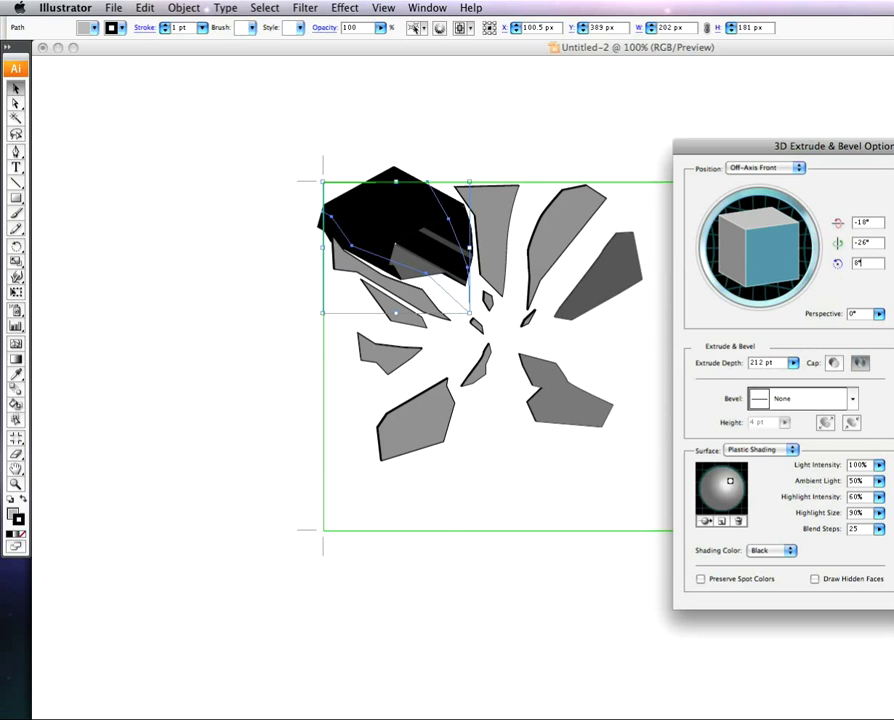
click(716, 363)
text(6)
key(Tab)
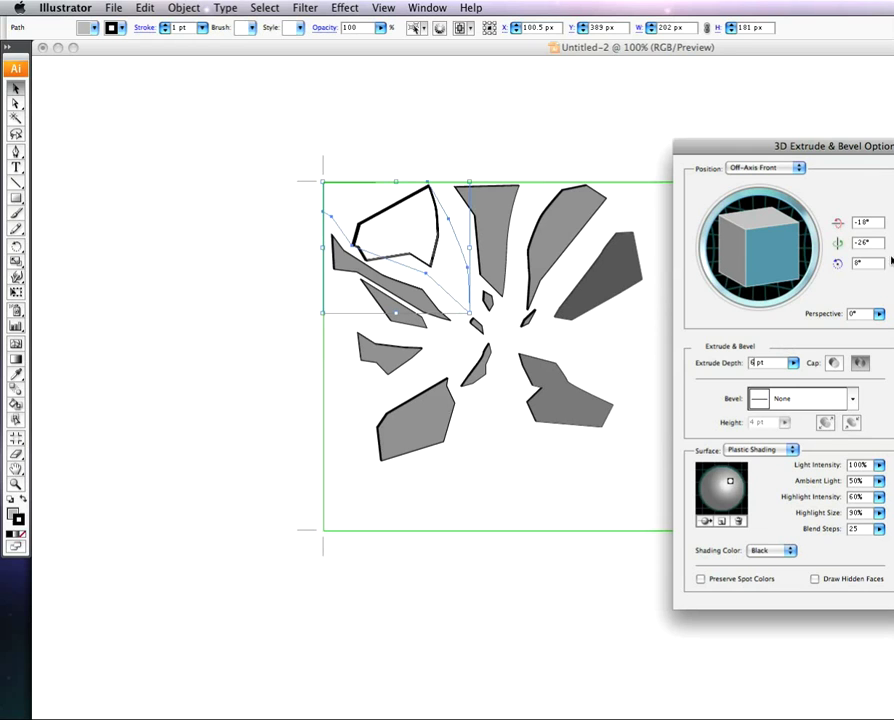
key(Return)
click(610, 223)
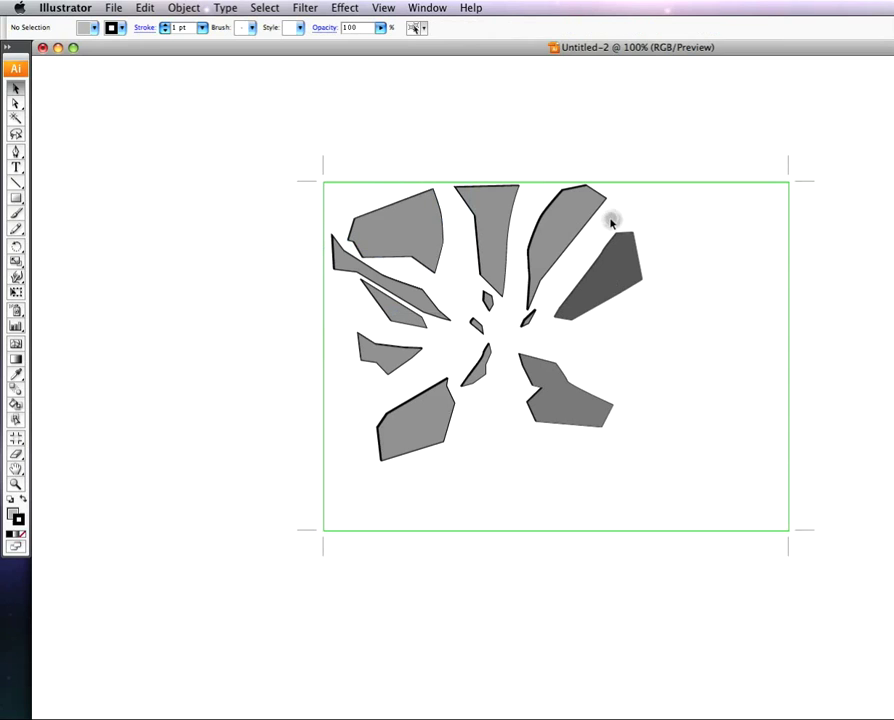
- Apply another Extrude & Bevel effect to the large upper-left shard with a 10 pt extrude depth
click(420, 226)
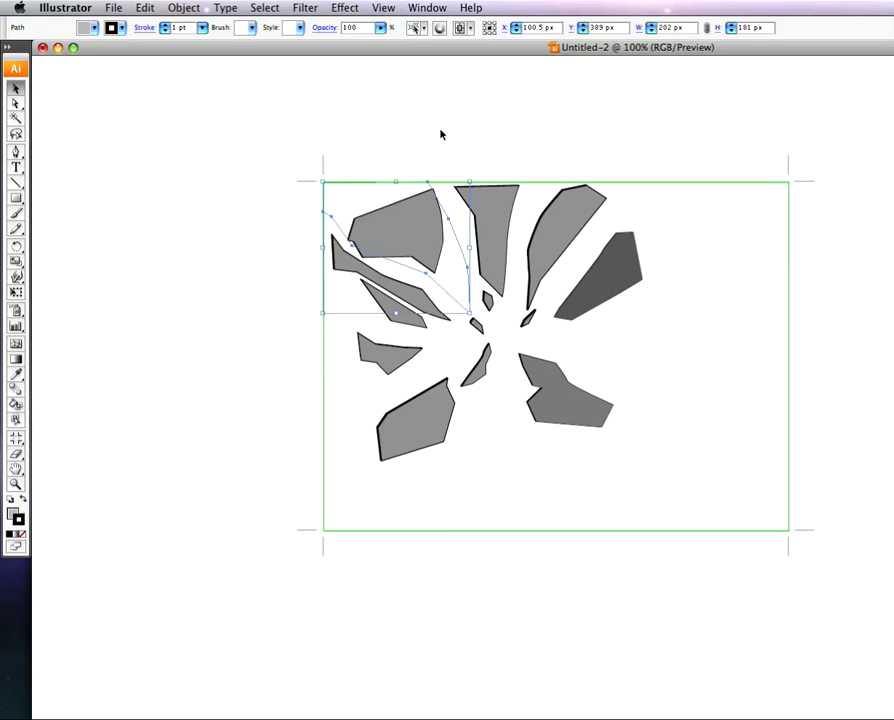
click(356, 10)
mouse_move(411, 99)
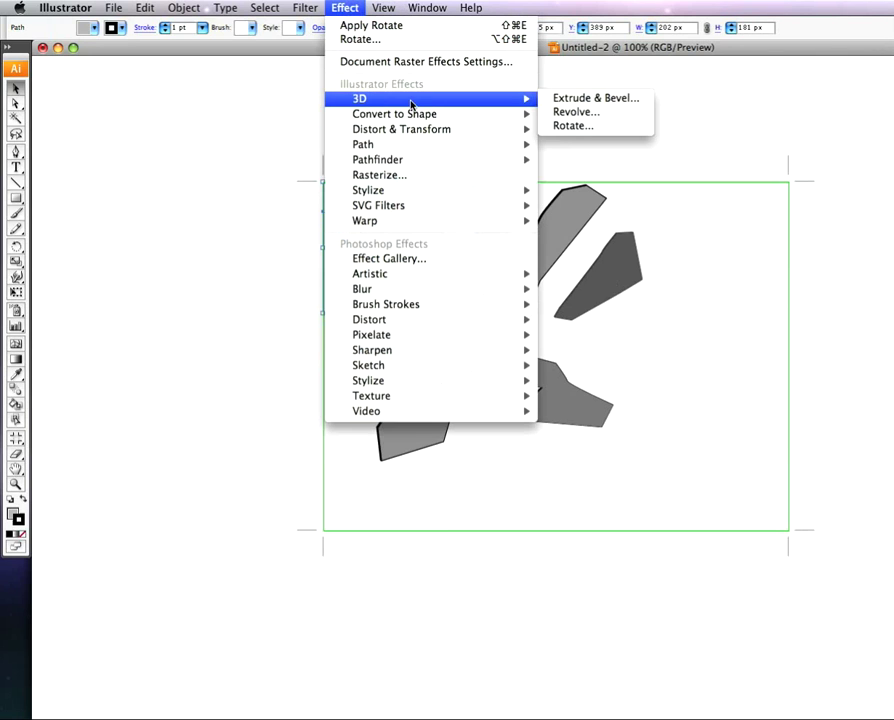
click(561, 99)
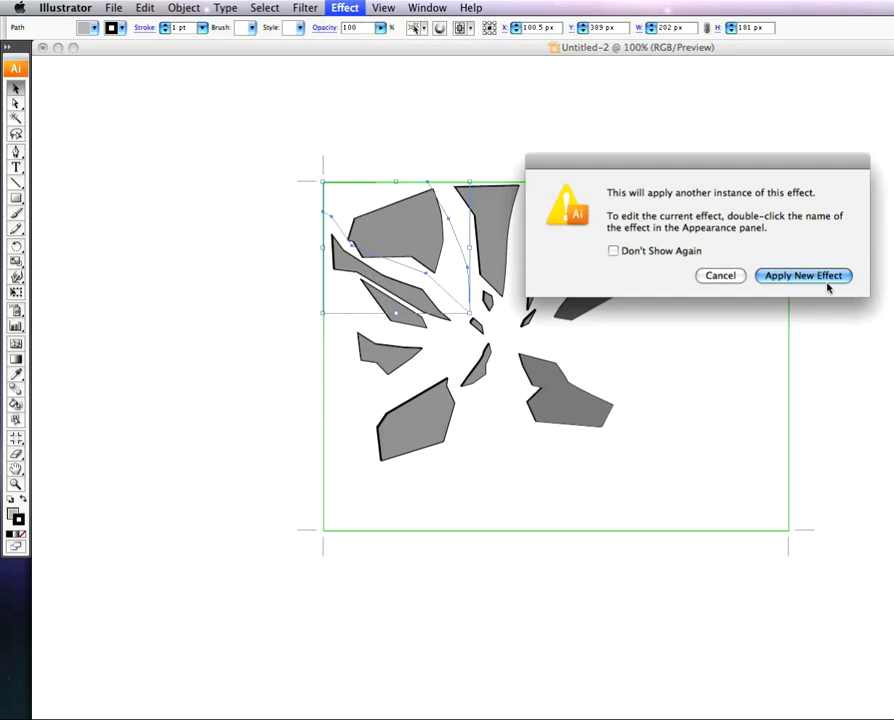
click(780, 280)
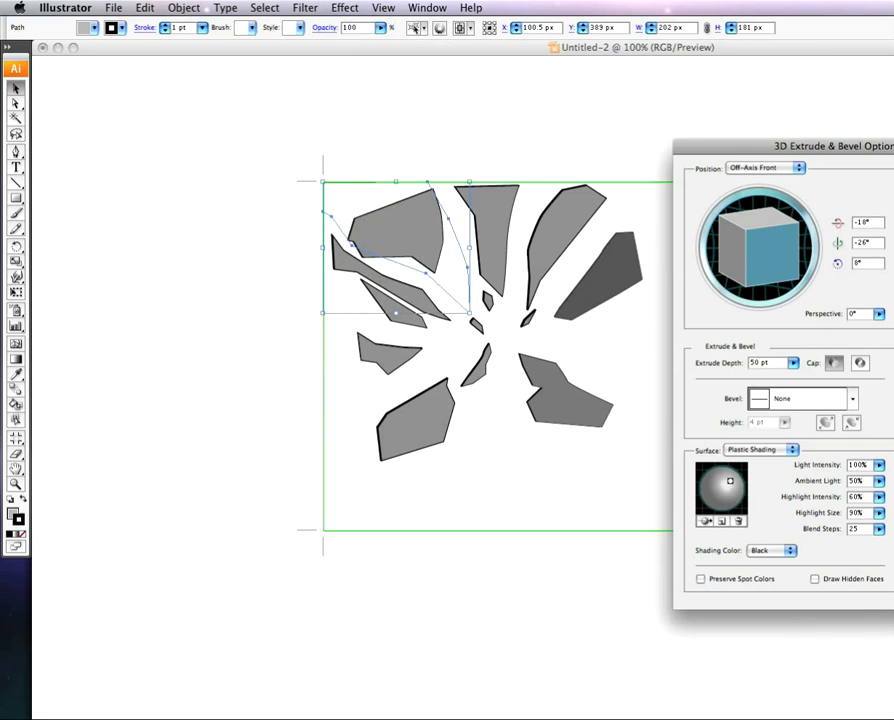
click(791, 363)
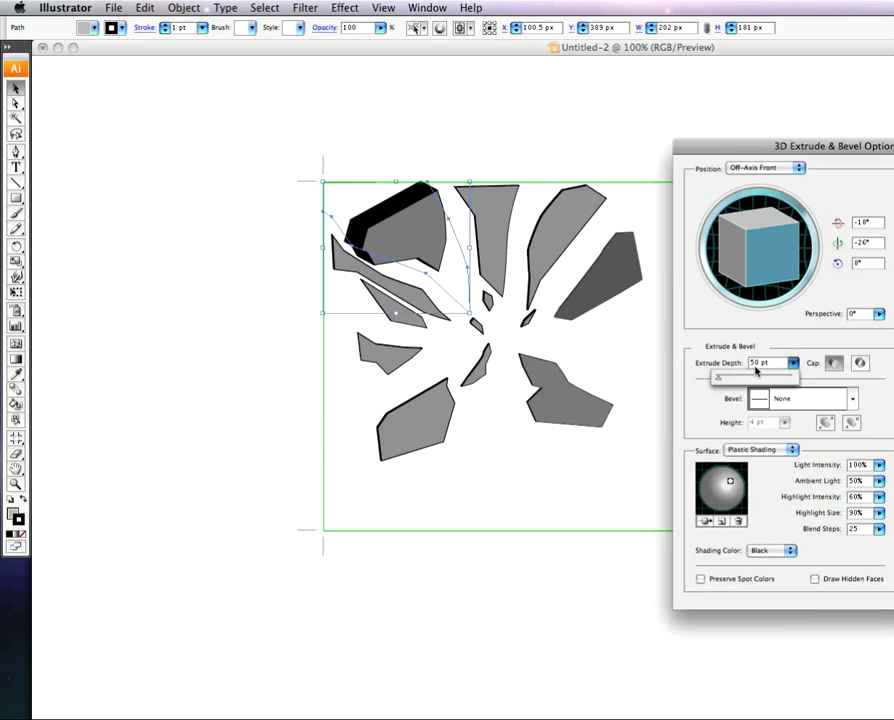
click(760, 374)
text(1pt)
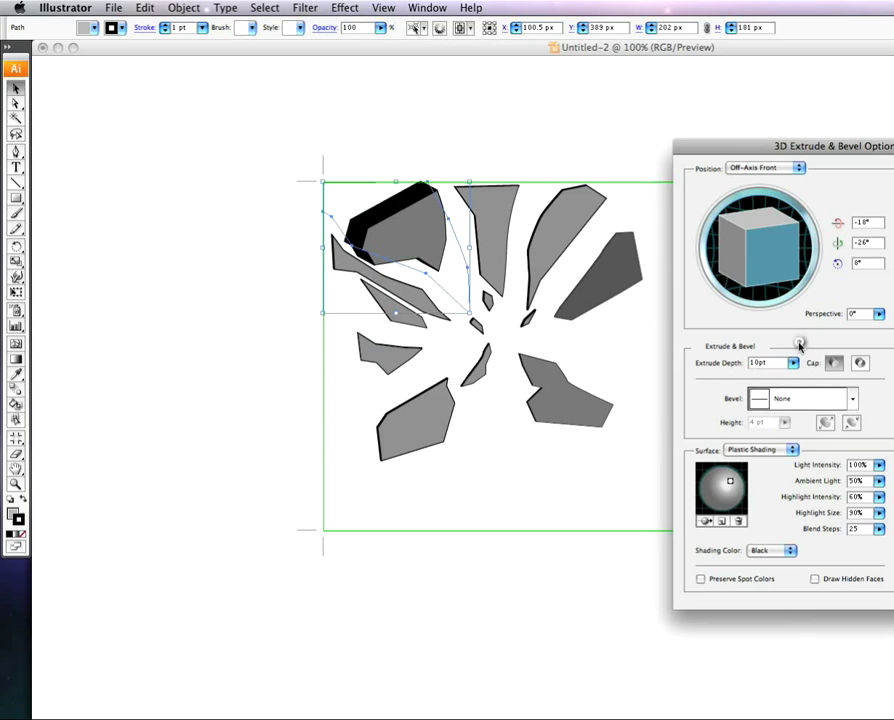
key(Tab)
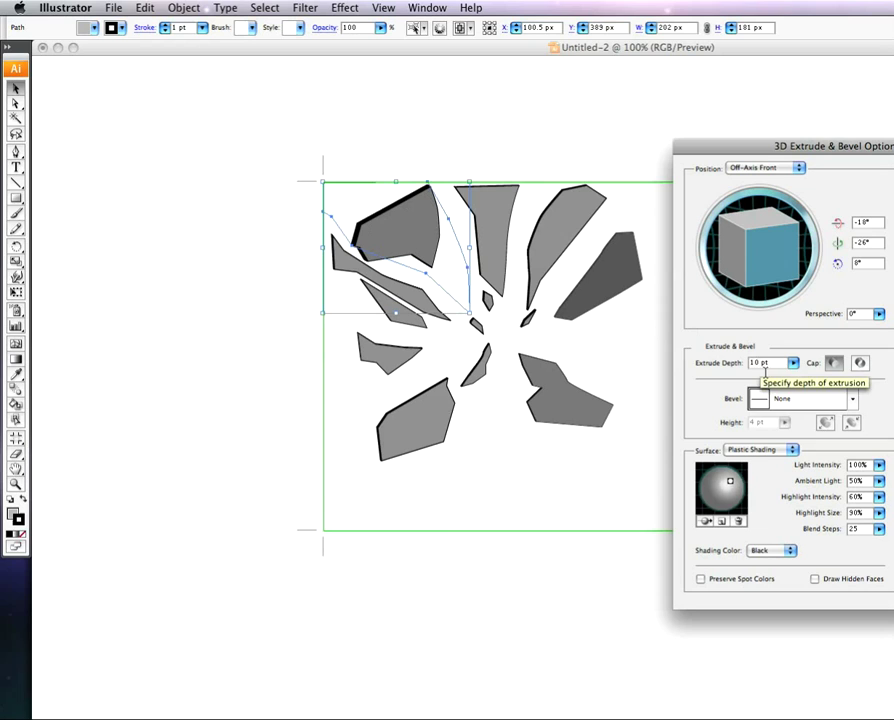
- Set the large upper-left shard's extrude depth to 8 pt and finish the effect
key(BackSpace)
key(BackSpace)
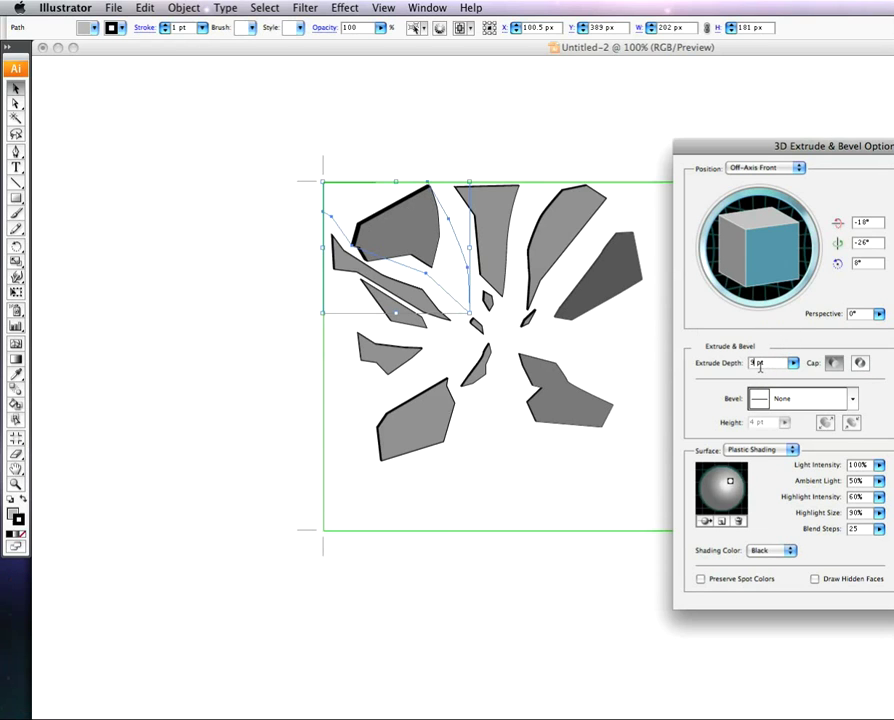
key(BackSpace)
text(8)
key(Return)
click(723, 315)
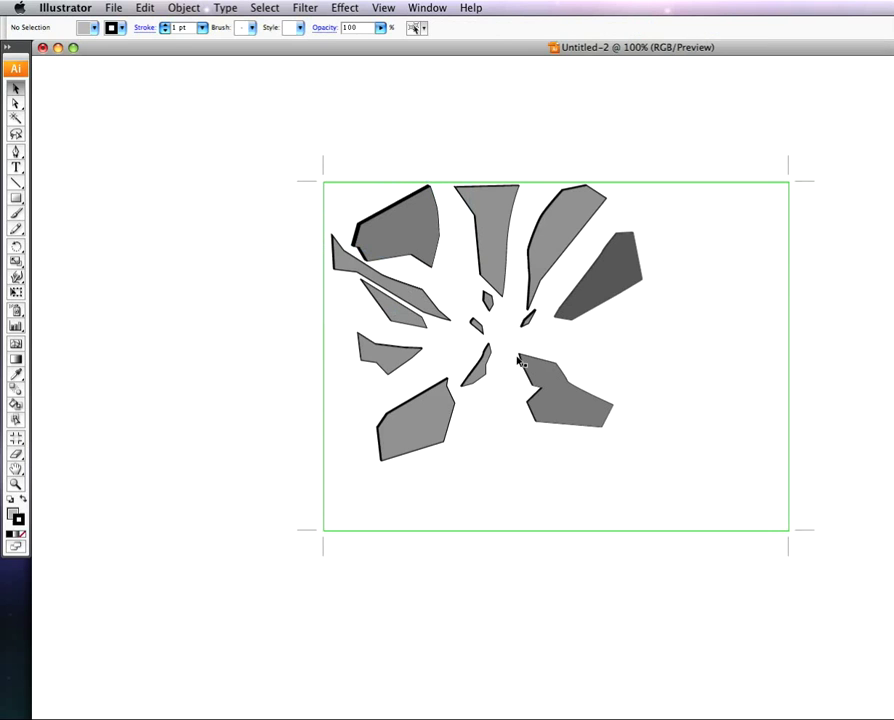
- Scale all the shards up together from the artboard's upper-left corner so they nearly fill the artboard
drag(250, 146, 846, 556)
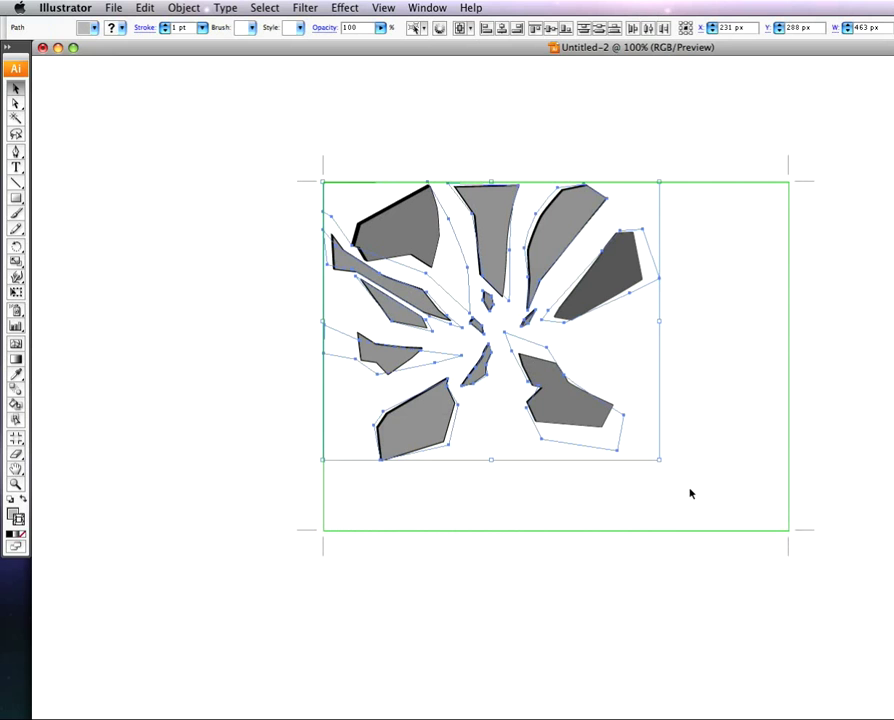
drag(660, 462, 786, 548)
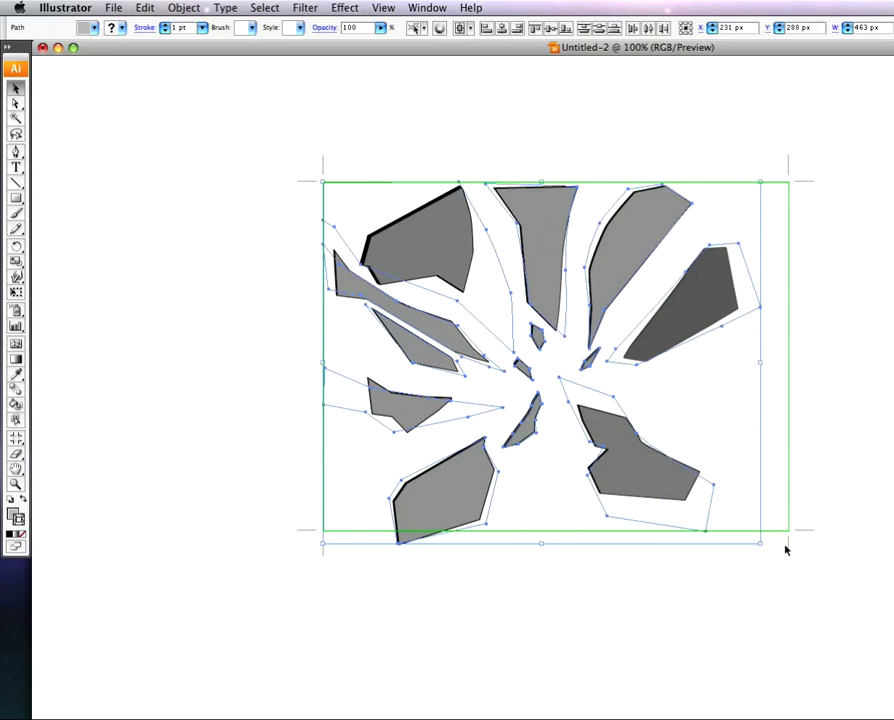
click(742, 461)
- Spread the lower-right, lower-left, two small left-hand and large upper-left shards outward from the impact centre
drag(650, 470, 702, 500)
drag(450, 496, 410, 505)
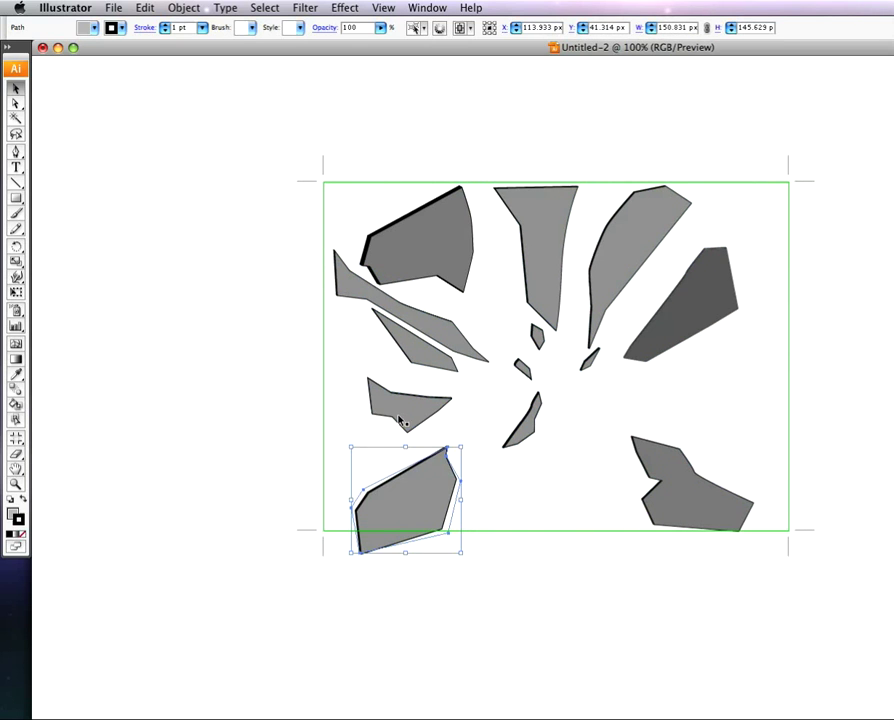
drag(395, 407, 368, 402)
drag(420, 361, 394, 357)
drag(418, 260, 398, 234)
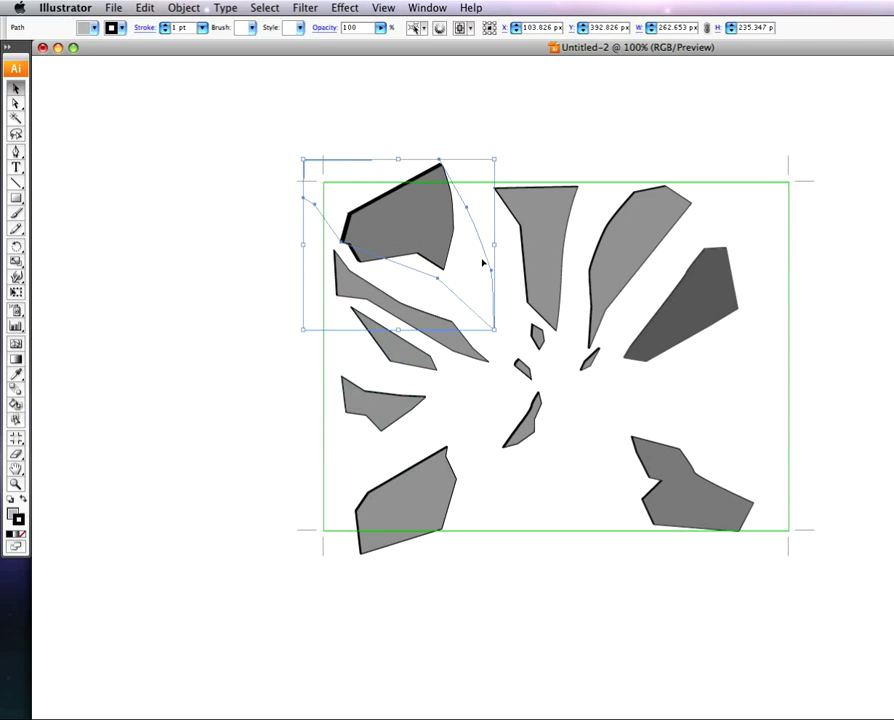
- Nudge the top middle shard, rotate the upper-right shard slightly clockwise, and lower the dark rightmost shard to even out the spacing
drag(546, 290, 550, 286)
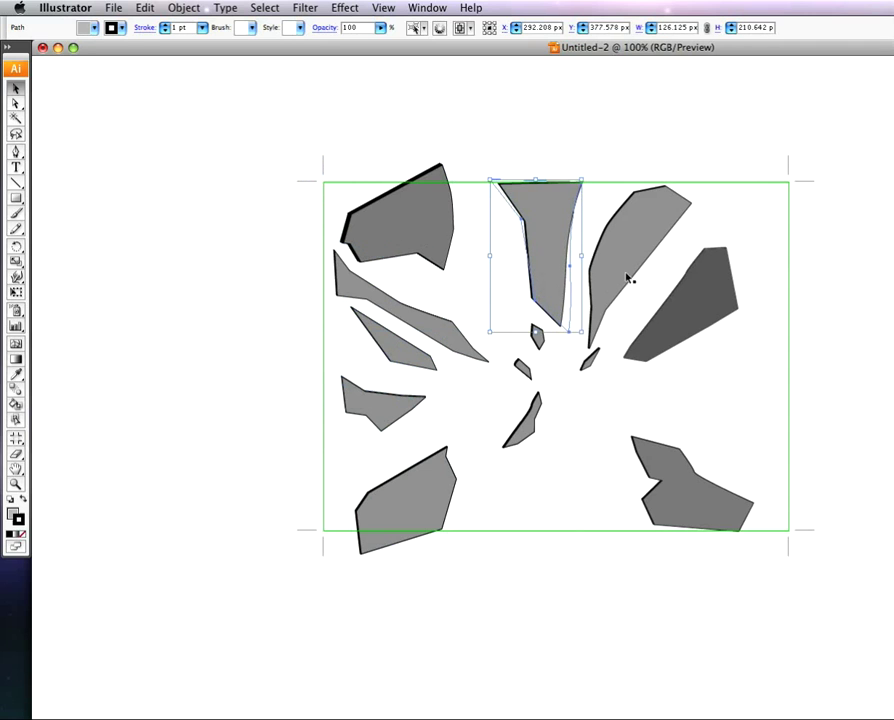
drag(631, 271, 633, 270)
drag(697, 181, 716, 190)
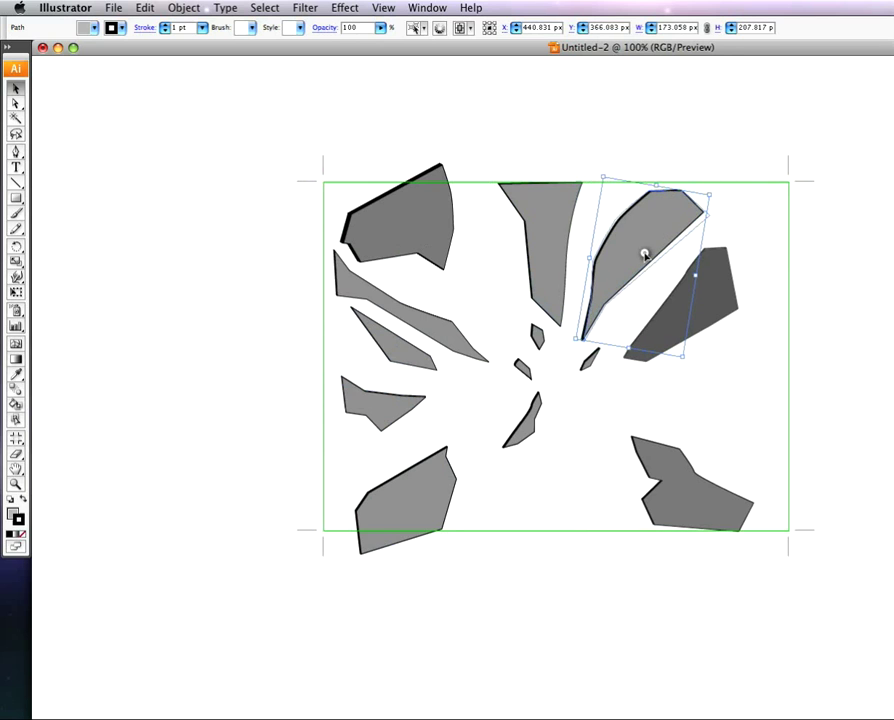
drag(706, 316, 747, 350)
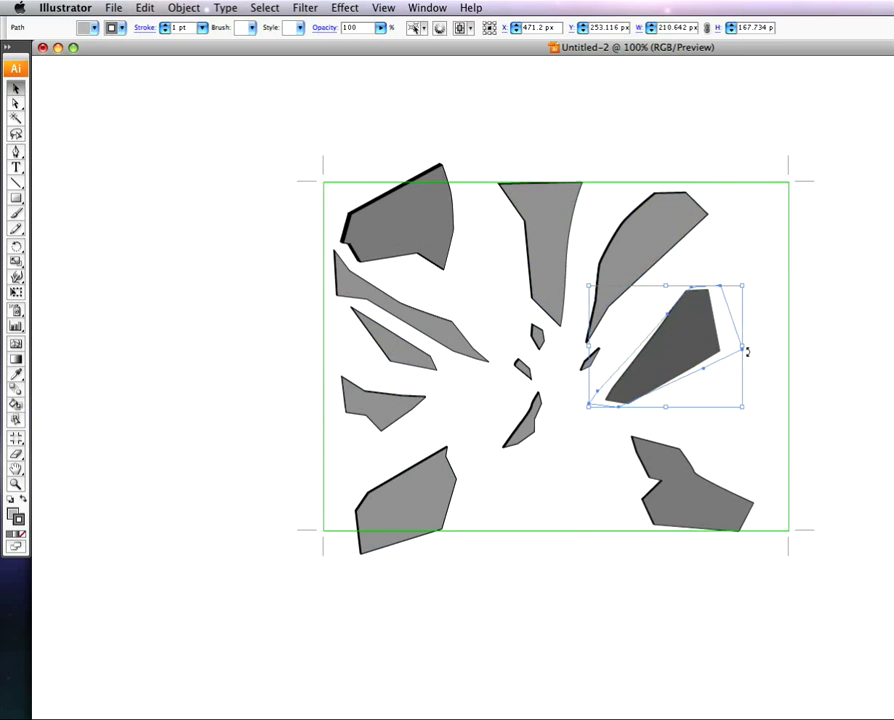
drag(746, 413, 746, 412)
click(746, 412)
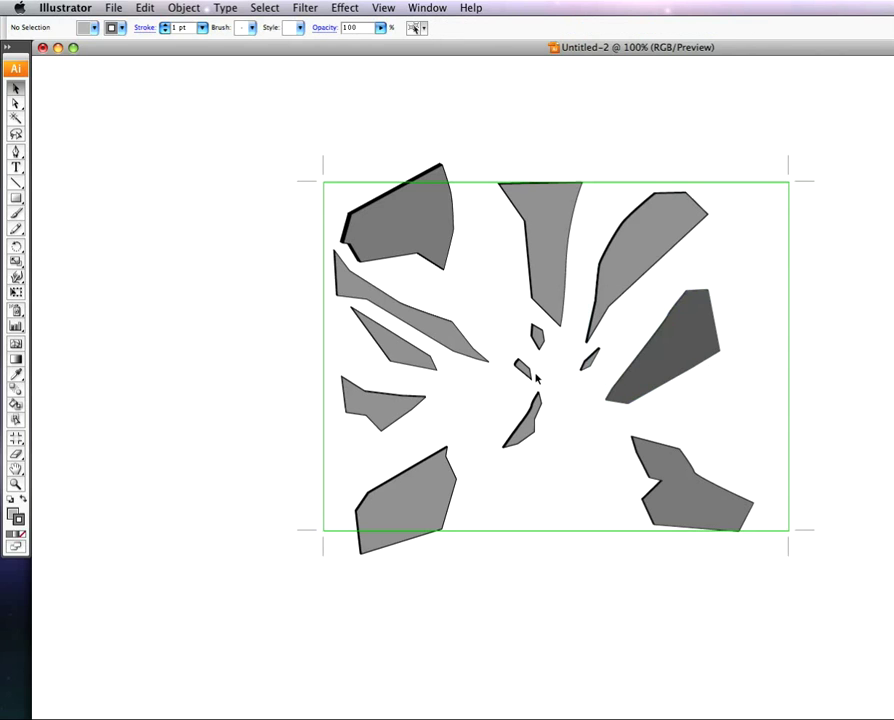
- Shift the four small central shards slightly leftward to regroup them around the impact centre
drag(527, 375, 506, 358)
drag(532, 420, 497, 409)
drag(537, 337, 530, 337)
drag(590, 364, 562, 361)
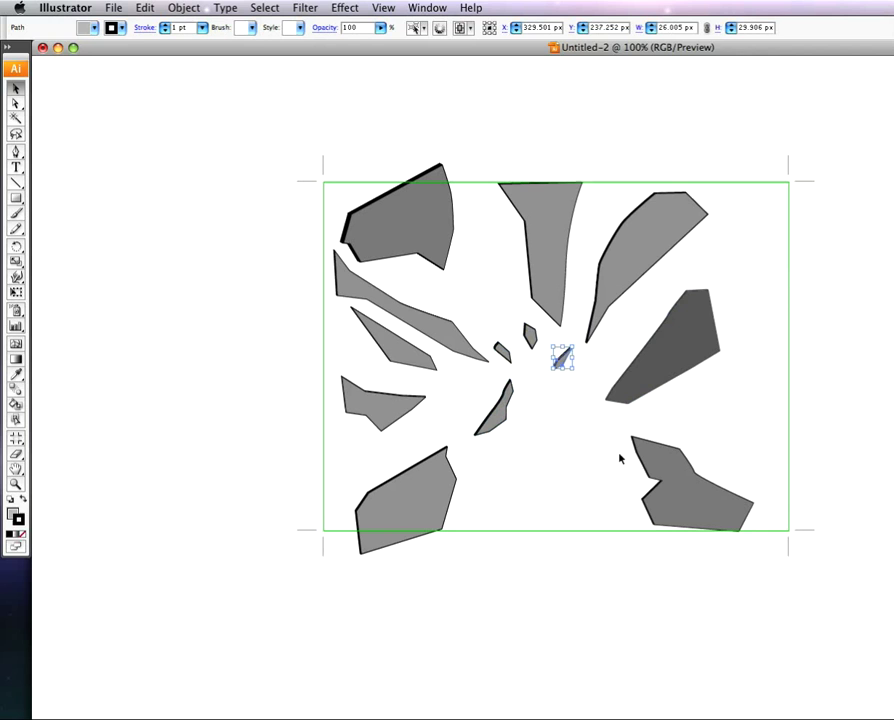
click(576, 467)
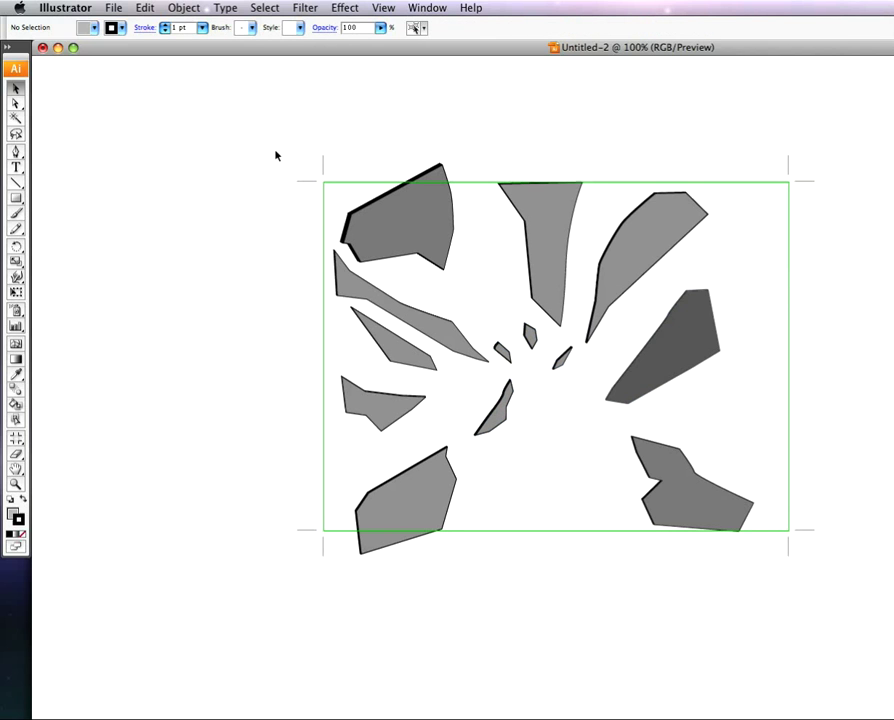
- Copy all the shards, switch to Photoshop, and paste them into the poster document as a Smart Object
key(cmd+a)
key(cmd+c)
key(F9)
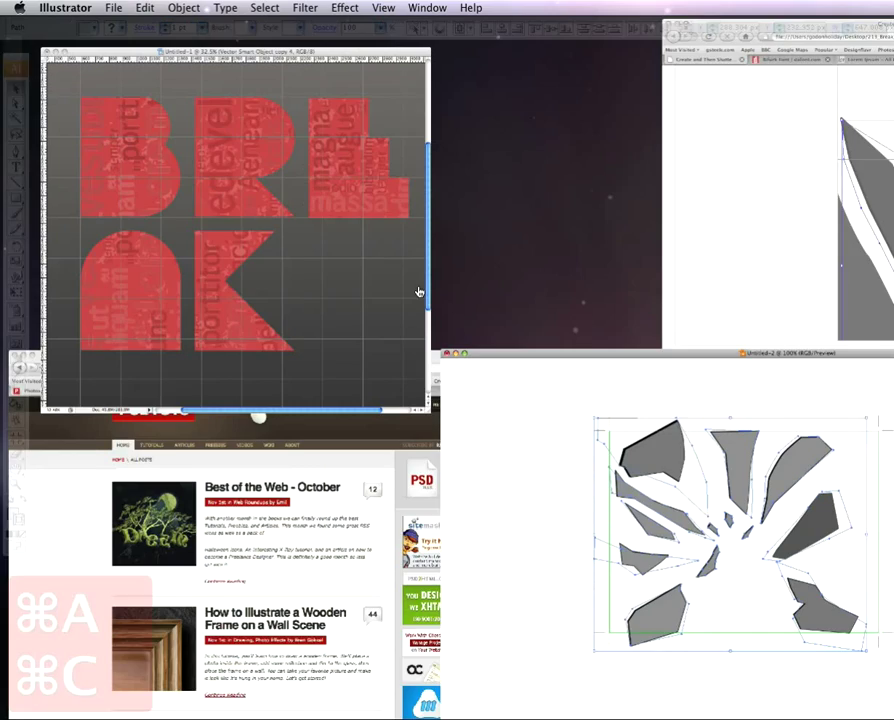
click(290, 310)
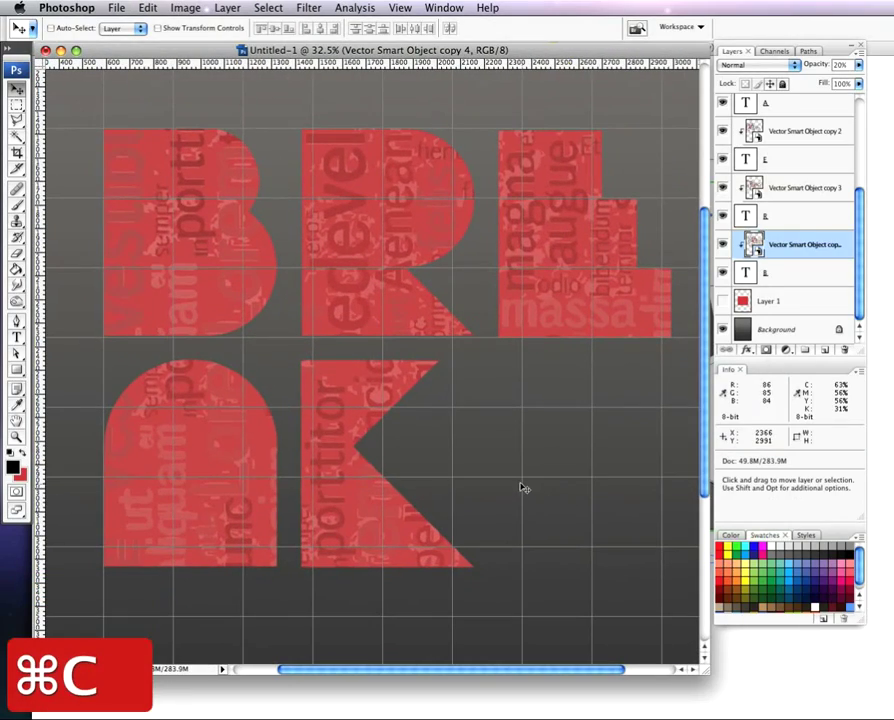
scroll(520, 487, down, 5)
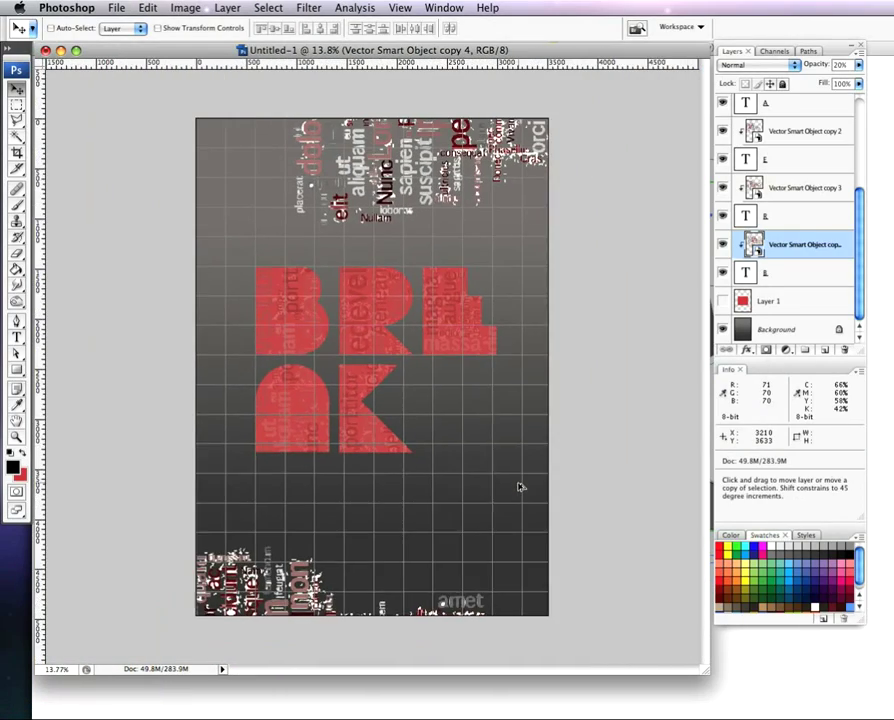
scroll(520, 487, up, 1)
key(super+v)
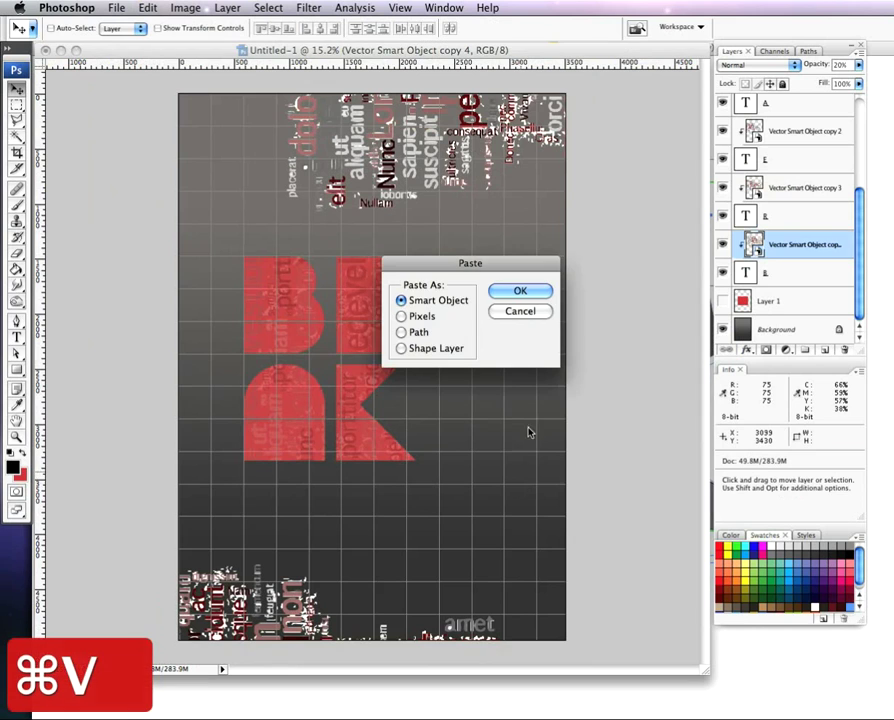
click(518, 291)
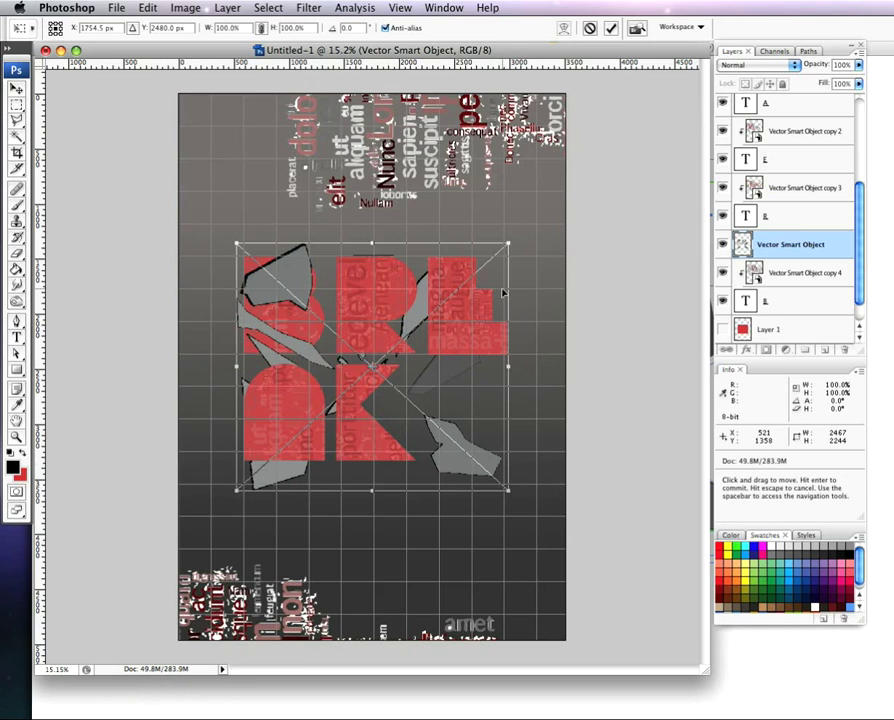
- Scale the pasted shards up proportionally to 134.6% from their lower-left corner
drag(510, 242, 563, 175)
drag(565, 176, 603, 158)
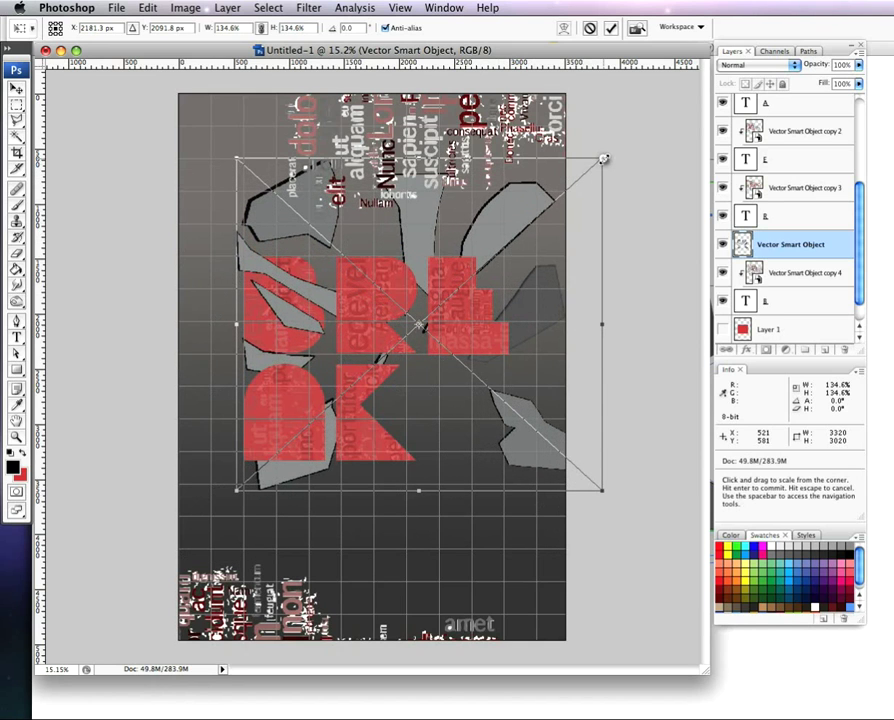
drag(535, 277, 533, 278)
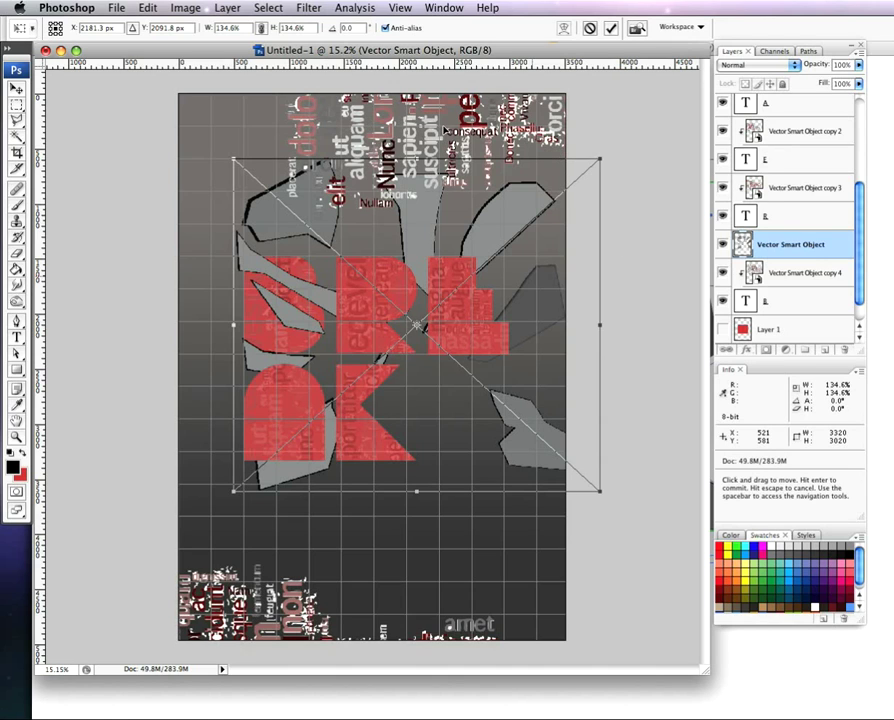
- Switch to Firefox and look through the Lorem Ipsum, Wordle and stock.xchng paper texture pages
key(F9)
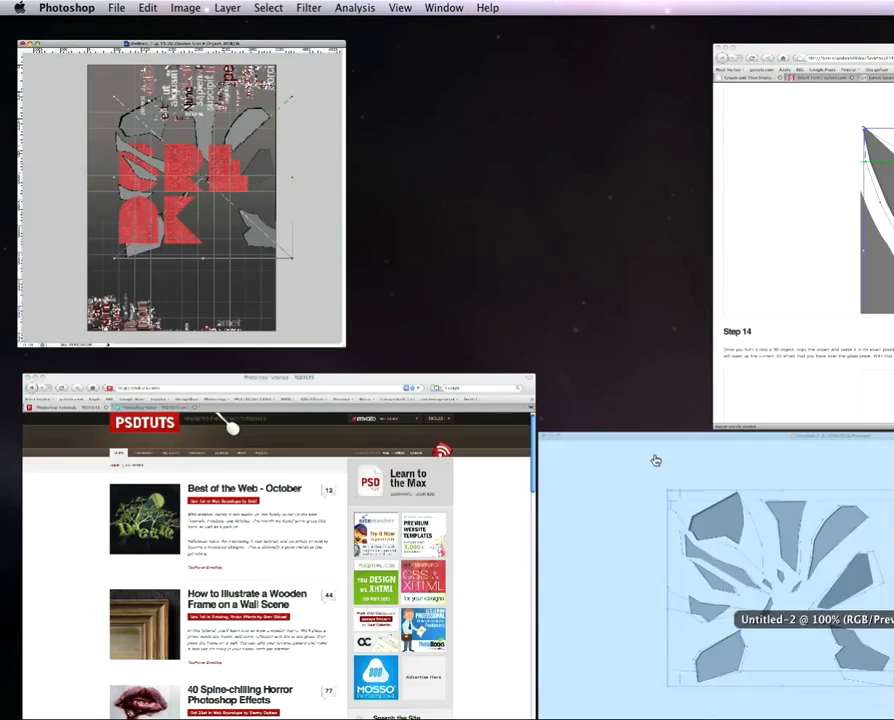
click(787, 250)
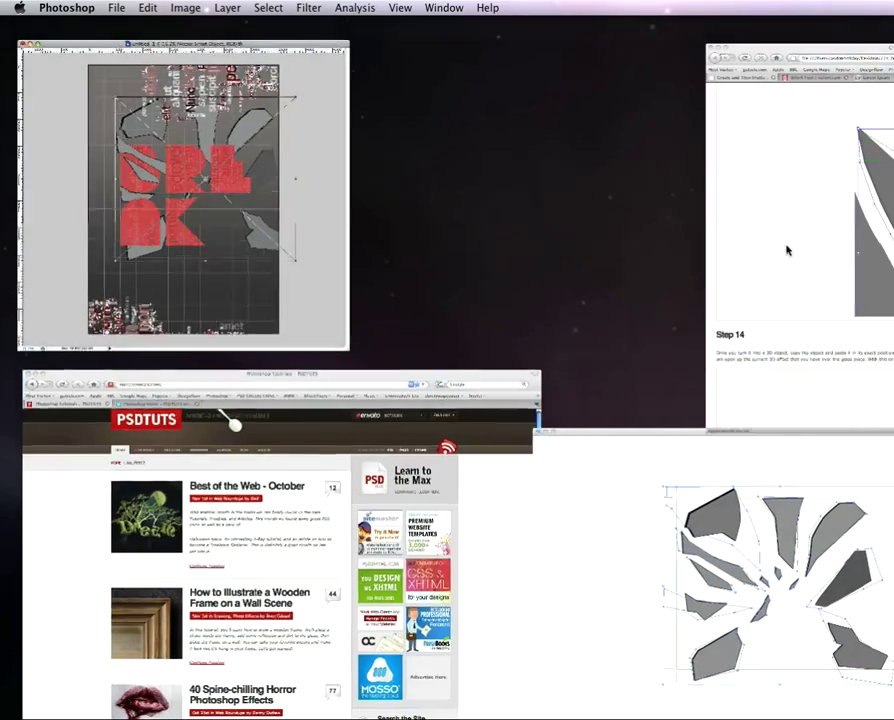
click(381, 88)
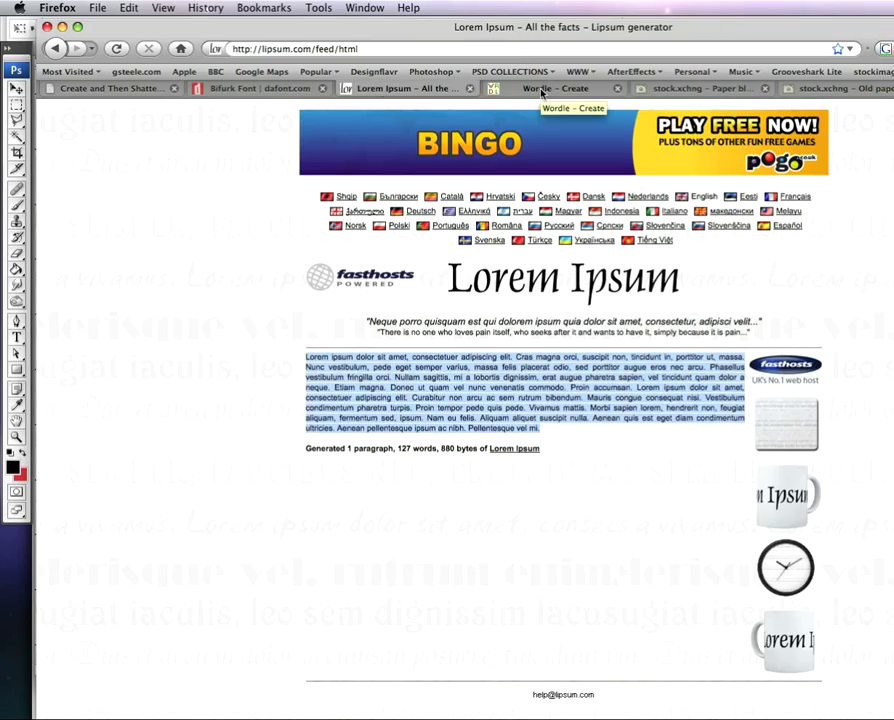
click(543, 90)
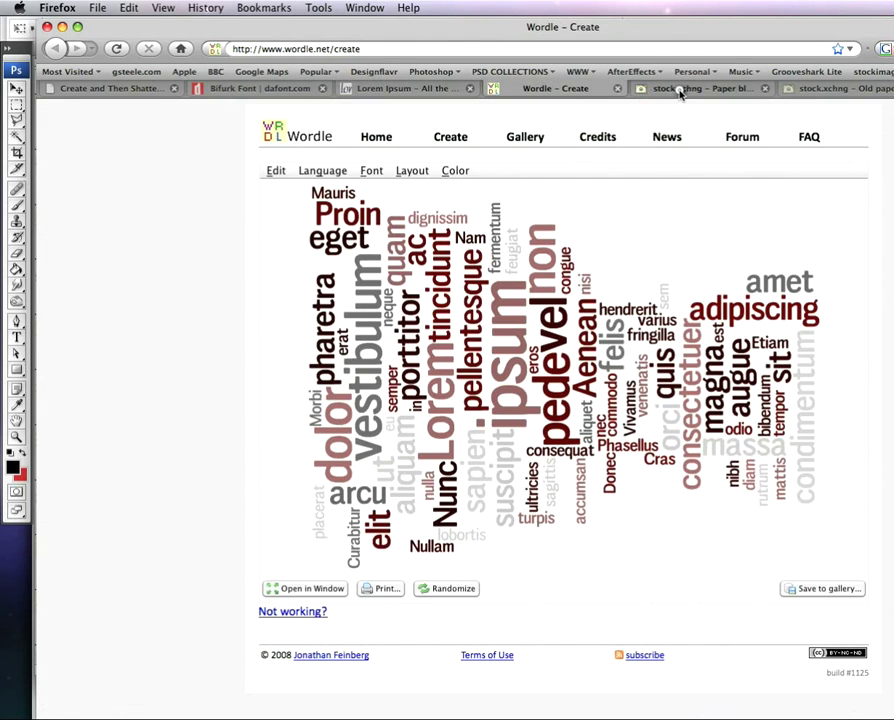
click(681, 89)
key(ctrl+Tab)
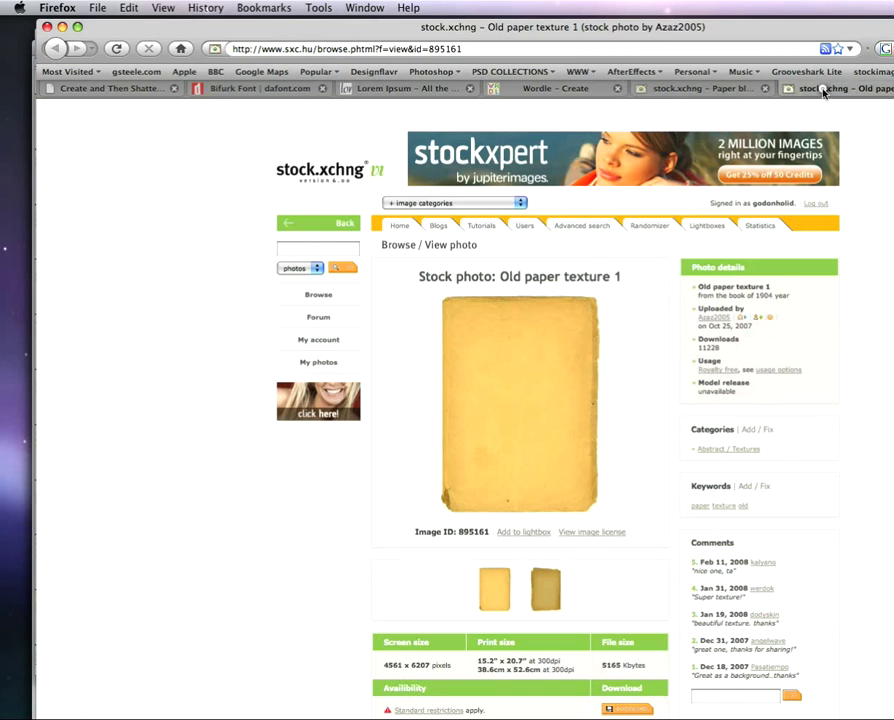
key(ctrl+Tab)
key(ctrl+shift+Tab)
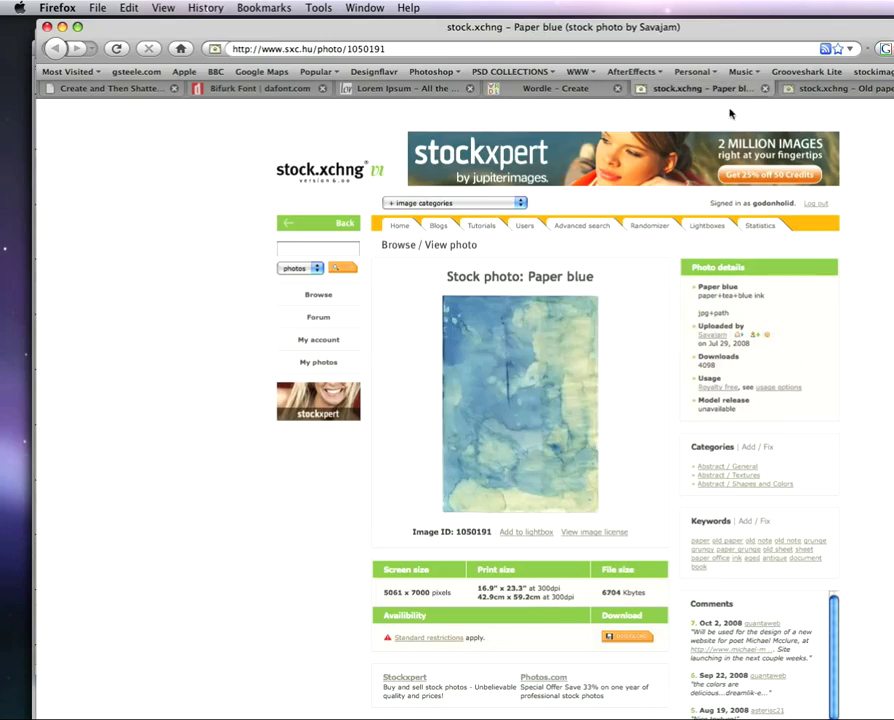
- Return to Photoshop, centre the shards horizontally on the poster, and move their layer directly below the SPACING group
key(F9)
click(280, 178)
drag(470, 222, 433, 231)
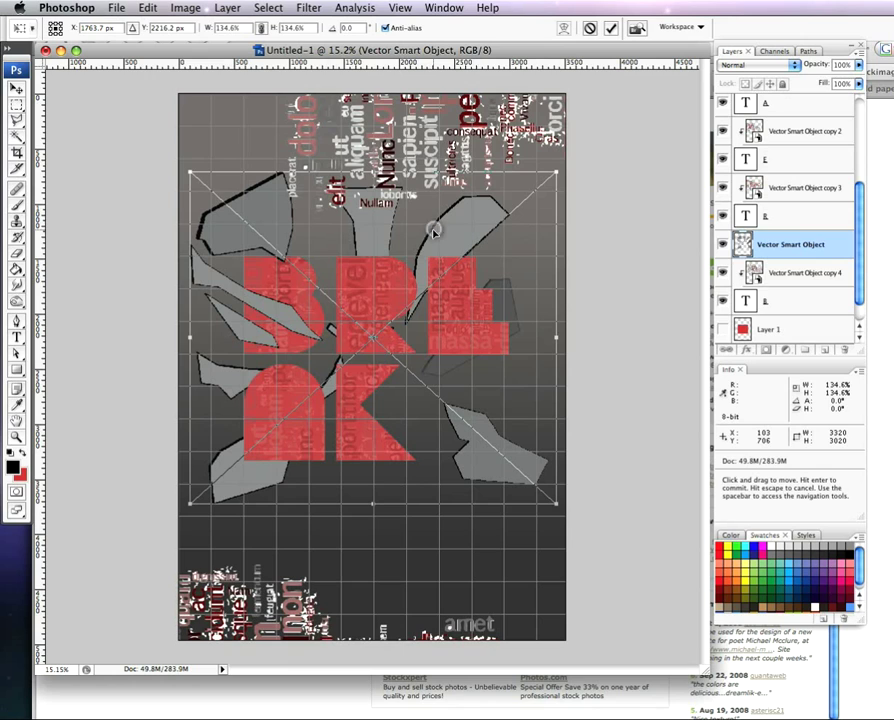
key(Return)
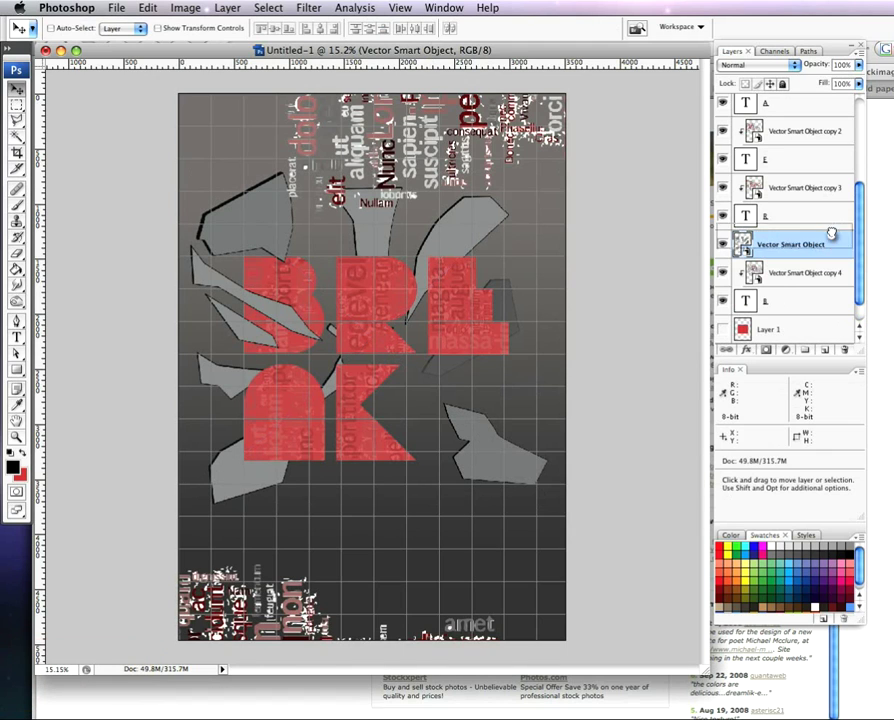
scroll(836, 105, up, 1)
drag(836, 90, 830, 115)
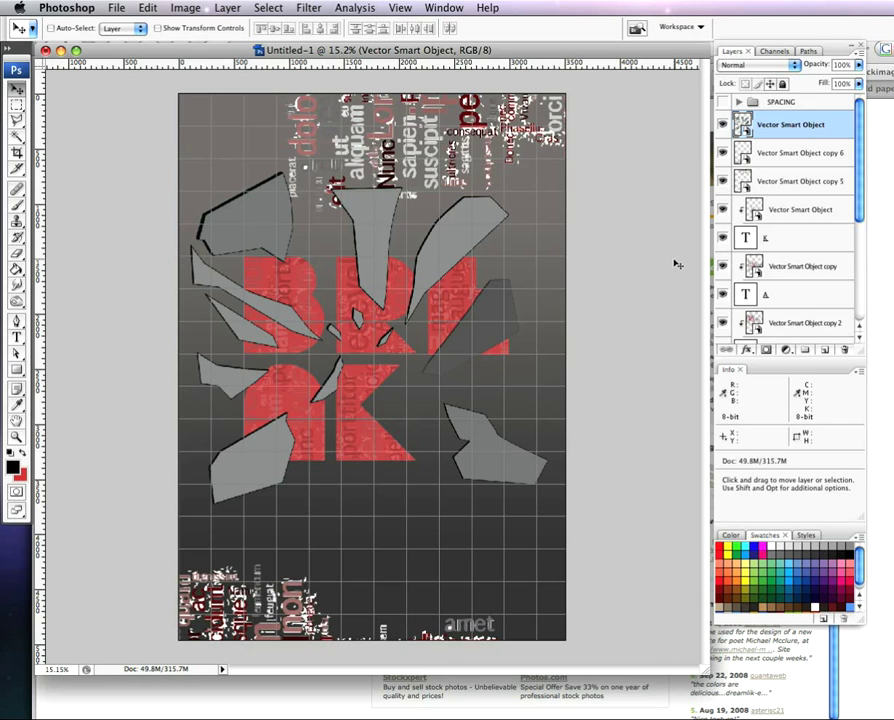
- Add a new layer above the shards Smart Object, clip it to the shards, and make white the foreground colour
click(824, 350)
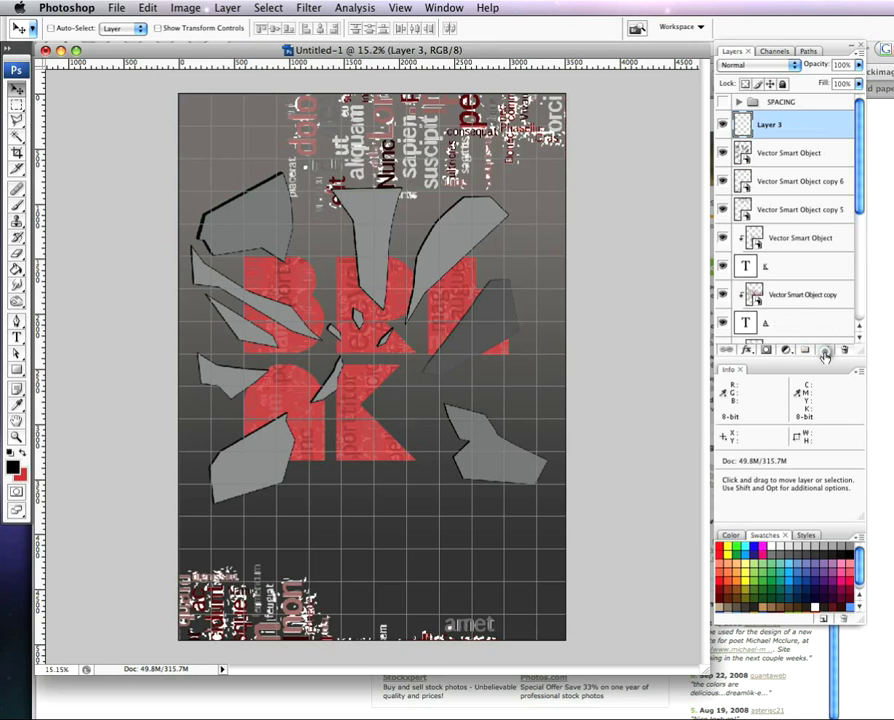
click(15, 268)
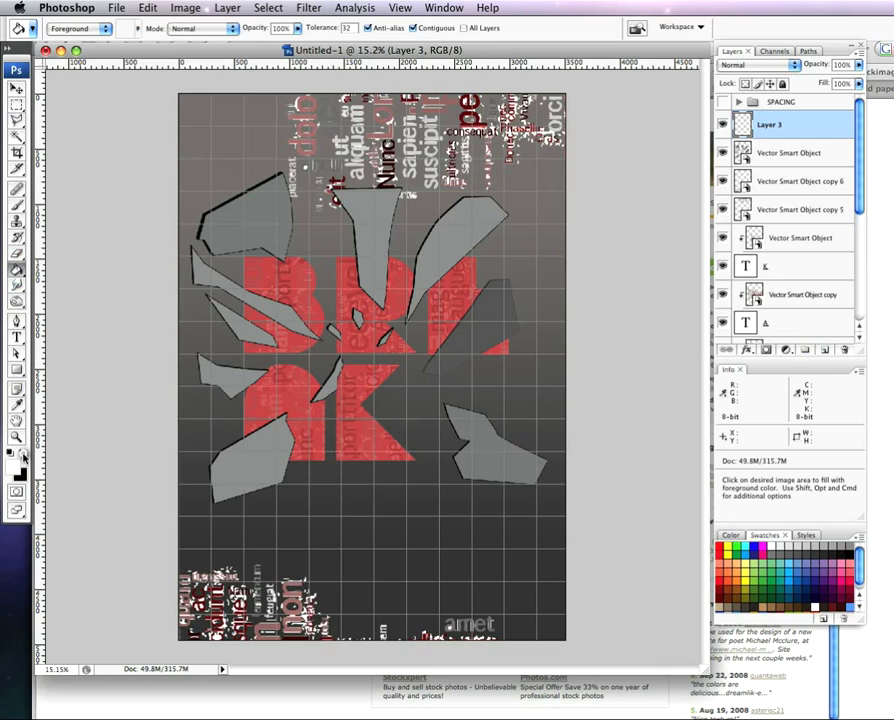
click(526, 360)
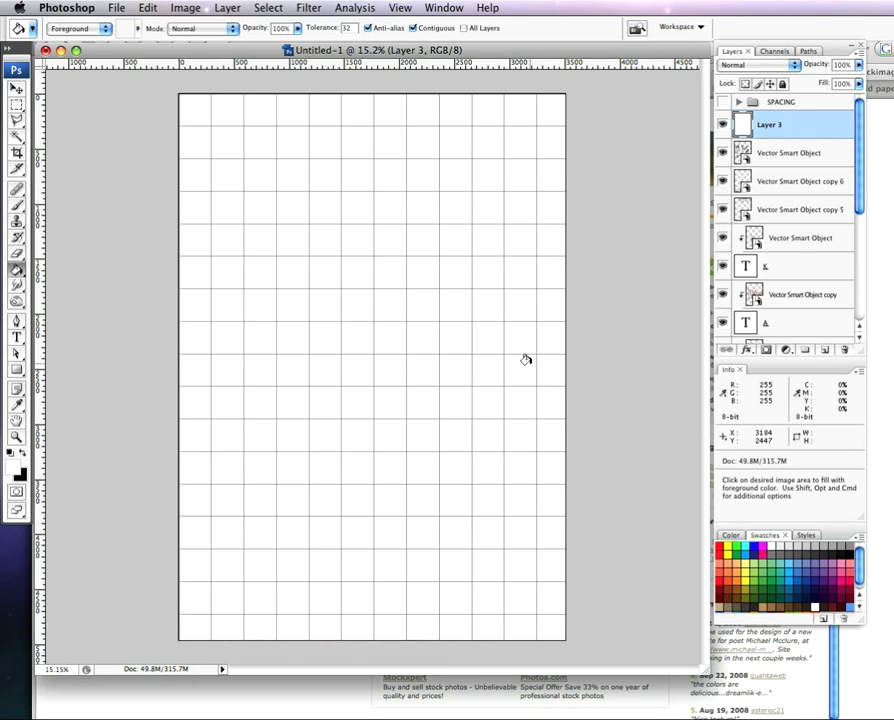
key(super+z)
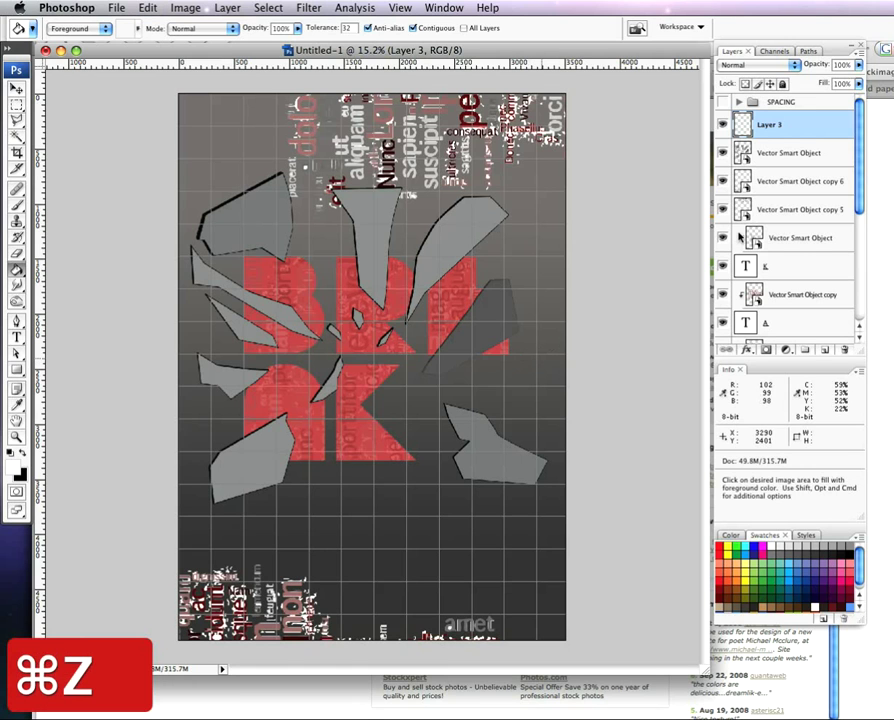
alt+click(822, 140)
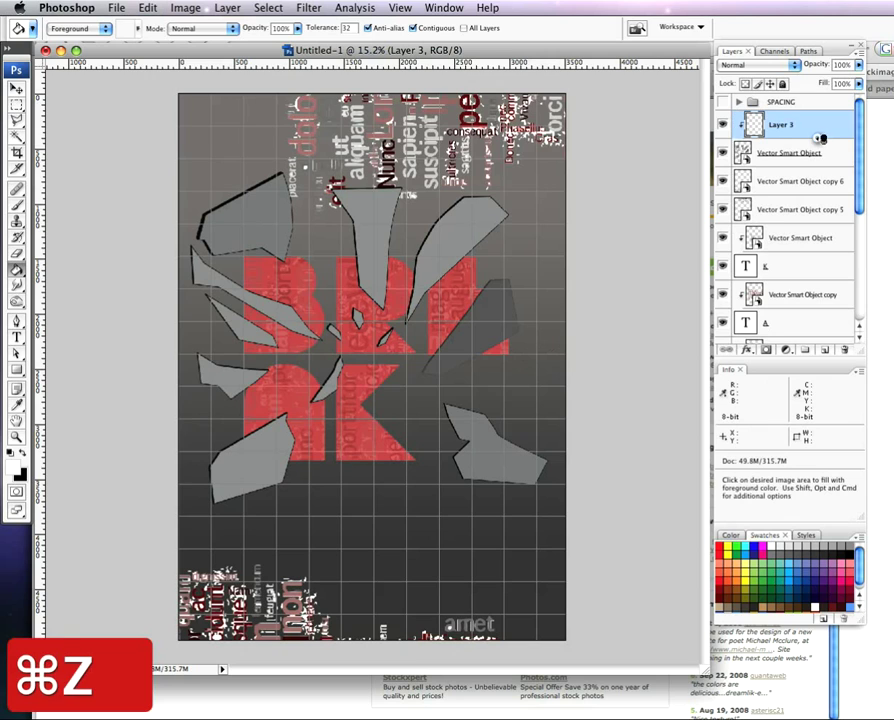
- Paint faint white highlights on the small central shards and nearby inner shard tips with a 175 px brush at 10% opacity
click(18, 205)
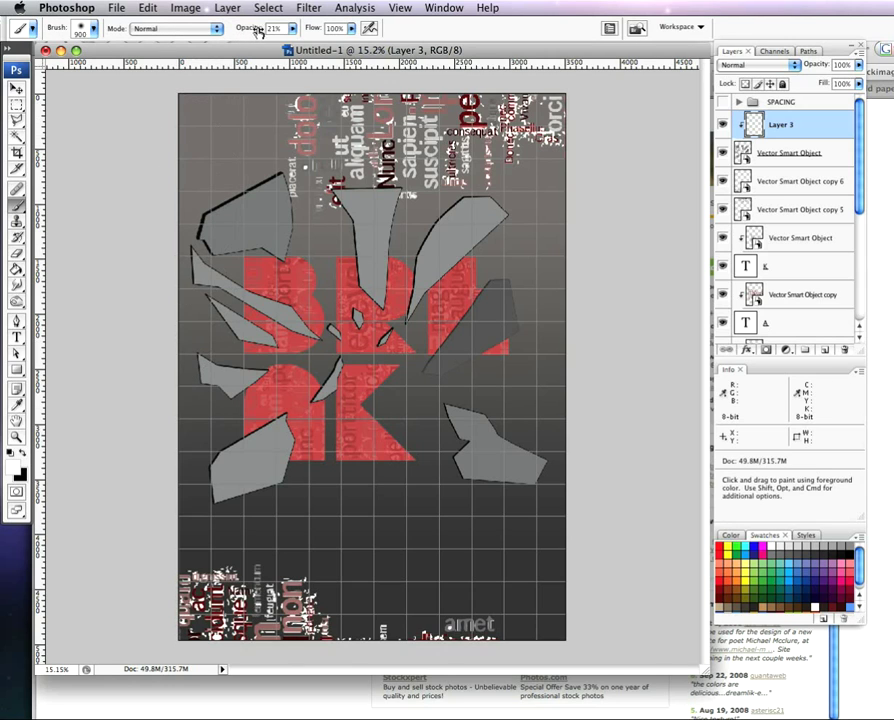
drag(256, 32, 247, 31)
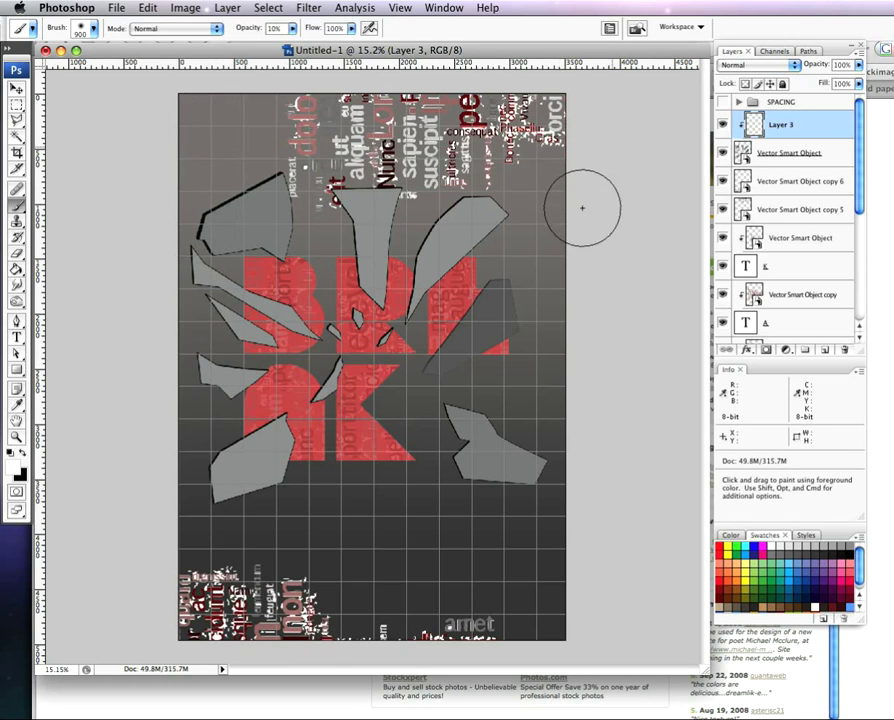
key(bracketleft)
key(bracketleft)
key(bracketleft)
key(bracketleft)
key(bracketleft)
key(bracketleft)
key(bracketleft)
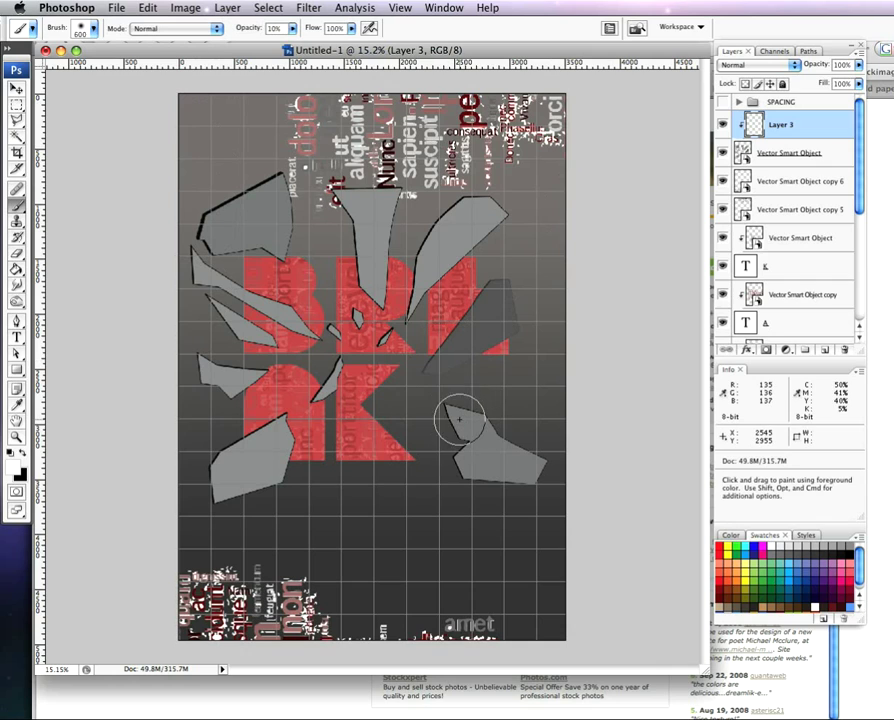
key(bracketleft)
key(bracketleft)
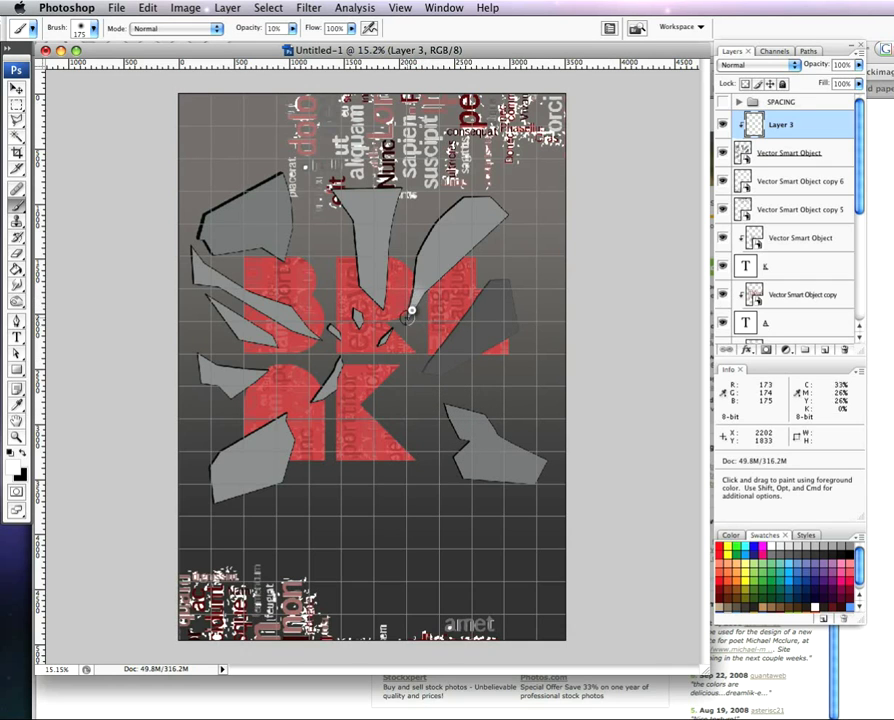
click(345, 372)
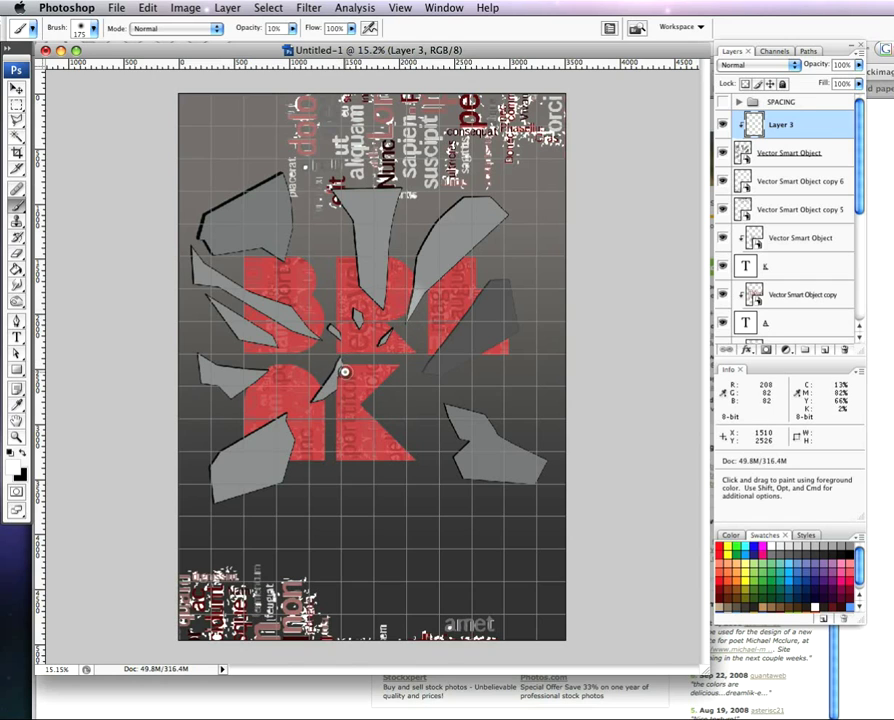
click(344, 337)
click(358, 323)
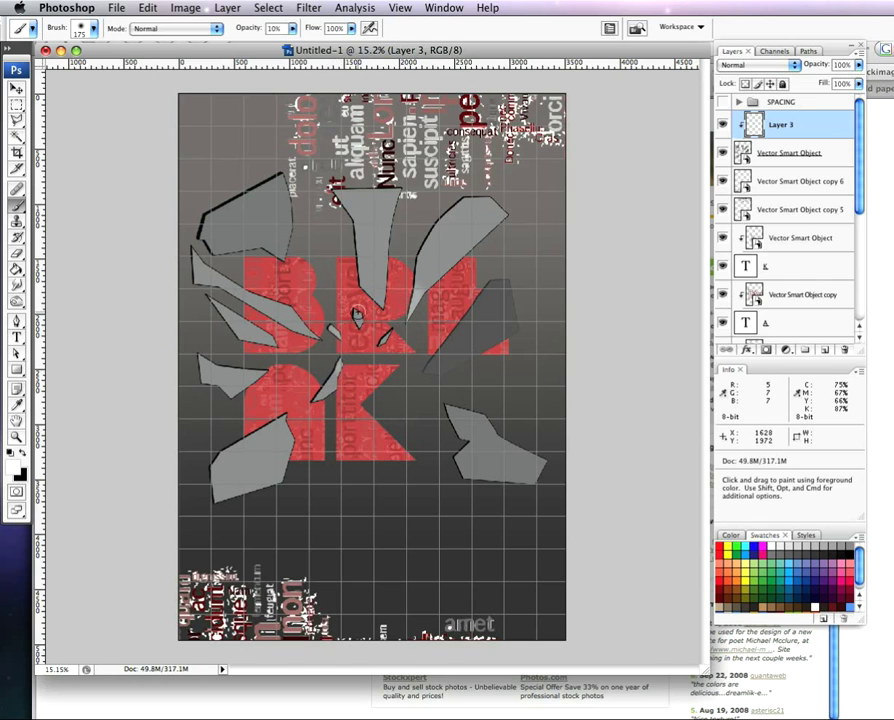
- Enlarge the brush to 400 px and paint soft highlights across the larger shards on the left, upper centre and lower right
key(])
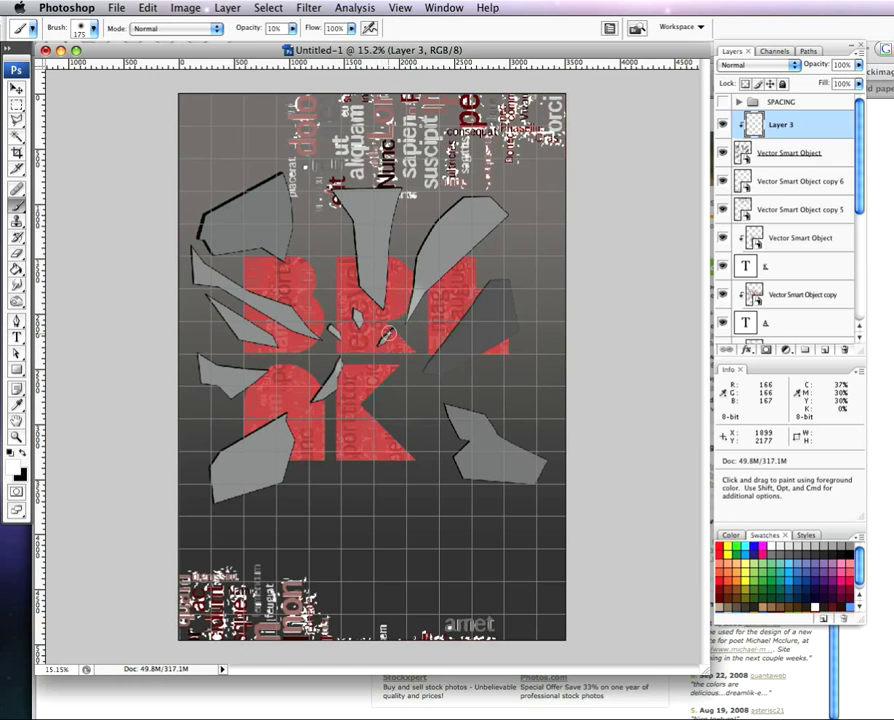
key(])
key(])
key(])
click(375, 300)
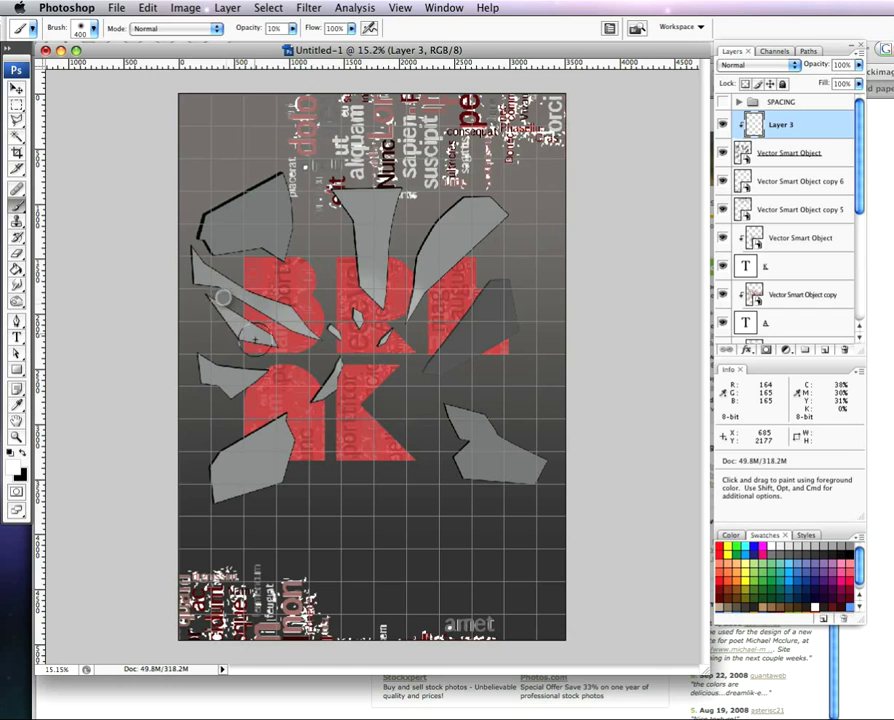
drag(240, 330, 237, 361)
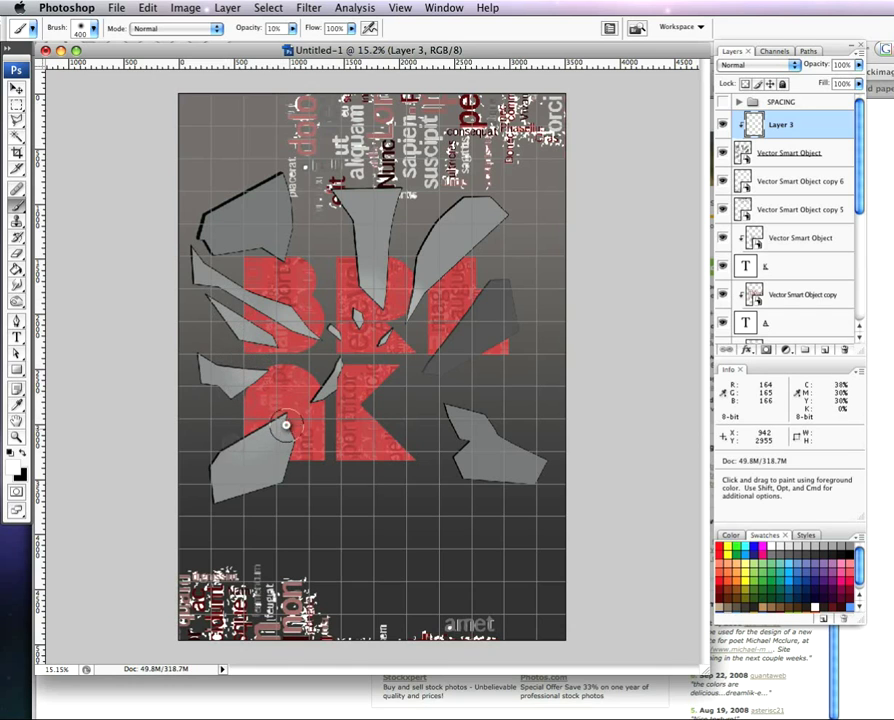
mouse_move(443, 413)
mouse_down()
mouse_move(458, 436)
mouse_move(458, 410)
mouse_move(486, 426)
mouse_move(460, 455)
mouse_up()
drag(372, 238, 342, 188)
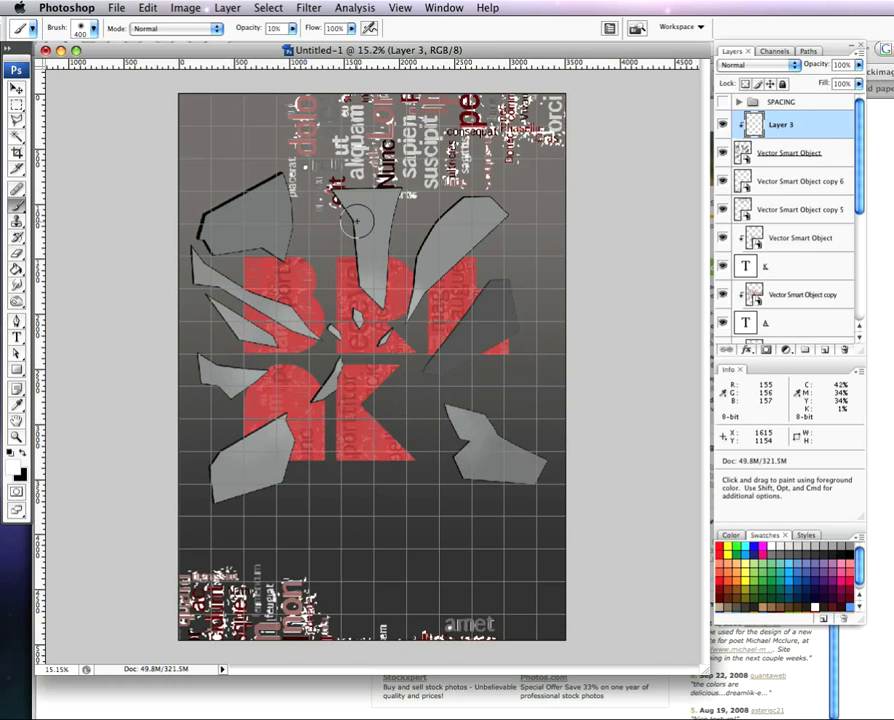
- Raise the brush opacity to 38% and paint a stronger highlight along the lower edge of the upper-left shard
drag(252, 33, 260, 28)
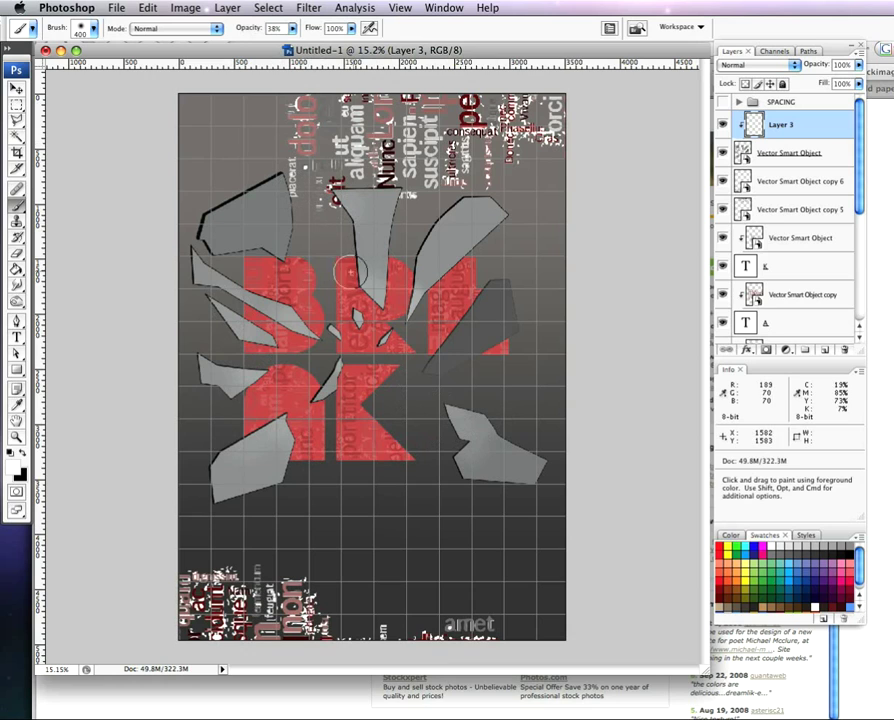
drag(258, 238, 236, 240)
mouse_move(230, 287)
mouse_down()
mouse_move(230, 256)
mouse_move(244, 248)
mouse_up()
- Reduce the brush to 175 px and paint brighter highlights on the inner edges of the upper-right, lower-left and lower-right shards
key(bracketleft)
key(bracketleft)
key(bracketleft)
key(bracketleft)
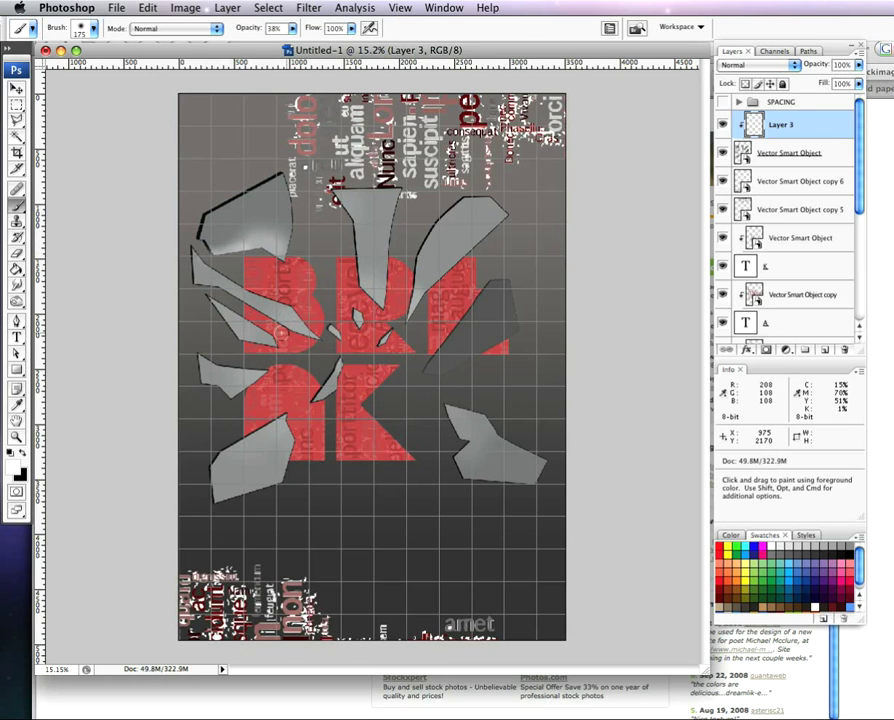
drag(420, 252, 405, 300)
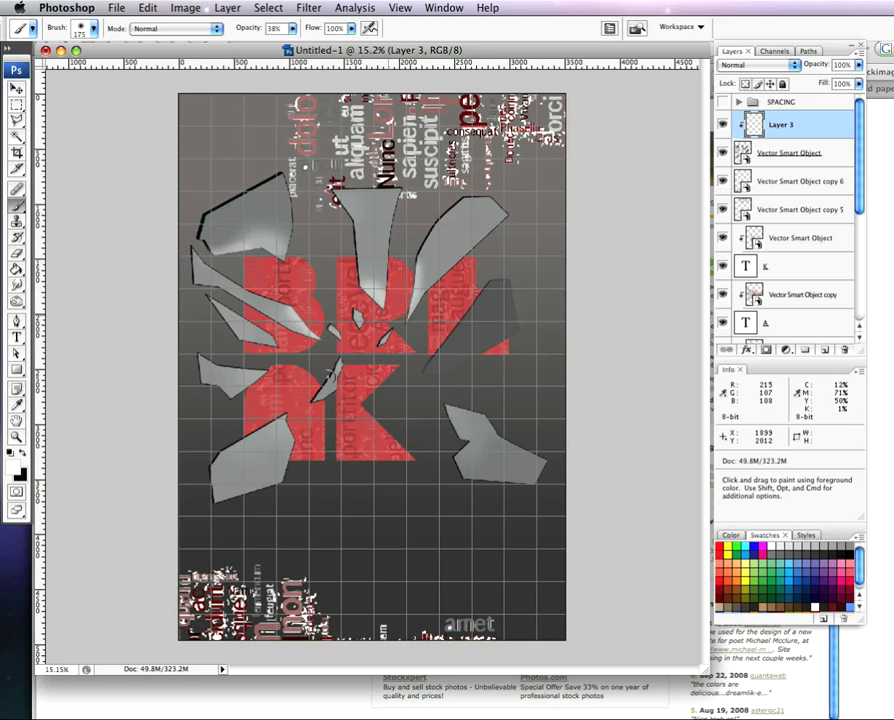
drag(279, 466, 281, 470)
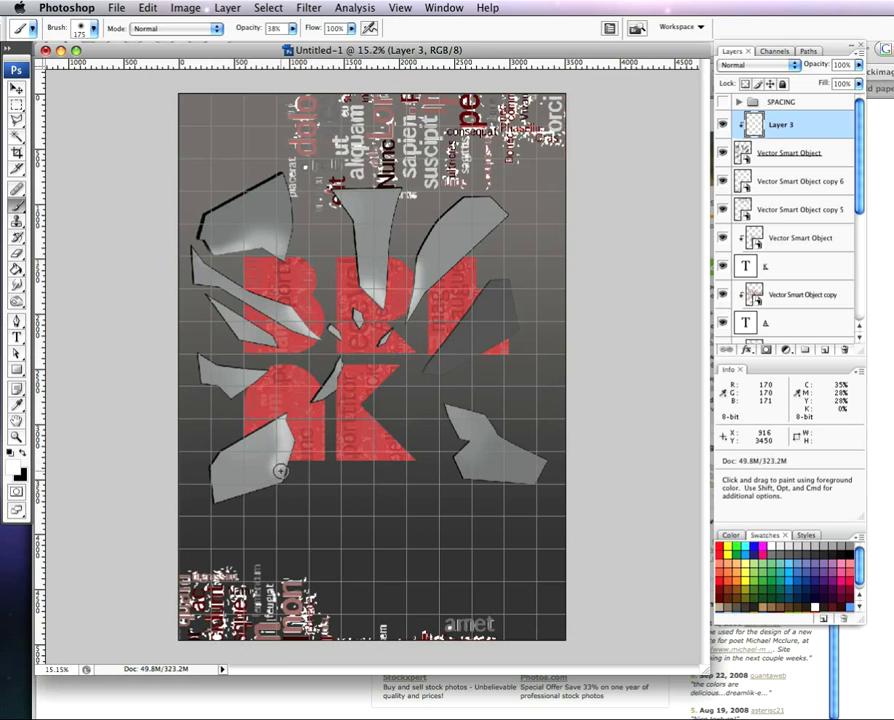
drag(458, 419, 476, 440)
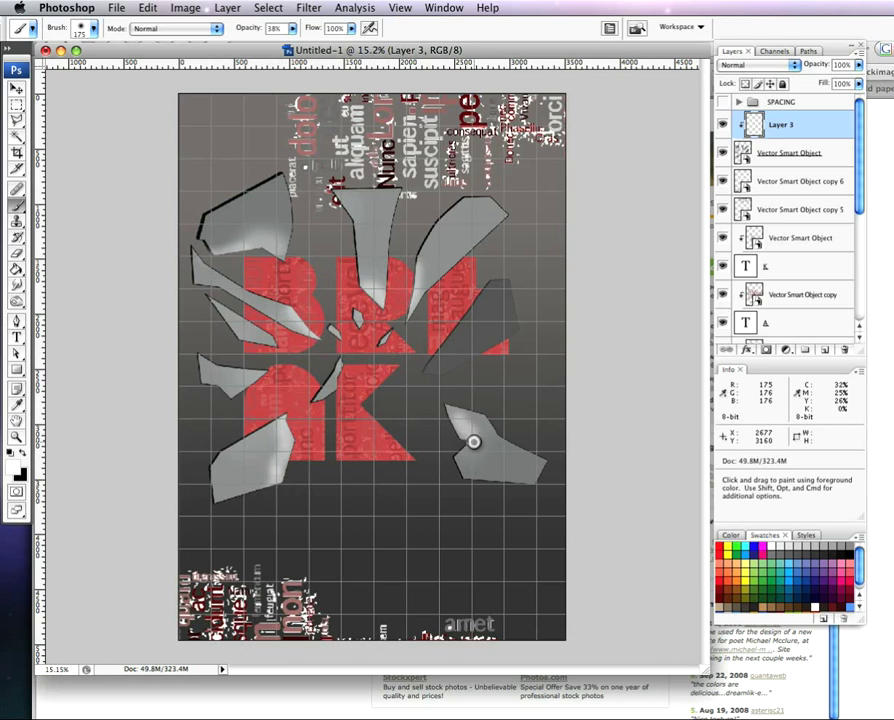
- Enlarge the brush to 300 px and paint highlights along the dark translucent shard over the letter A
key(bracketright)
key(bracketright)
key(bracketright)
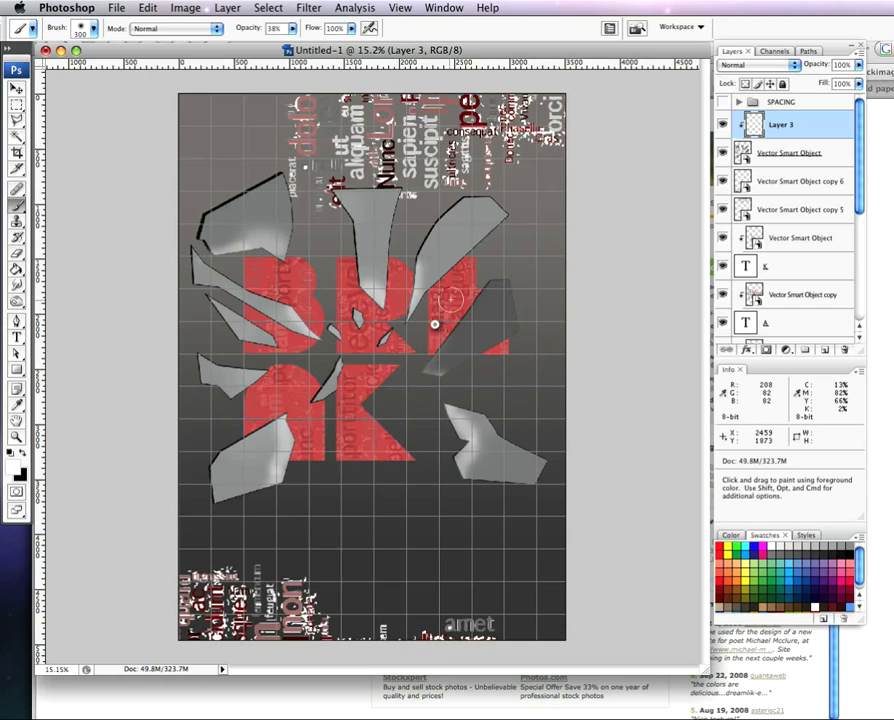
mouse_move(432, 340)
mouse_down()
mouse_move(478, 272)
mouse_move(480, 338)
mouse_up()
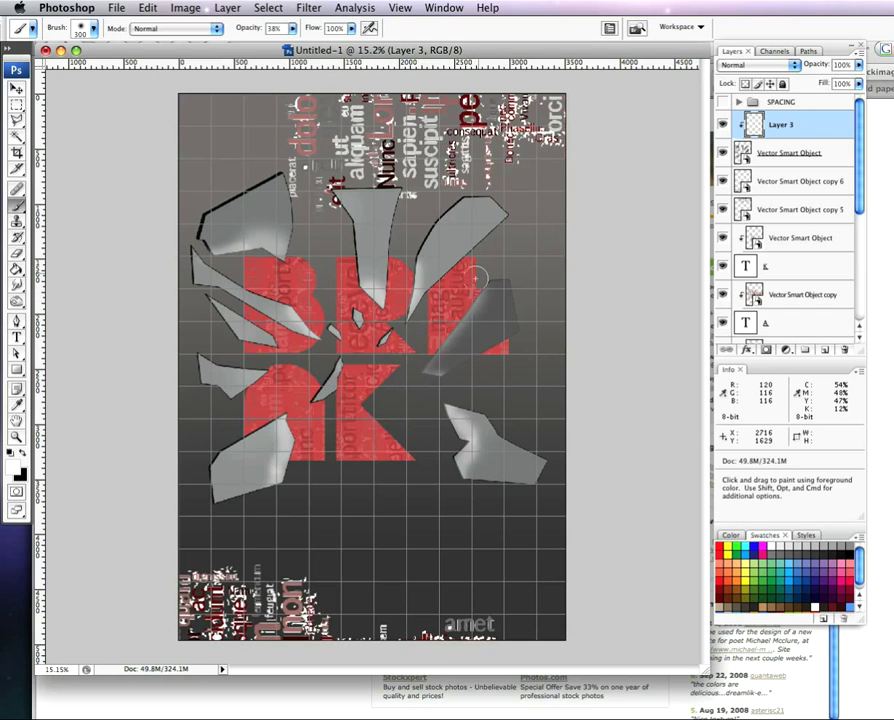
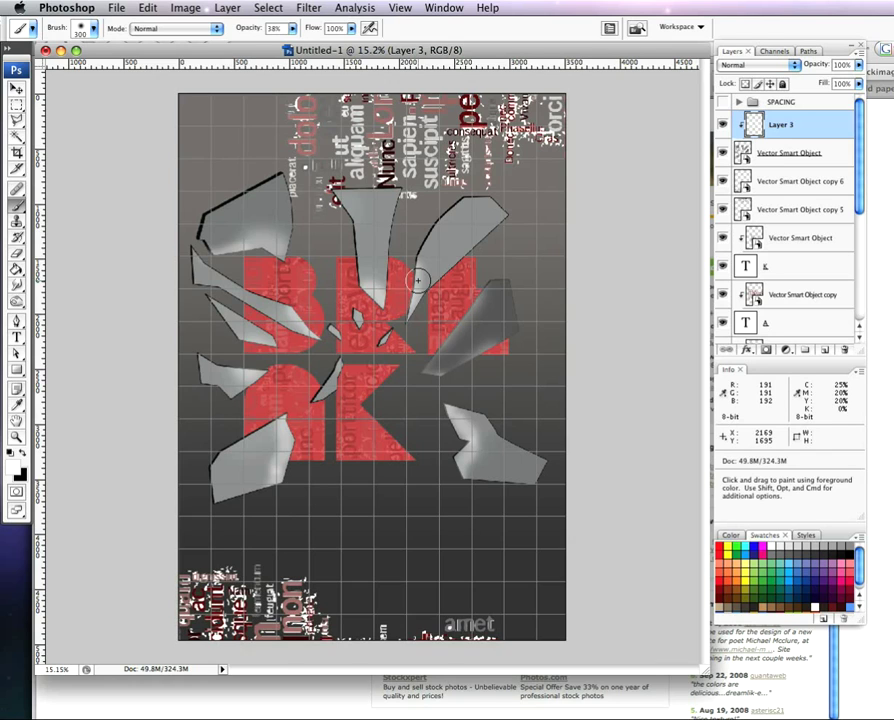
- Duplicate the shards Smart Object, move the copy above the painted highlight layer, and set its blend mode to Screen
right_click(838, 143)
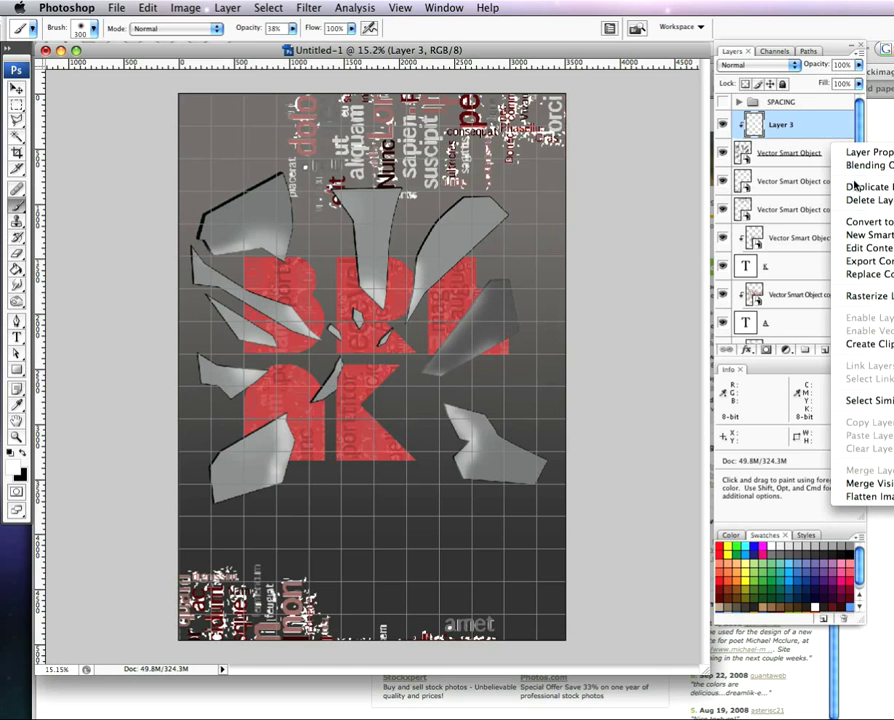
click(856, 187)
key(Return)
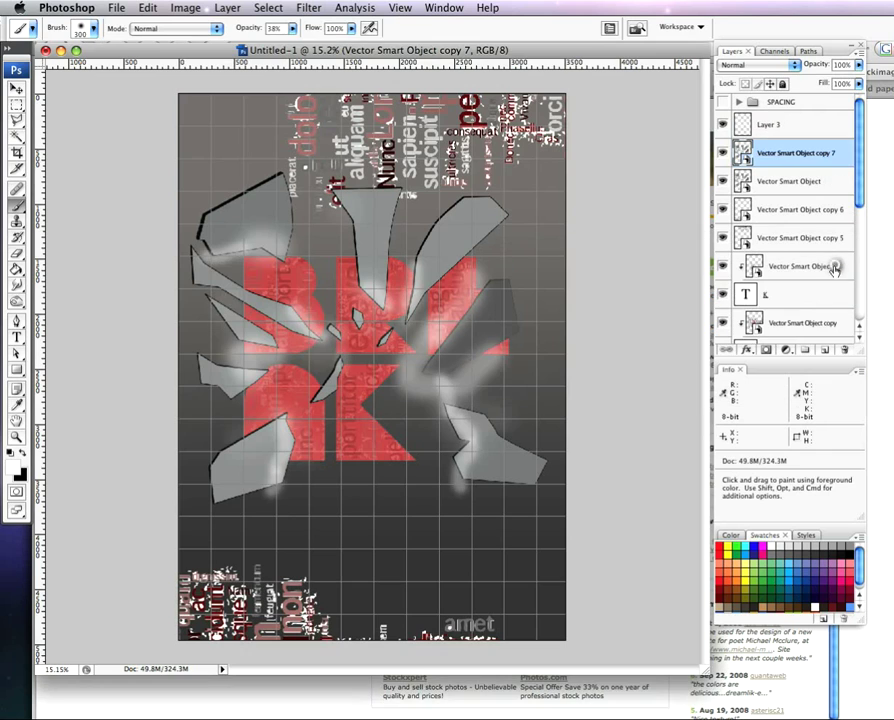
drag(838, 150, 835, 117)
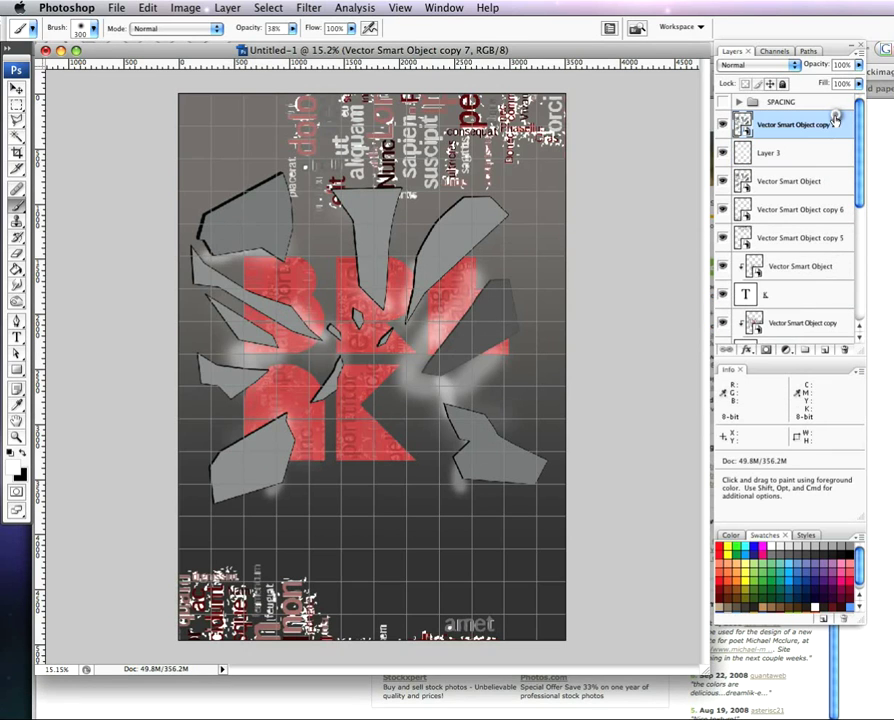
click(765, 64)
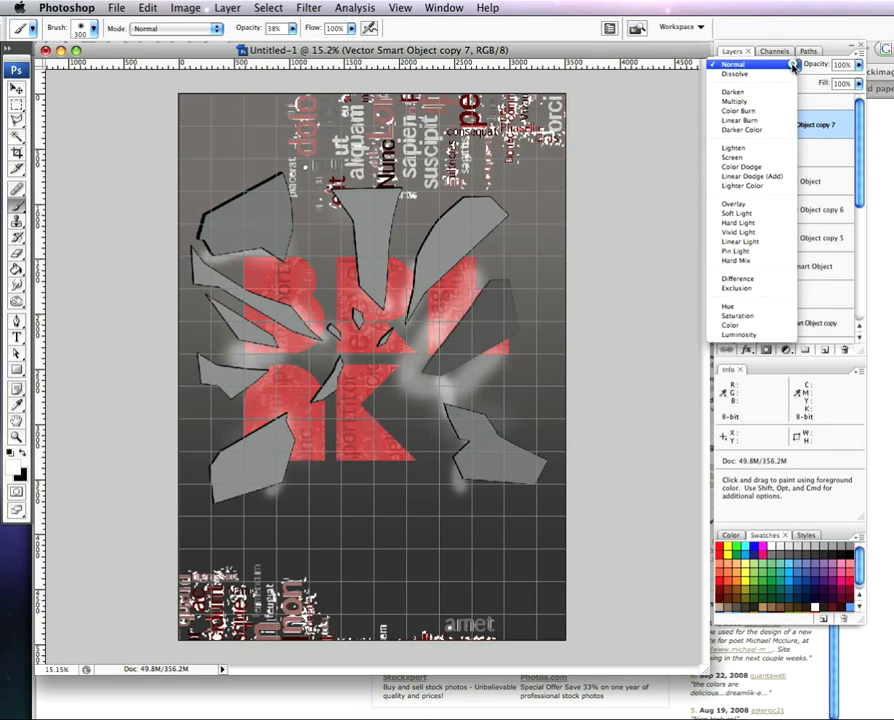
click(767, 158)
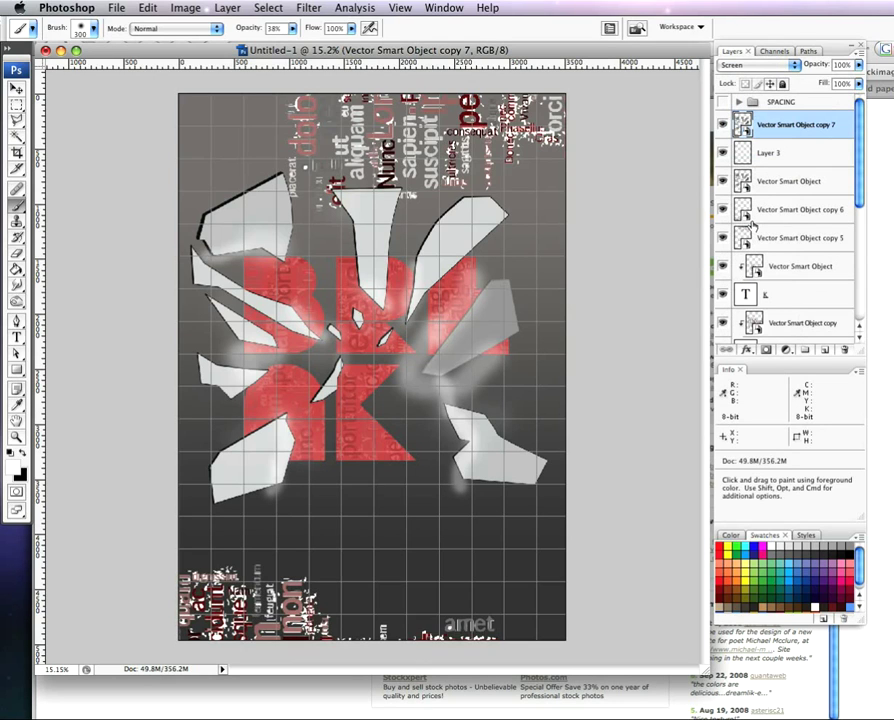
- Add a new layer above the Screen-mode shards copy and fill it with white
click(818, 348)
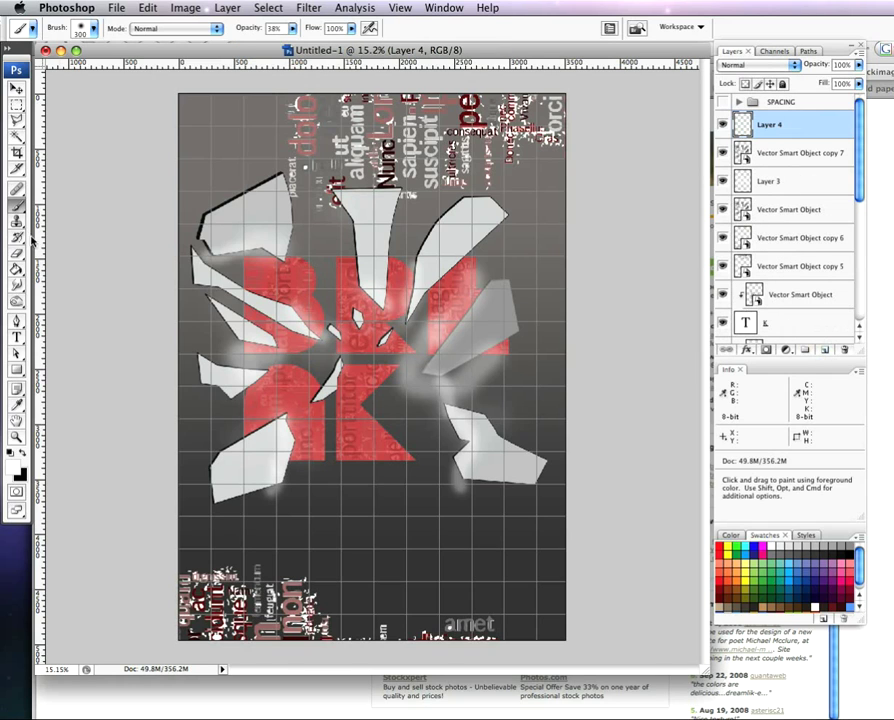
click(16, 278)
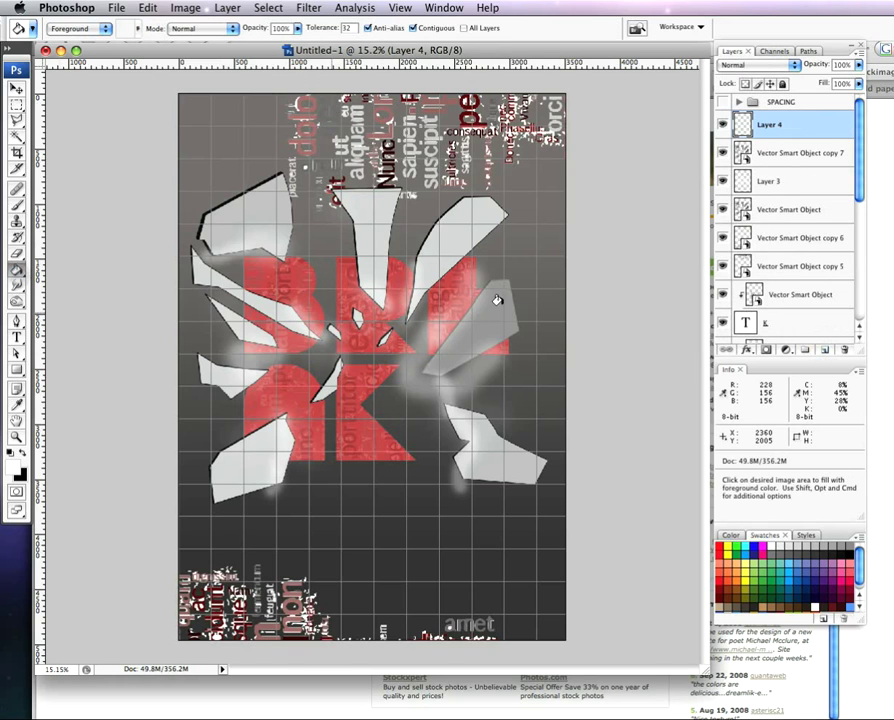
click(531, 255)
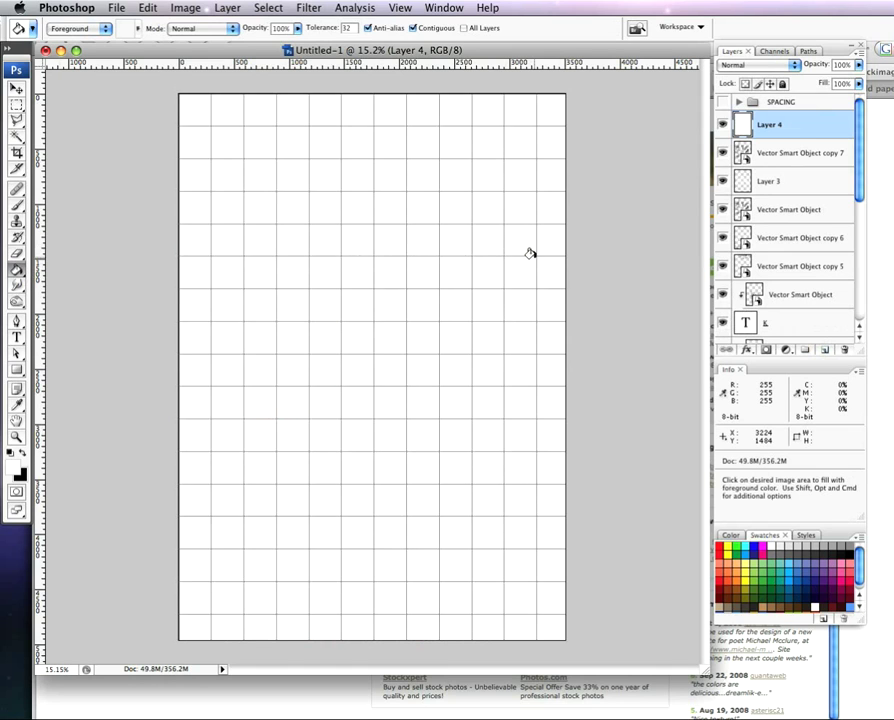
- Darken the white layer's edges with a Lens Correction vignette amount of -55 and set the layer's blend mode to Multiply
click(312, 12)
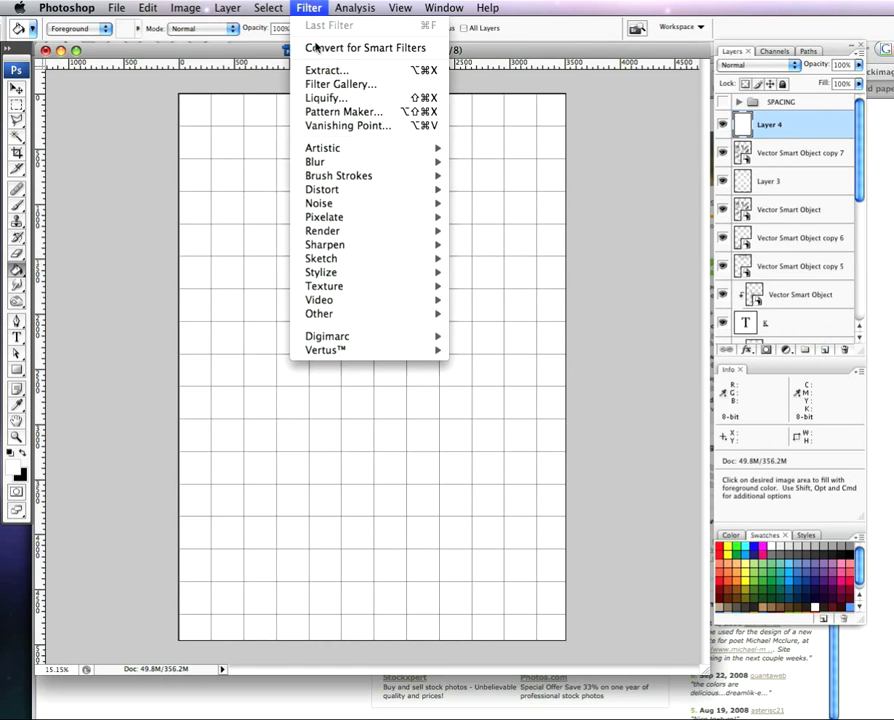
mouse_move(375, 200)
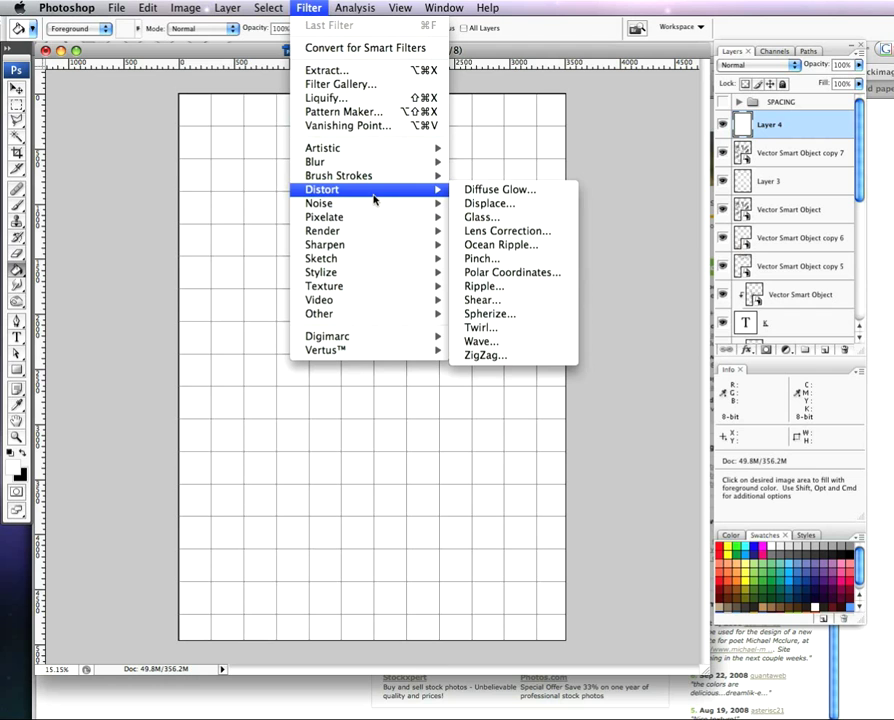
click(524, 232)
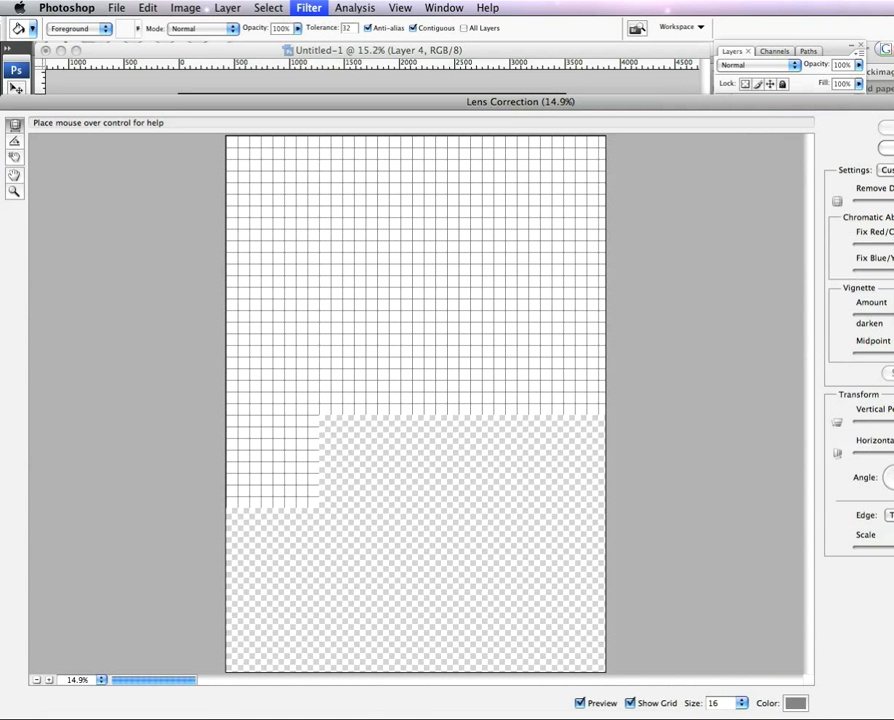
drag(710, 108, 601, 99)
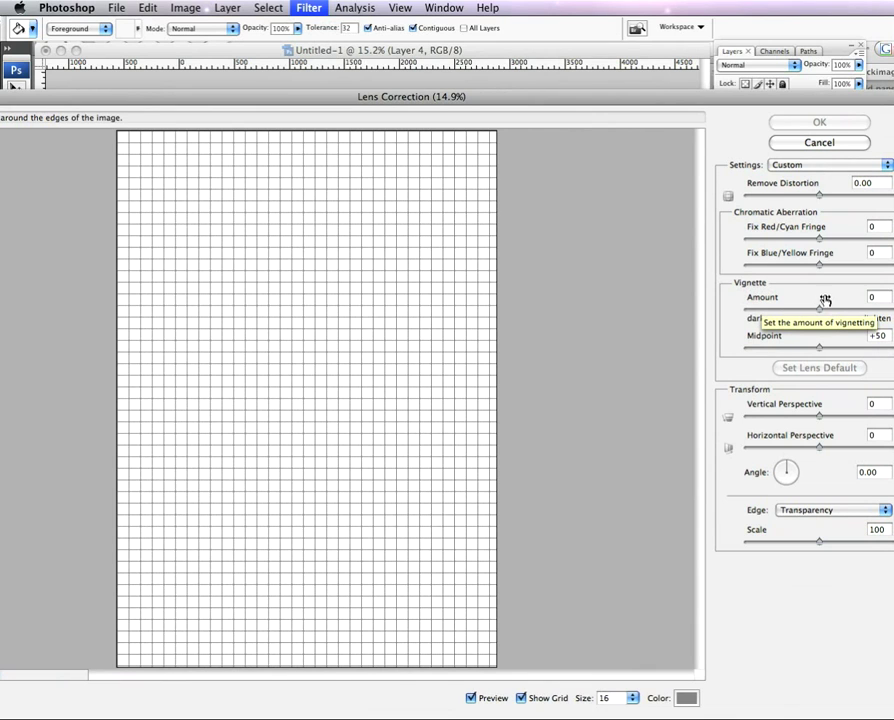
drag(820, 311, 781, 312)
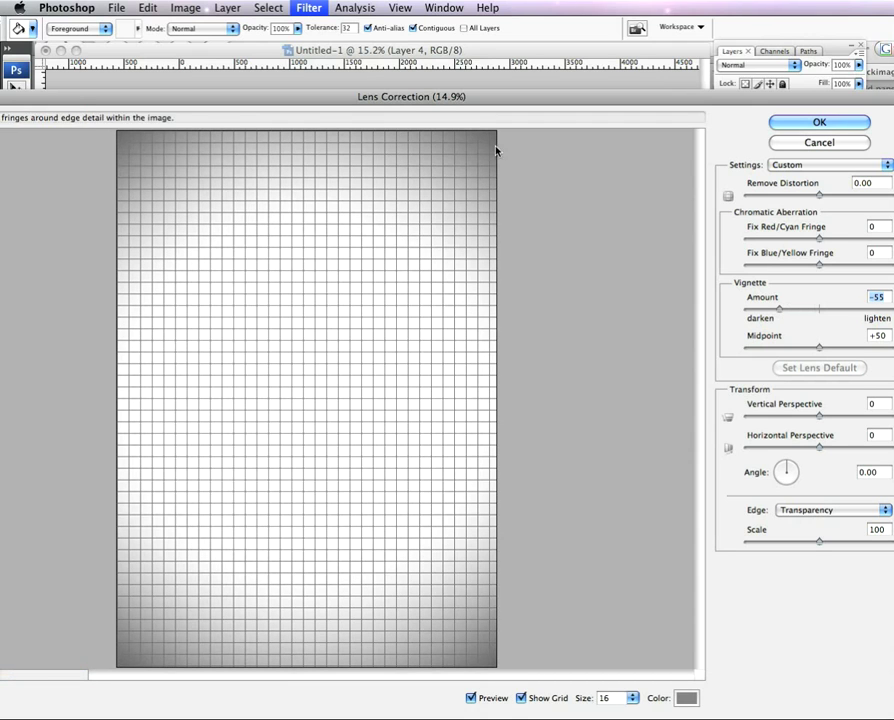
click(820, 122)
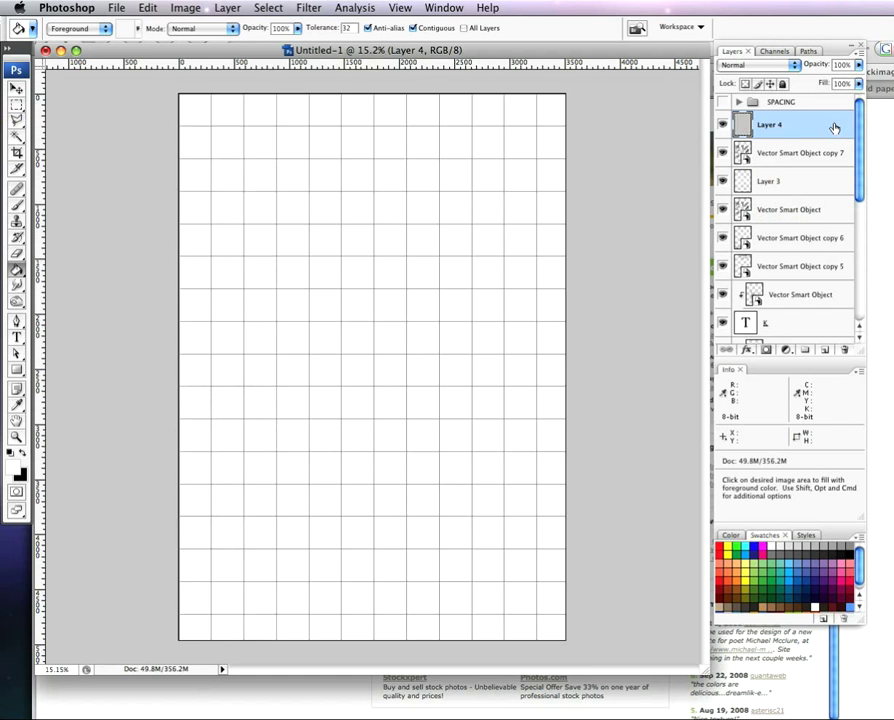
click(793, 65)
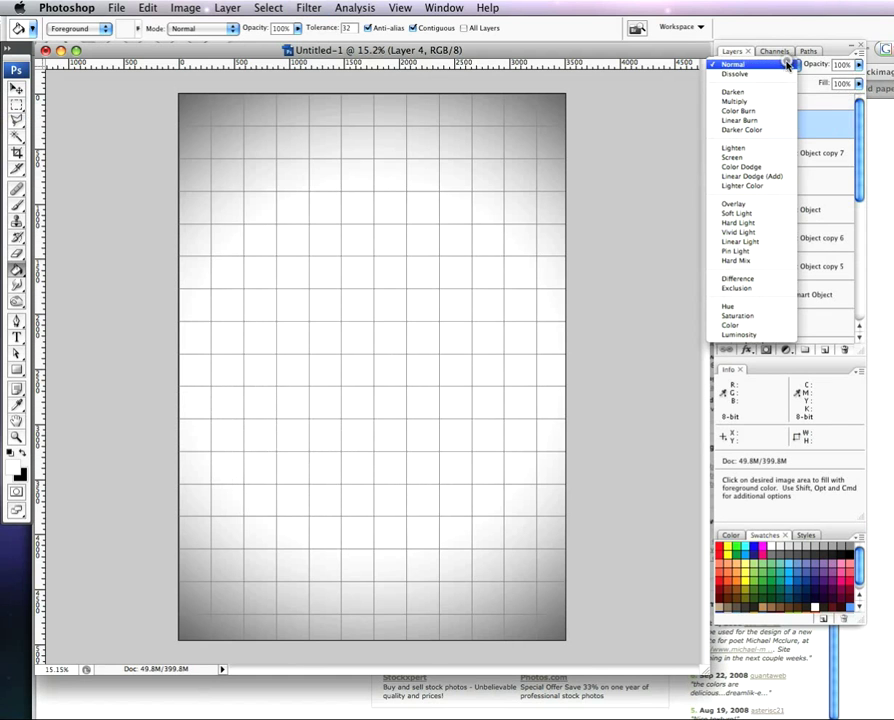
click(770, 102)
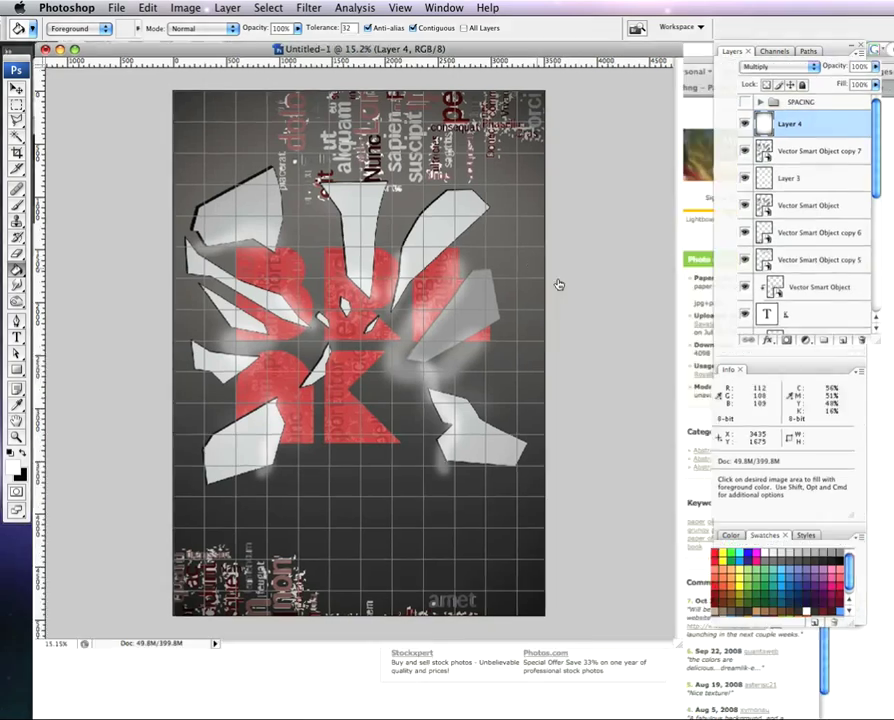
- Switch to Firefox, open the full-size version of the Paper blue stock photo and look it over
key(F9)
click(618, 290)
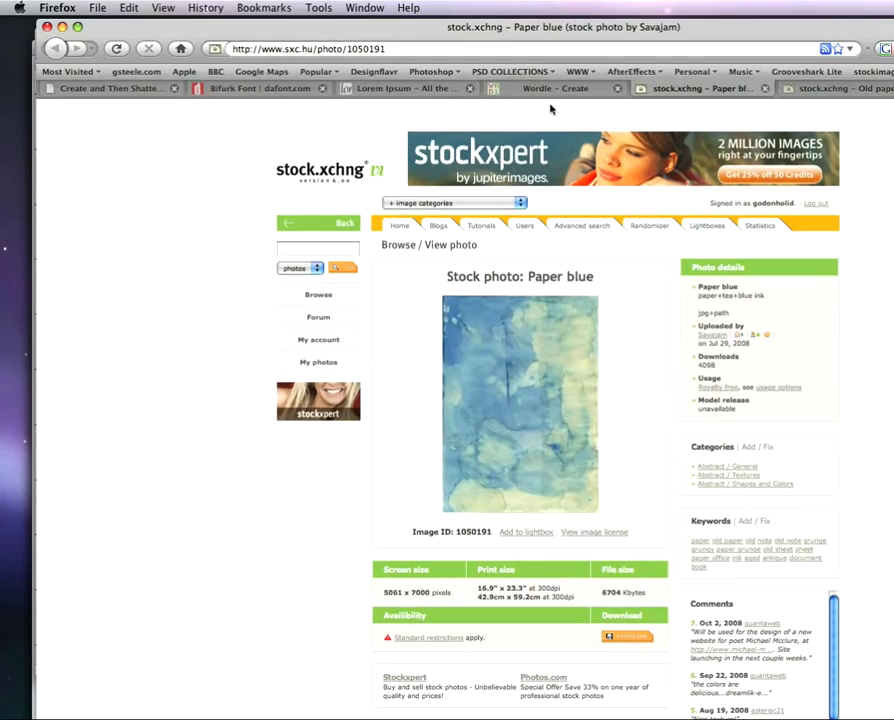
click(538, 377)
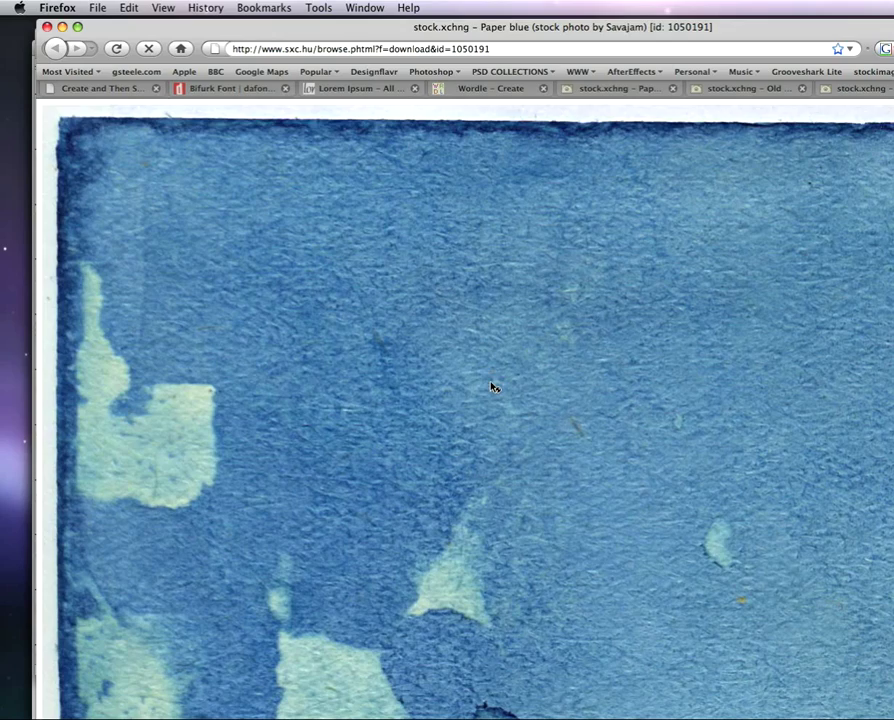
scroll(618, 416, down, 15)
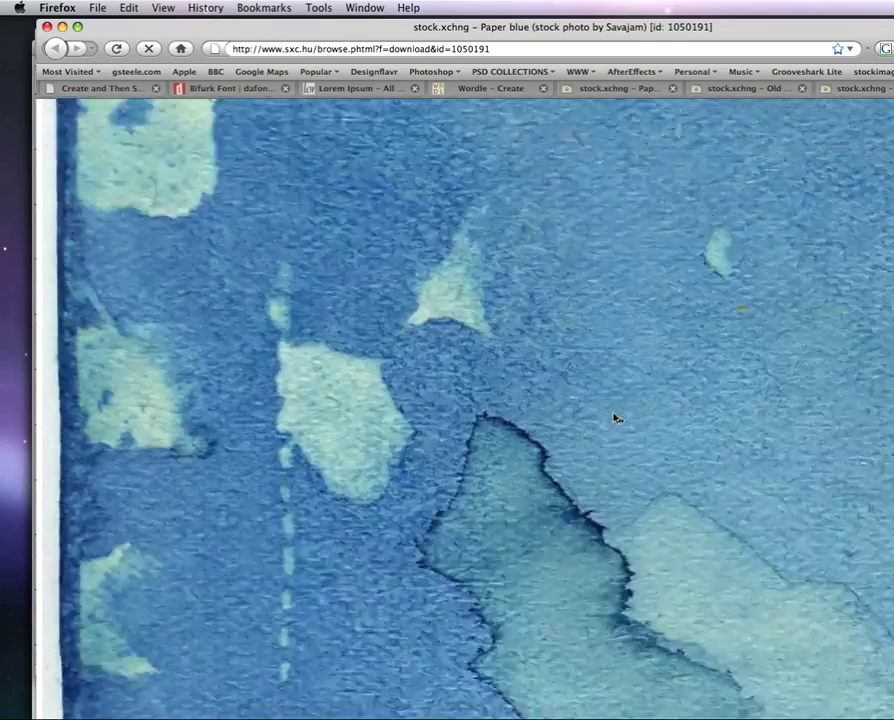
scroll(616, 418, up, 5)
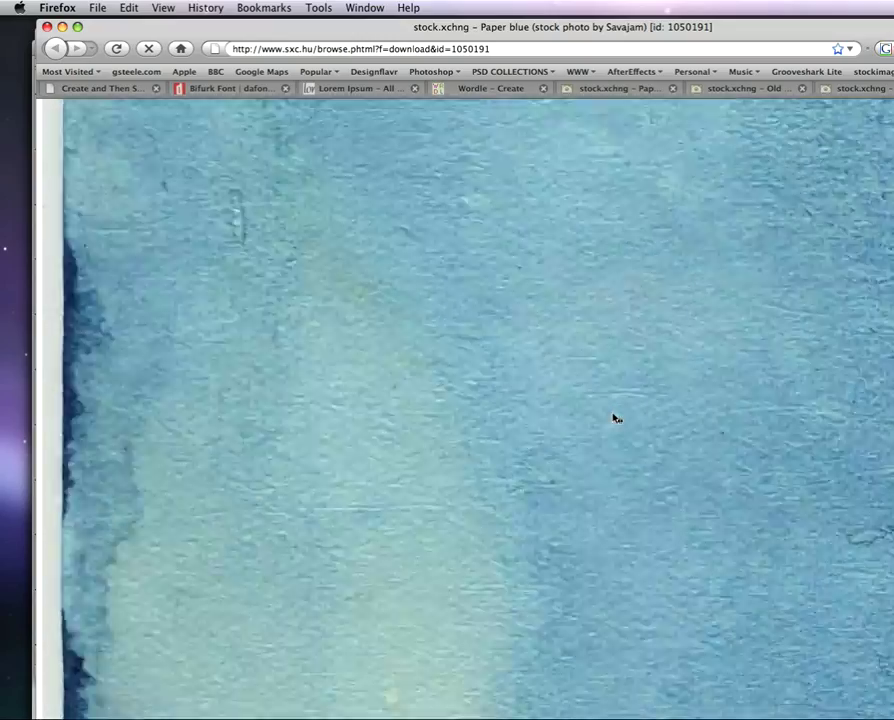
scroll(616, 418, down, 7)
scroll(616, 418, up, 20)
scroll(616, 418, up, 10)
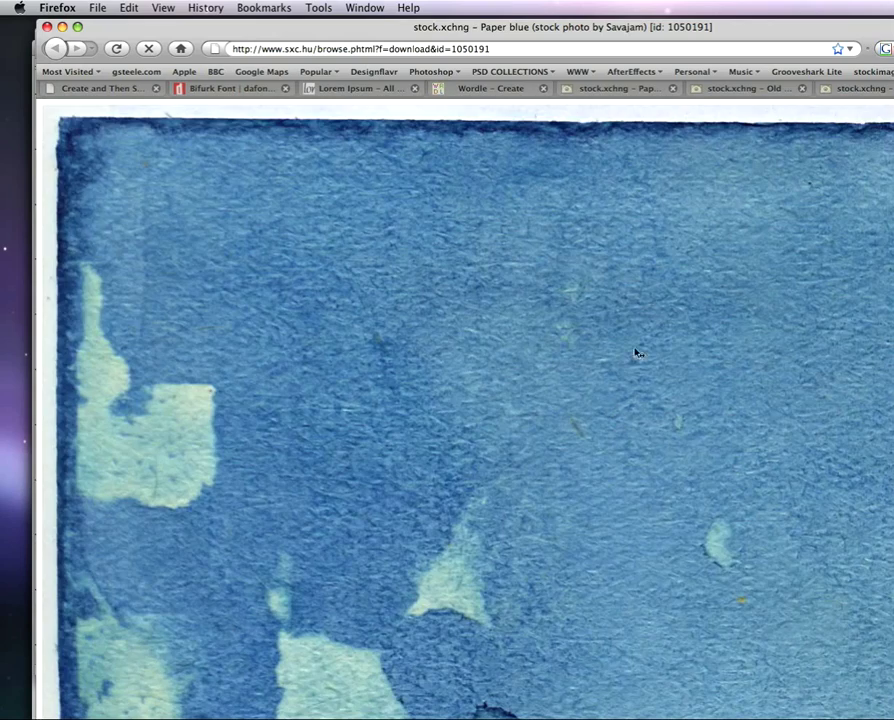
- Open the full-size versions of the Old paper texture 1 and Old paper2 stock photos
click(704, 89)
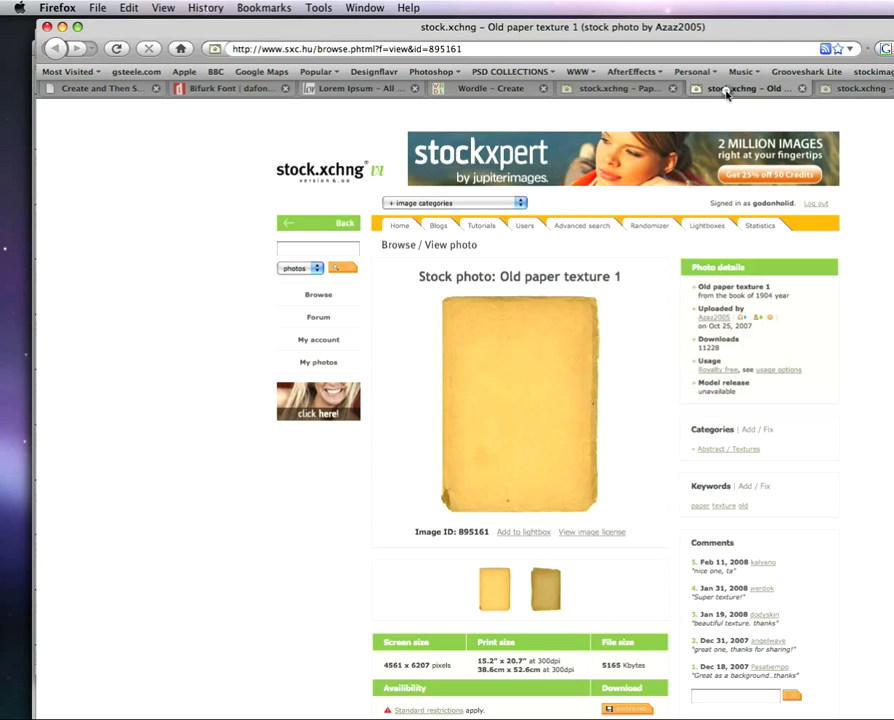
click(580, 320)
click(790, 88)
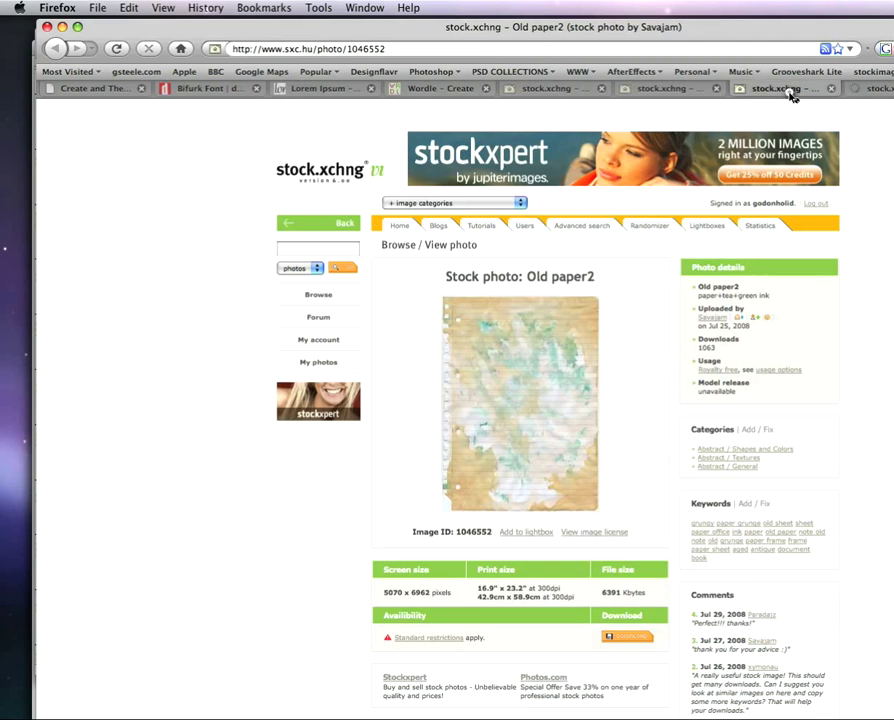
click(580, 332)
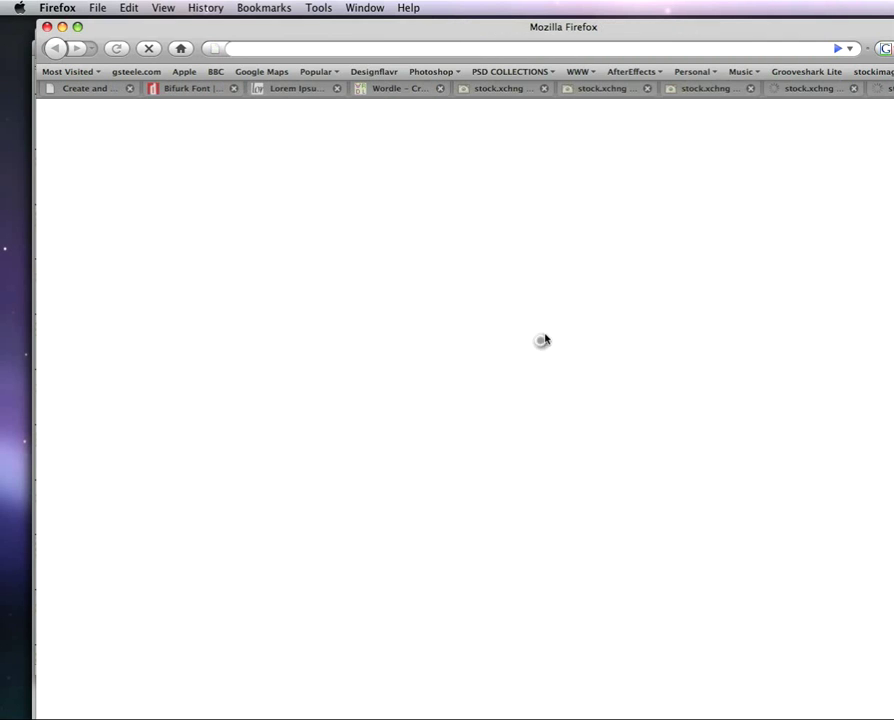
- Return to the full-size Paper blue image and examine its stains and paper grain
click(812, 89)
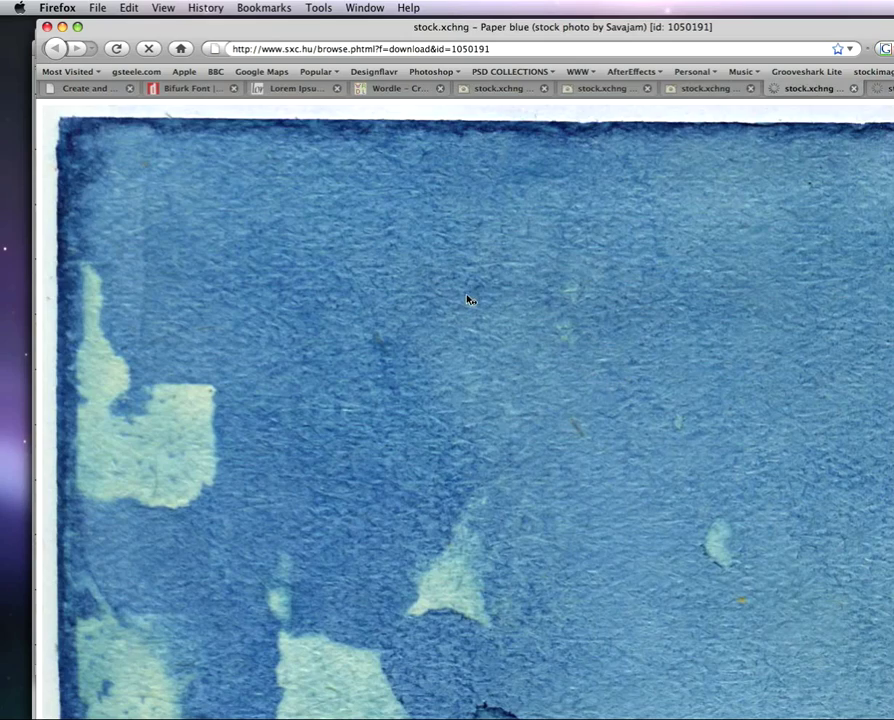
scroll(472, 330, down, 10)
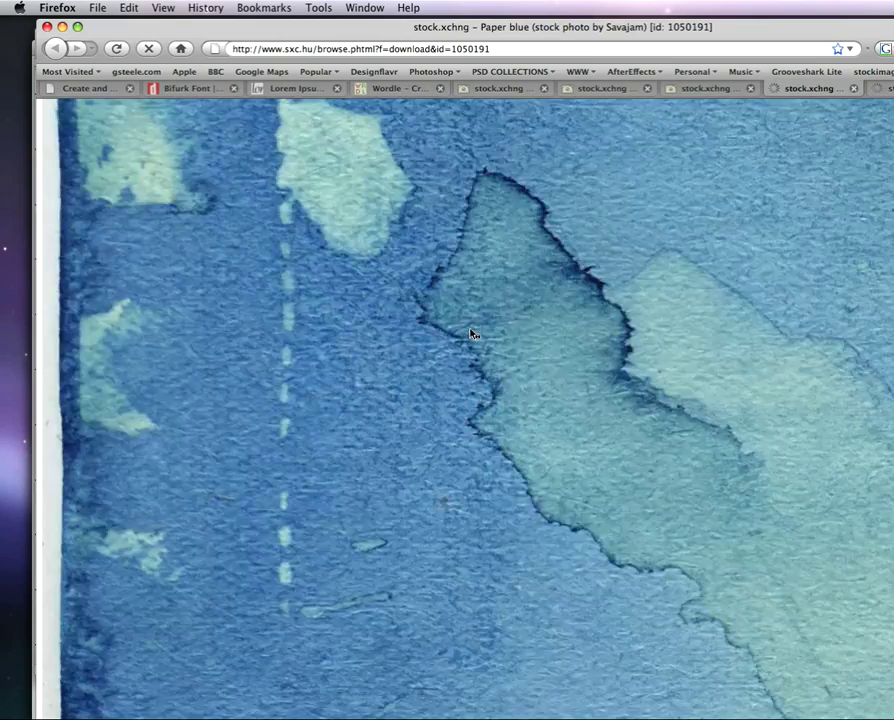
scroll(472, 335, down, 10)
scroll(472, 335, up, 15)
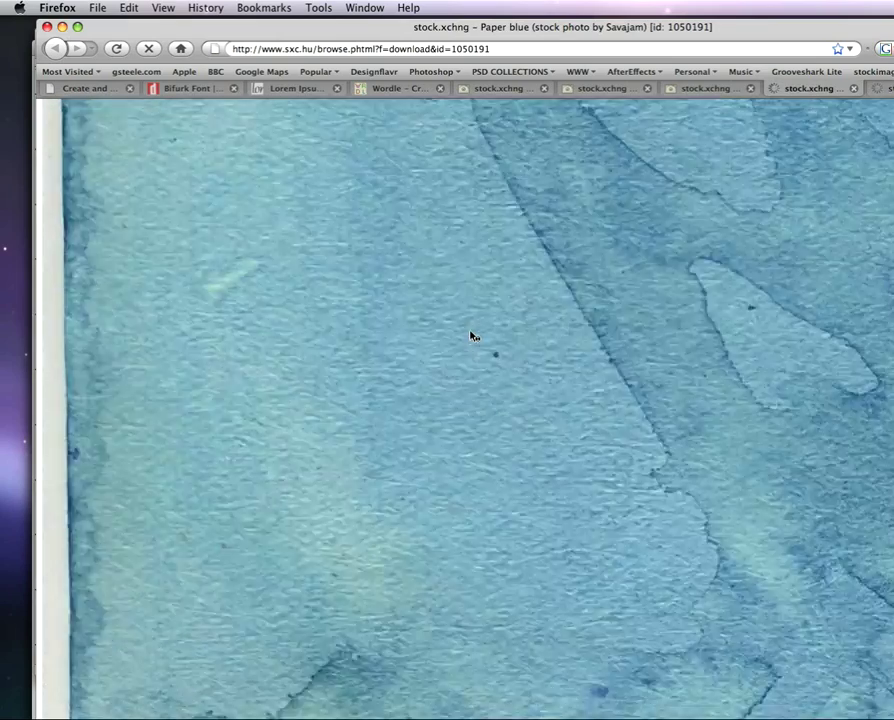
scroll(474, 336, up, 10)
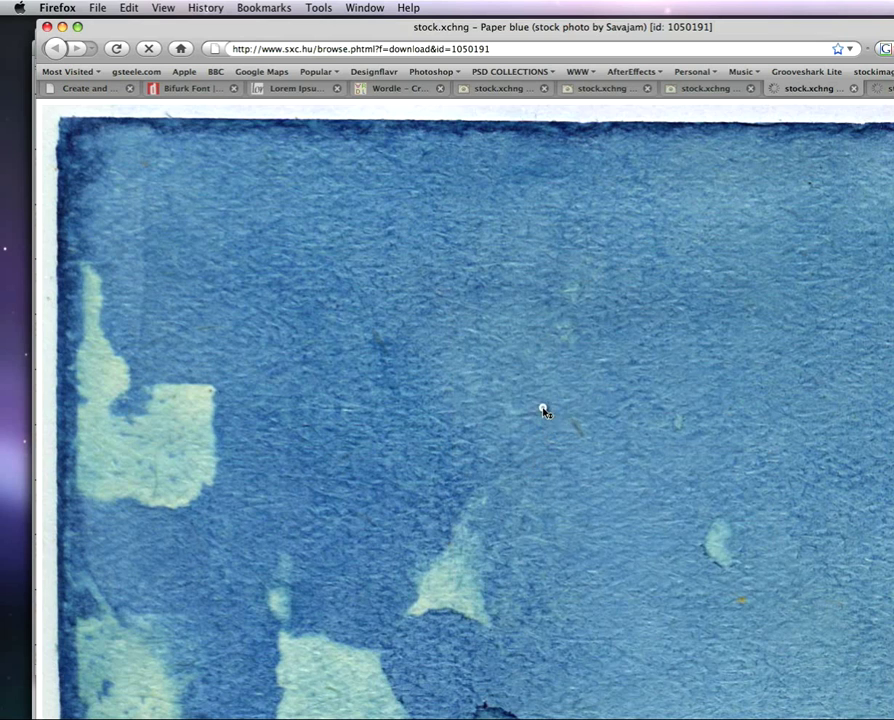
- Try to open the full-size Paper blue image in Photoshop straight from the browser
drag(456, 388, 456, 390)
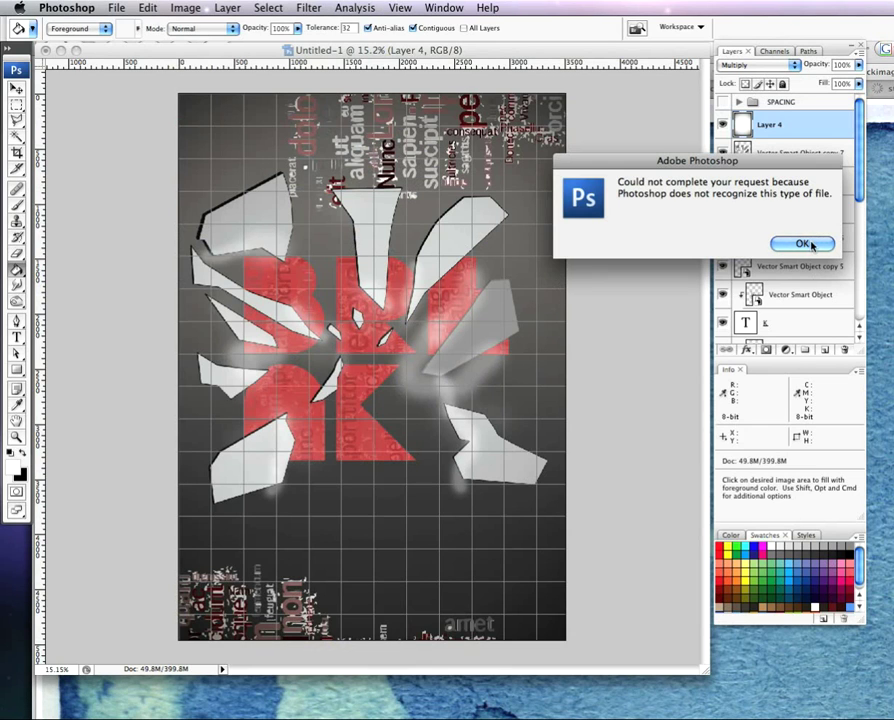
click(803, 243)
key(super+Tab)
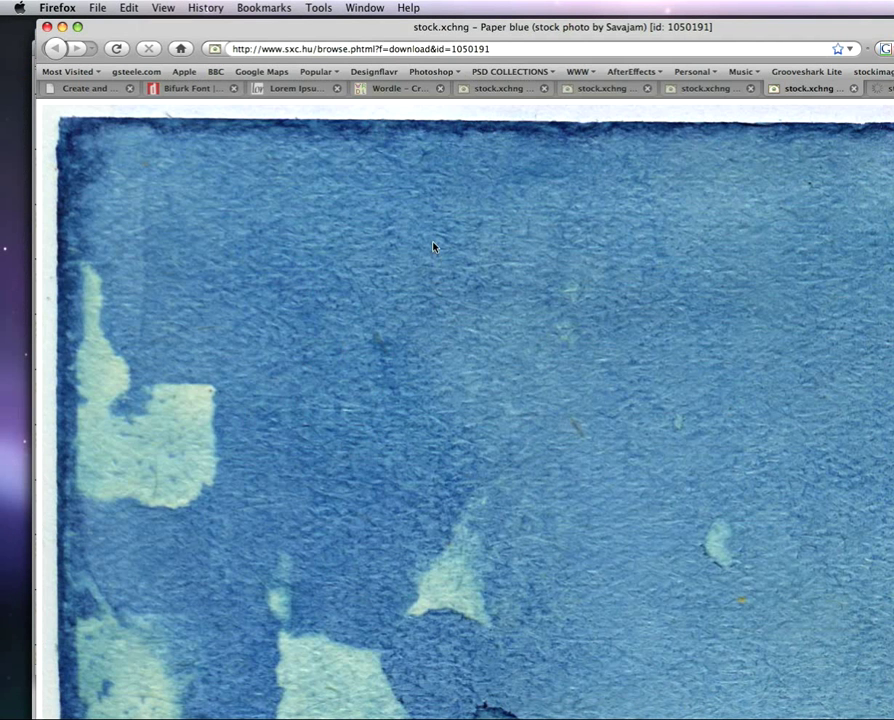
drag(416, 293, 800, 241)
click(801, 242)
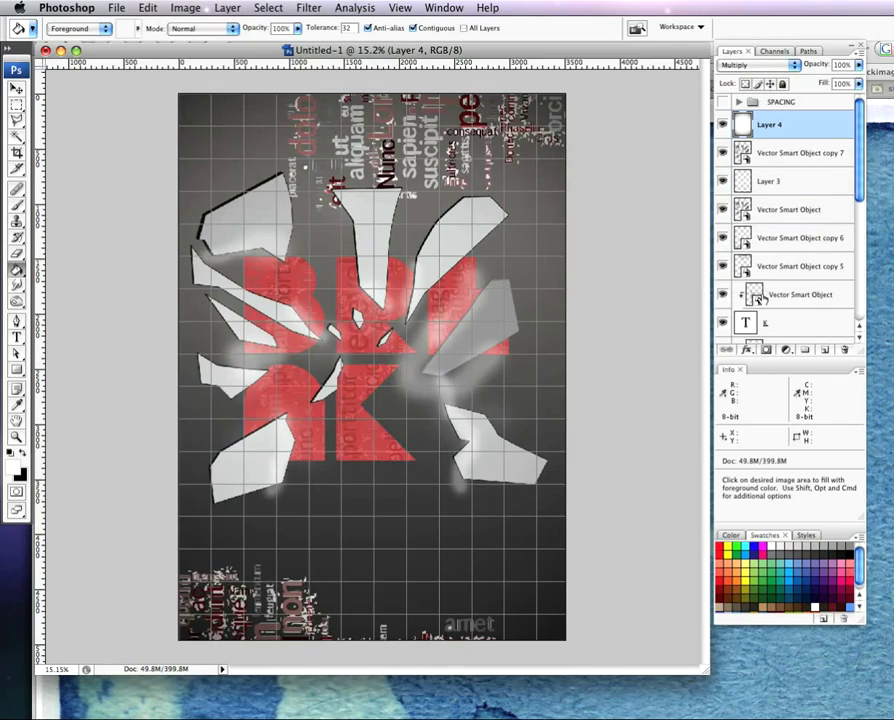
- Open the full-size Paper blue image from Firefox in Photoshop and place it above the vignette layer, covering the whole poster
key(super+Tab)
click(554, 346)
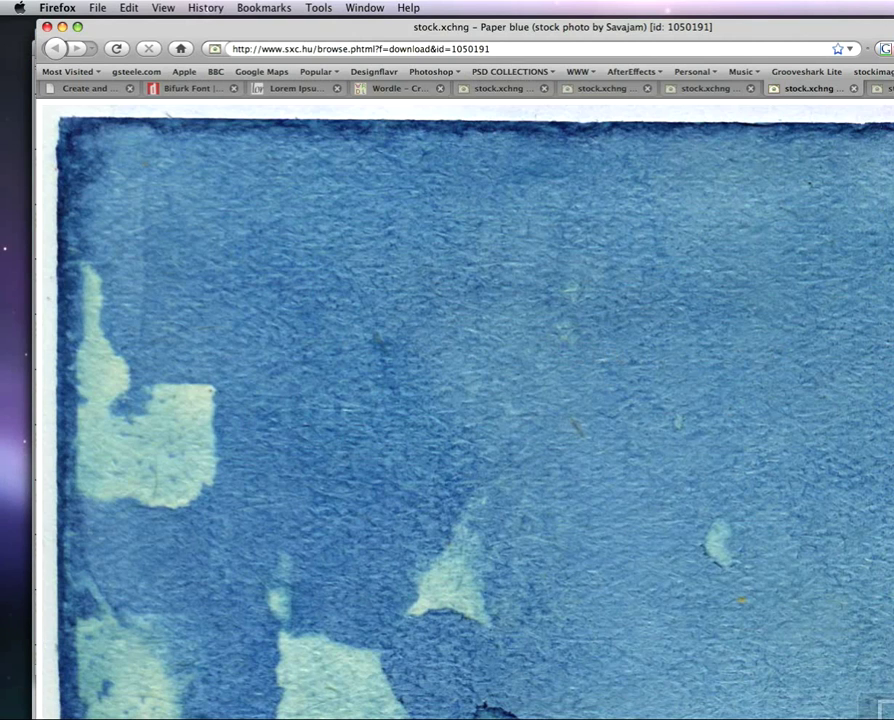
key(super+Tab)
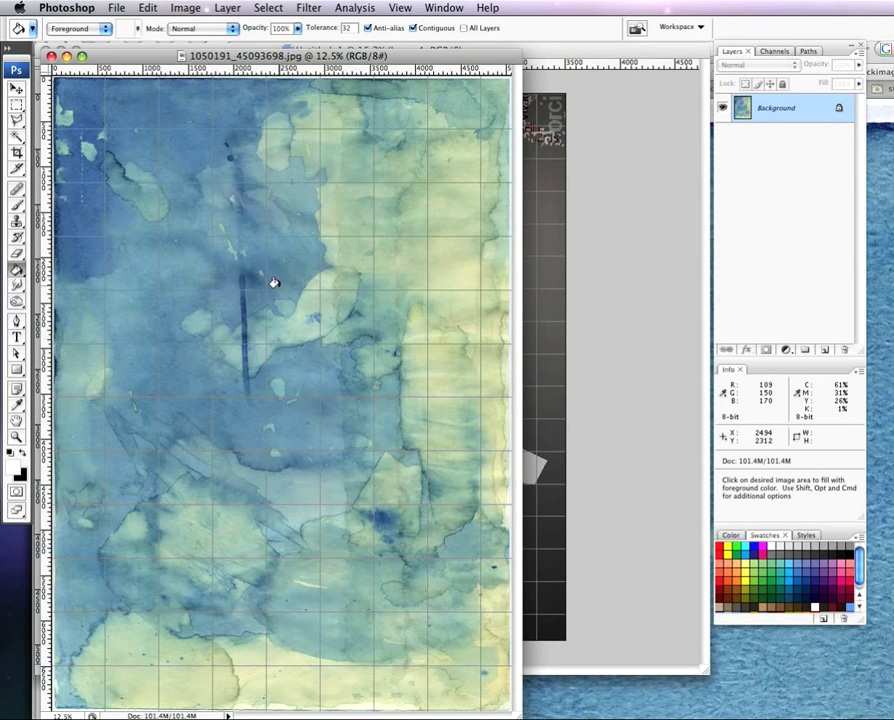
click(16, 88)
drag(322, 282, 544, 296)
drag(483, 333, 404, 315)
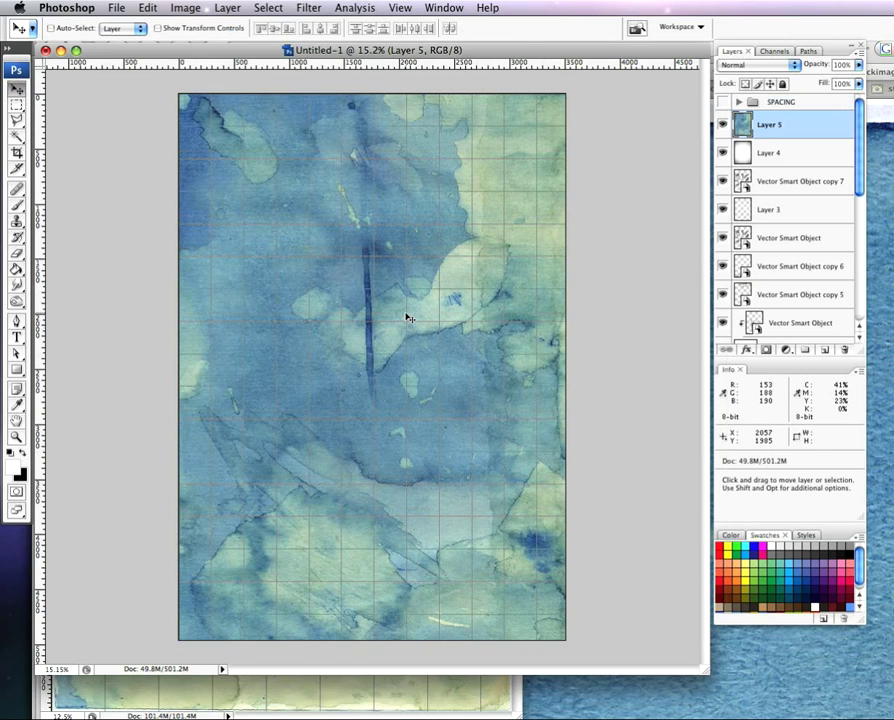
- Desaturate the blue paper texture layer, set its blend mode to Color Burn and its opacity to 70%
key(super+shift+u)
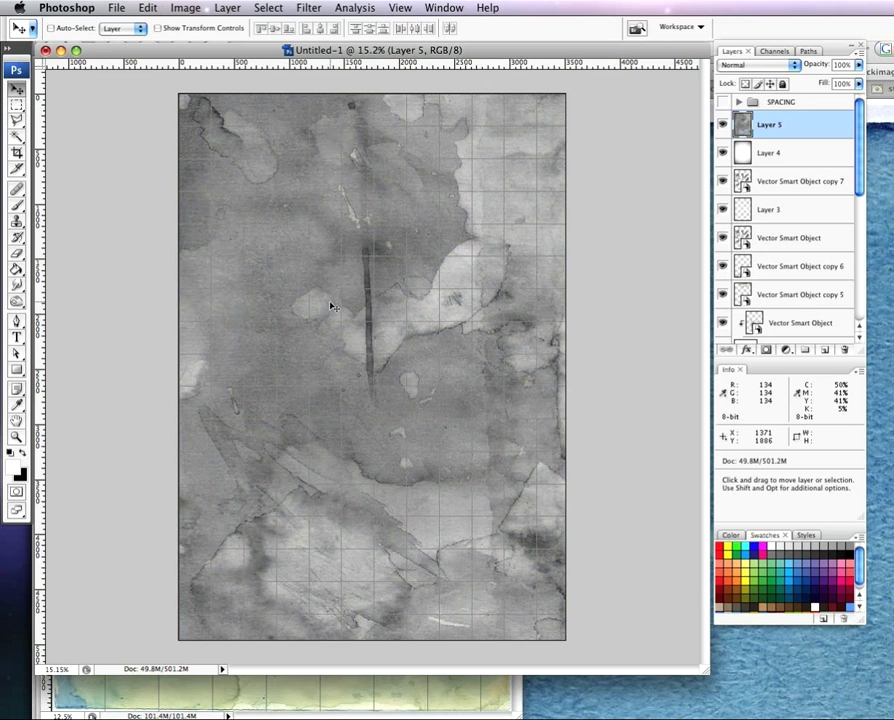
click(770, 66)
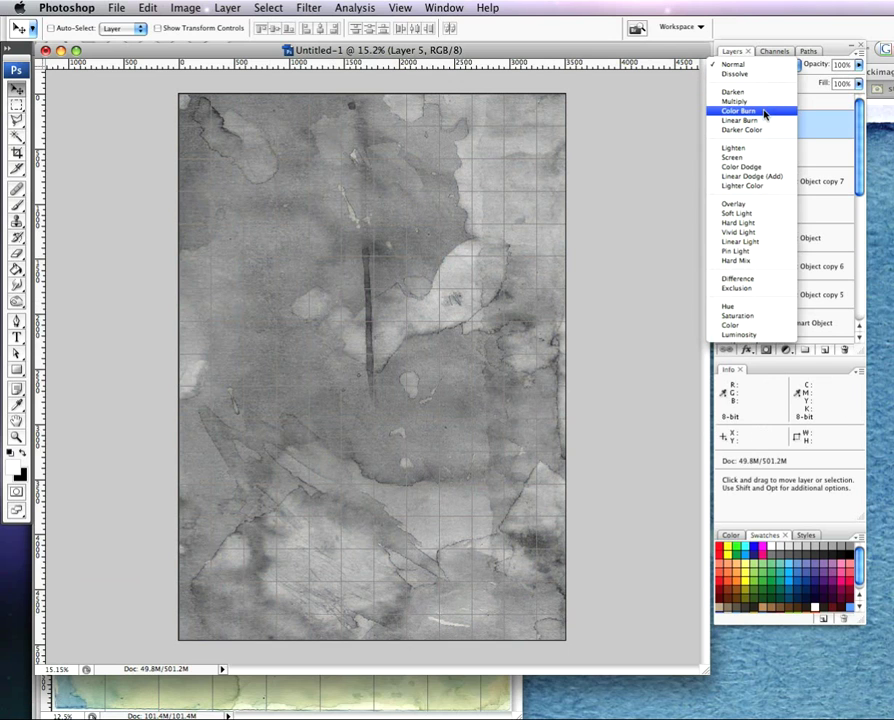
click(765, 112)
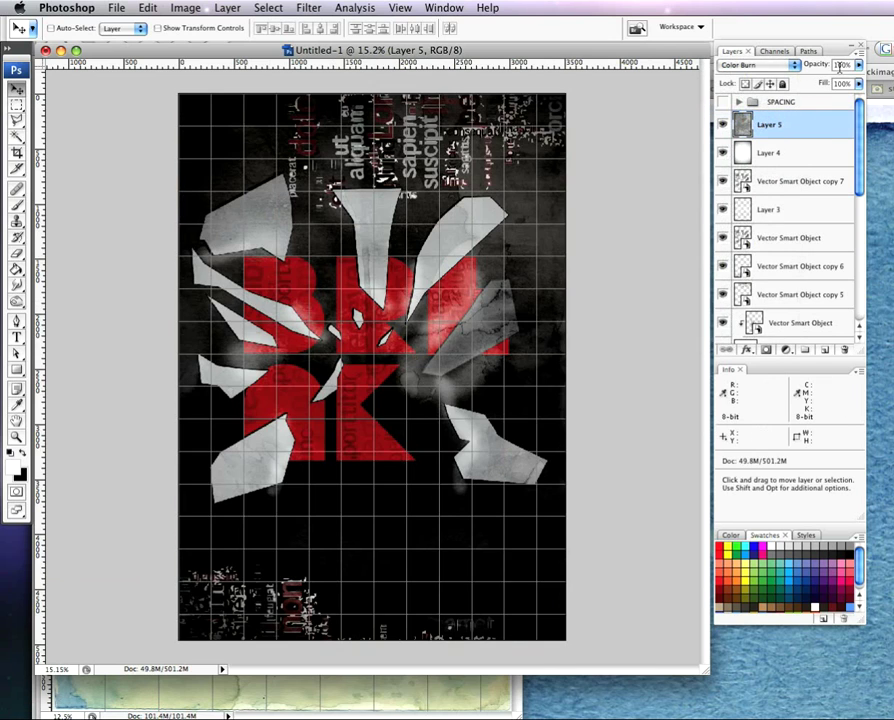
key(7)
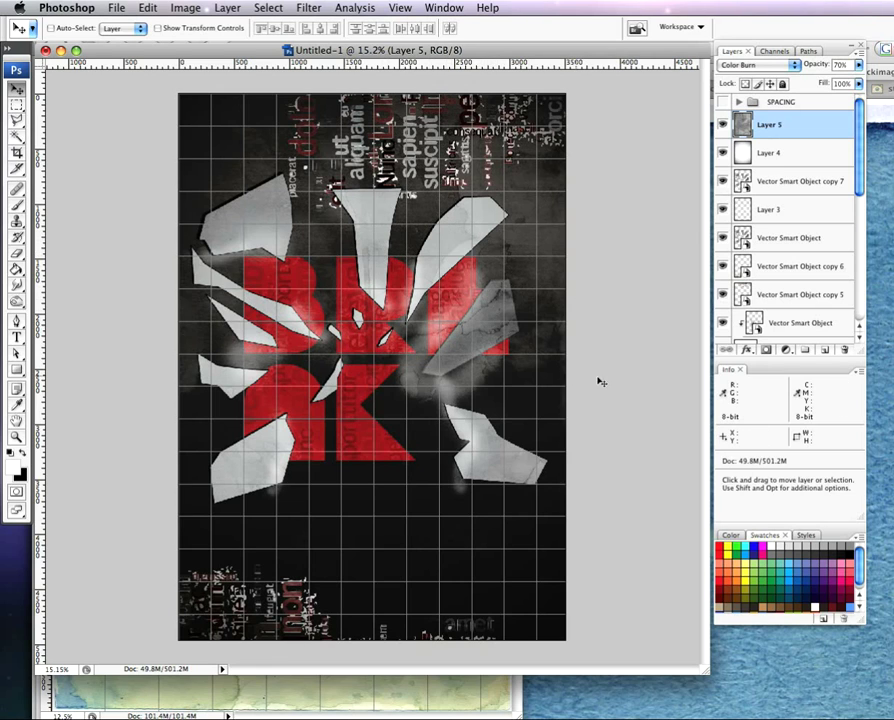
- Open the full-size Old paper texture 1 image from Firefox in Photoshop and place it as a canvas-covering layer above the desaturated texture
key(super+Tab)
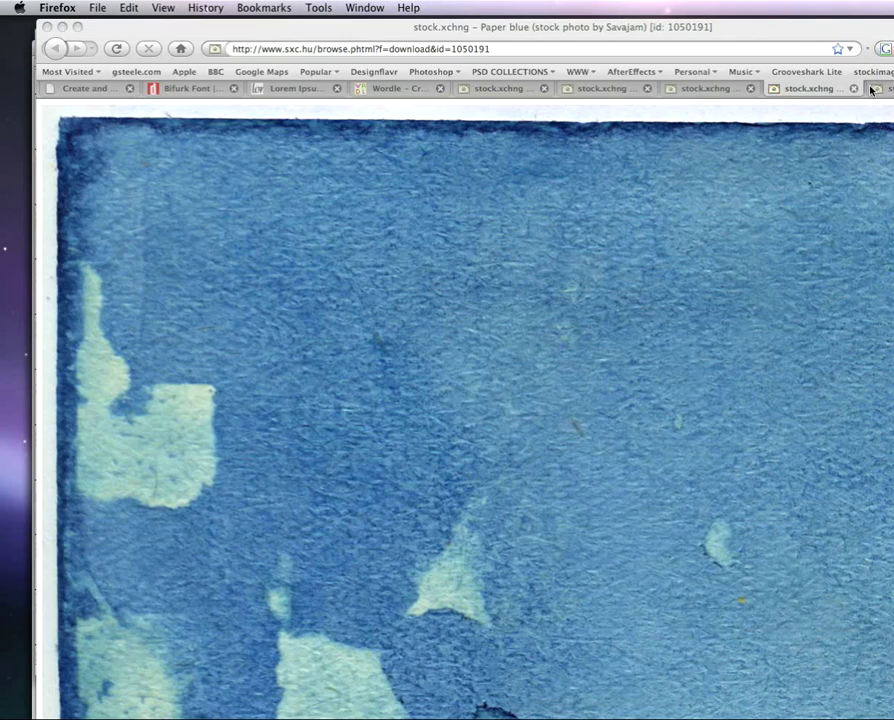
key(ctrl+Tab)
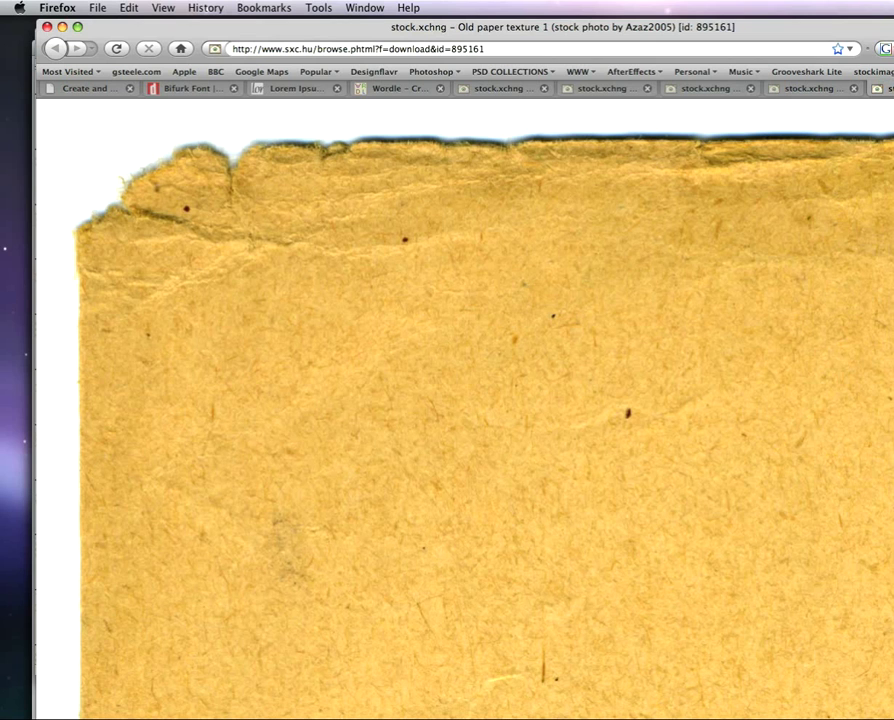
key(super+Tab)
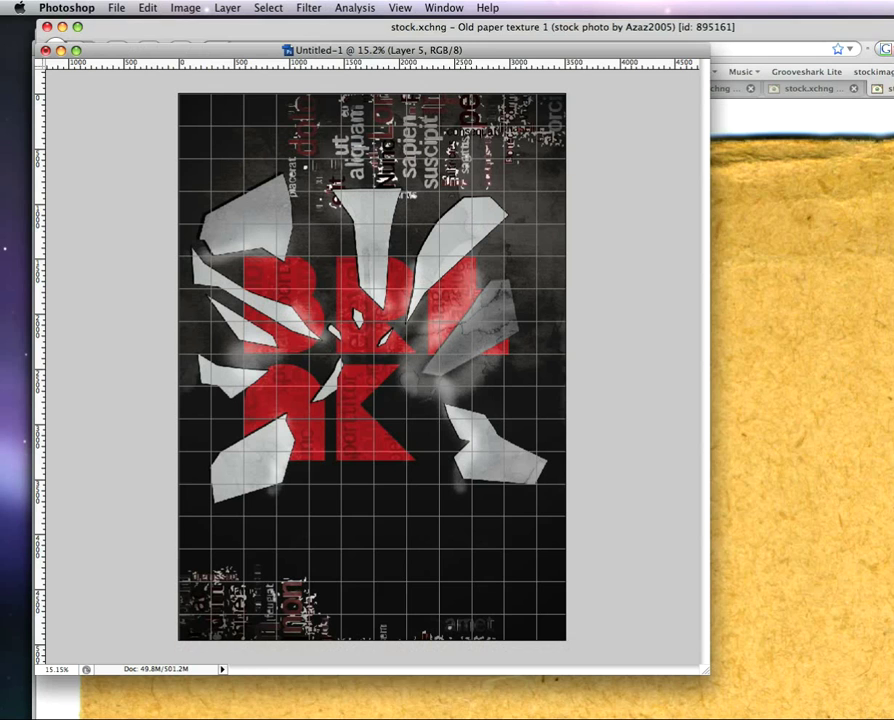
key(ctrl+Tab)
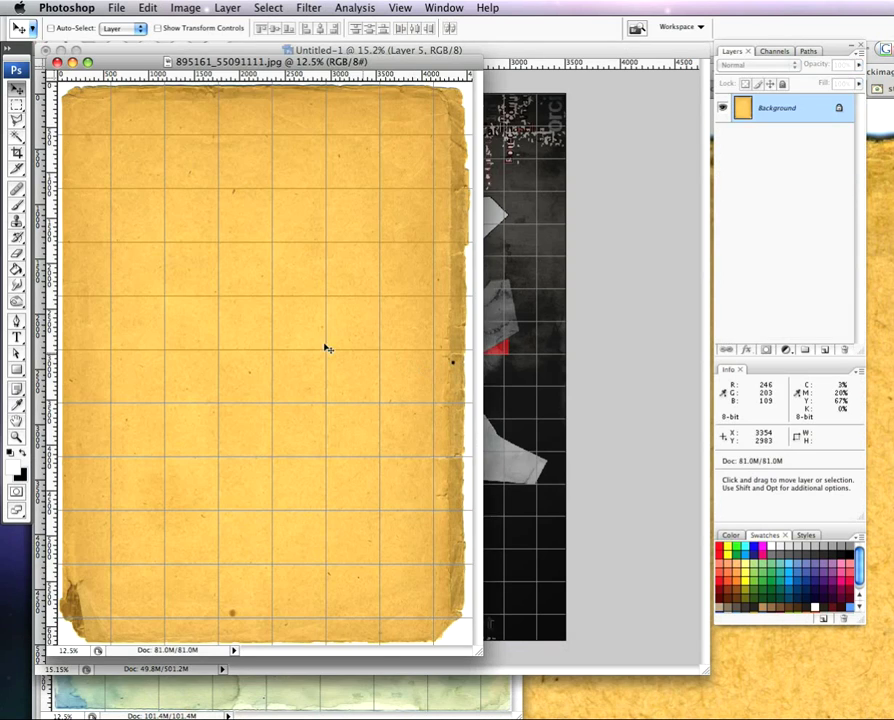
drag(480, 334, 384, 326)
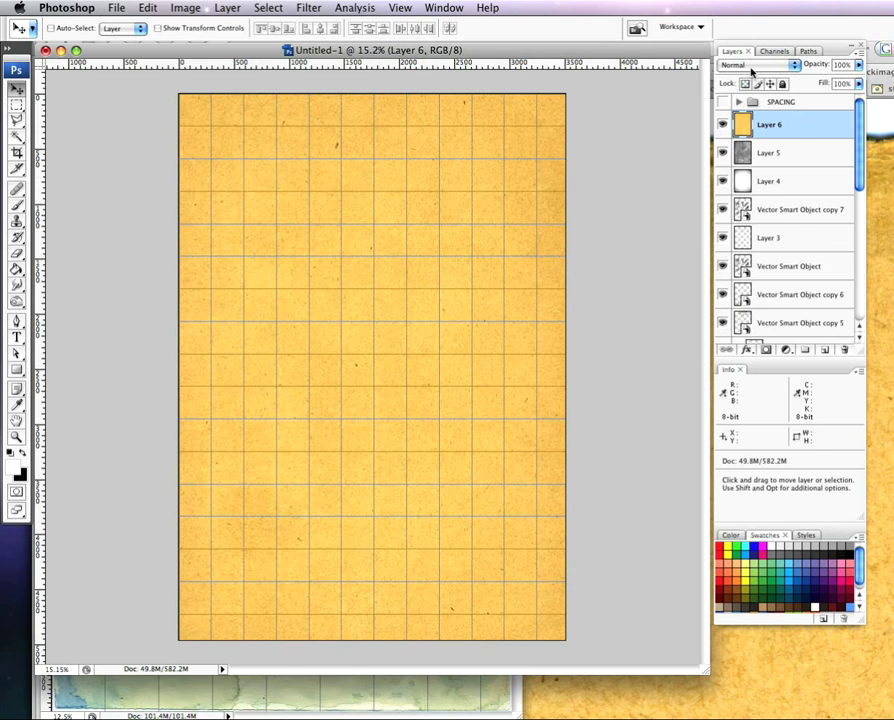
- Set the old paper texture layer's blend mode to Color and its opacity to 30%
click(752, 68)
click(803, 244)
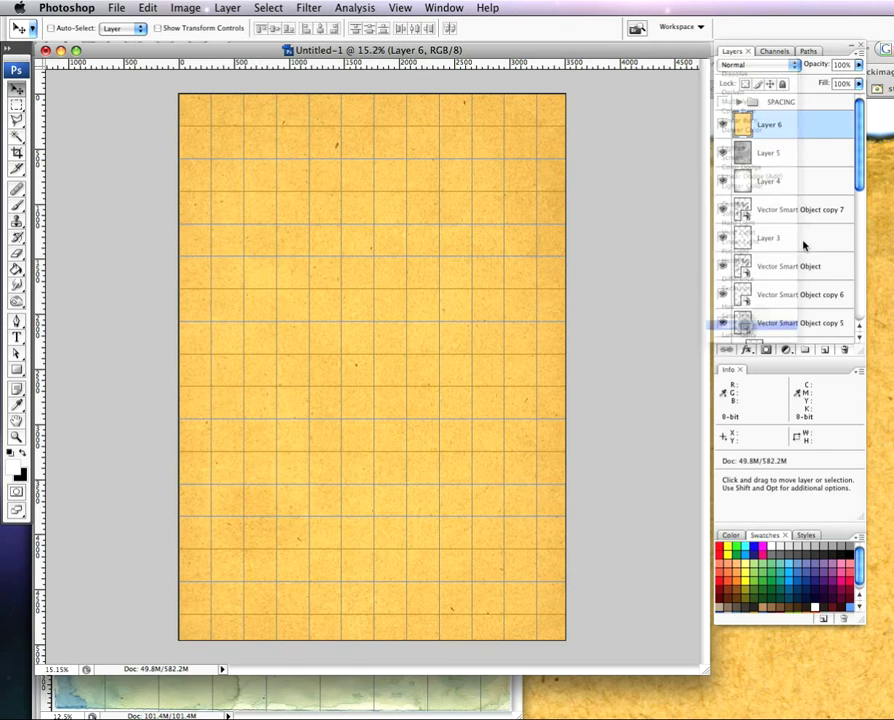
click(836, 66)
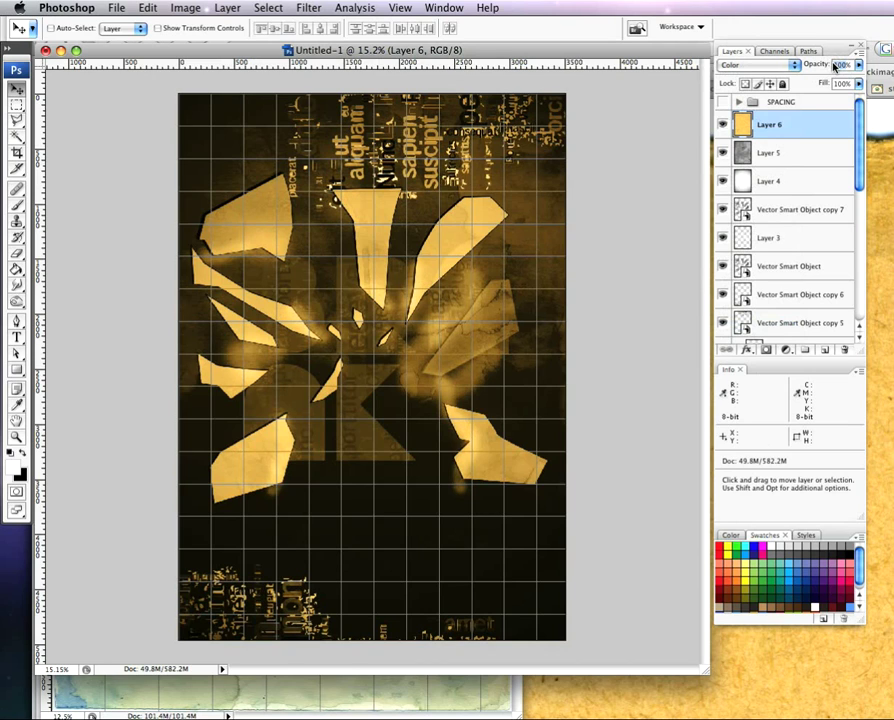
text(0)
key(Return)
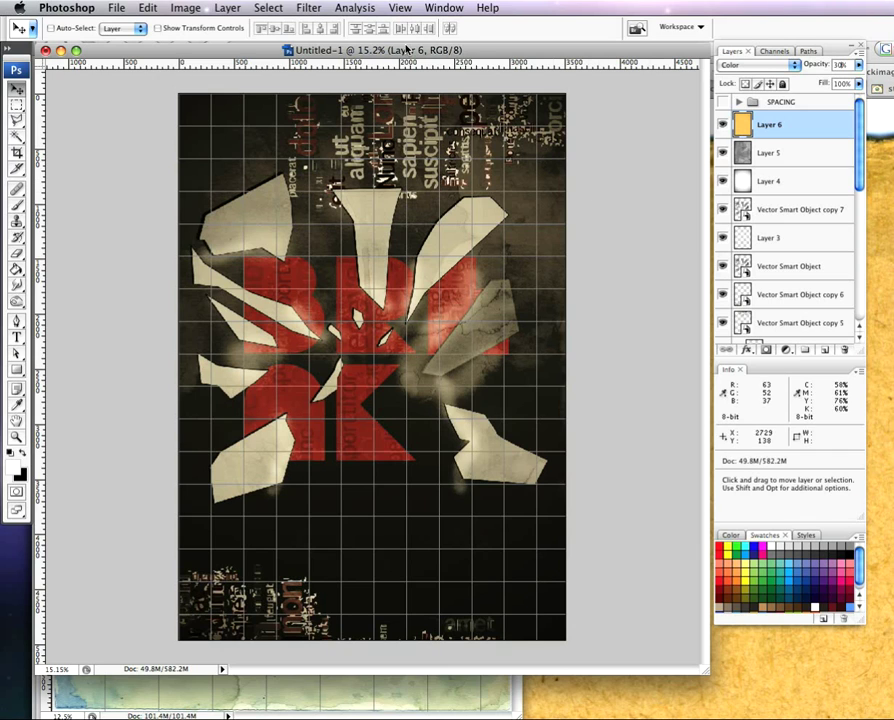
- Shift the old paper texture layer's hue by 158 with a Hue/Saturation adjustment
click(183, 8)
mouse_move(205, 48)
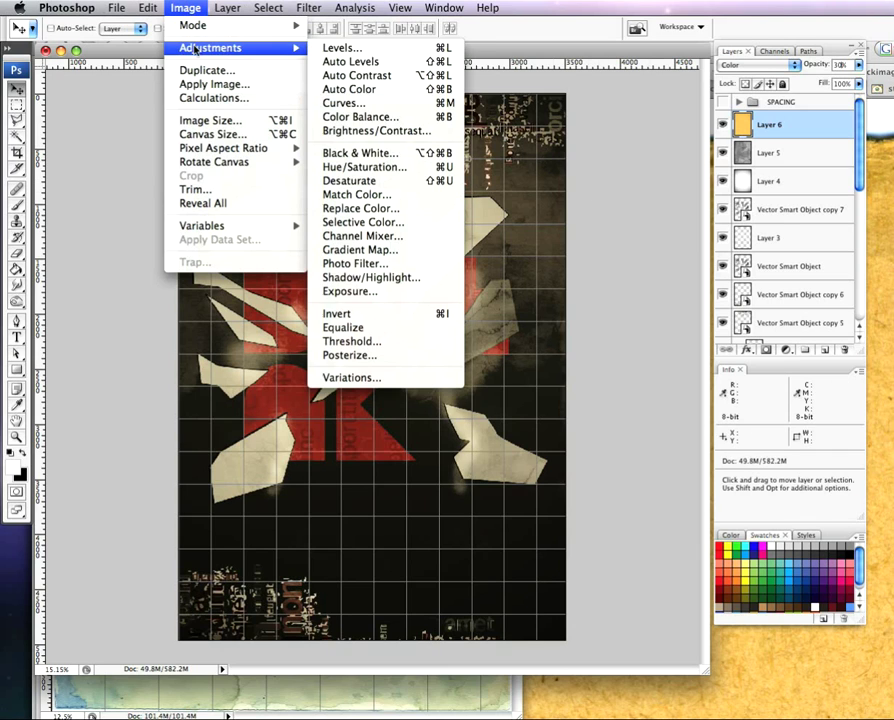
click(385, 170)
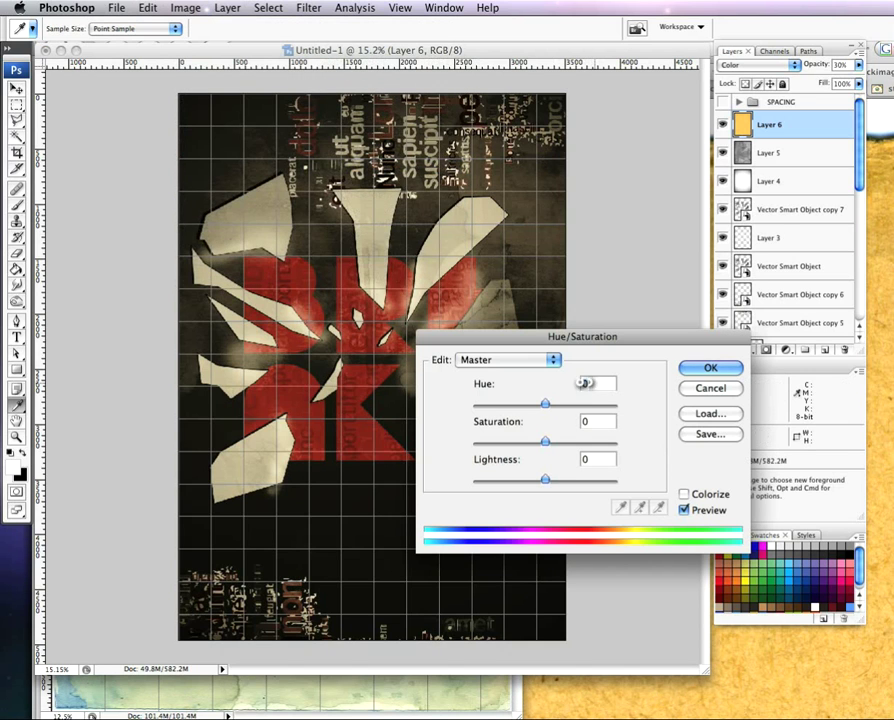
text(158)
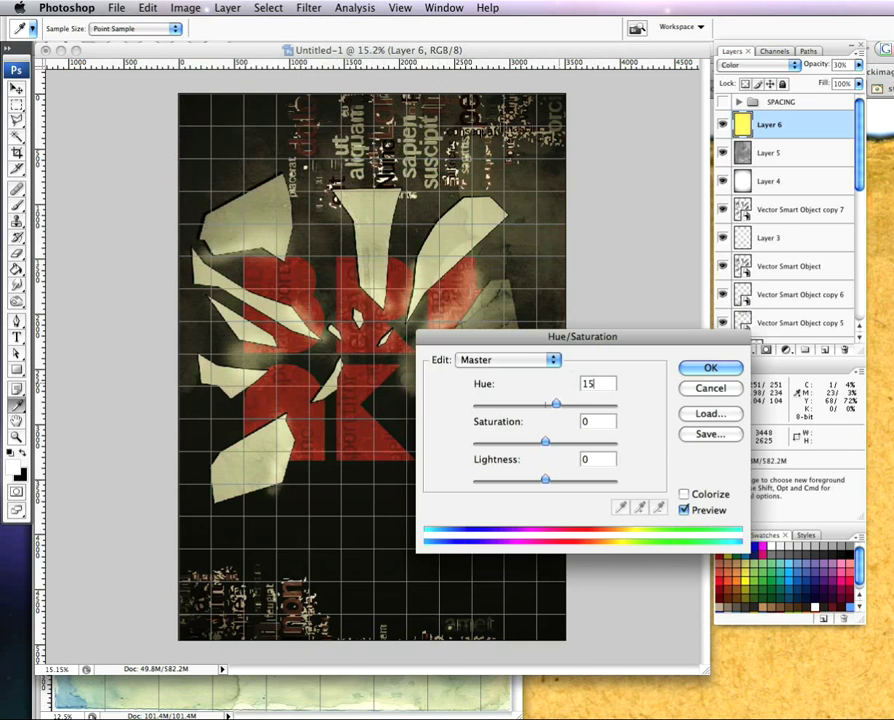
click(697, 367)
key(v)
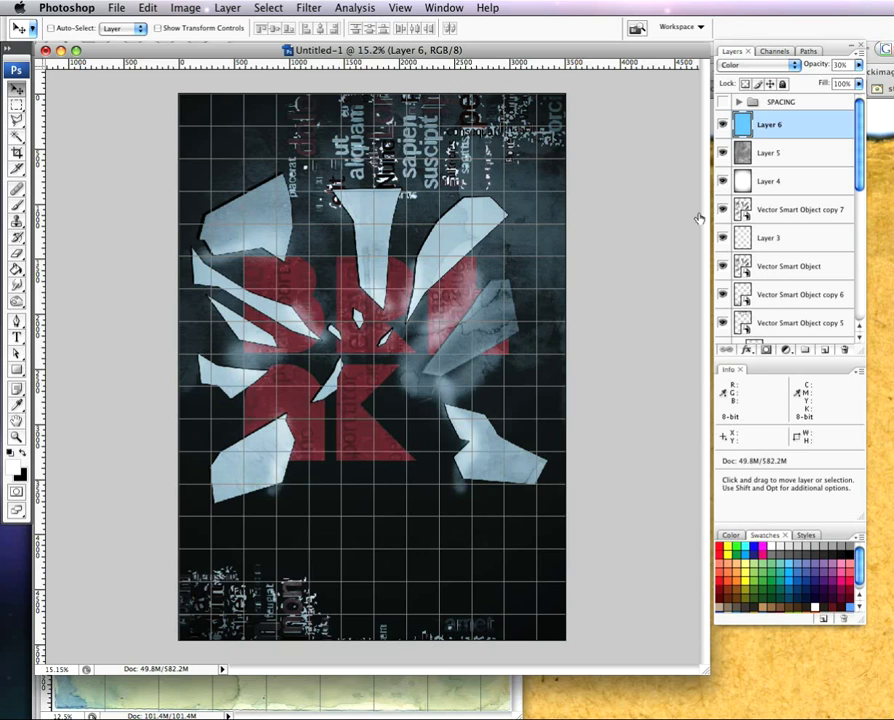
- Add a Curves adjustment layer on top with an S-shaped RGB curve through about input 182, output 199 and input 122, output 120
click(238, 8)
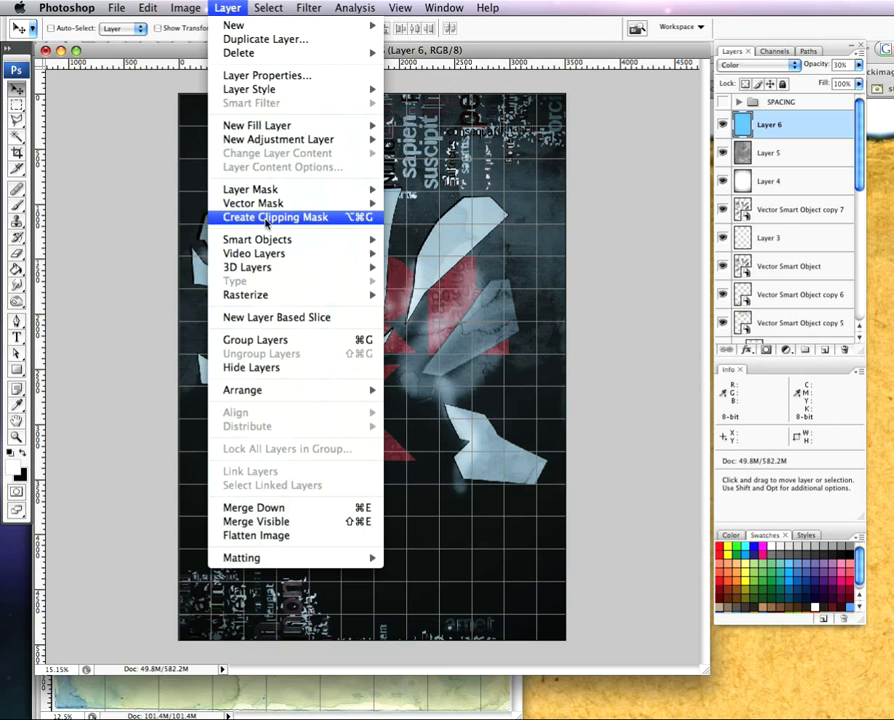
mouse_move(262, 139)
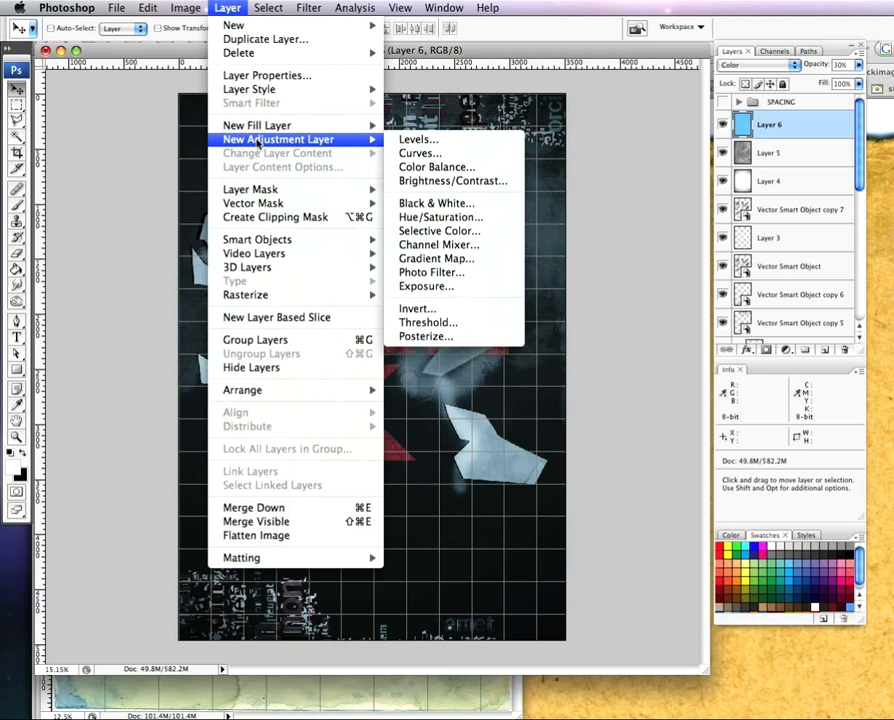
click(423, 154)
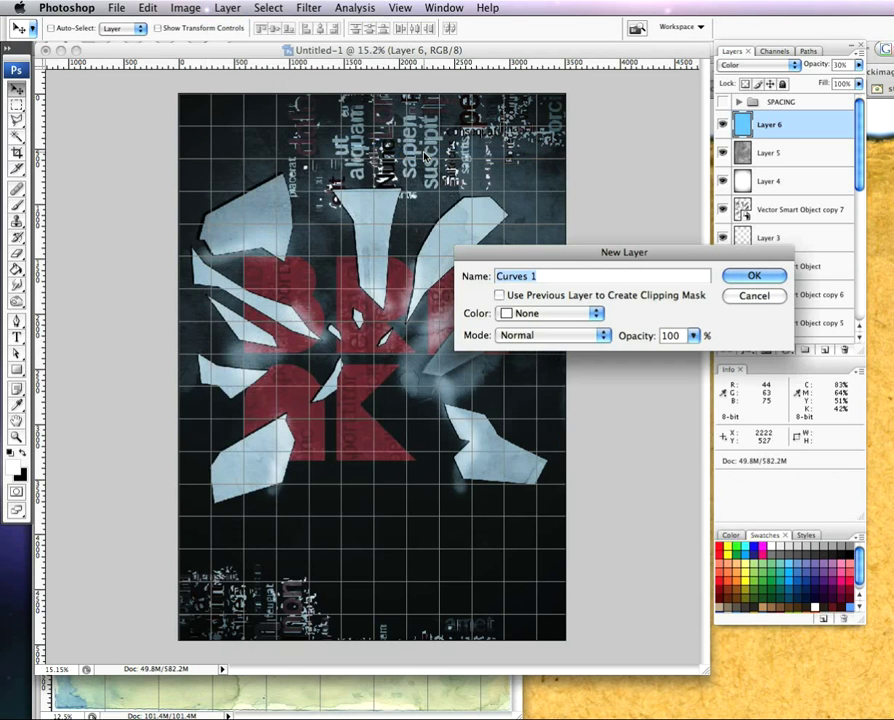
click(730, 275)
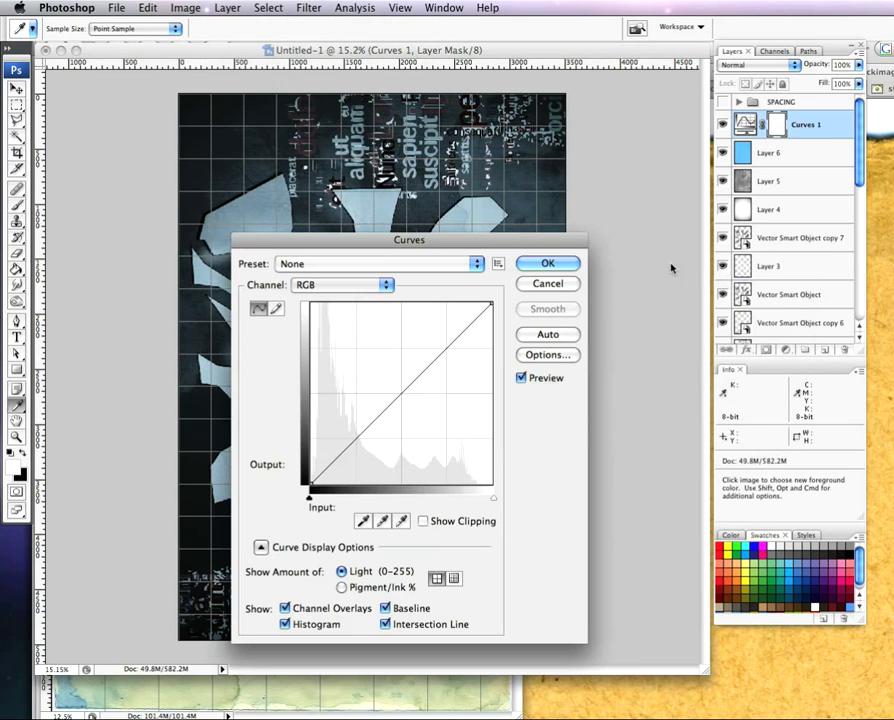
drag(498, 296, 488, 229)
drag(436, 332, 430, 328)
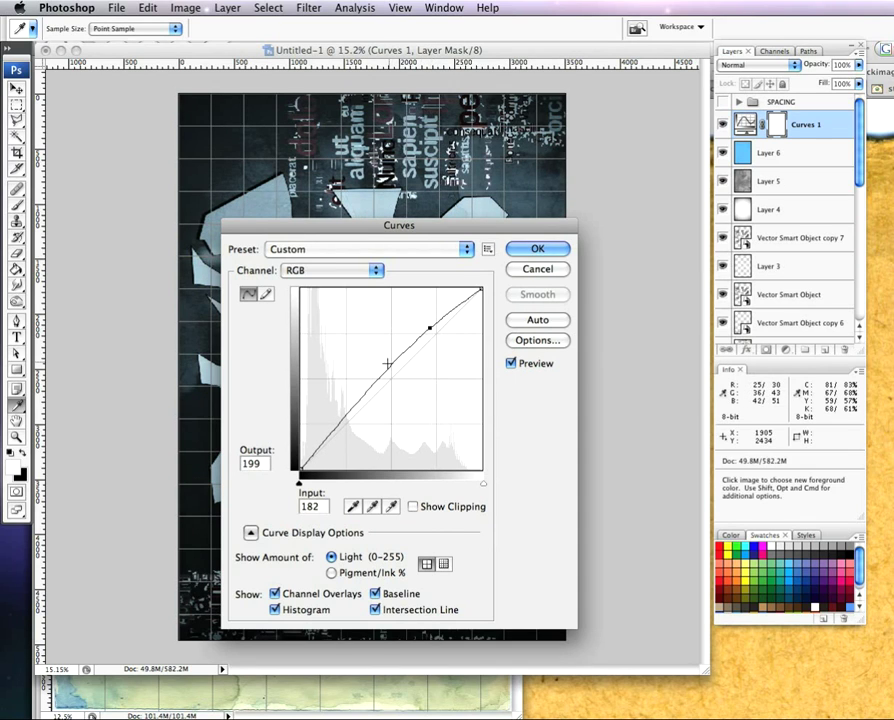
mouse_move(381, 376)
mouse_down()
mouse_move(392, 377)
mouse_move(387, 386)
mouse_up()
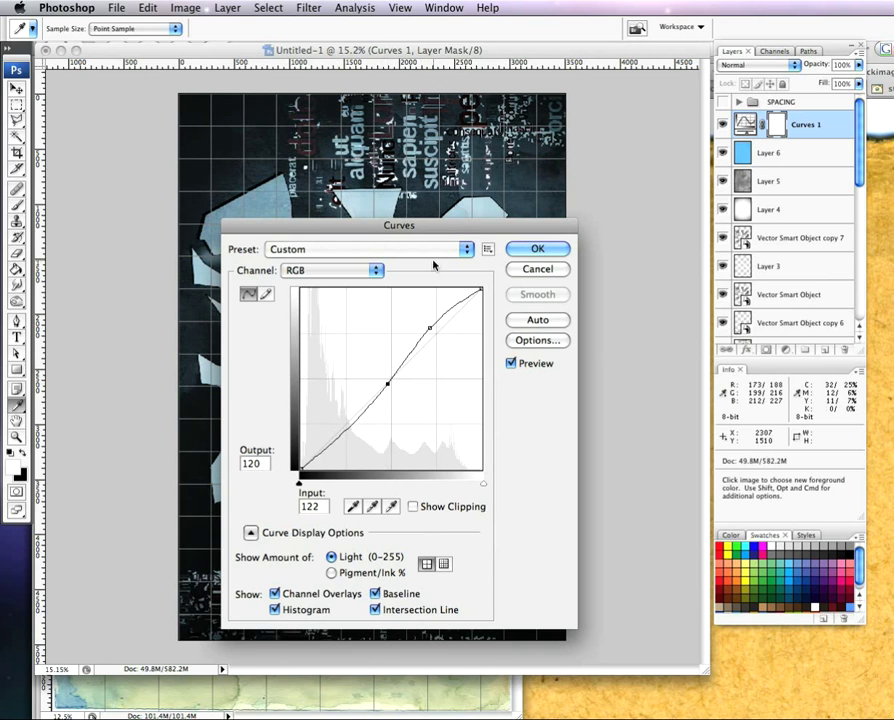
mouse_move(434, 230)
mouse_down()
mouse_move(532, 295)
mouse_move(542, 314)
mouse_move(670, 414)
mouse_move(455, 240)
mouse_move(445, 221)
mouse_up()
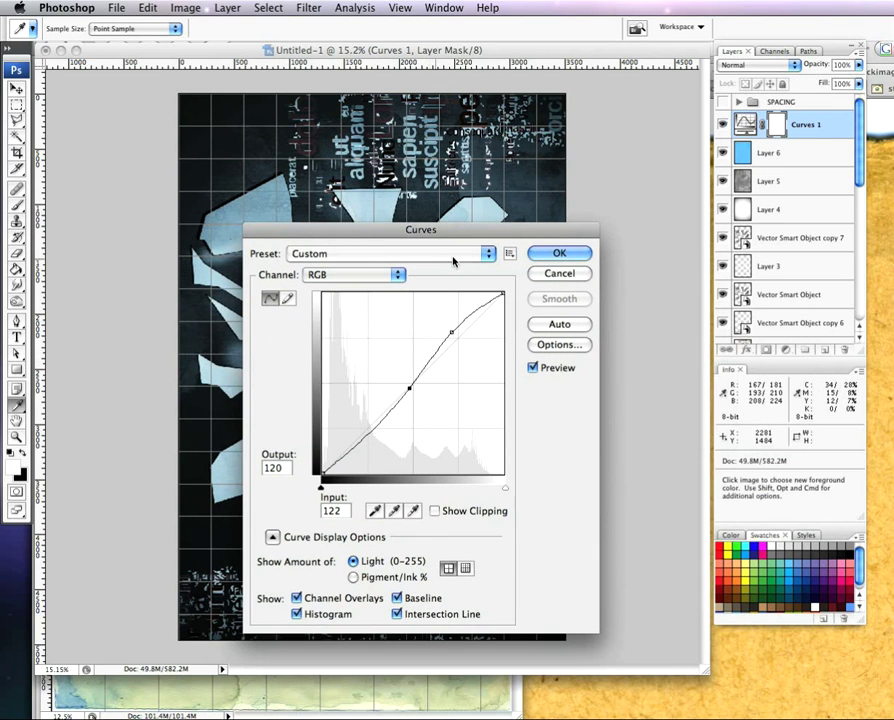
click(562, 258)
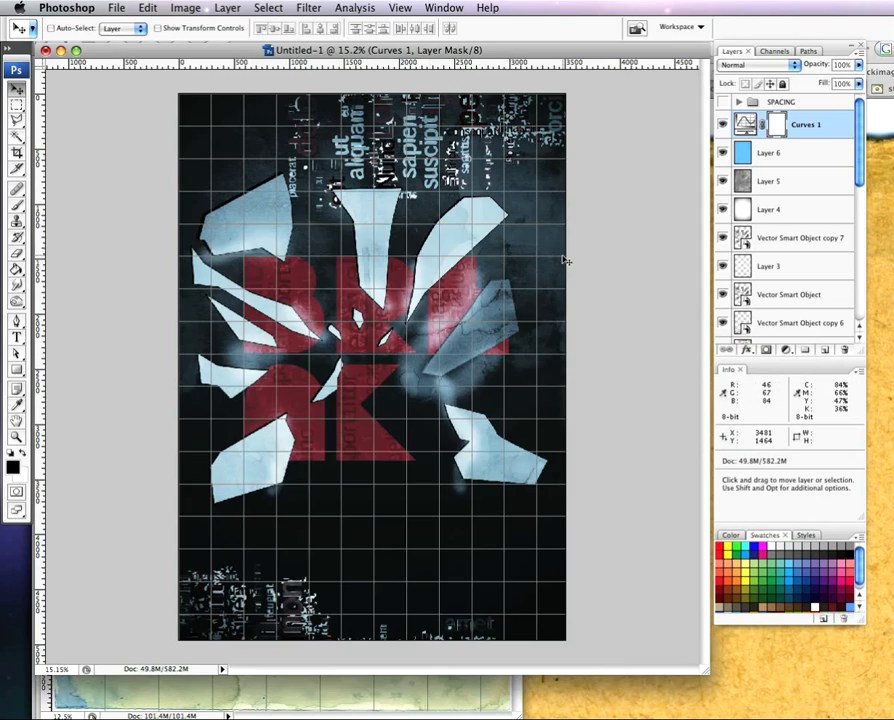
- Open the full-size Old paper2 image from Firefox in Photoshop and place it above the Curves layer, covering the whole poster
key(F9)
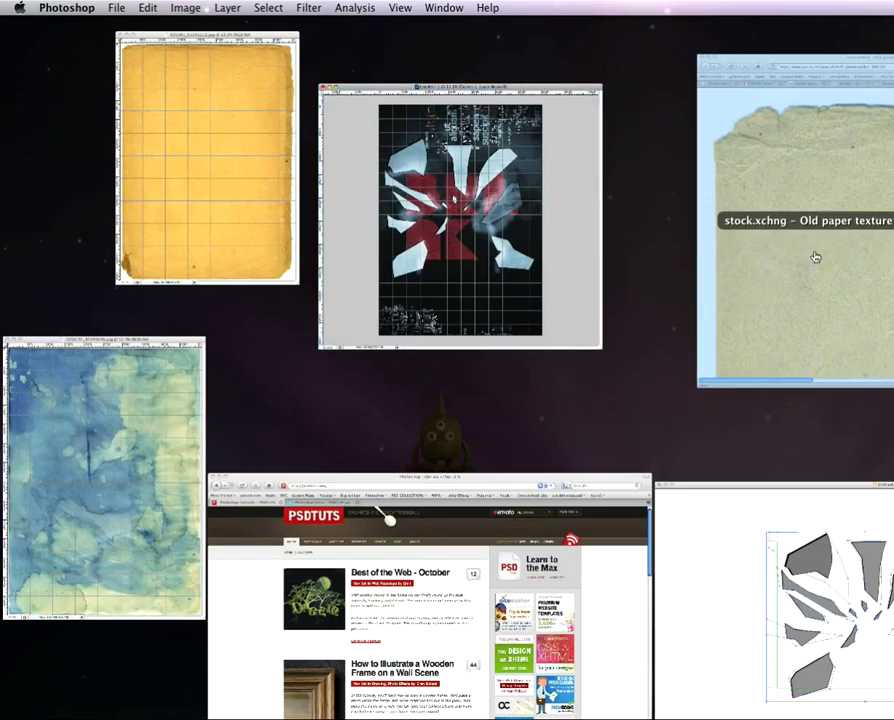
click(814, 256)
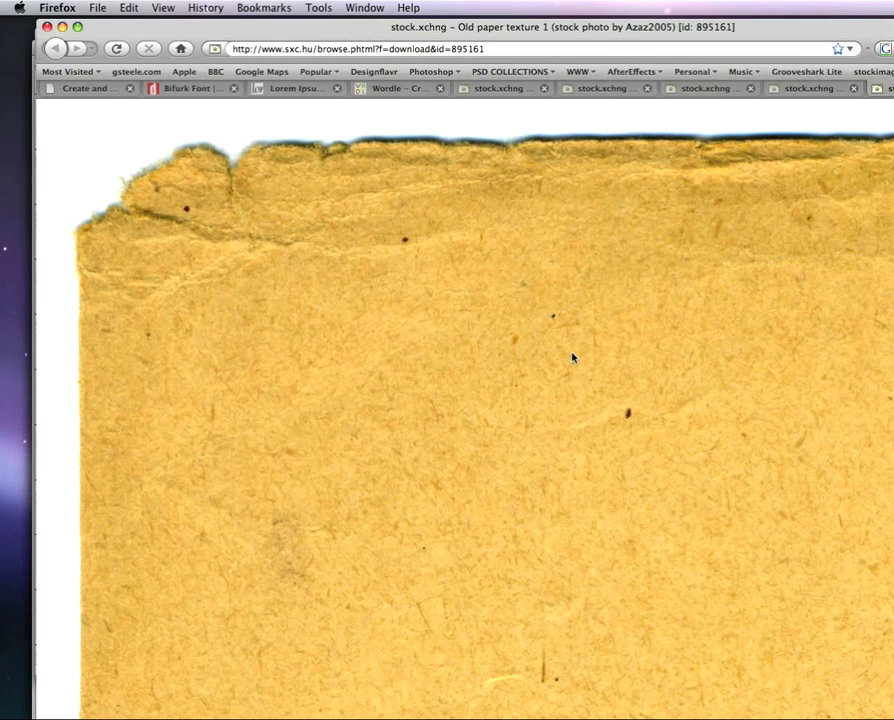
key(ctrl+Tab)
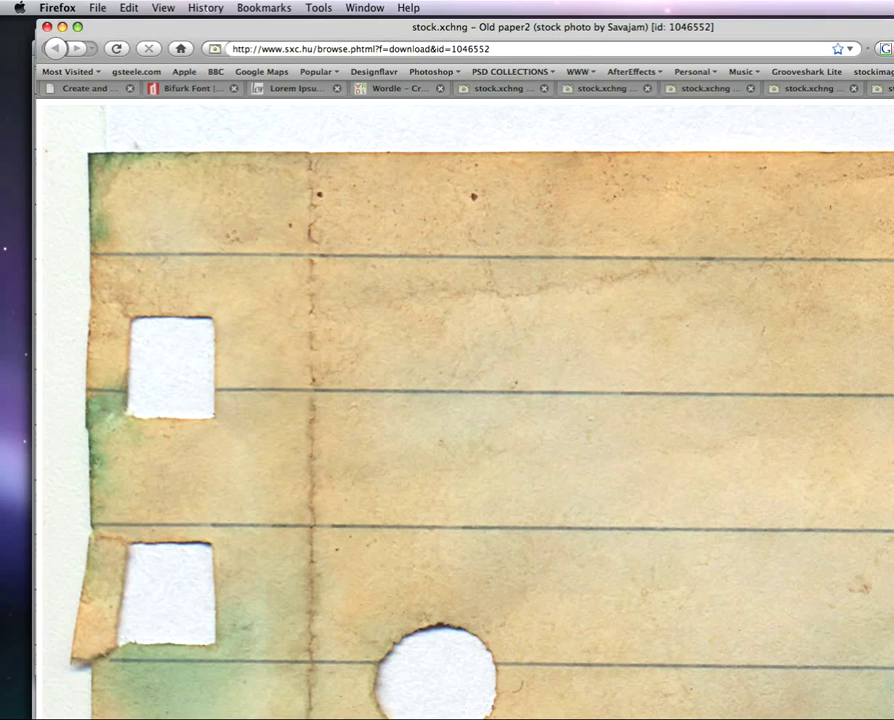
key(super+Tab)
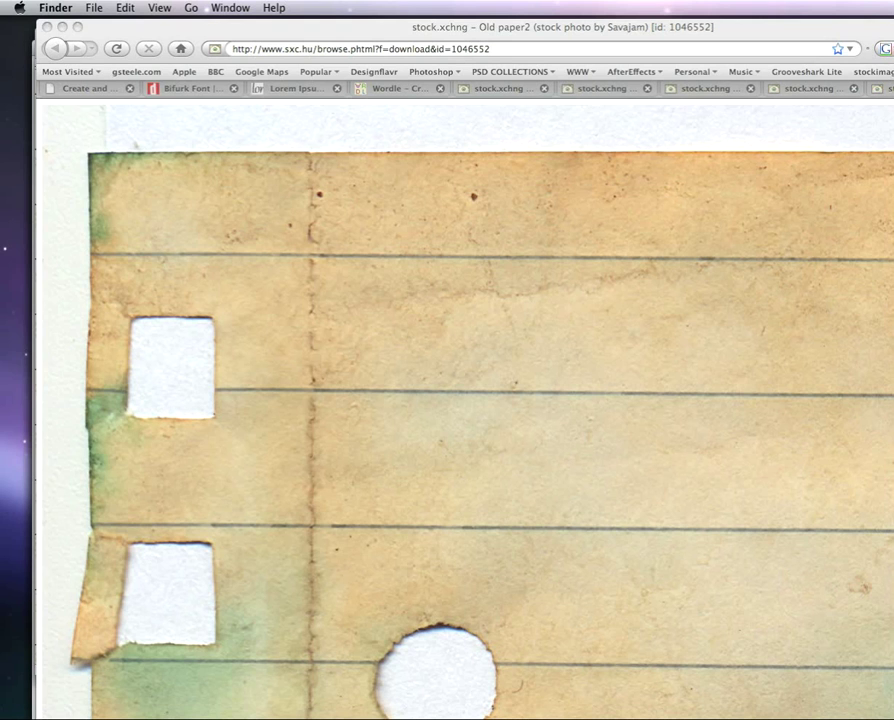
key(super+Tab)
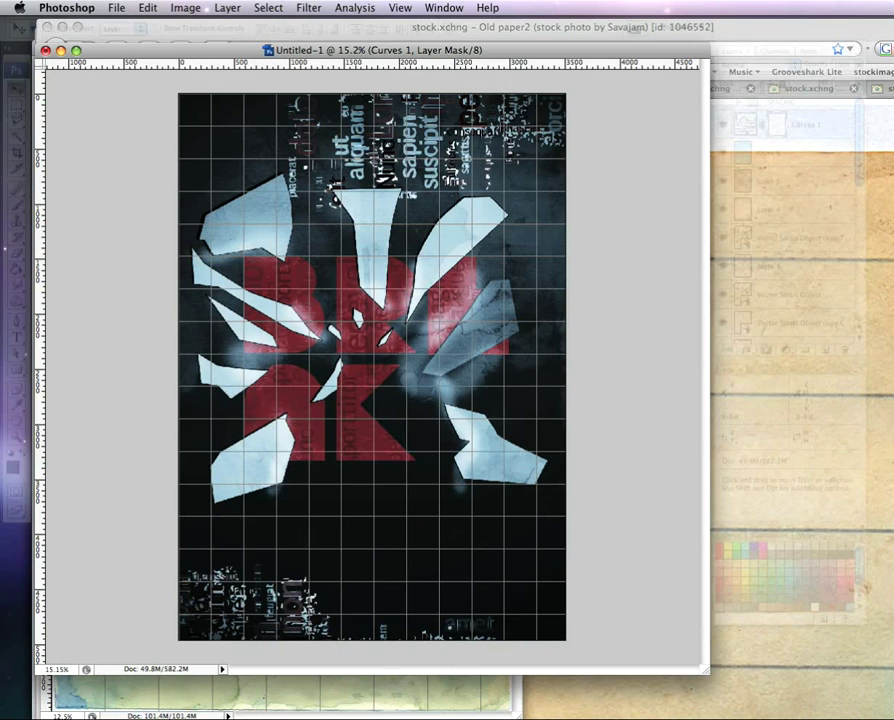
key(ctrl+Tab)
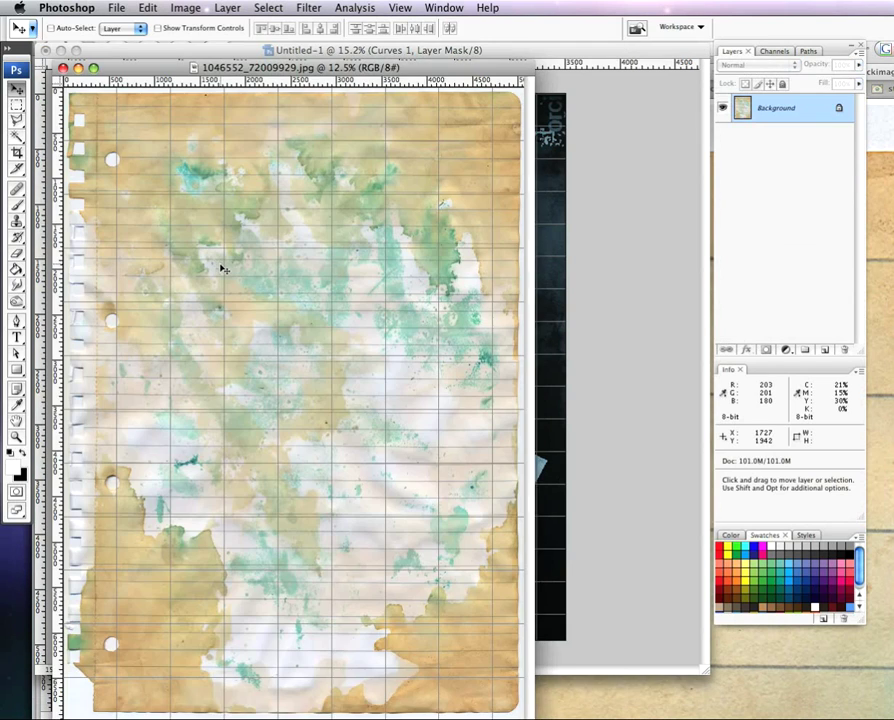
drag(547, 304, 297, 283)
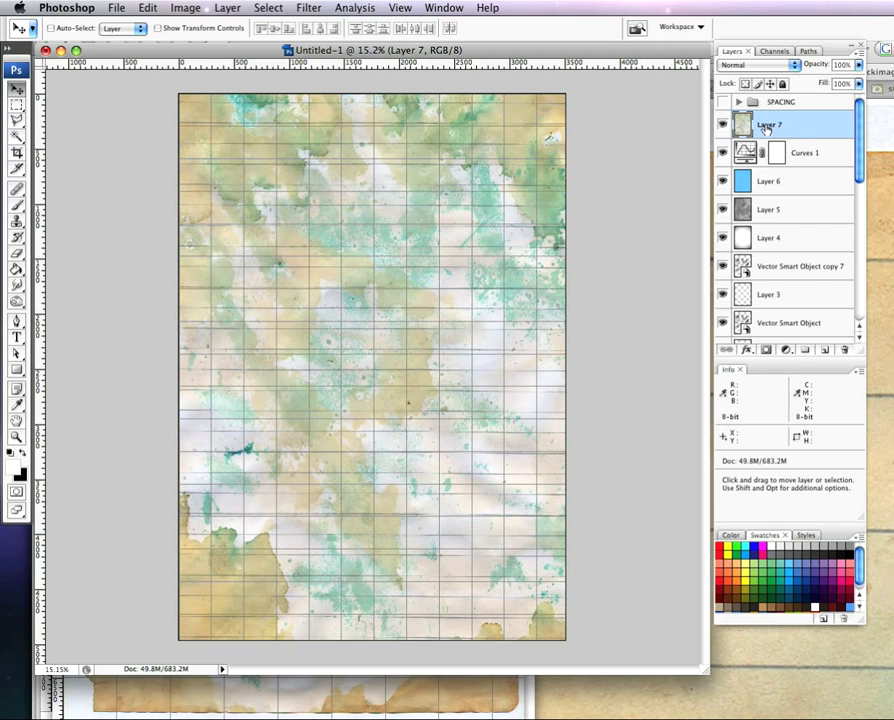
- Try the Linear Burn blend mode on the still-coloured Old paper2 layer and undo it
click(796, 66)
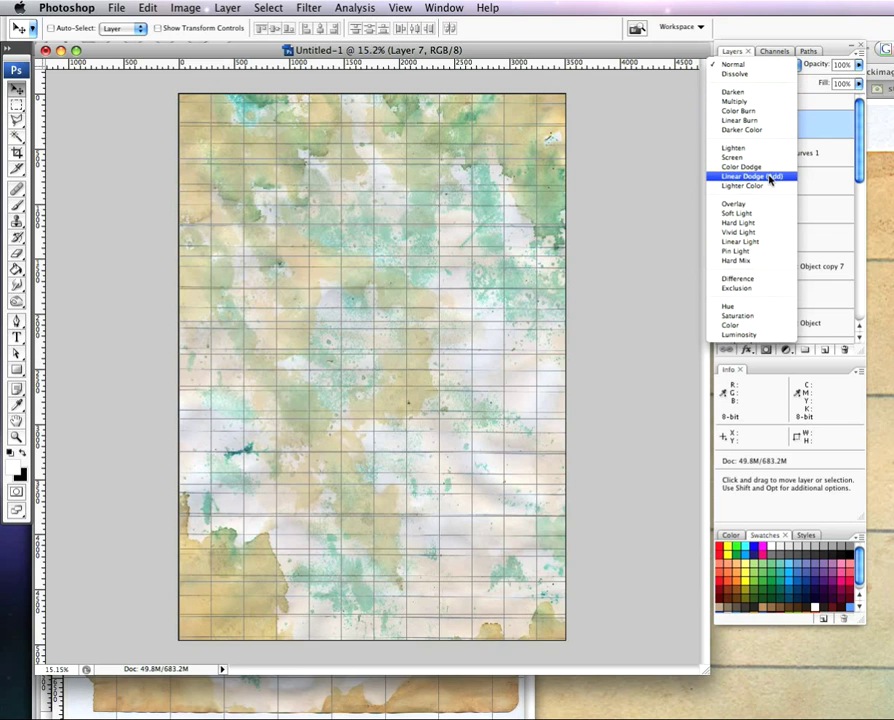
click(766, 121)
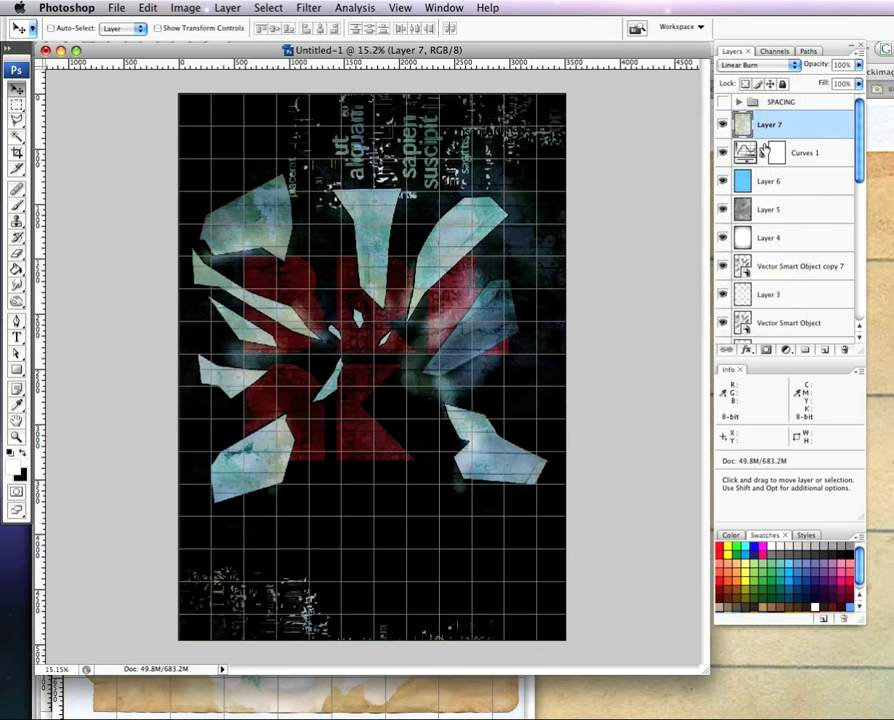
key(super+z)
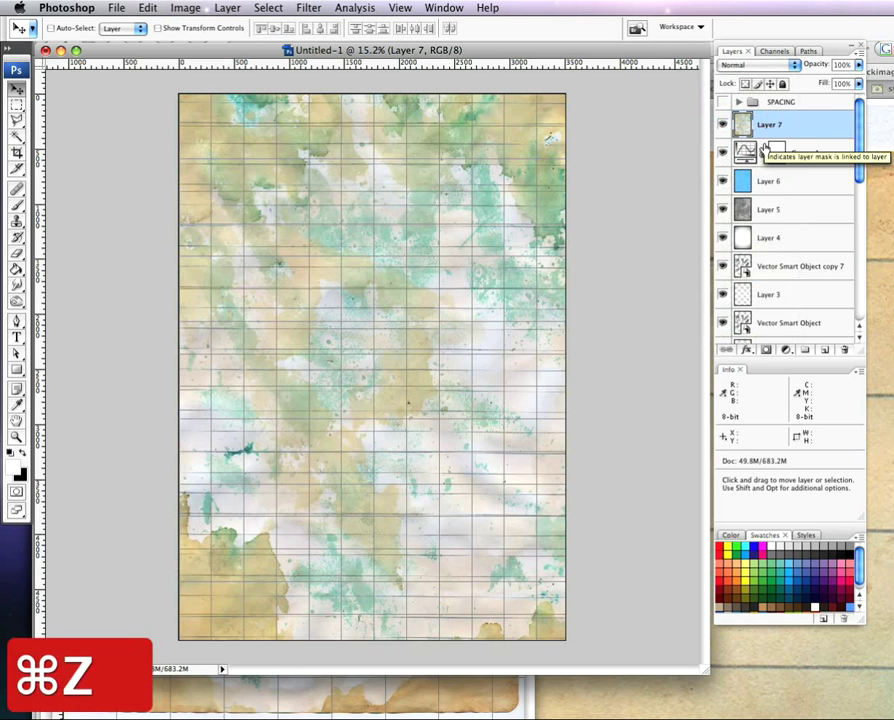
- Desaturate the Old paper2 texture layer, set its blend mode to Linear Burn and its opacity to 20%
key(super+shift+u)
click(773, 66)
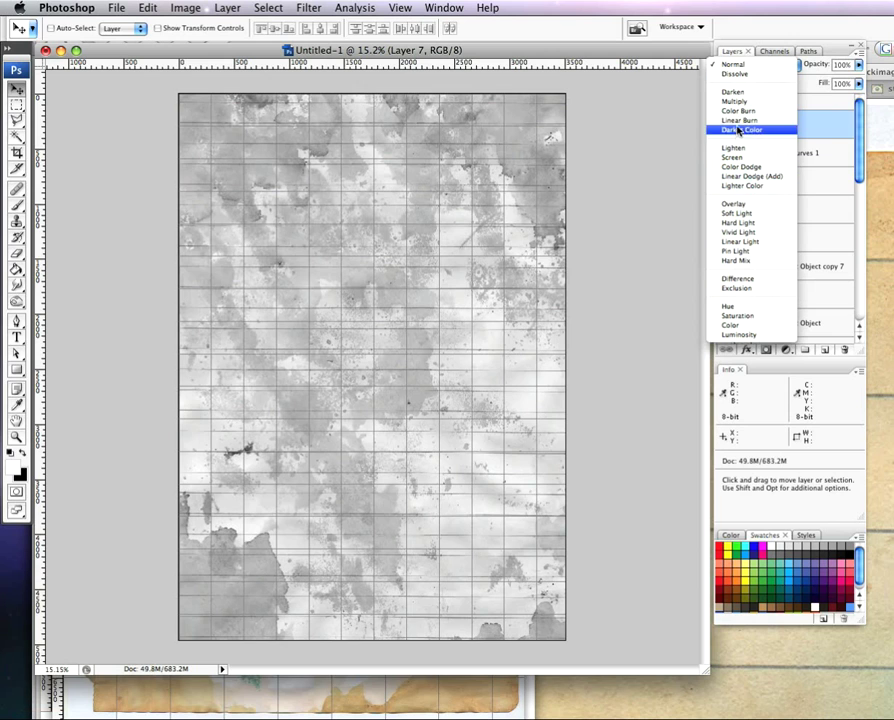
click(742, 120)
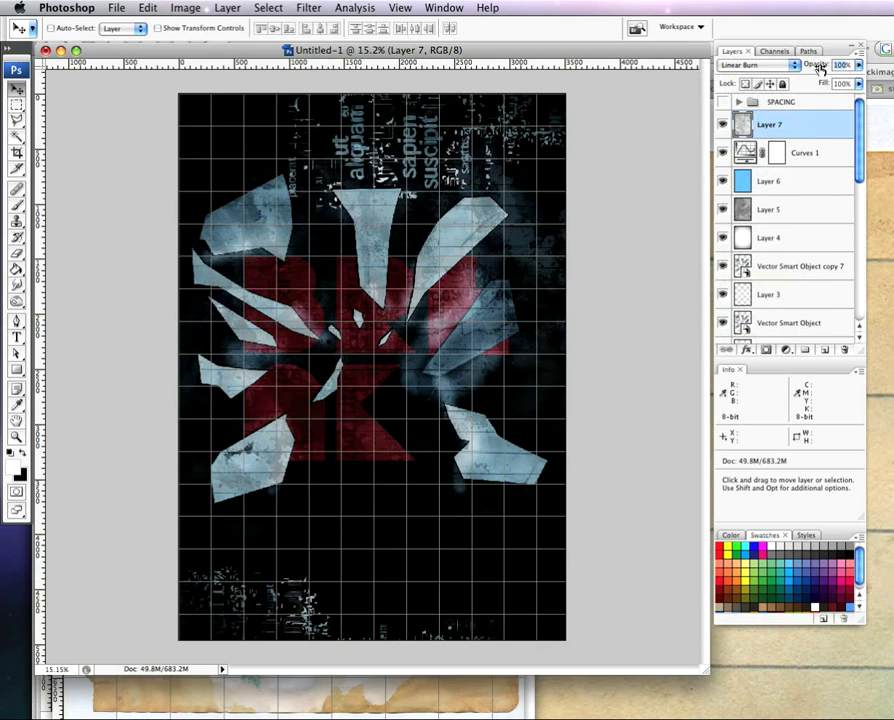
text(20)
key(Return)
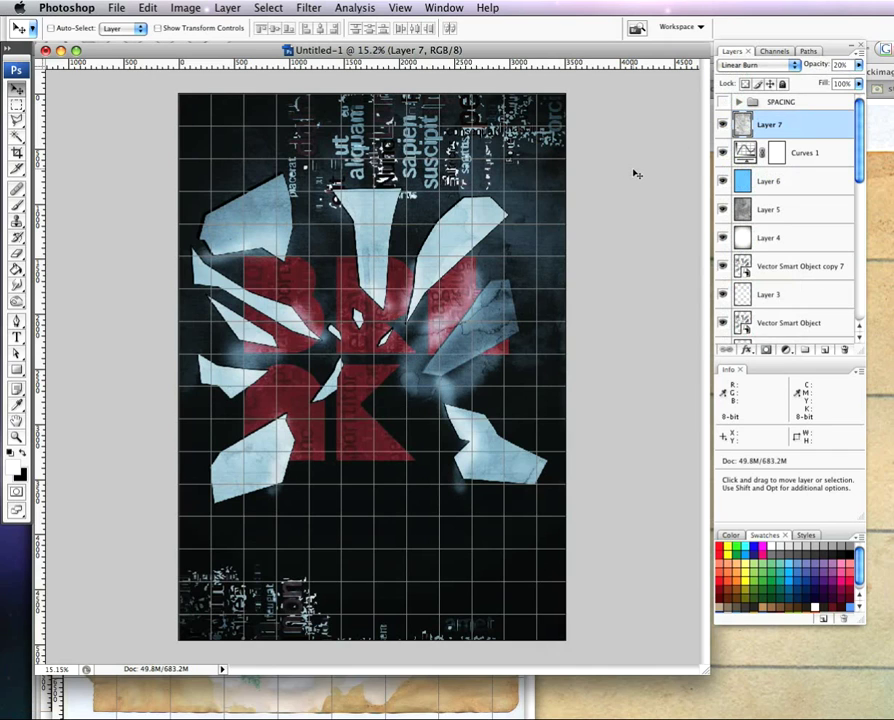
- Add a Channel Mixer adjustment layer on top, setting the Red output channel to Red 115% and Green -15%
click(227, 8)
mouse_move(330, 139)
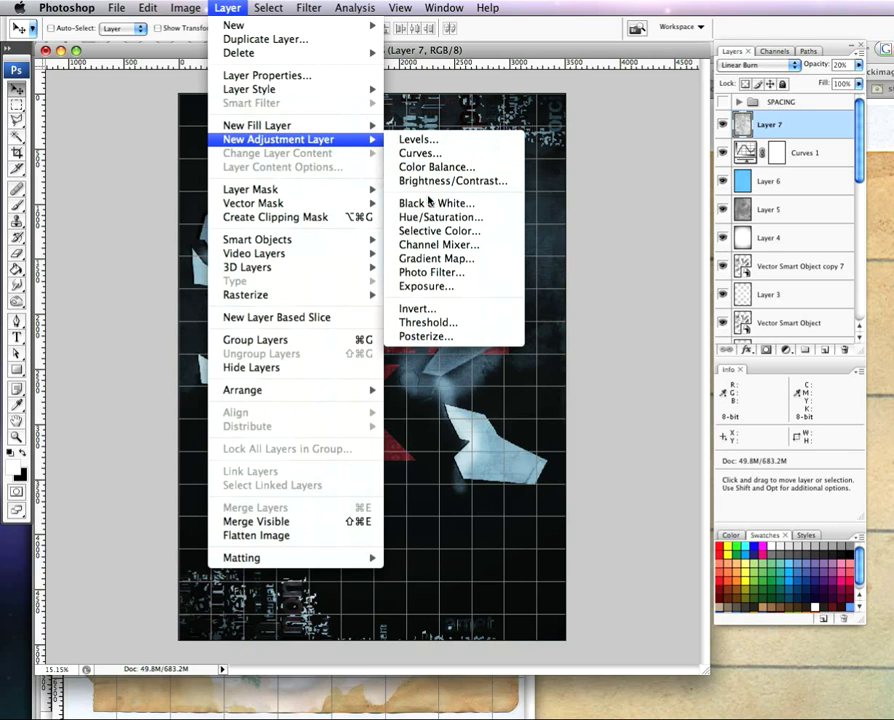
click(436, 245)
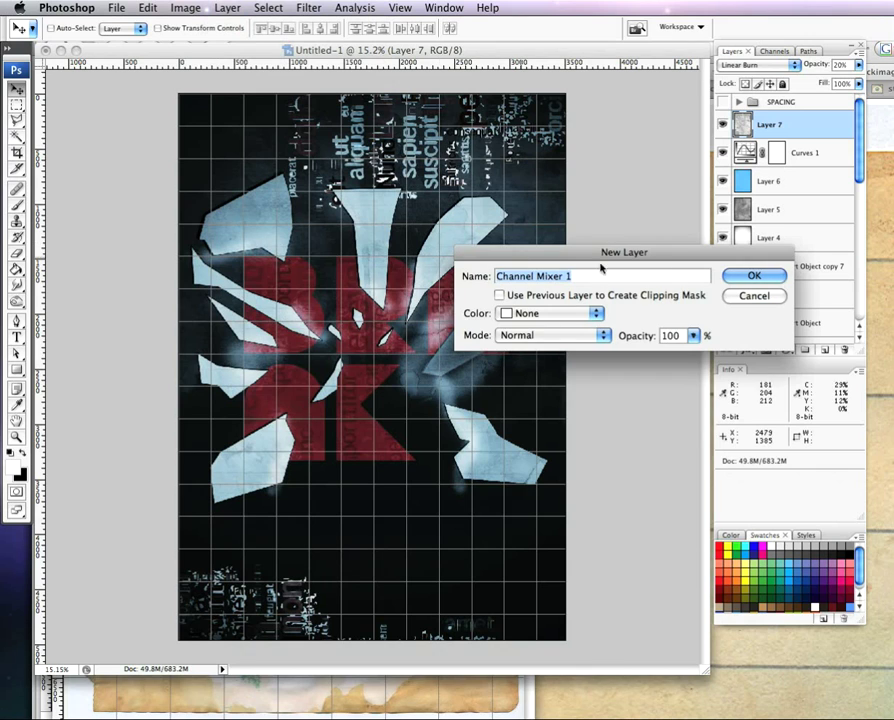
click(752, 276)
drag(437, 235, 514, 164)
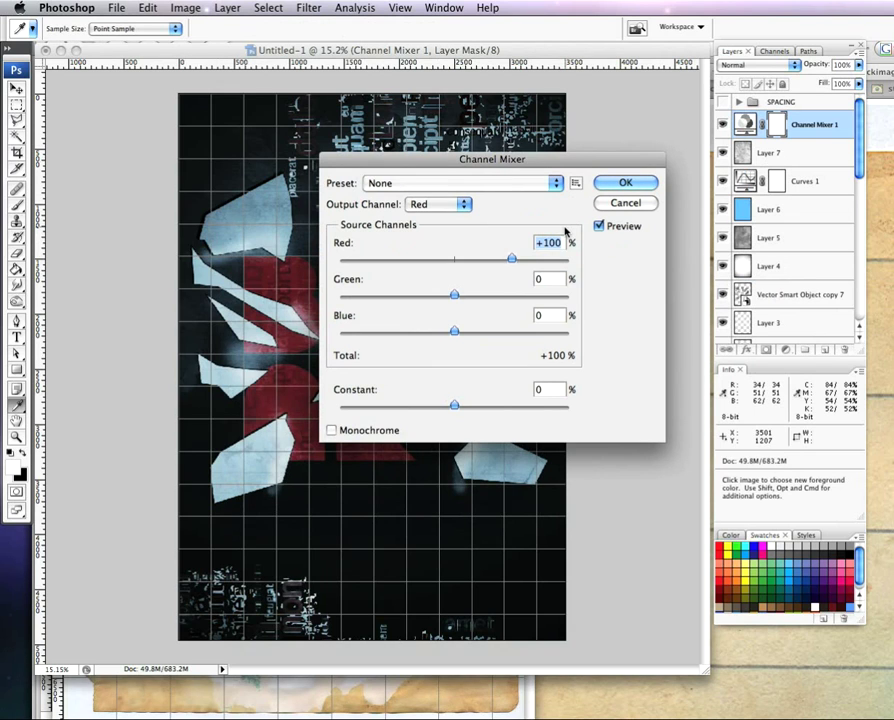
text(115)
click(555, 279)
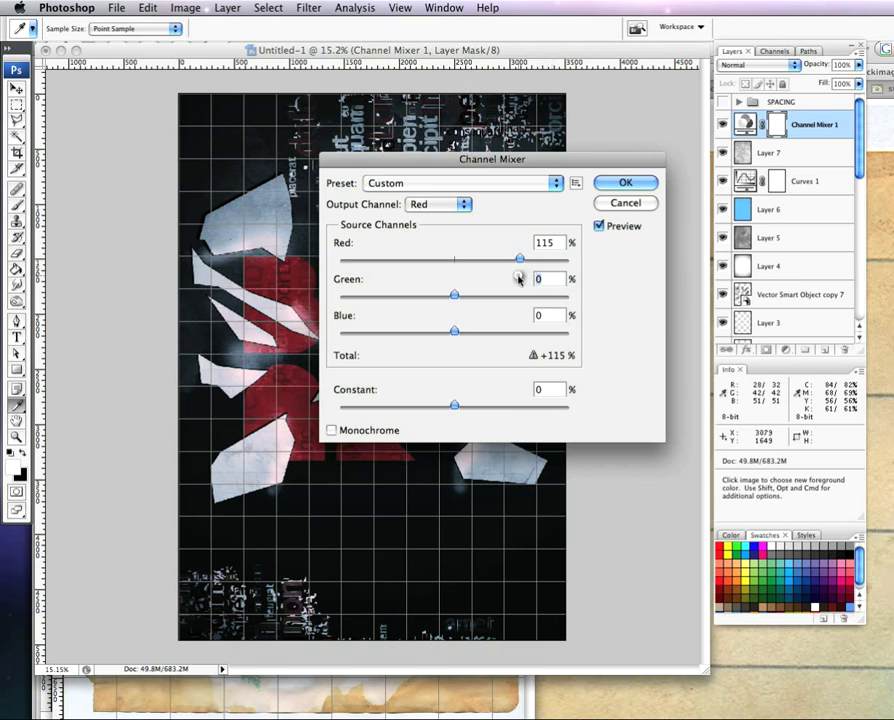
key(BackSpace)
text(-15)
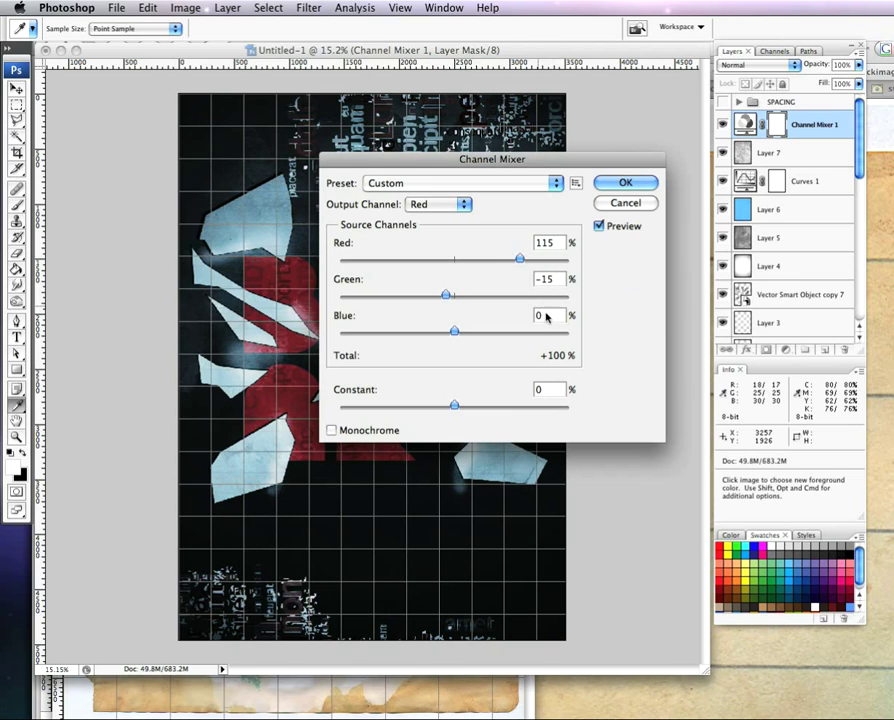
click(545, 315)
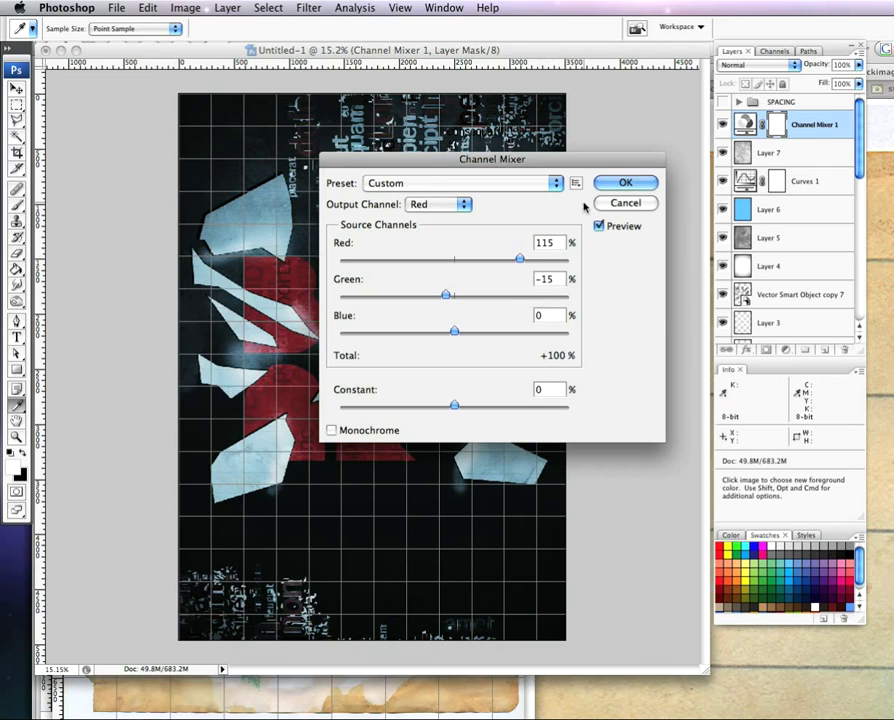
click(641, 184)
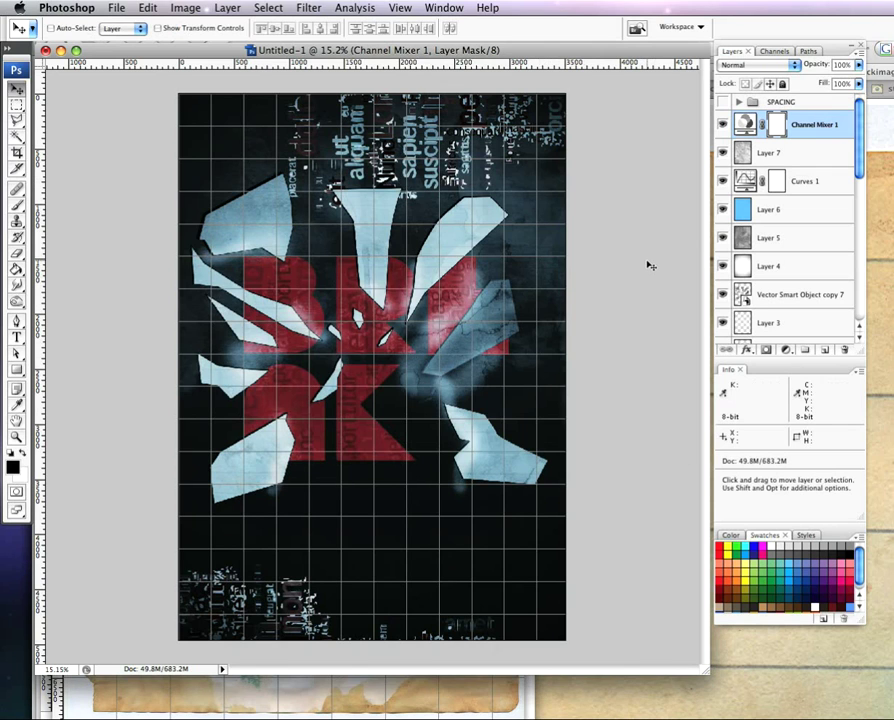
- Hide the grid overlay on the poster canvas
click(400, 7)
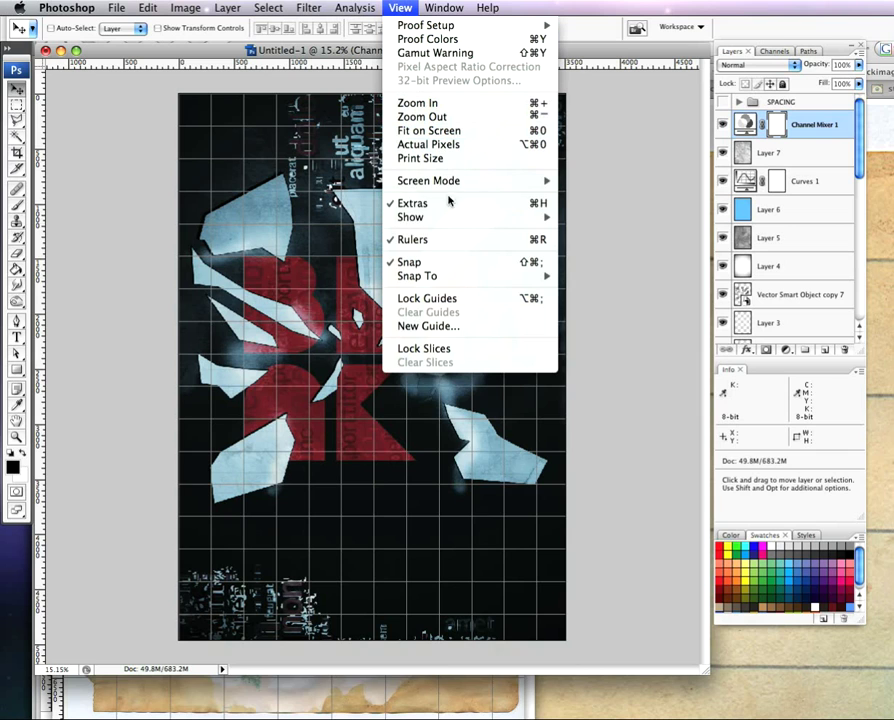
mouse_move(452, 222)
click(588, 257)
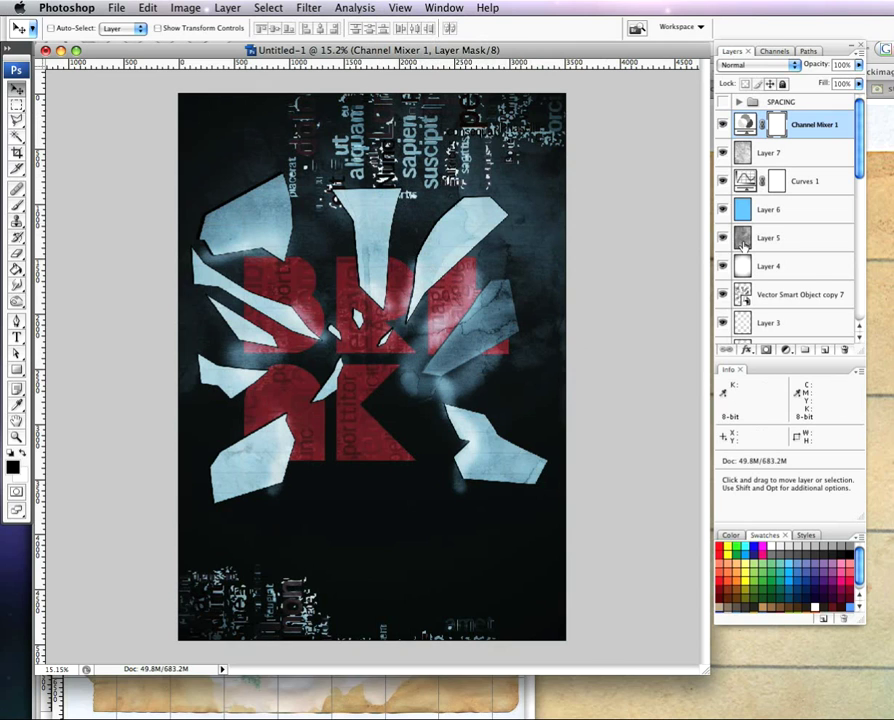
- Lower the opacity of Vector Smart Object copy 5 to 30% and of Vector Smart Object copy 6 to 43%
scroll(812, 290, down, 2)
scroll(812, 288, down, 6)
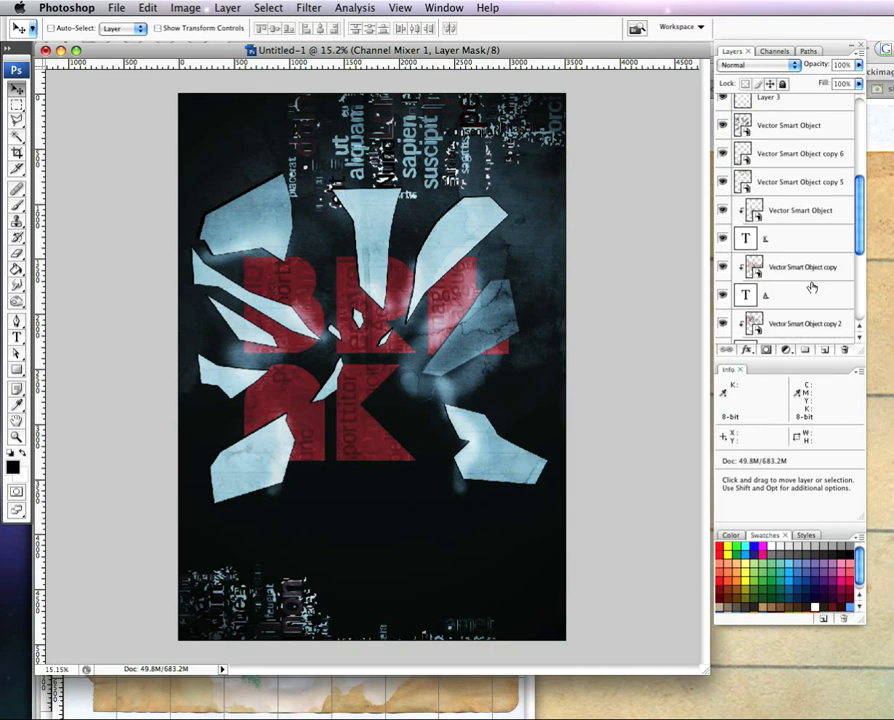
scroll(808, 278, up, 1)
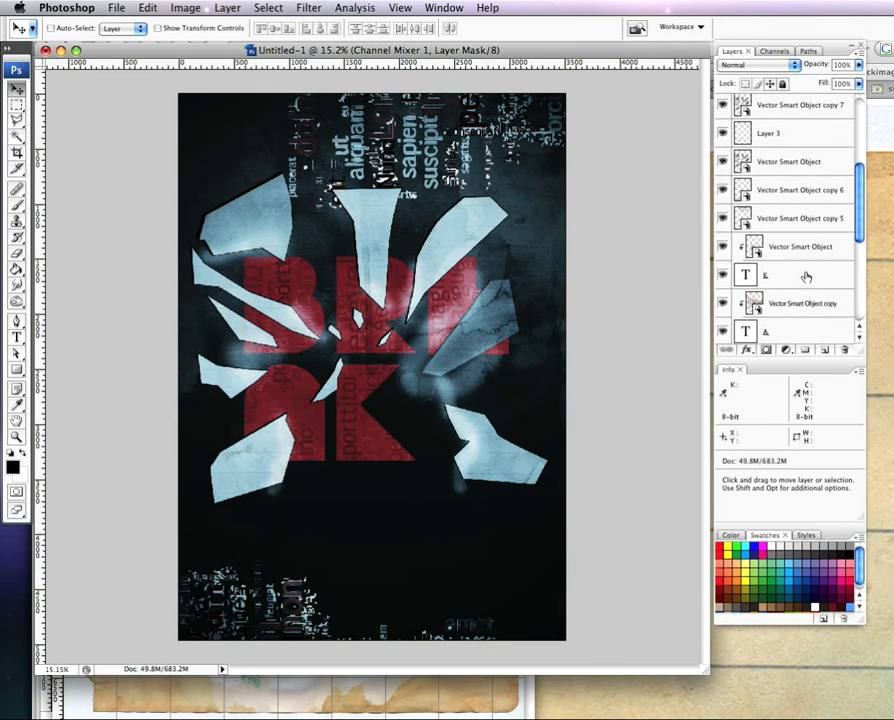
click(794, 222)
drag(794, 69, 774, 68)
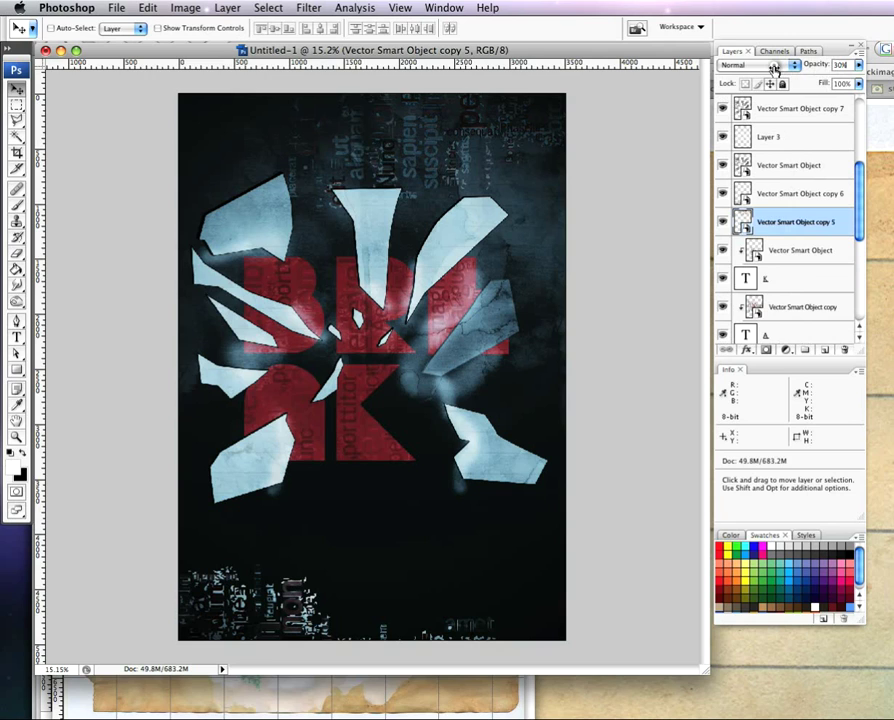
click(801, 207)
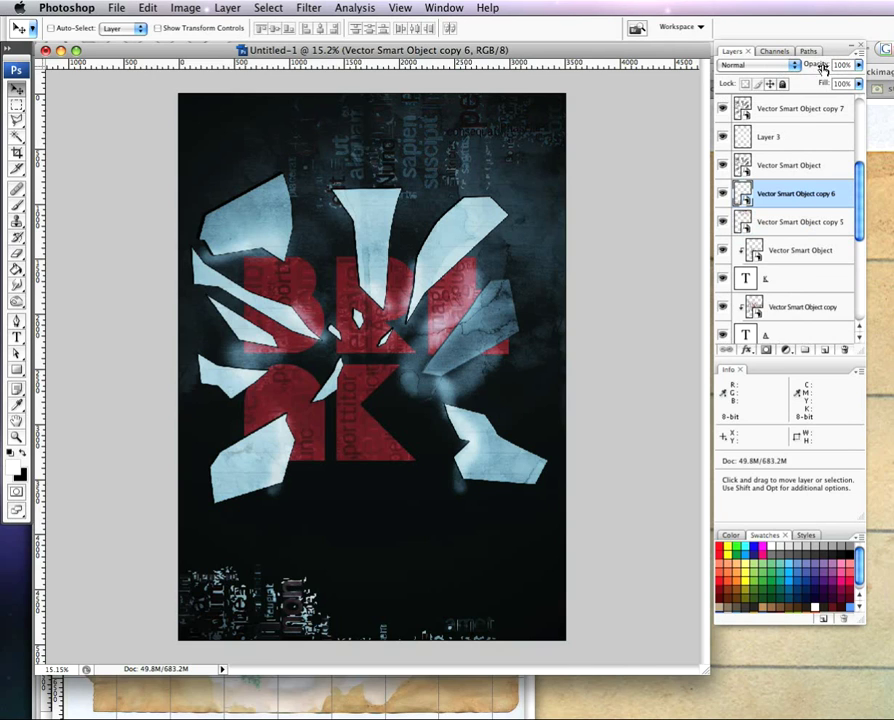
drag(804, 68, 774, 68)
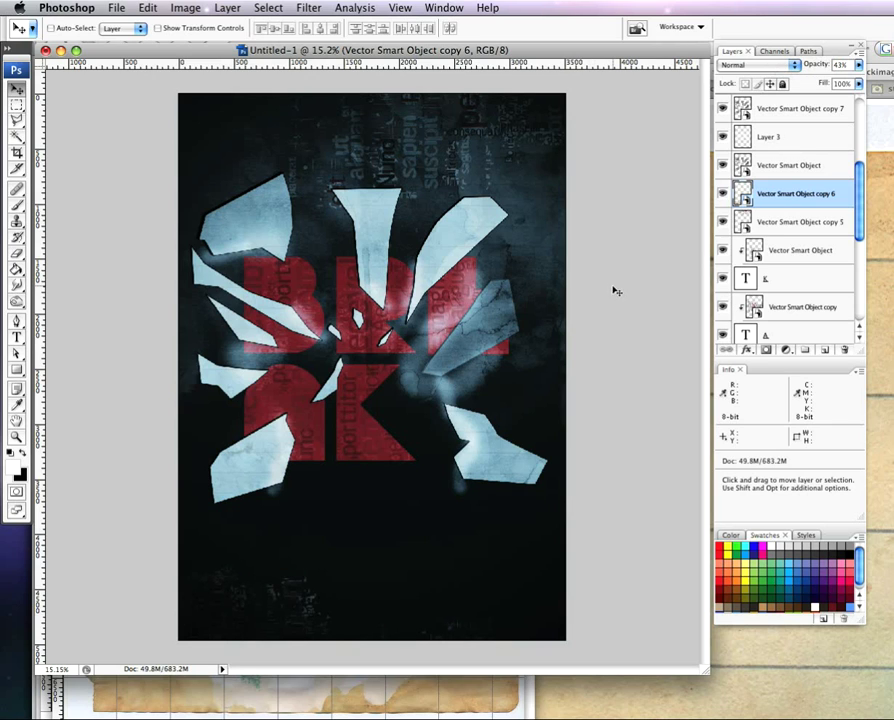
- Raise the opacity of the Linear Burn paper texture on Layer 7 to 42%
scroll(822, 174, up, 3)
scroll(822, 174, up, 2)
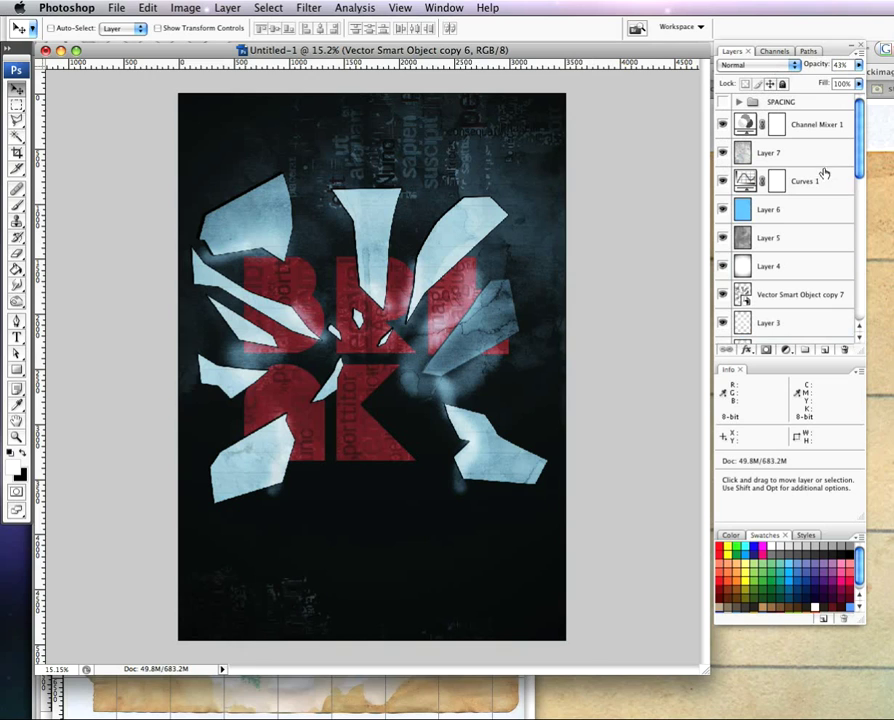
click(808, 158)
key(shift+alt+a)
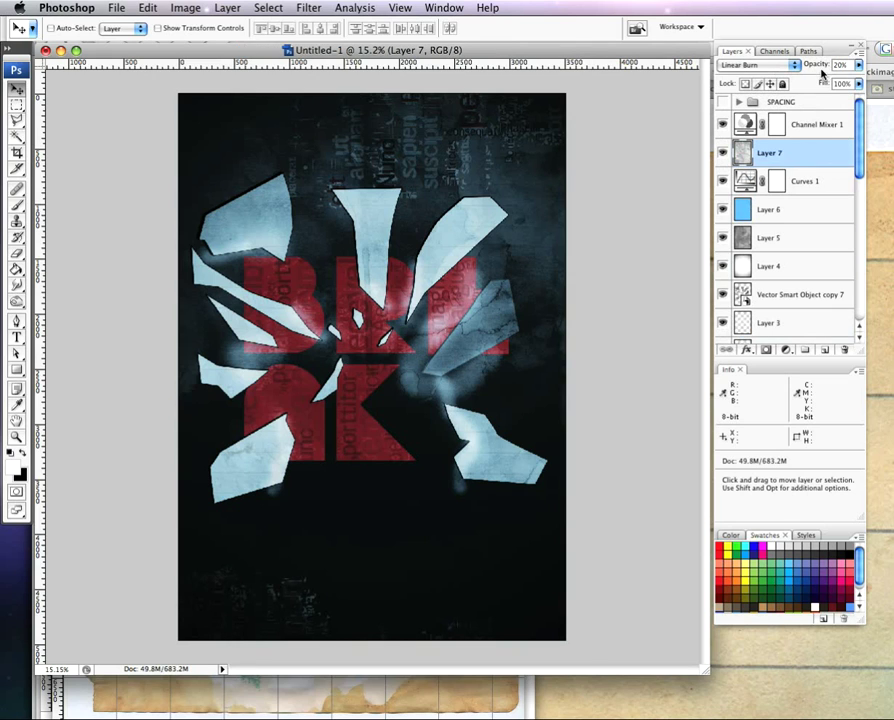
drag(817, 67, 838, 67)
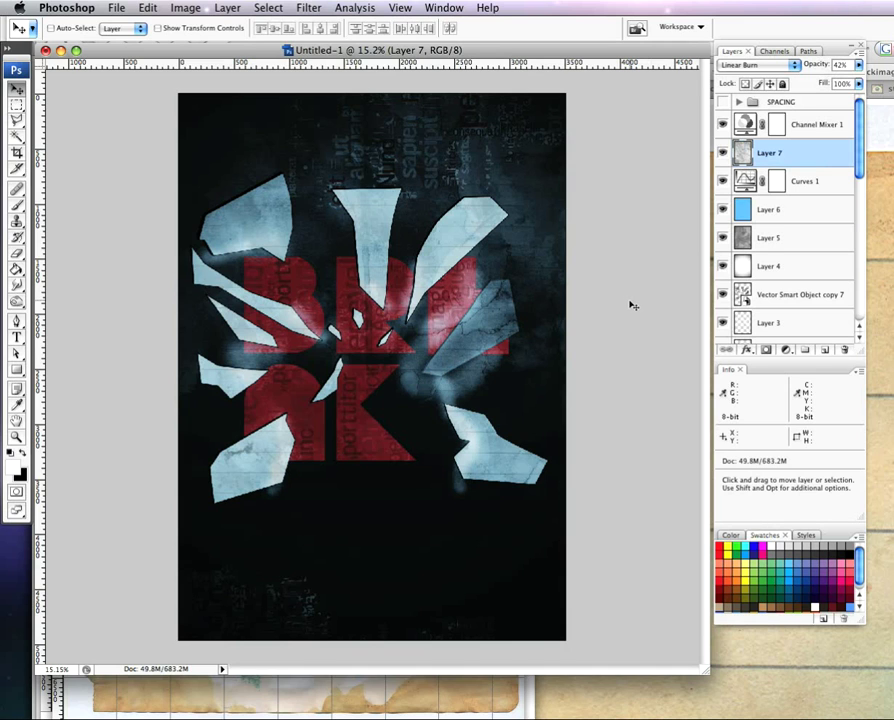
- Switch to Firefox to view the shattered-grid tutorial's final image preview and bring up the PSDTUTS home page
key(F9)
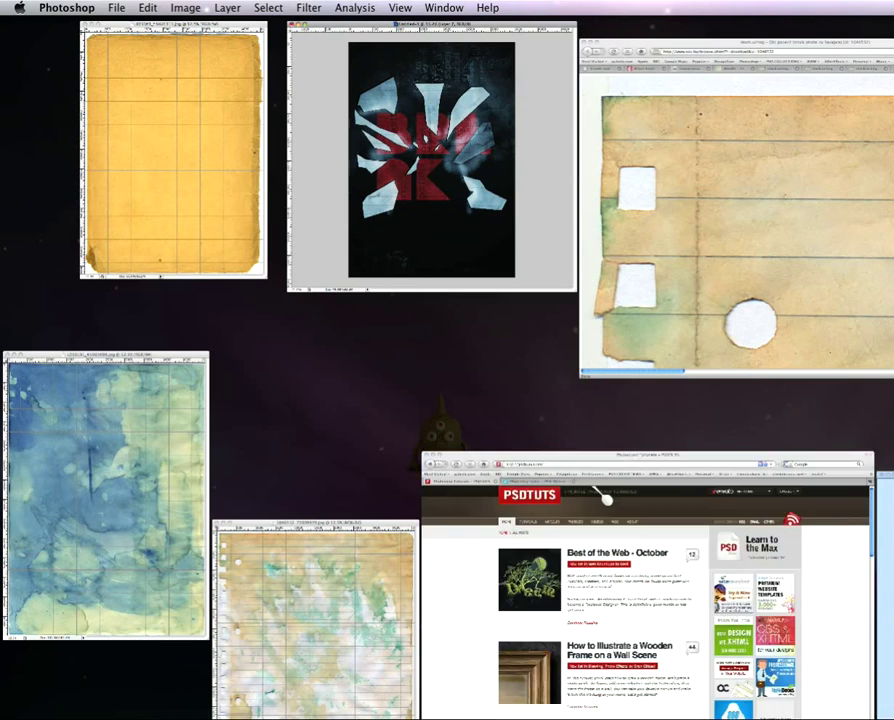
click(741, 175)
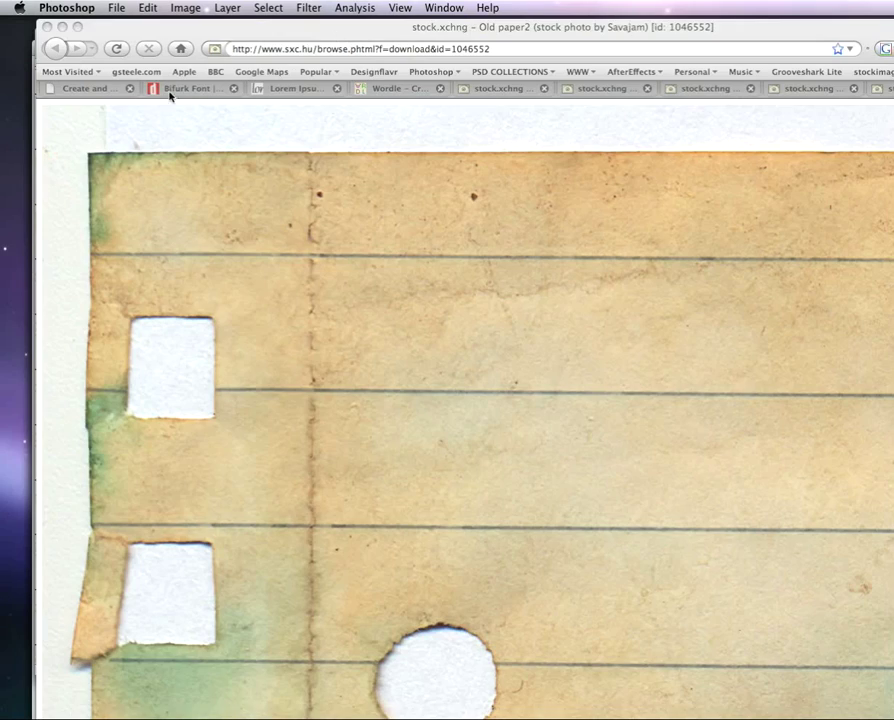
click(109, 90)
scroll(236, 198, up, 20)
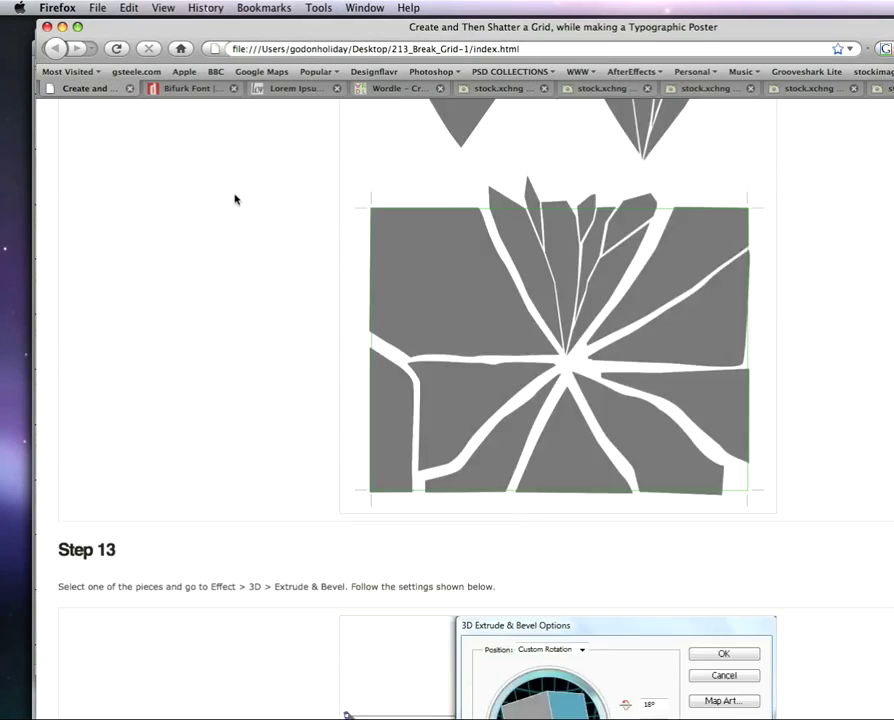
scroll(236, 198, up, 20)
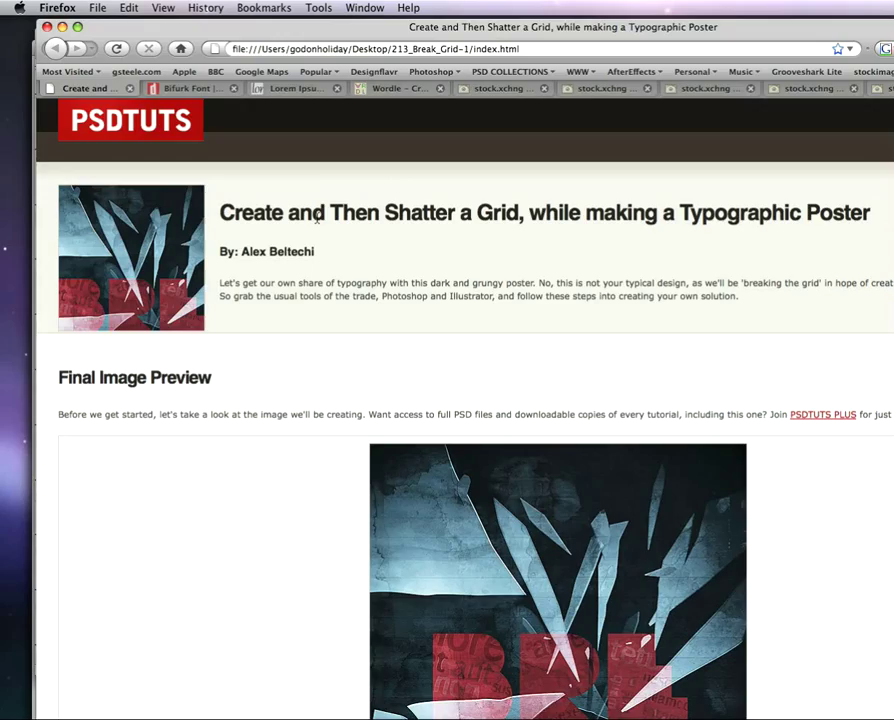
key(F9)
click(486, 526)
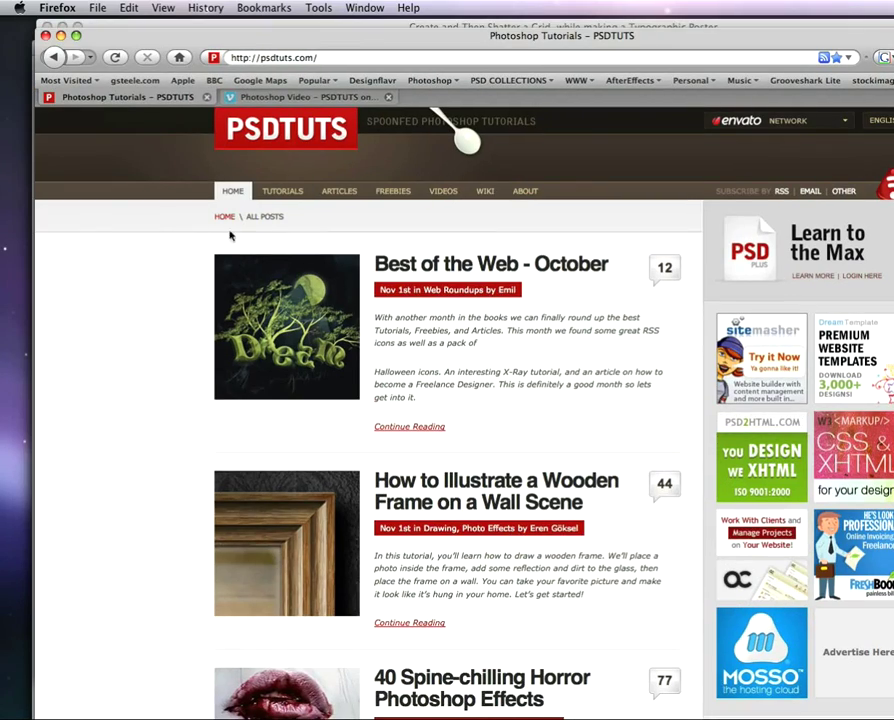